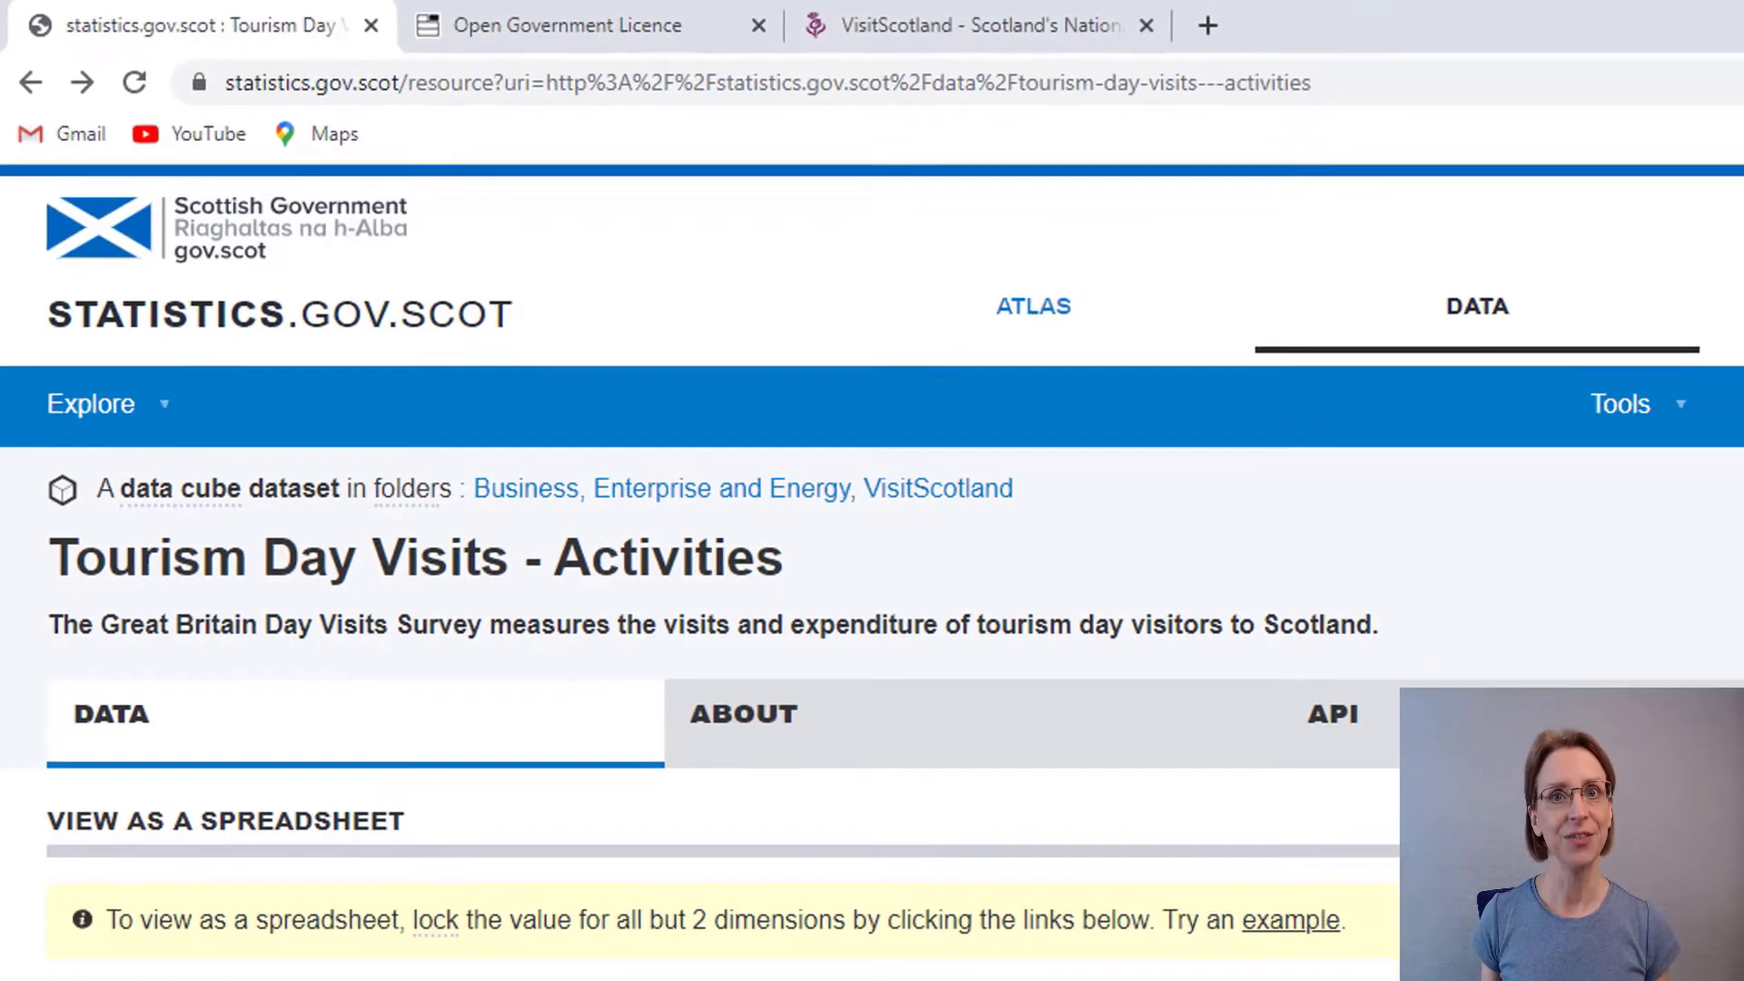
{"action": "scroll", "coordinate": [871, 509], "scroll_direction": "down", "scroll_amount": 4}
{"action": "scroll", "coordinate": [872, 509], "scroll_direction": "down", "scroll_amount": 3}
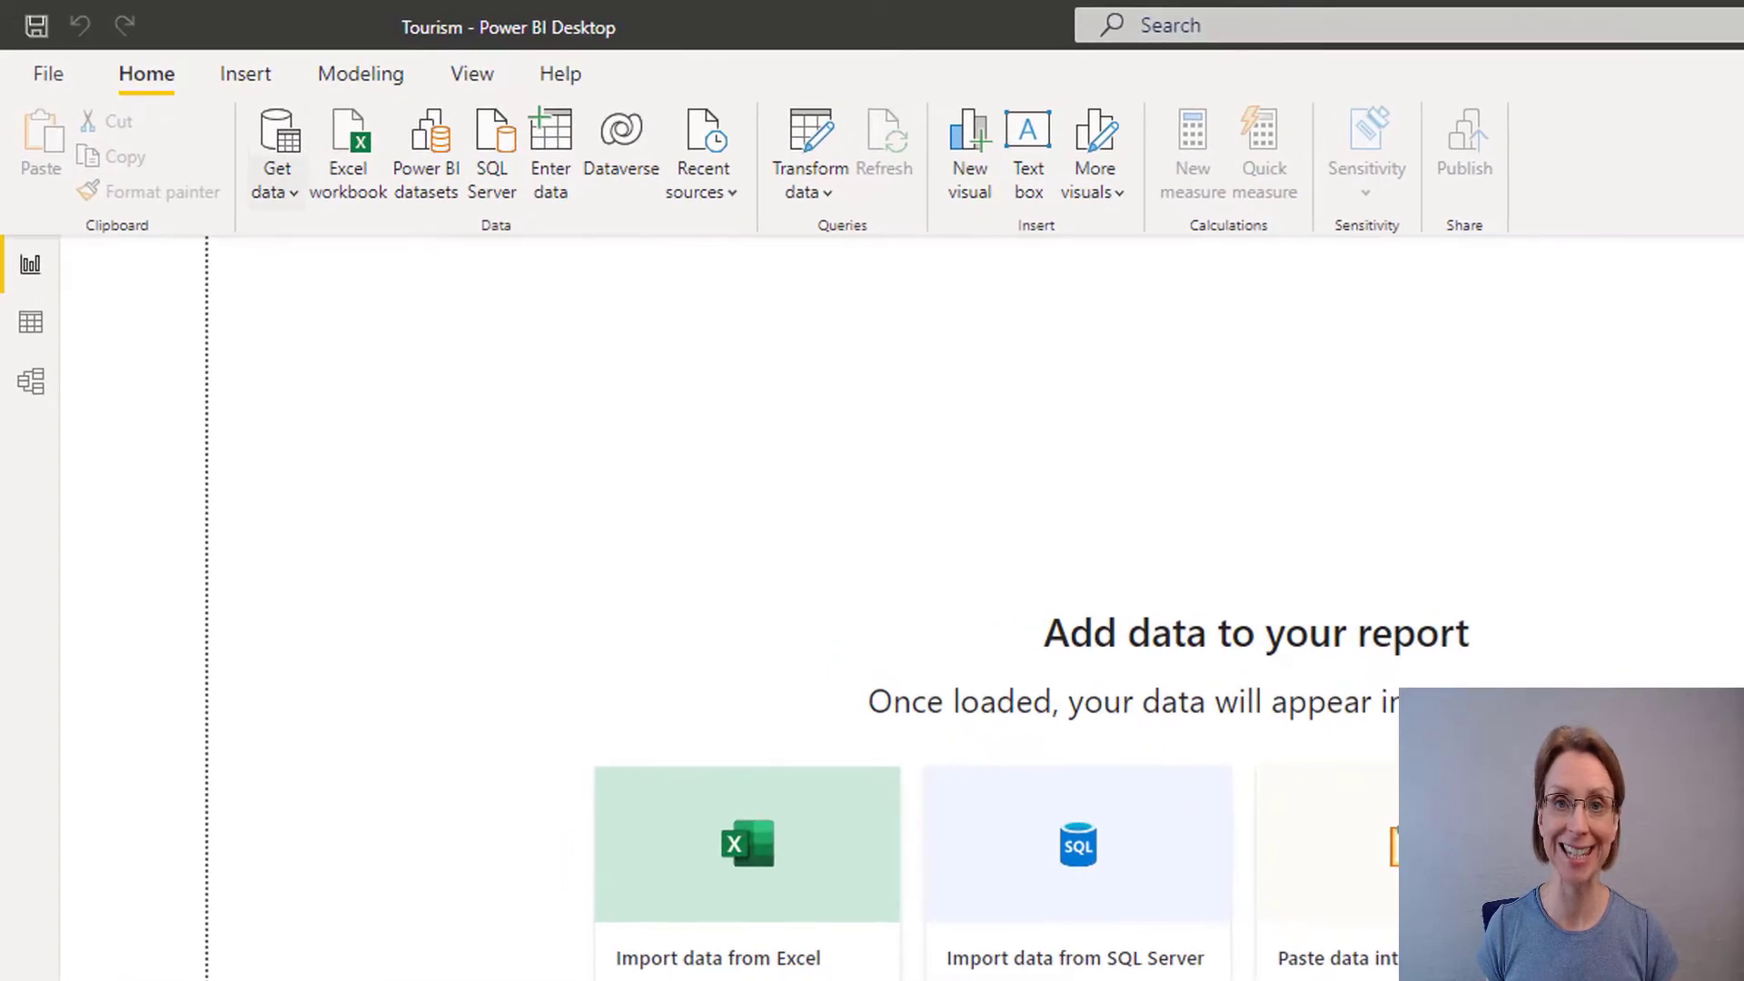
Step: Import Tourism.csv from the Desktop's Tourism folder as a Text/CSV source and open it for data transformation
{"action": "left_click", "coordinate": [277, 172]}
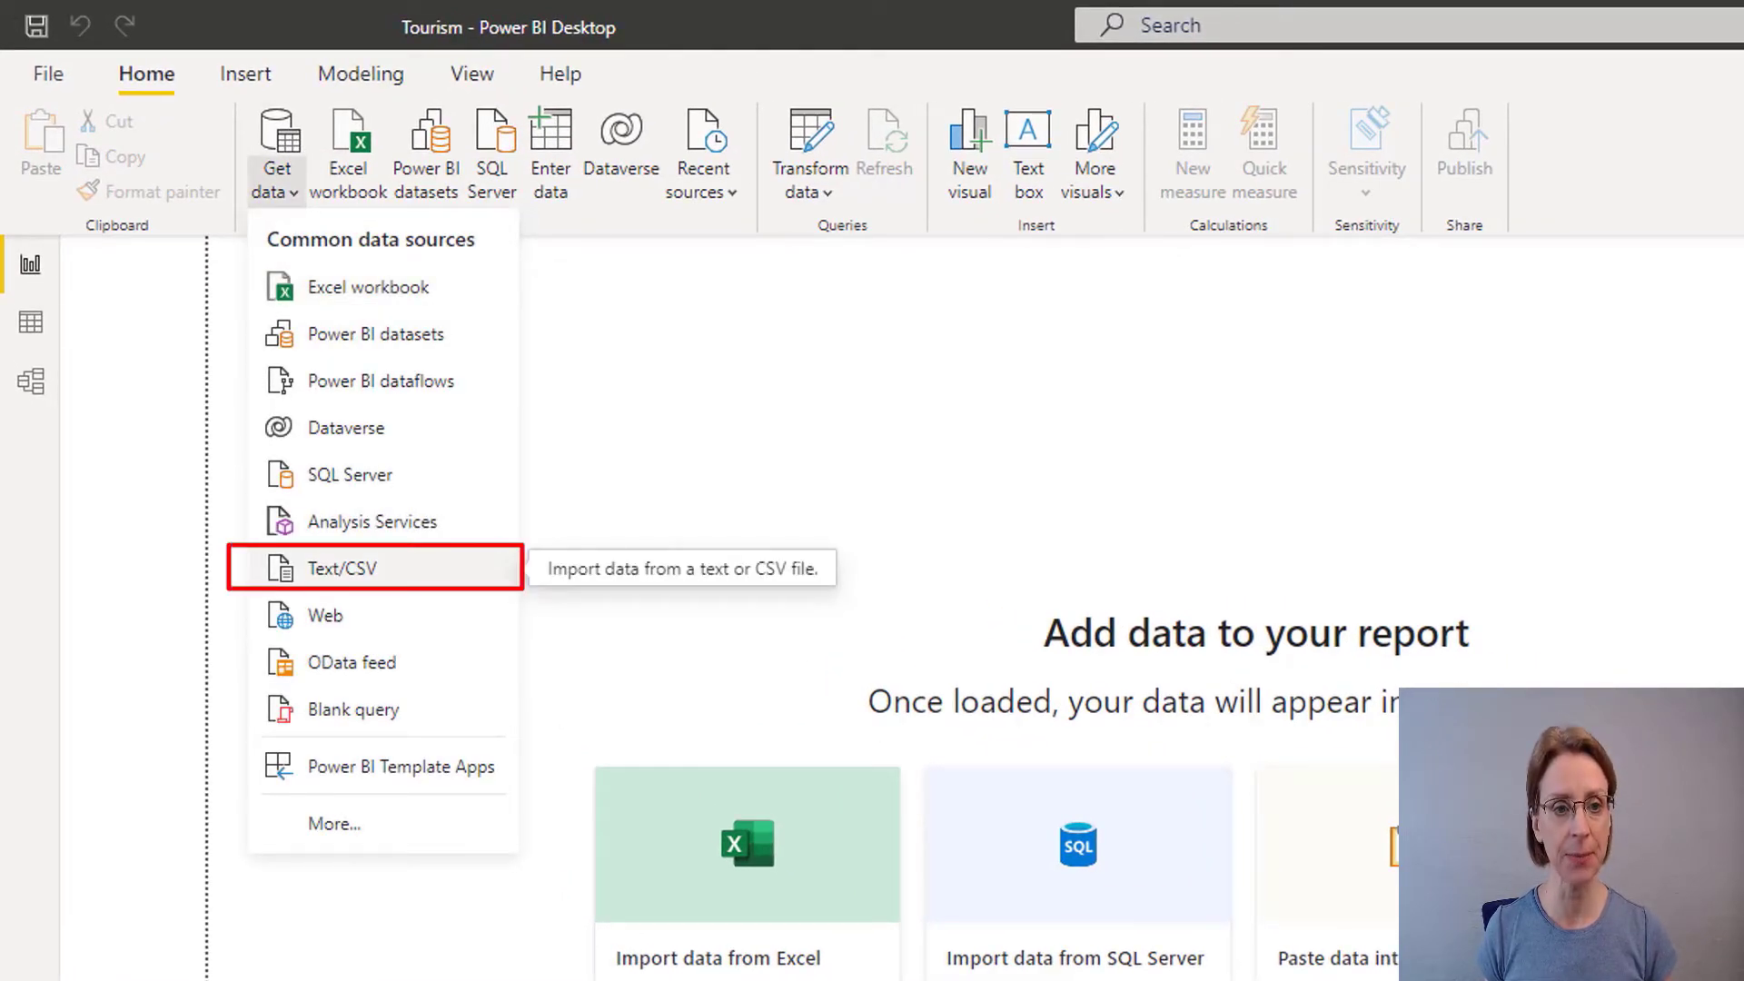
{"action": "left_click", "coordinate": [363, 568]}
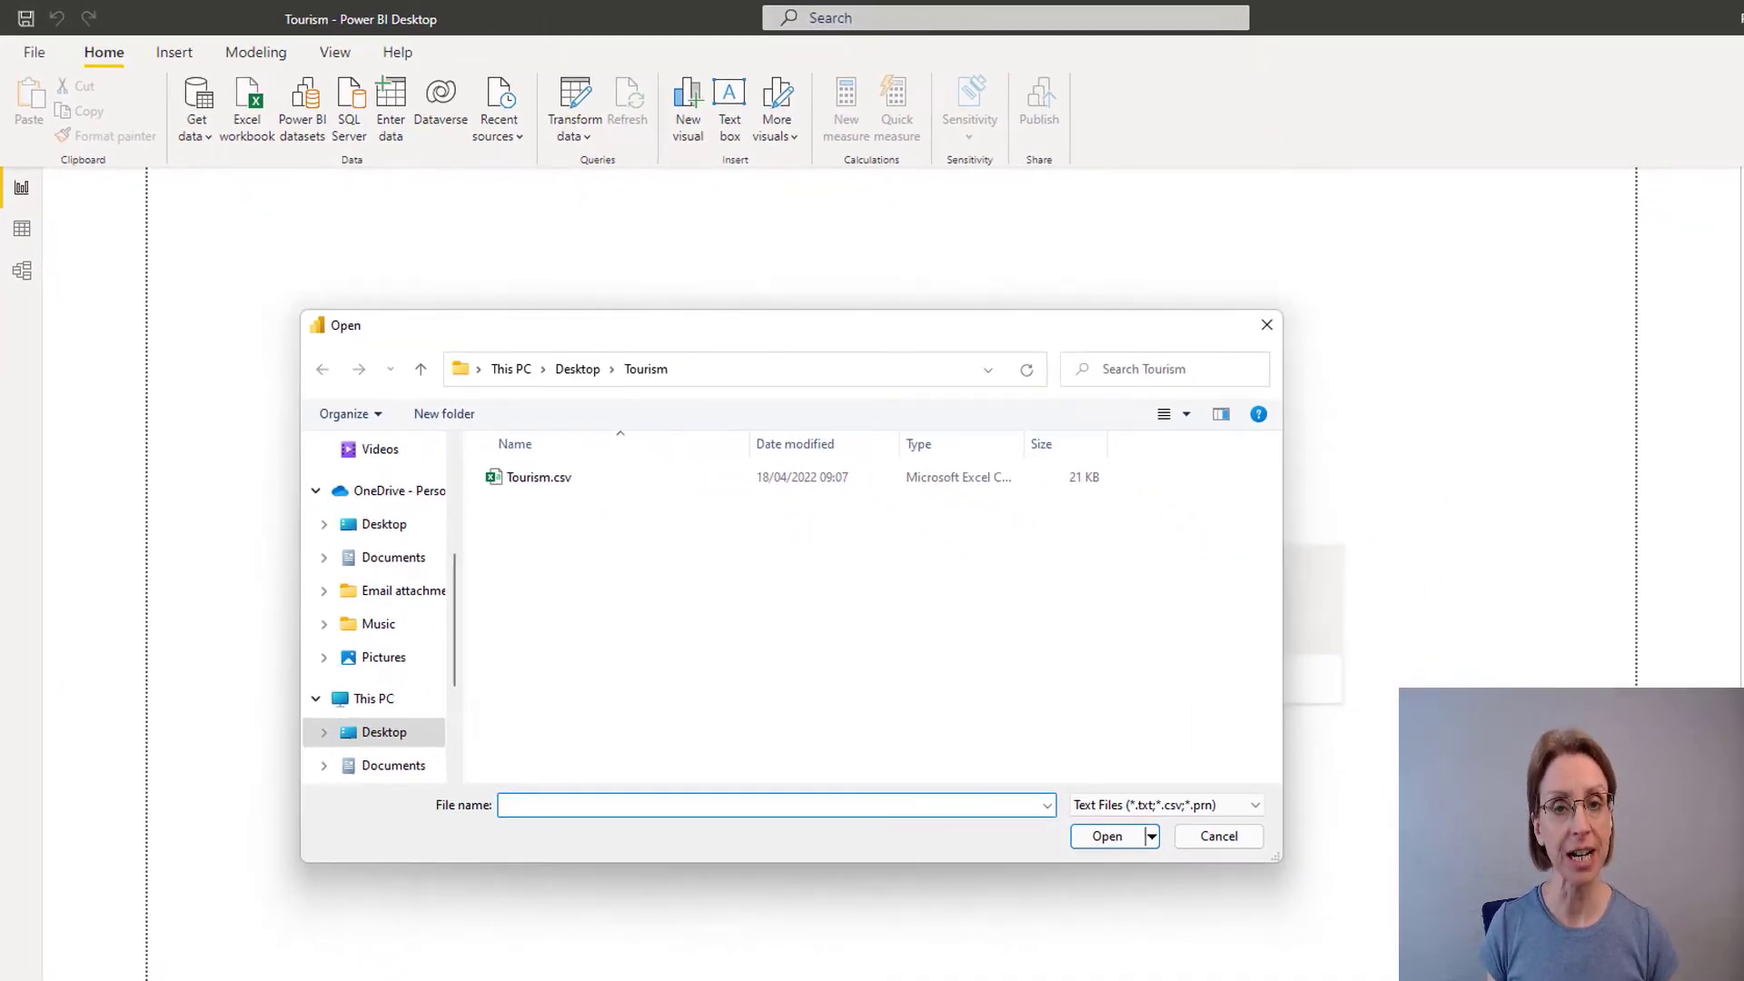
{"action": "left_click", "coordinate": [539, 477]}
{"action": "left_click", "coordinate": [1108, 837]}
{"action": "key", "text": "Return"}
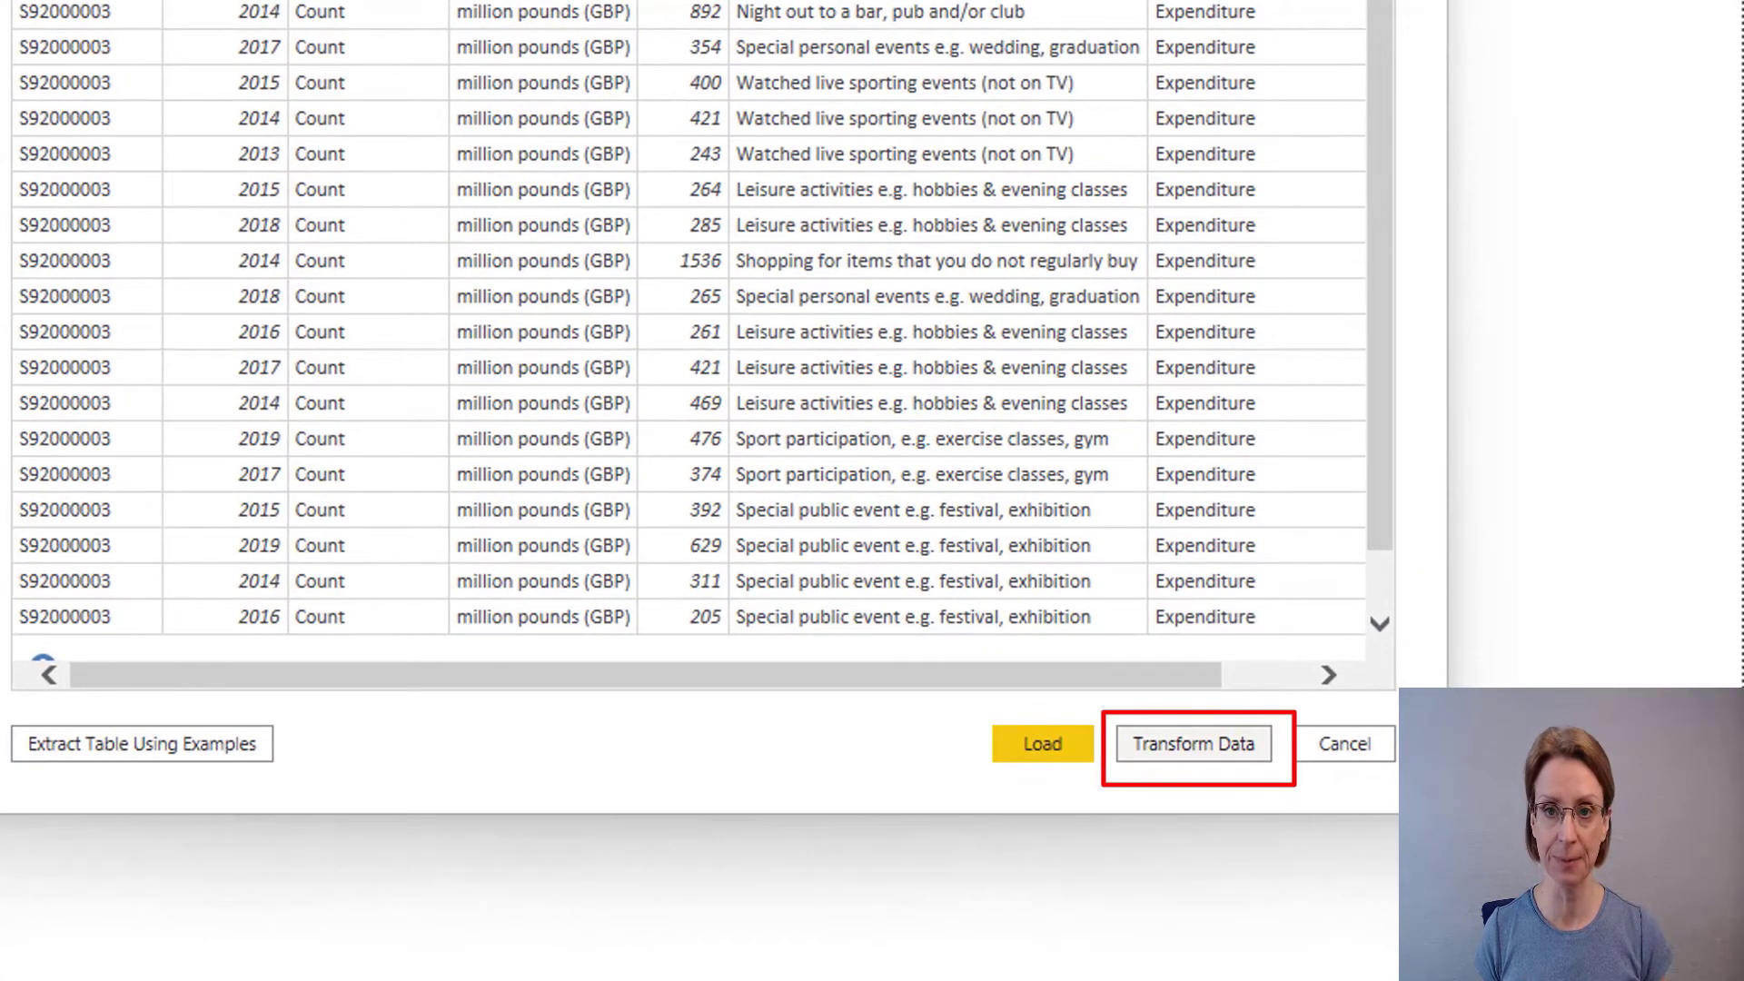
{"action": "left_click", "coordinate": [1193, 743]}
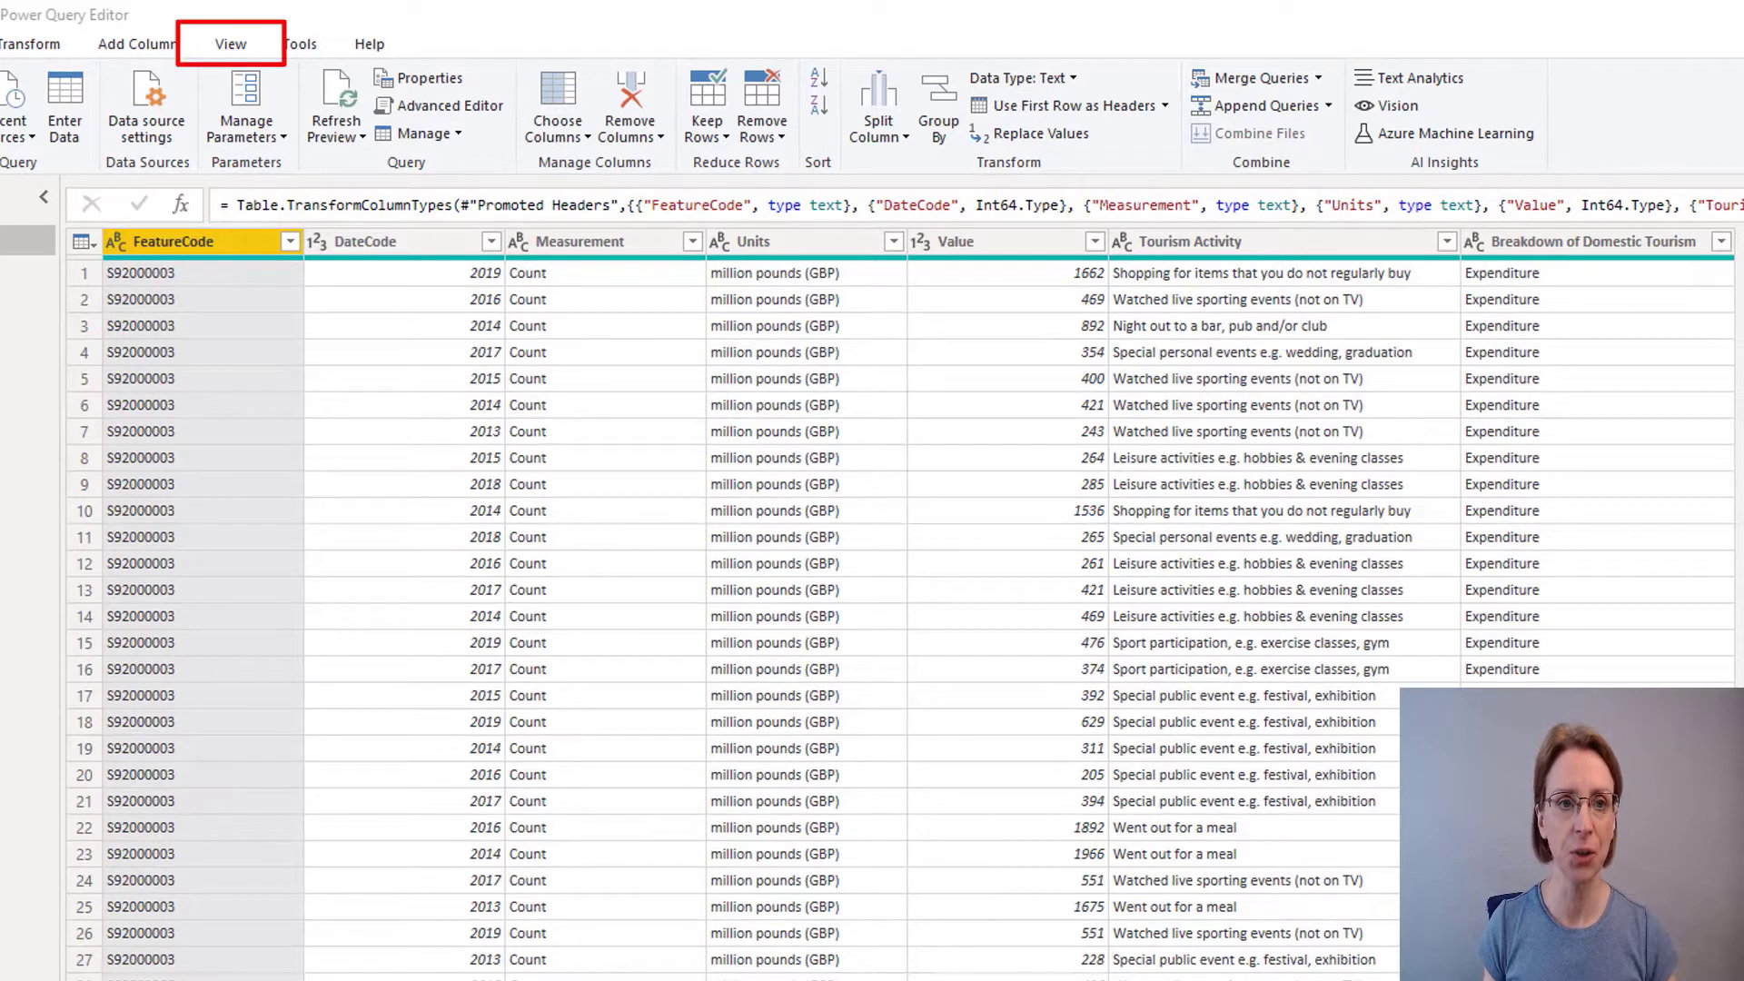
Step: Turn on Column distribution in the data preview
{"action": "left_click", "coordinate": [231, 44]}
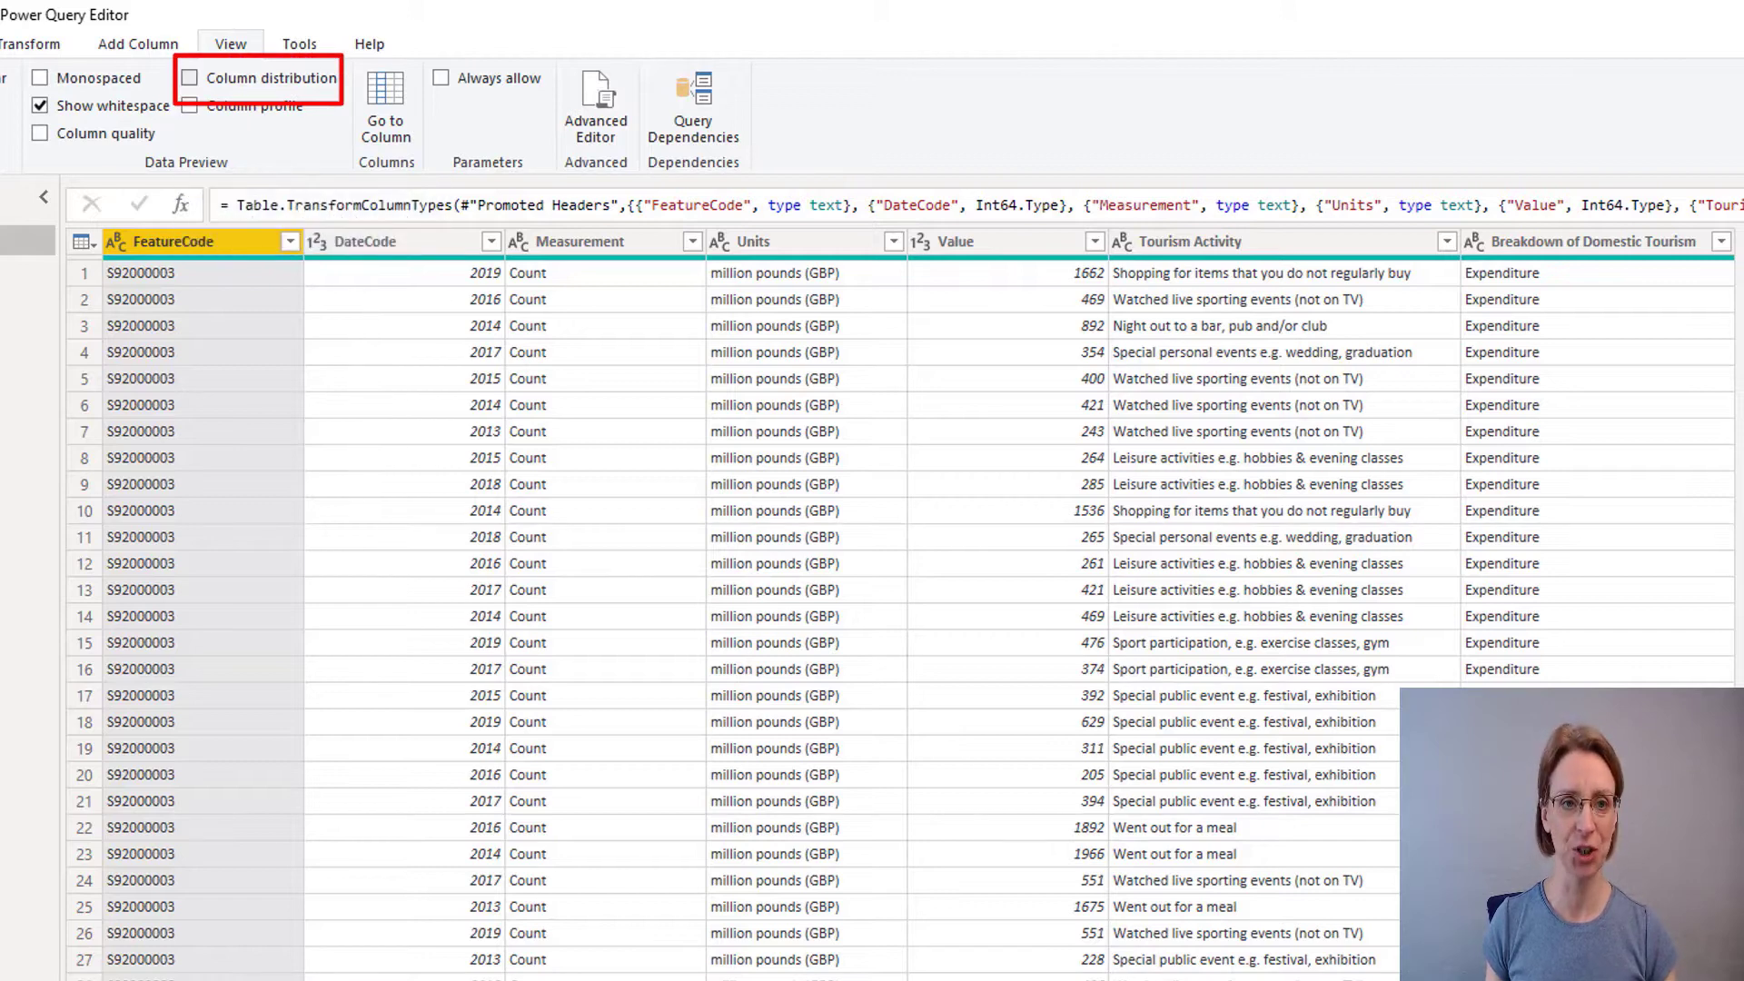
{"action": "left_click", "coordinate": [190, 78]}
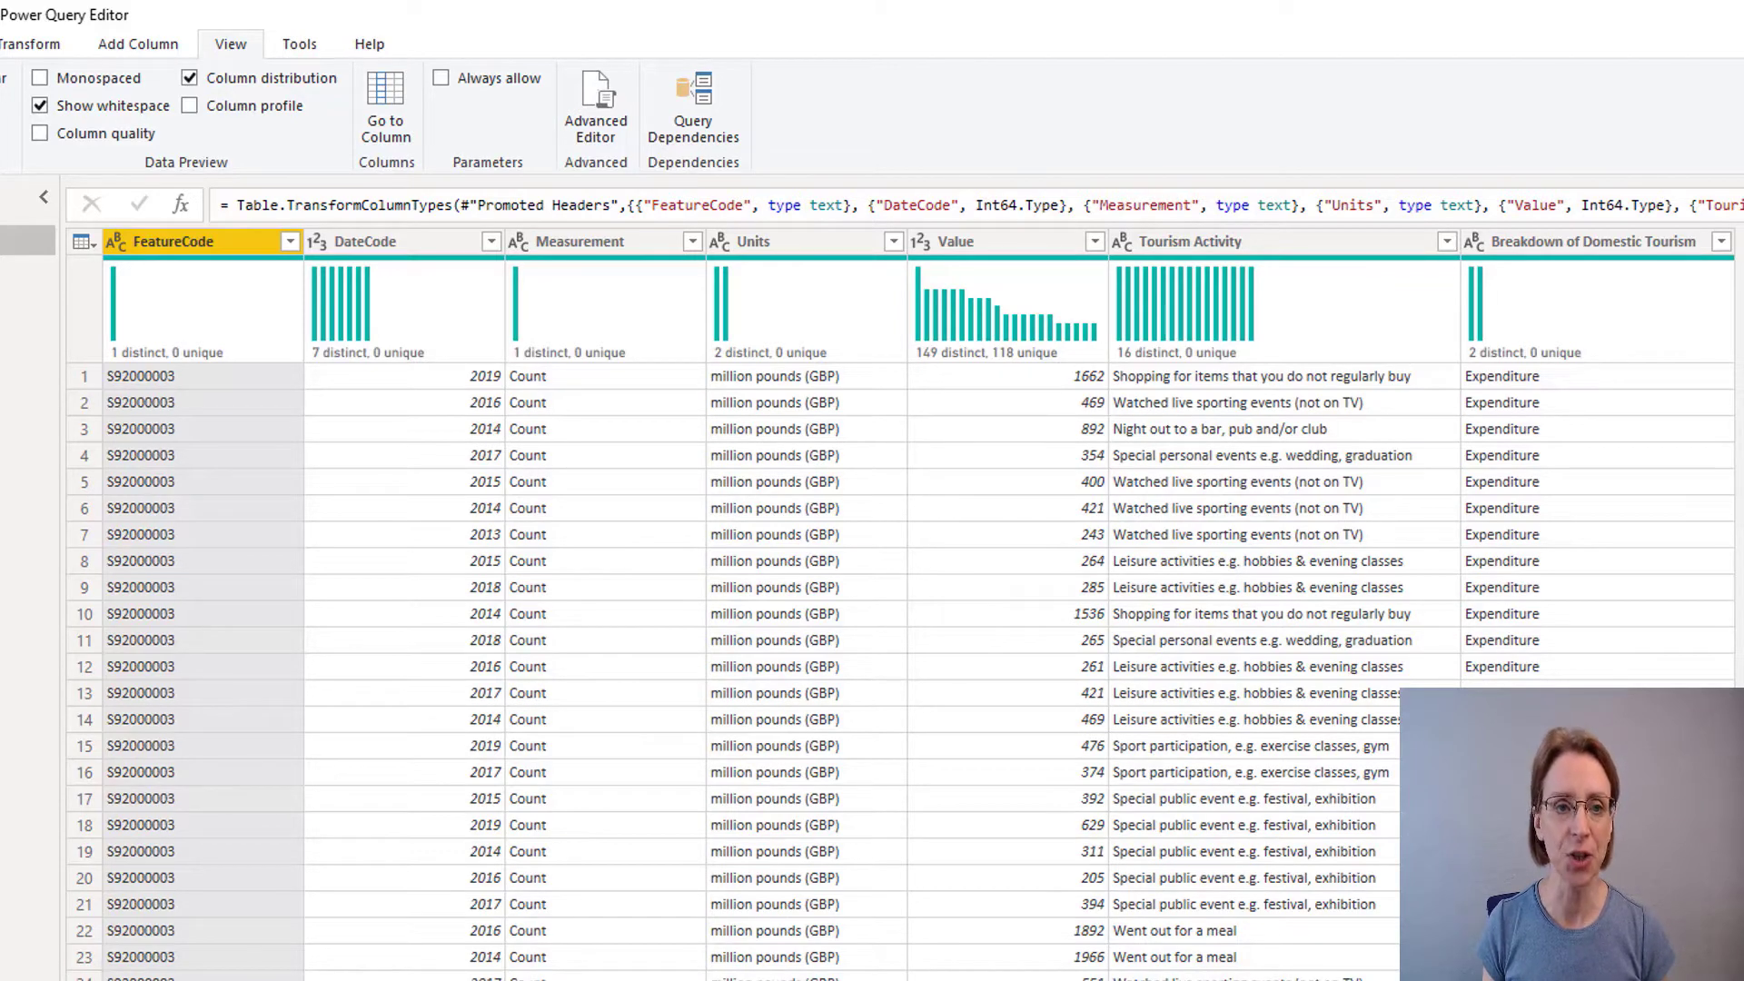
Step: Examine the distinct values of the FeatureCode, DateCode, Measurement, Units and Breakdown of Domestic Tourism columns and compare the rows
{"action": "mouse_move", "coordinate": [202, 308]}
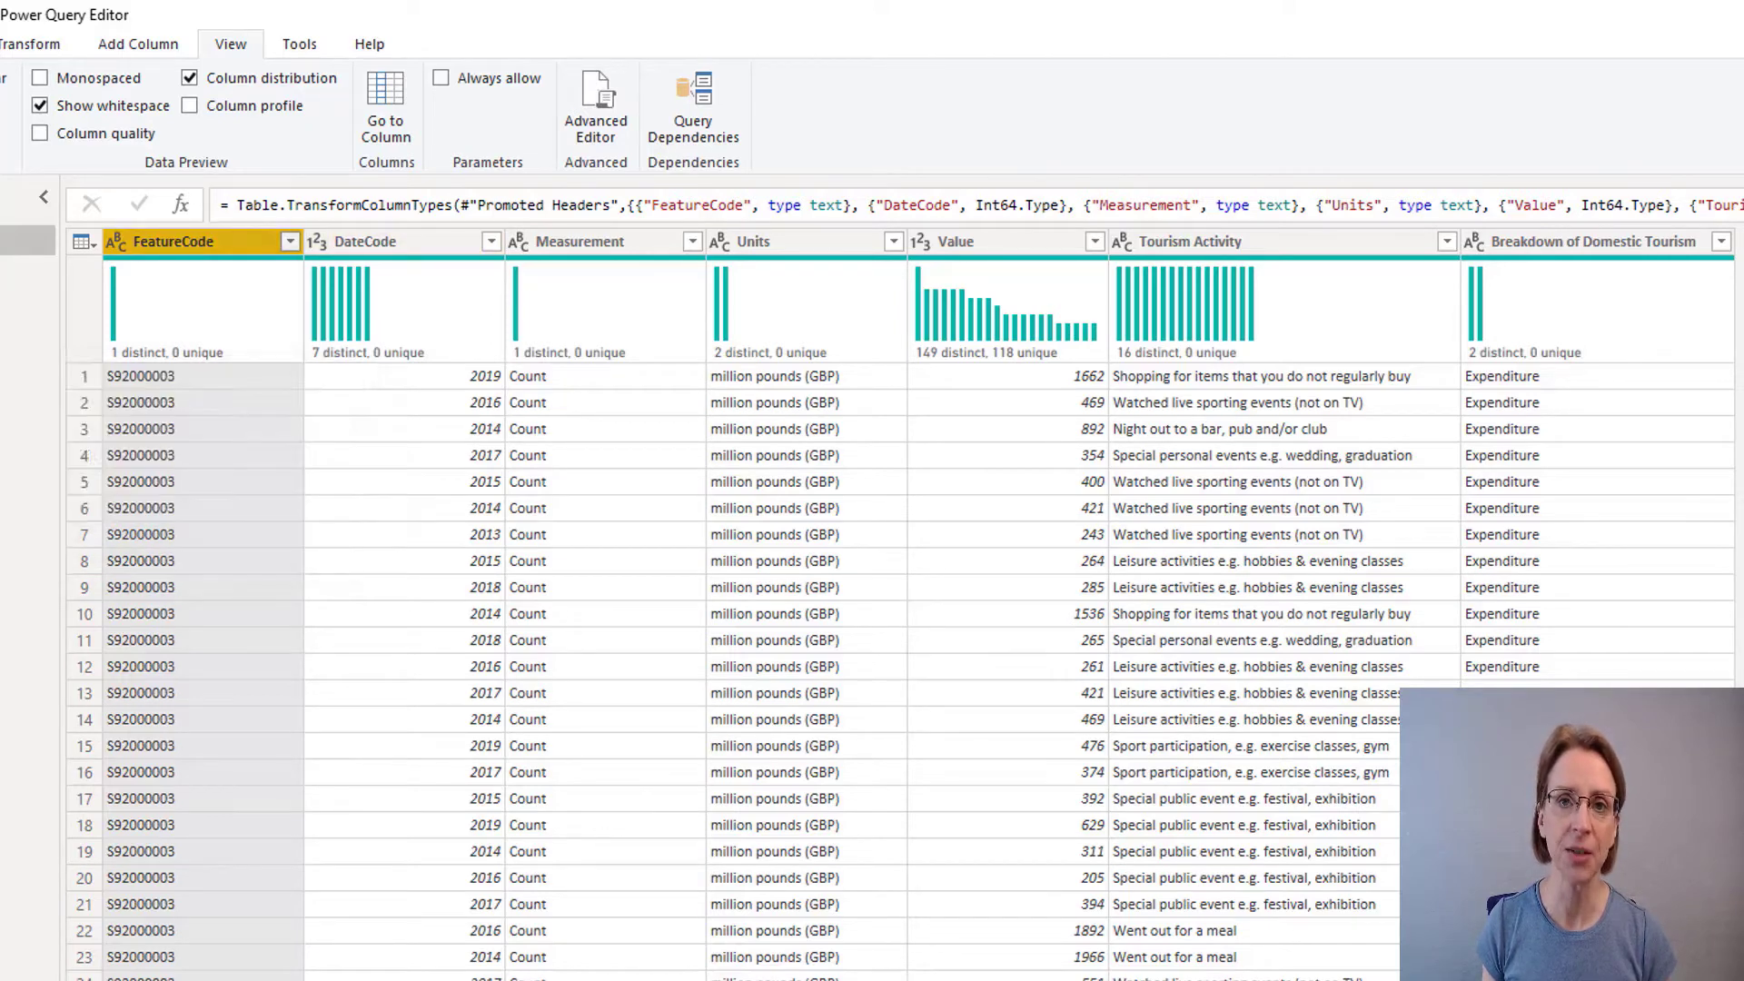
{"action": "left_click", "coordinate": [289, 241]}
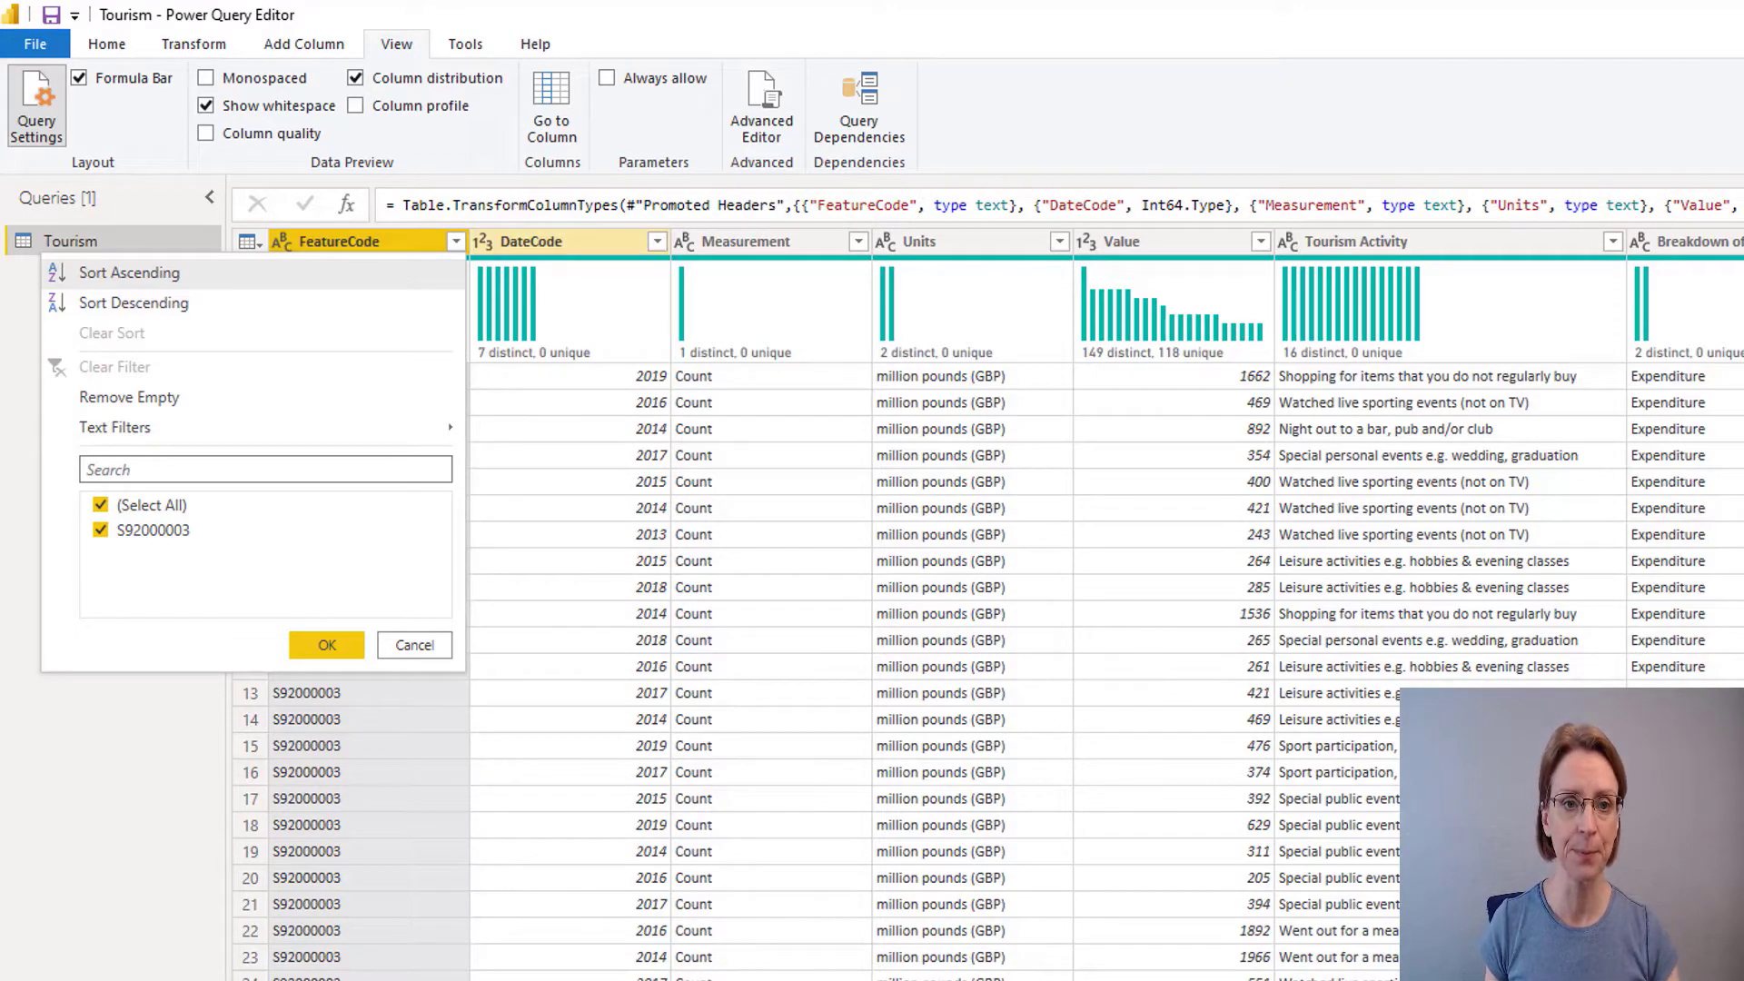
{"action": "left_click", "coordinate": [547, 242]}
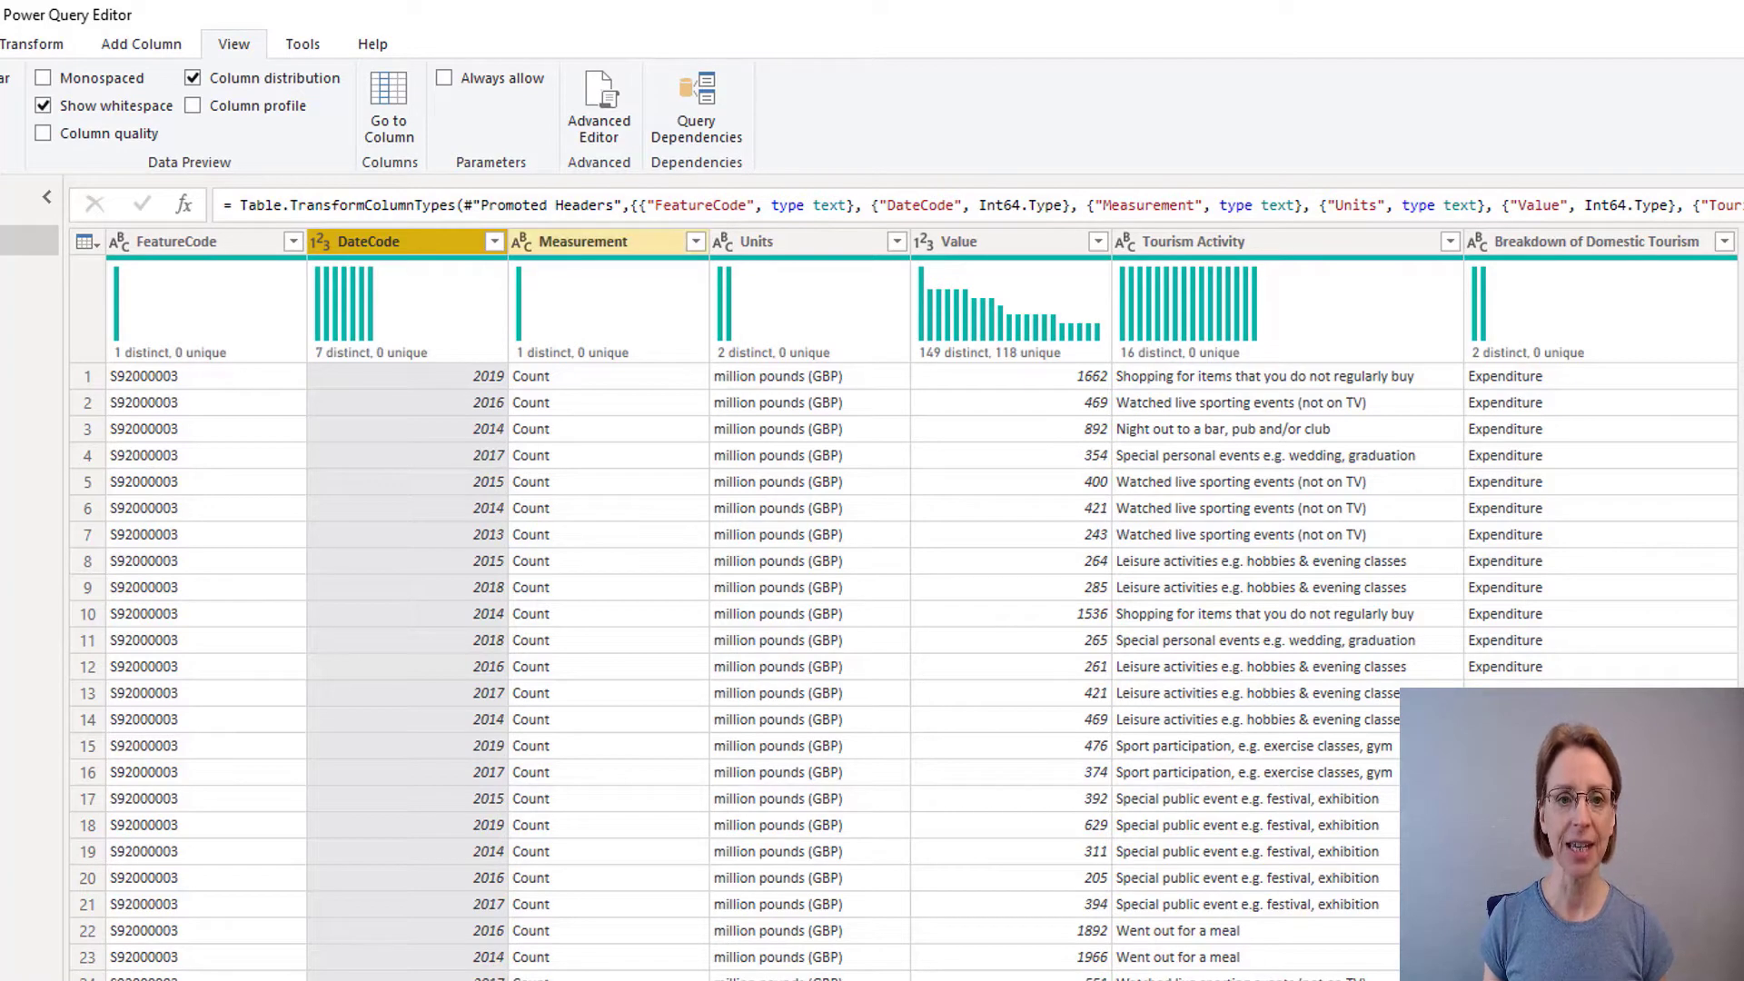
{"action": "left_click", "coordinate": [583, 241]}
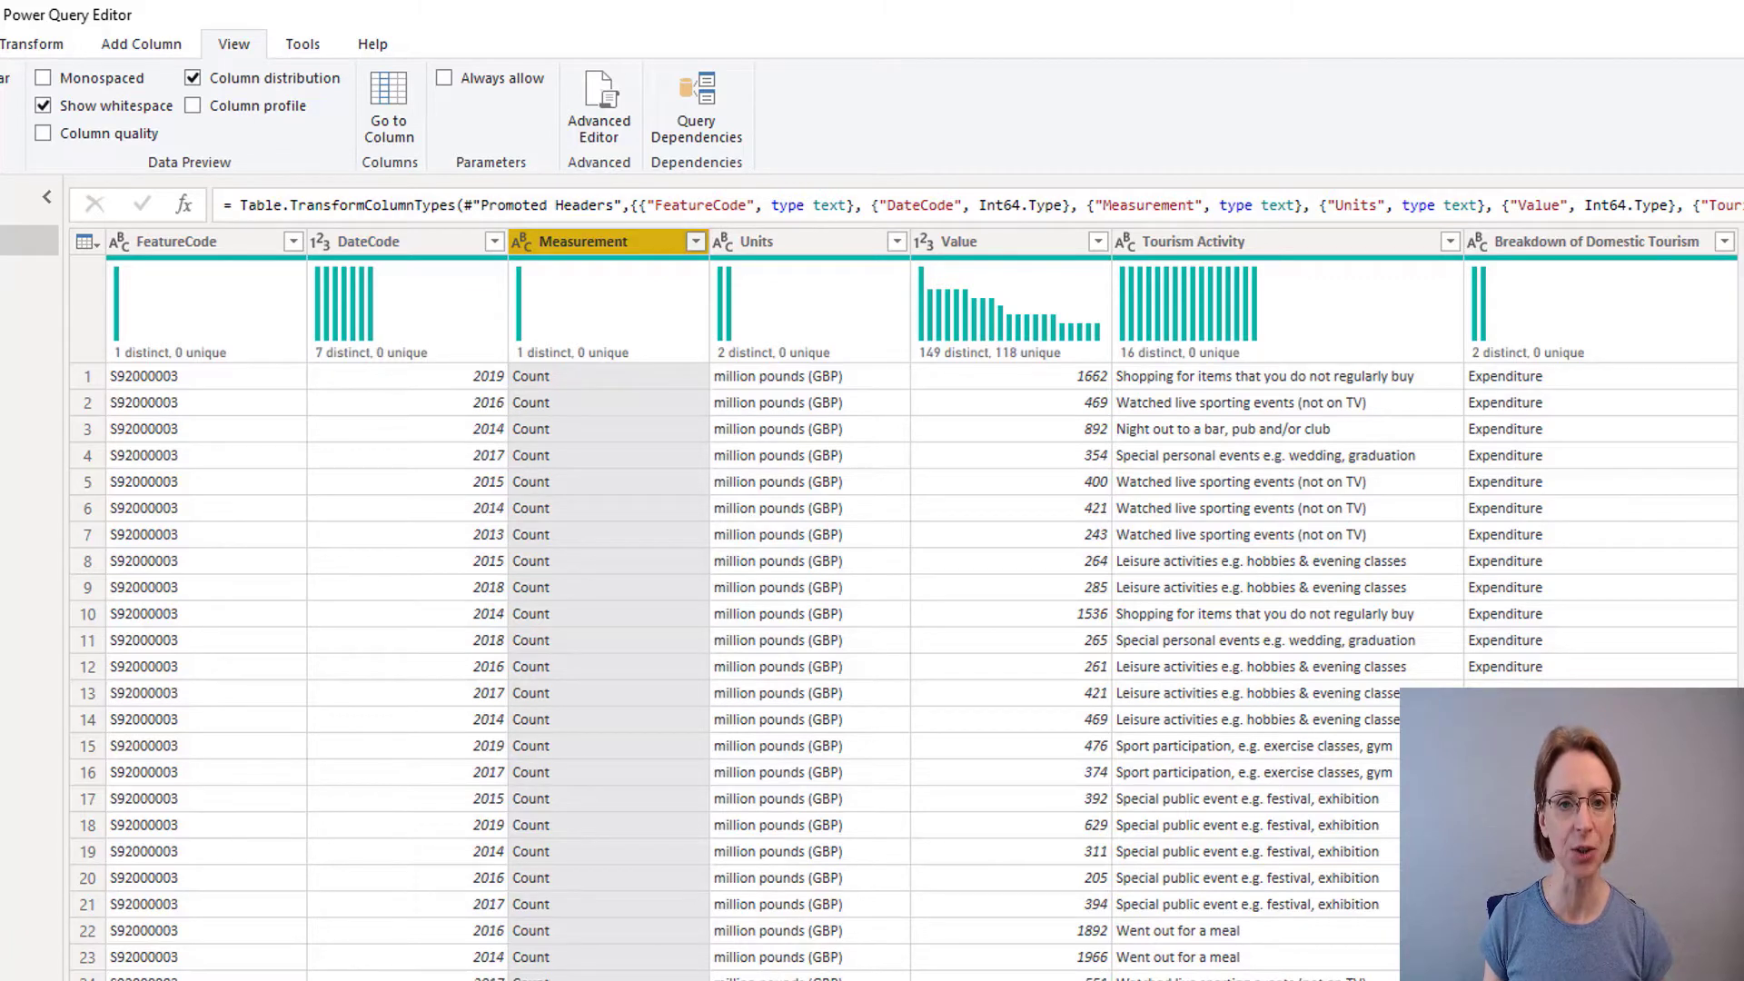
{"action": "left_click", "coordinate": [695, 240]}
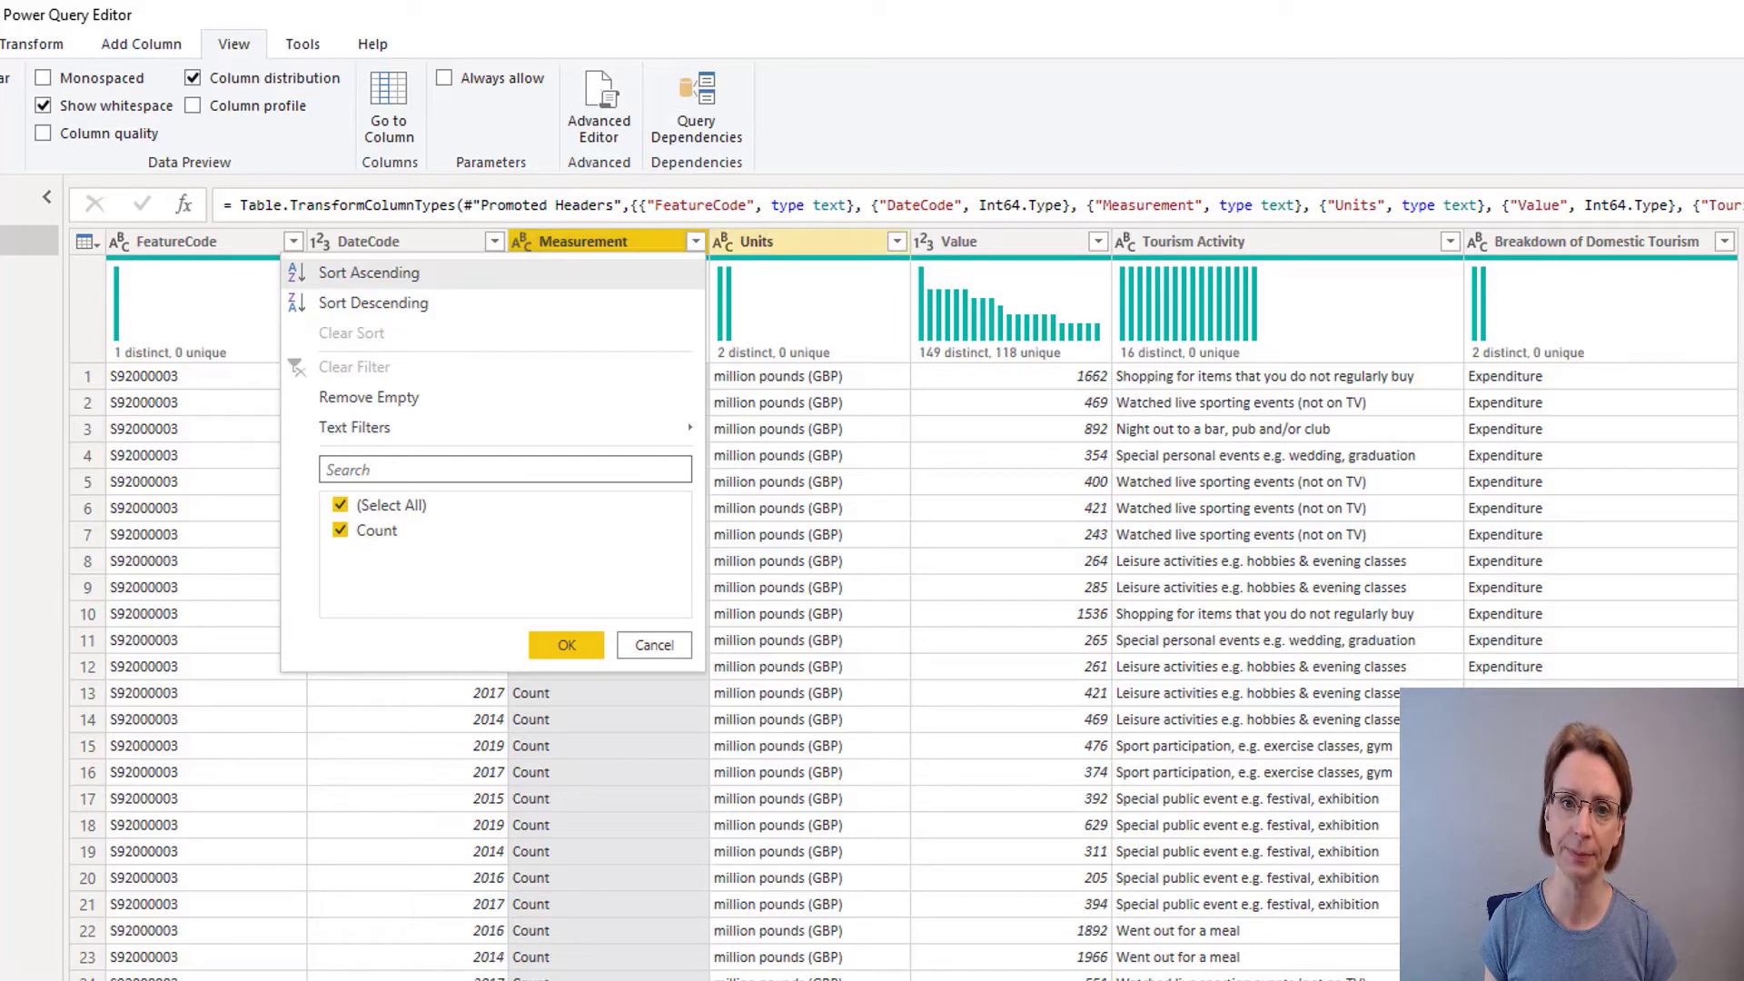
{"action": "left_click", "coordinate": [781, 242]}
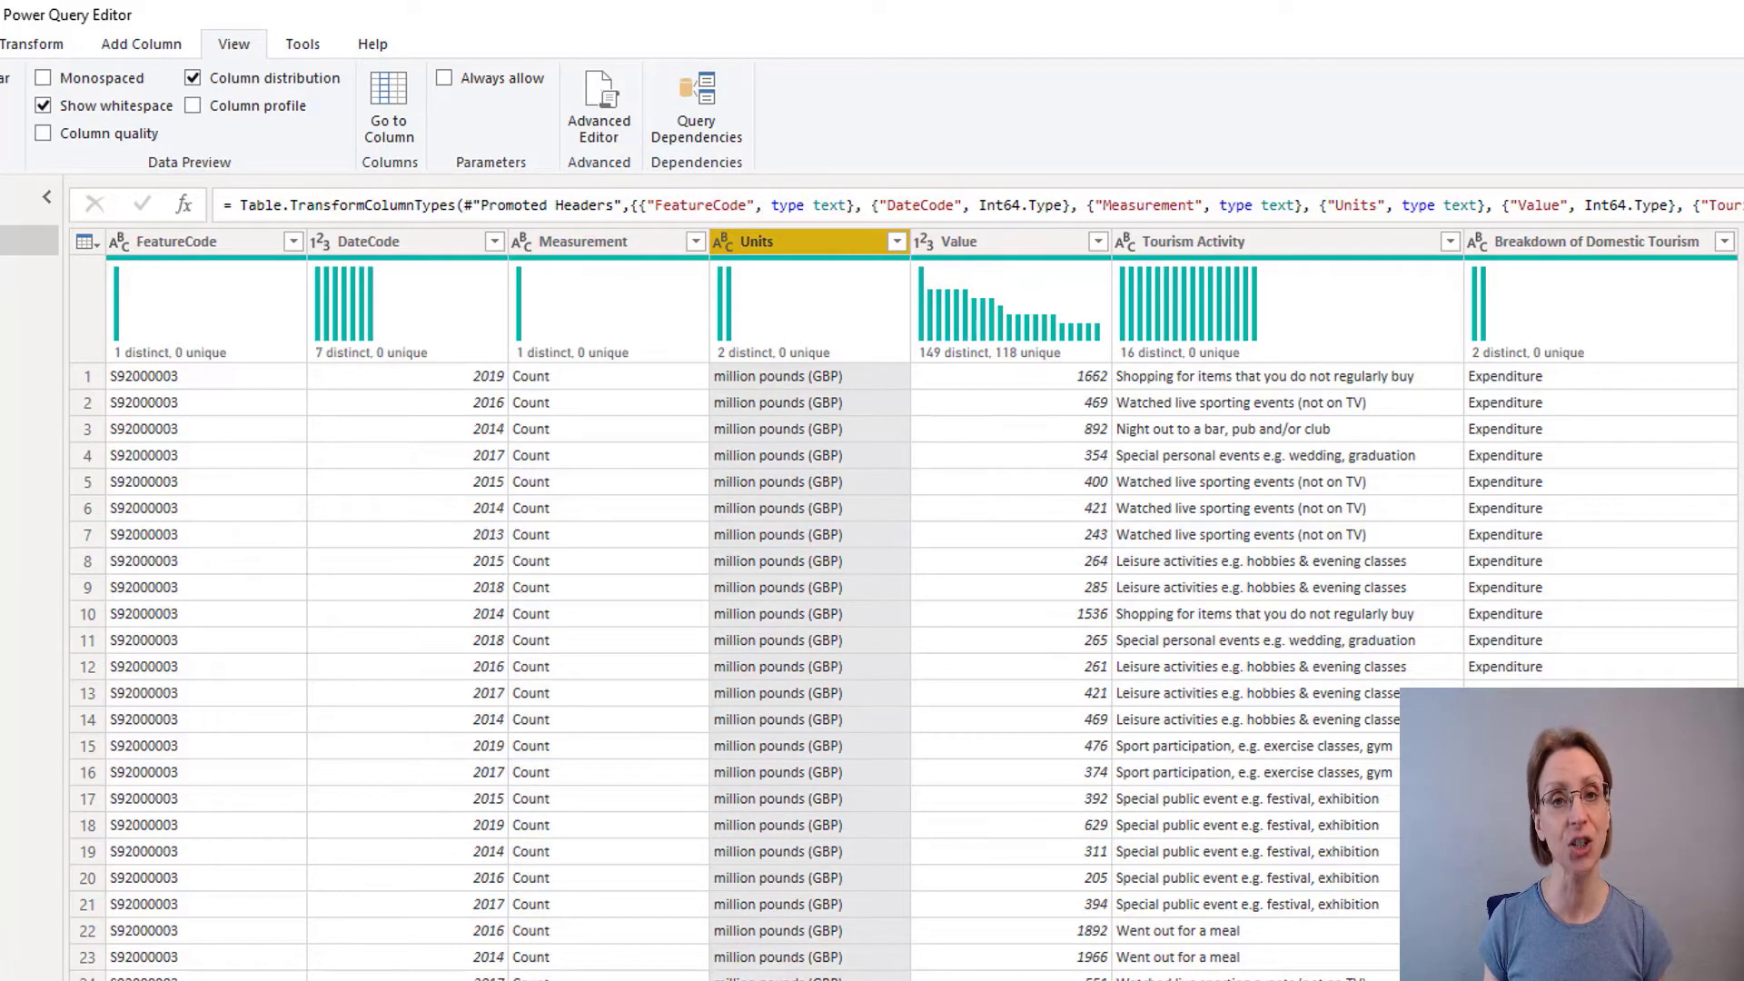
{"action": "left_click", "coordinate": [897, 240]}
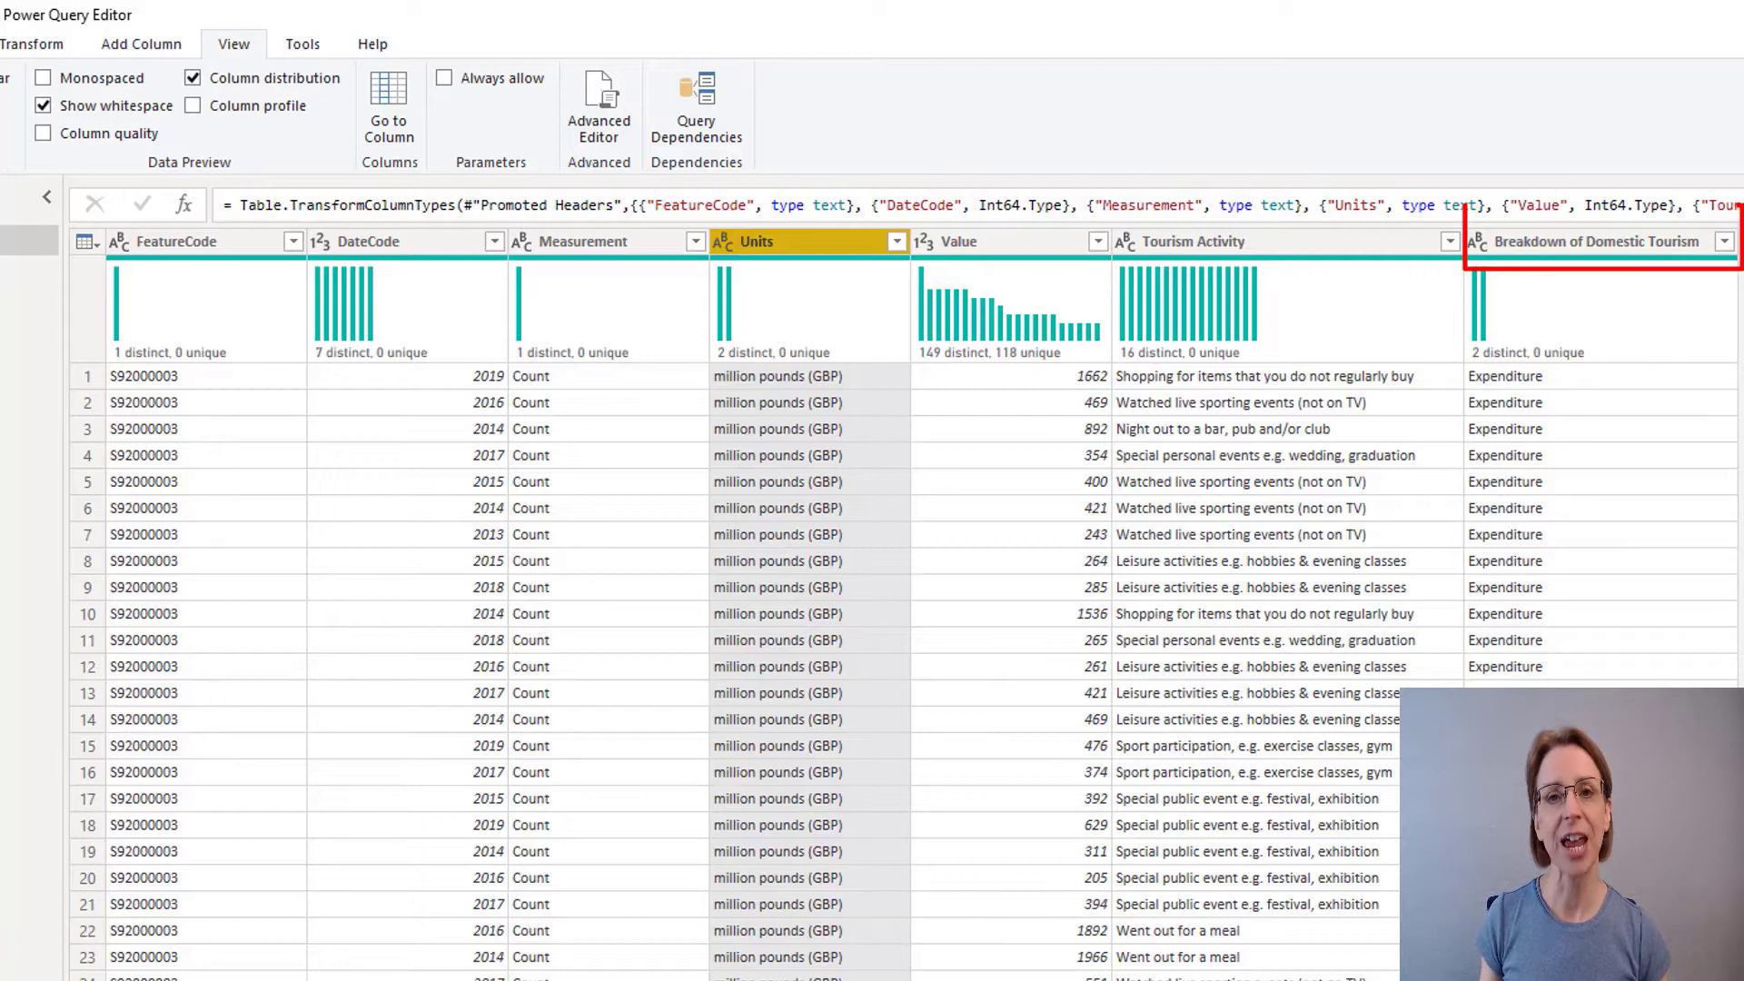
{"action": "mouse_move", "coordinate": [1600, 314]}
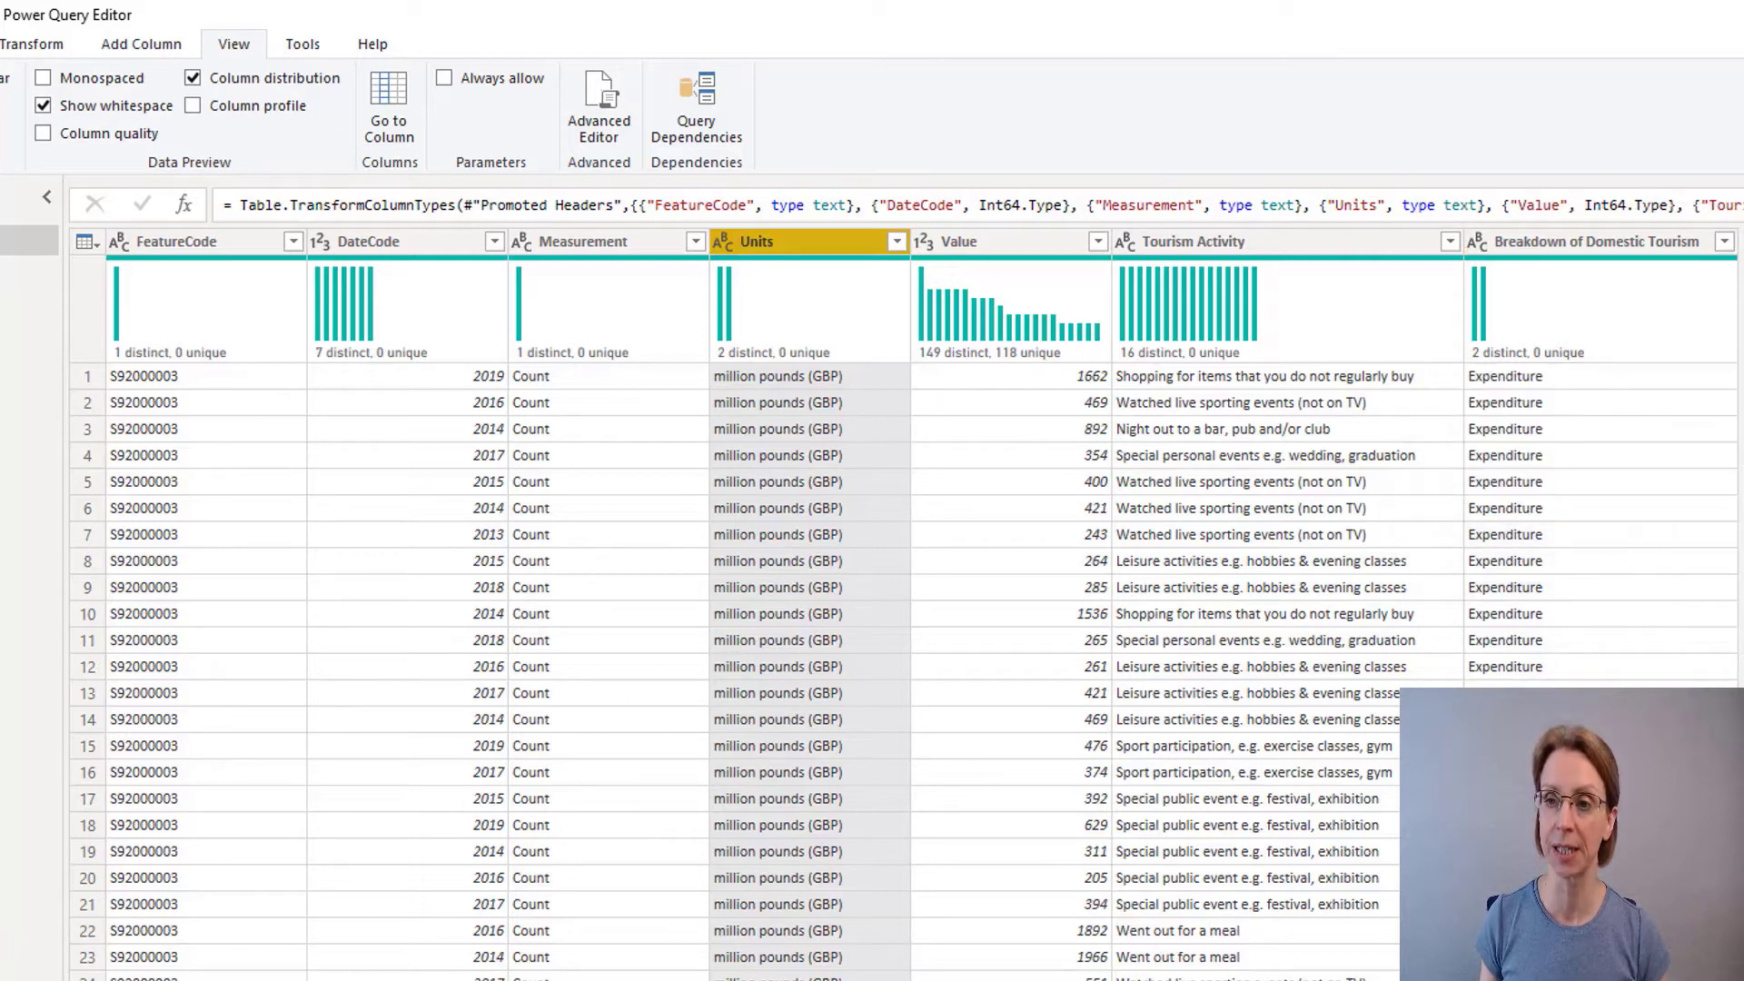
{"action": "left_click", "coordinate": [1723, 240]}
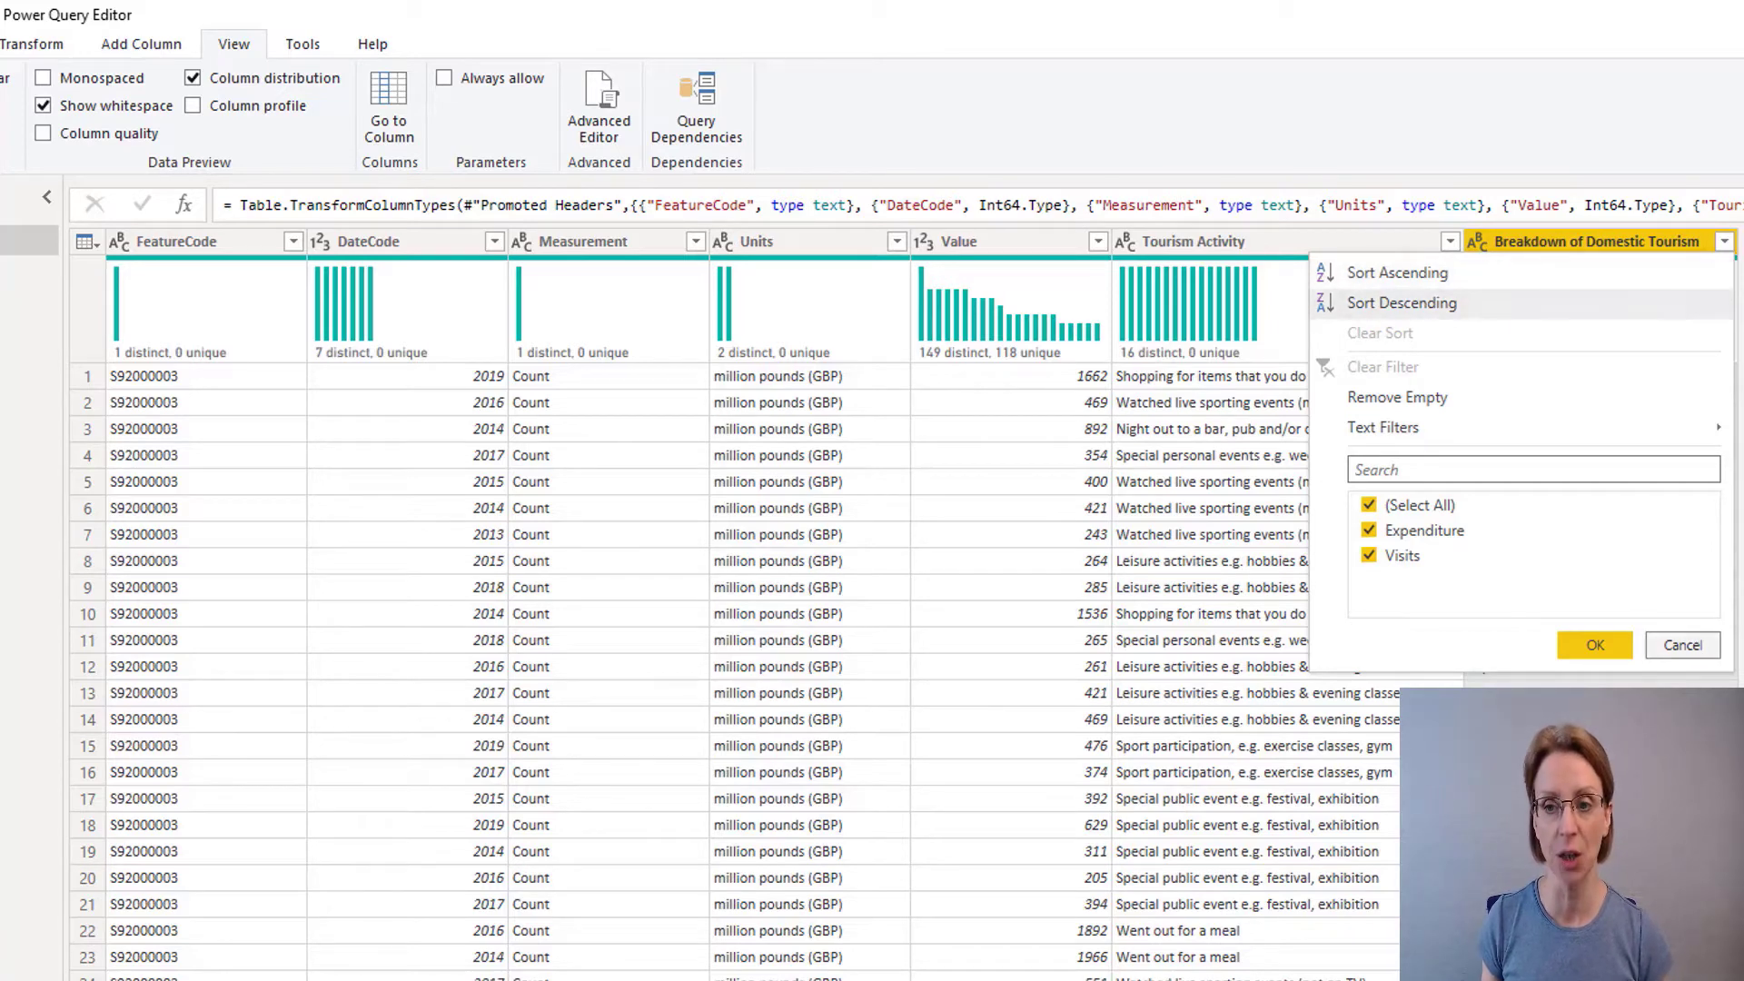
{"action": "left_click", "coordinate": [1596, 241]}
{"action": "scroll", "coordinate": [872, 635], "scroll_direction": "down", "scroll_amount": 5}
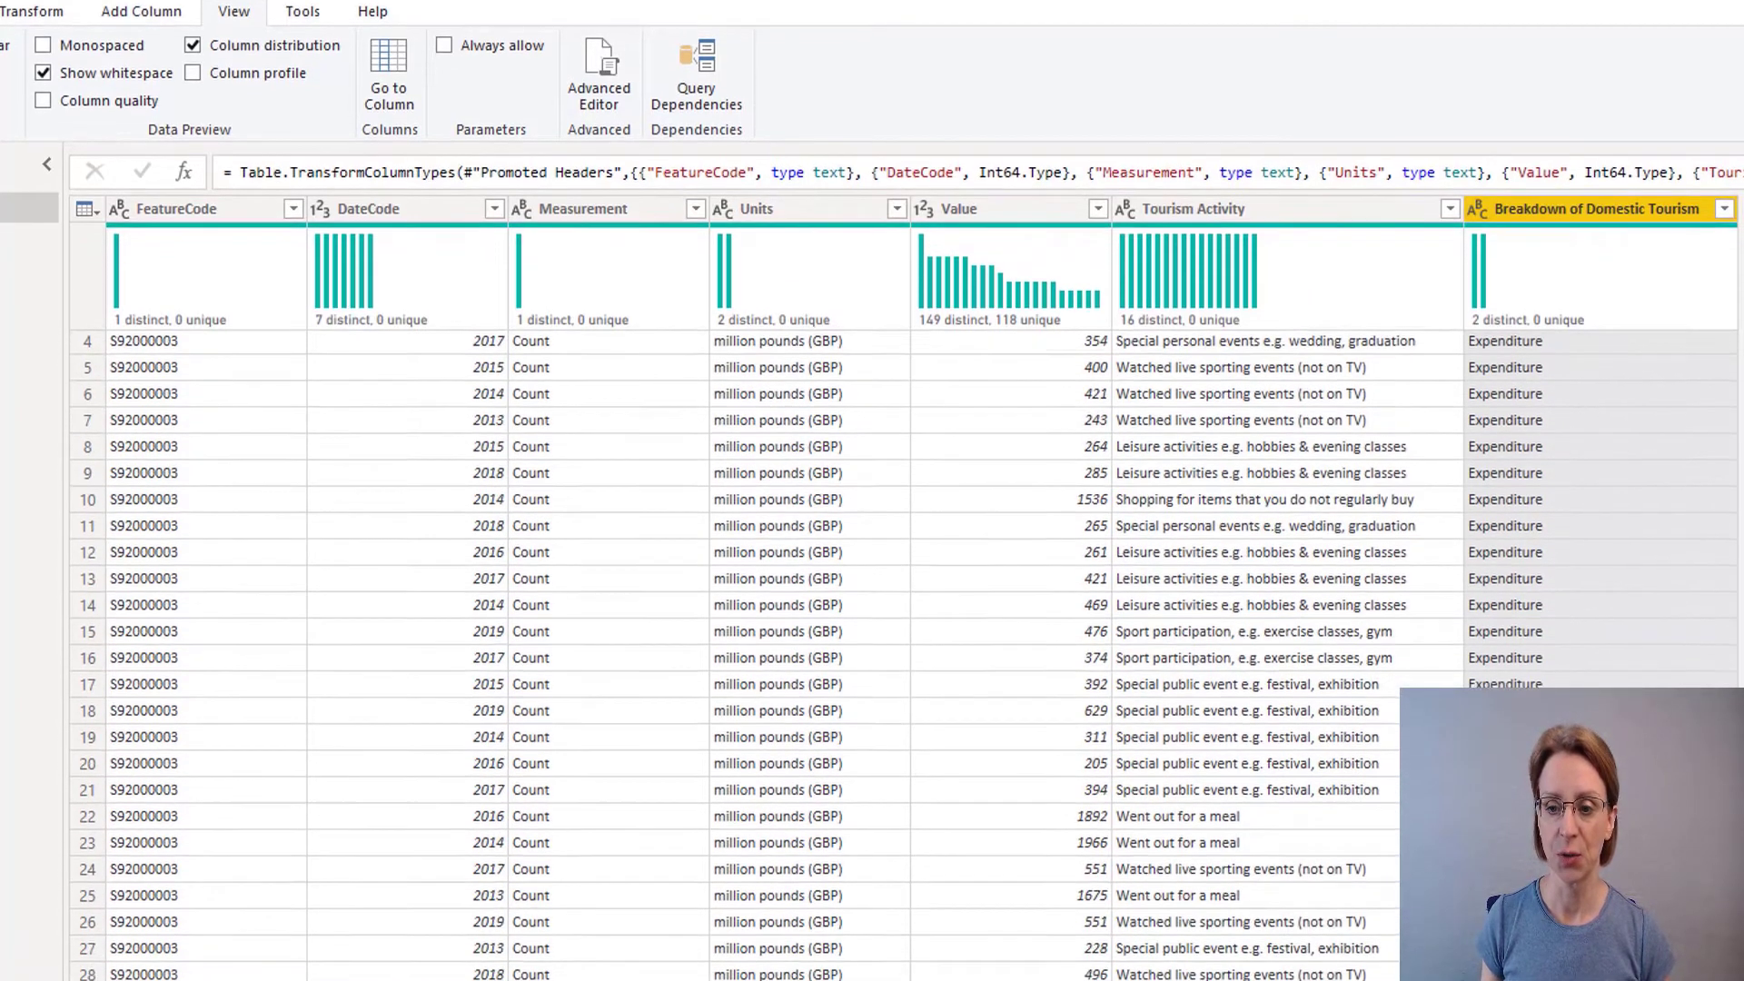
{"action": "scroll", "coordinate": [763, 545], "scroll_direction": "down", "scroll_amount": 20}
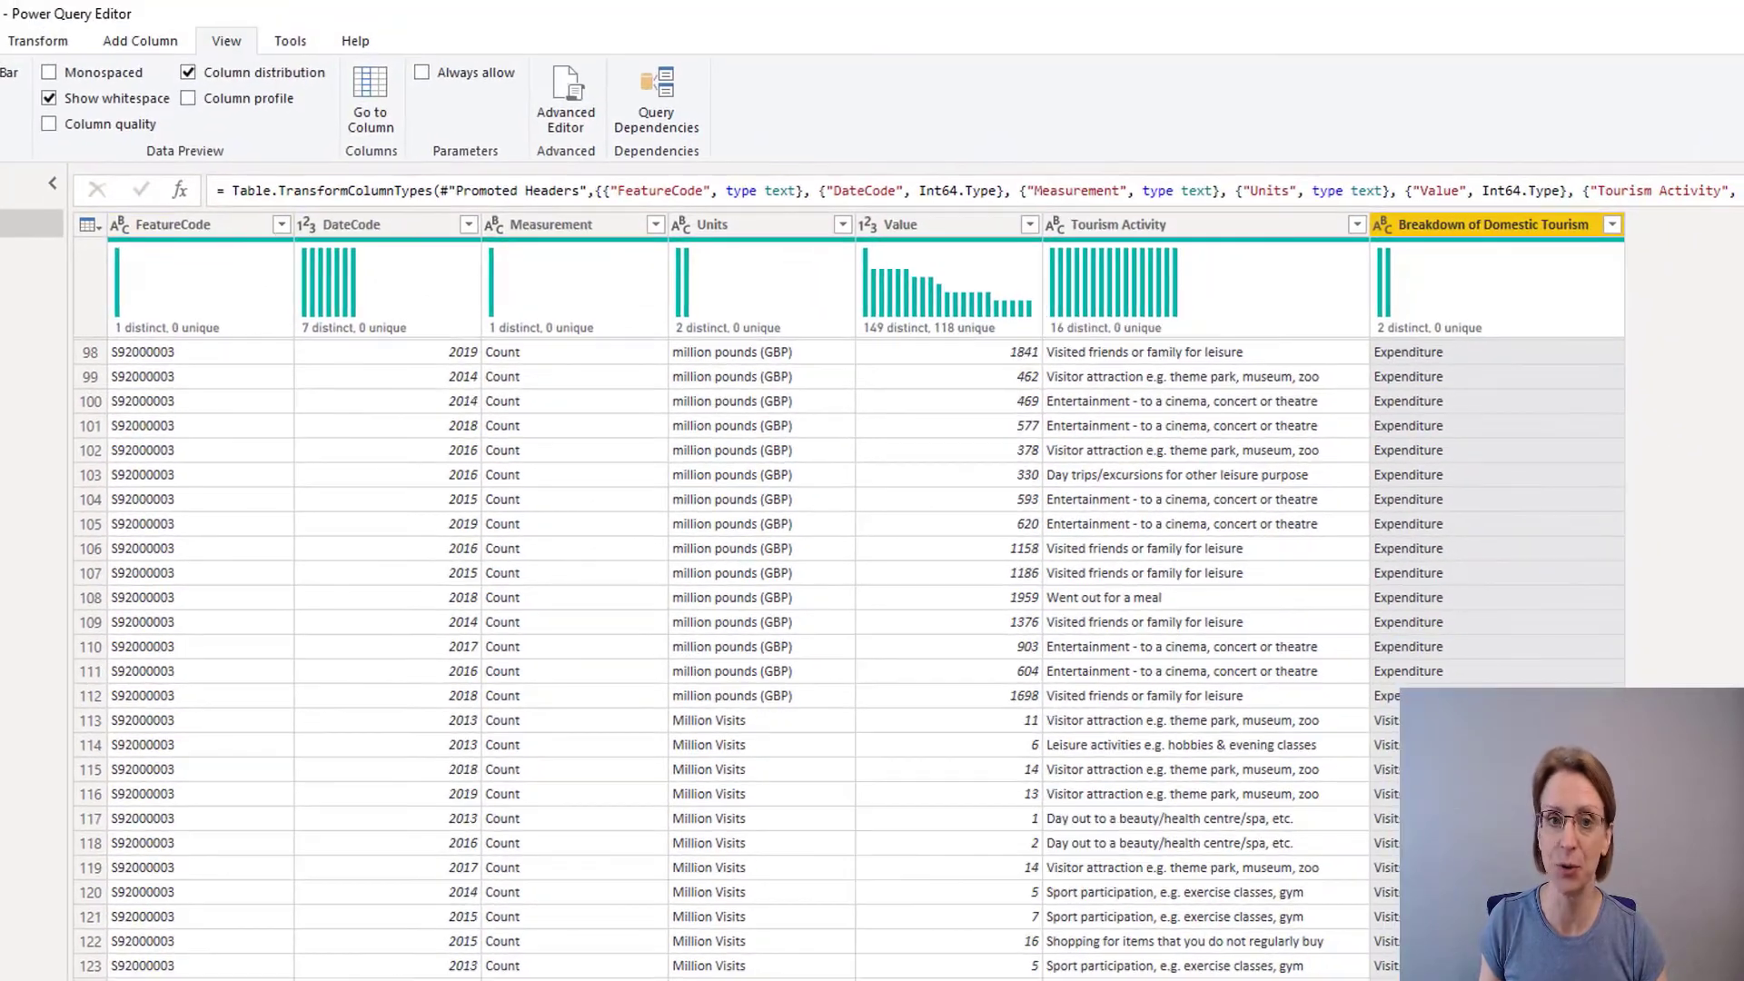
Step: Remove the FeatureCode and Measurement columns from the Tourism query
{"action": "left_click", "coordinate": [182, 225]}
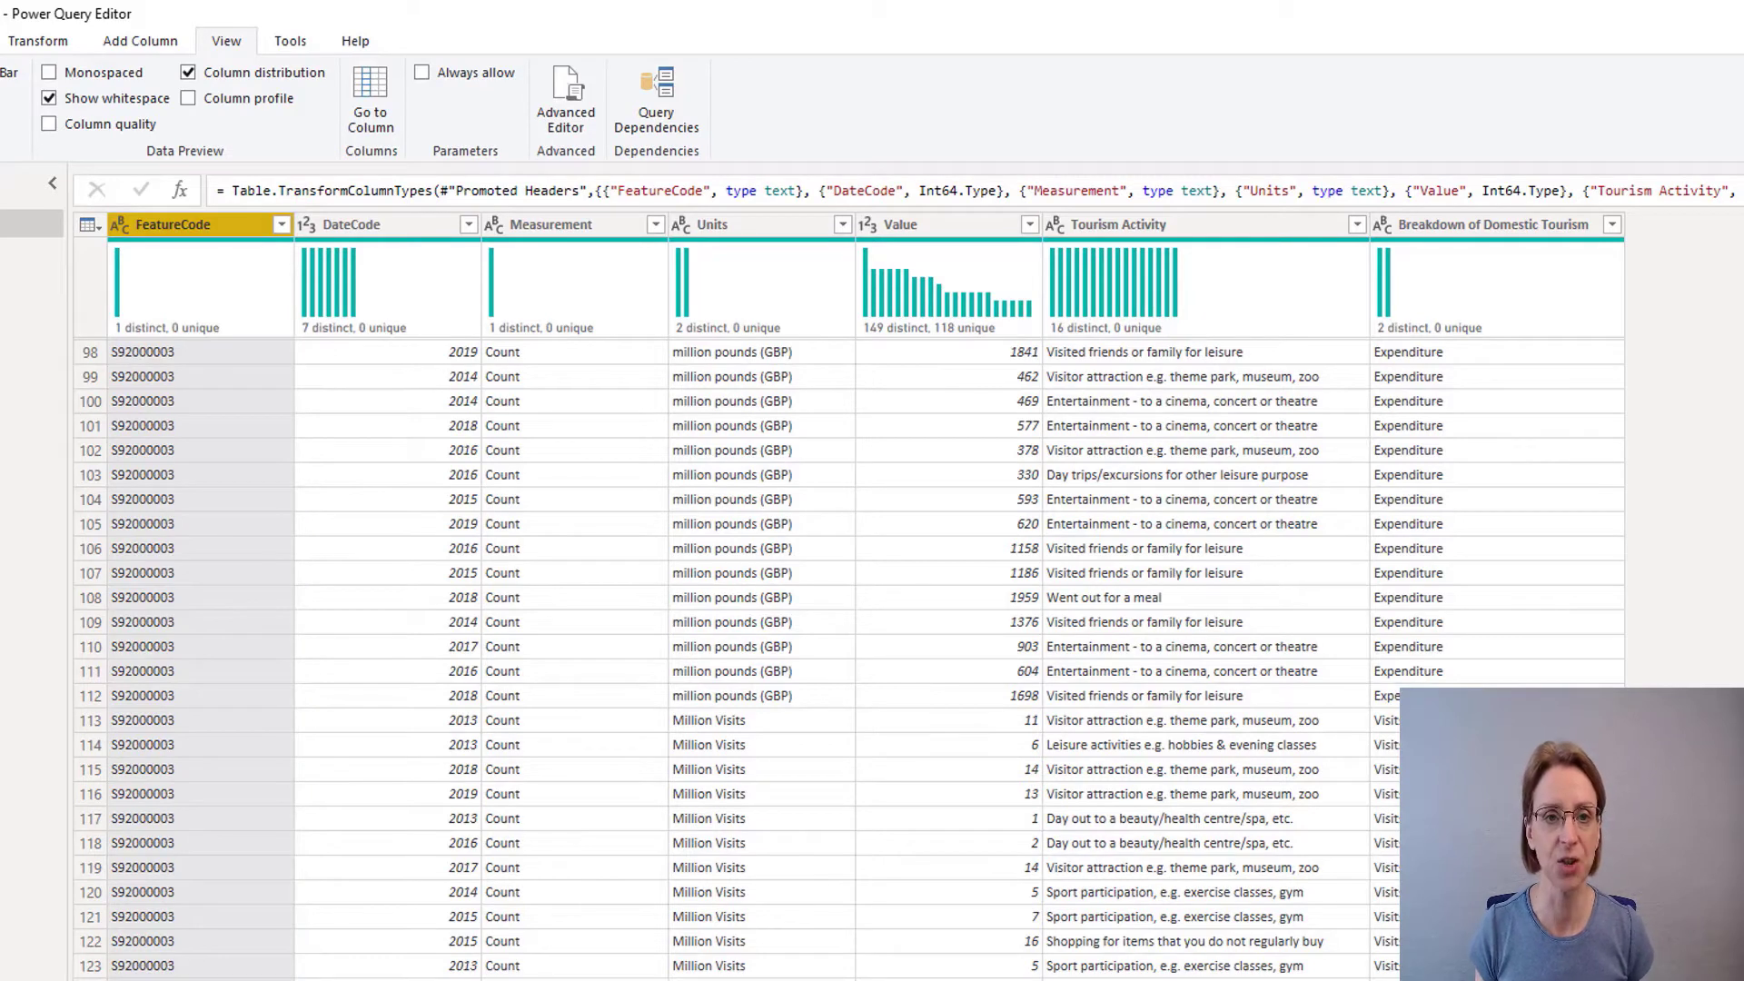
{"action": "left_click", "coordinate": [563, 225], "text": "ctrl"}
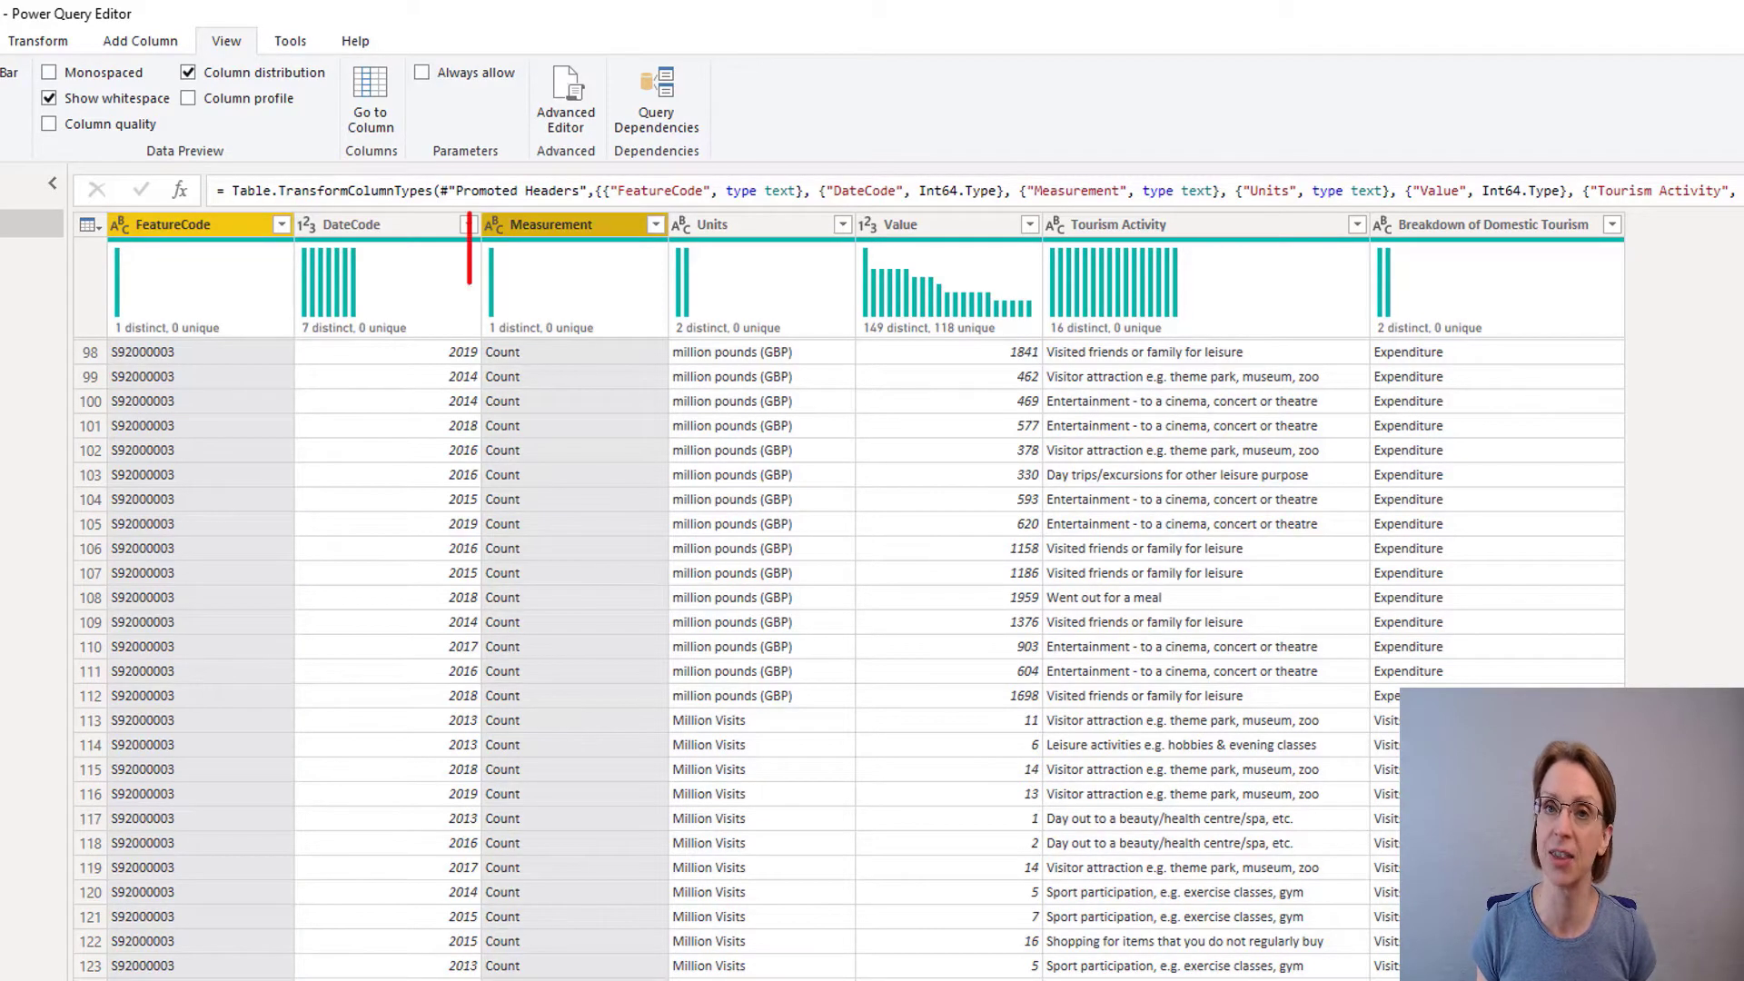
{"action": "right_click", "coordinate": [605, 229]}
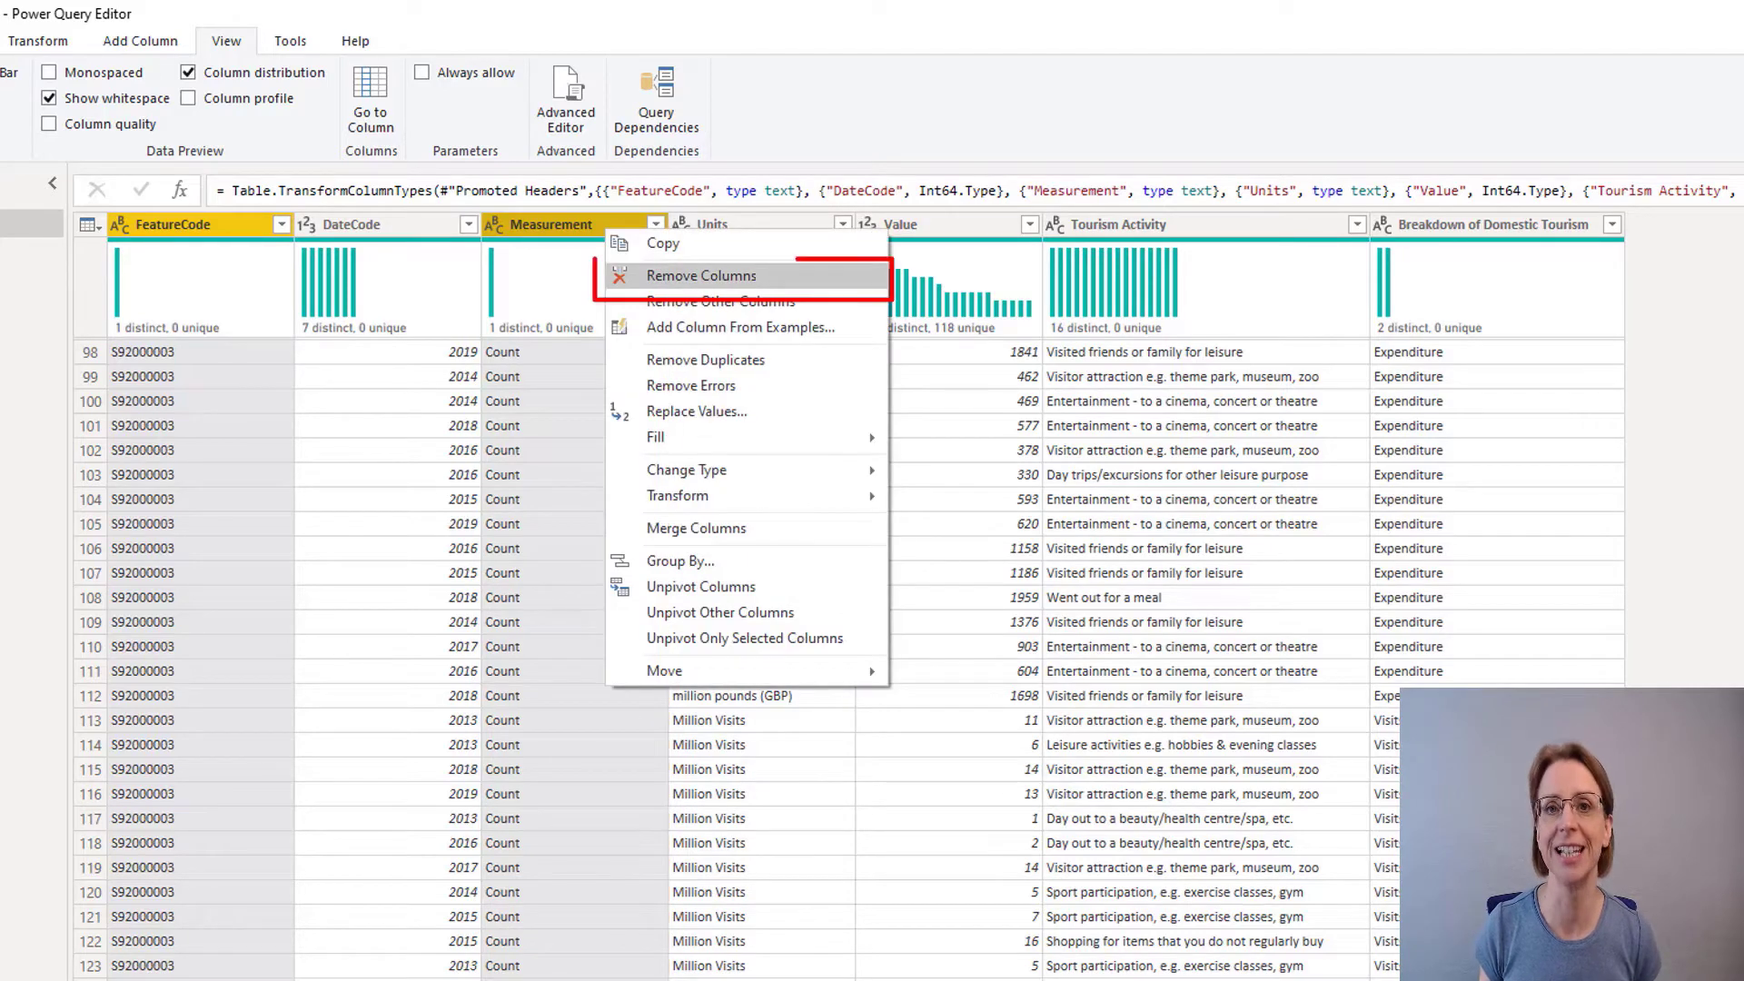
{"action": "left_click", "coordinate": [701, 276]}
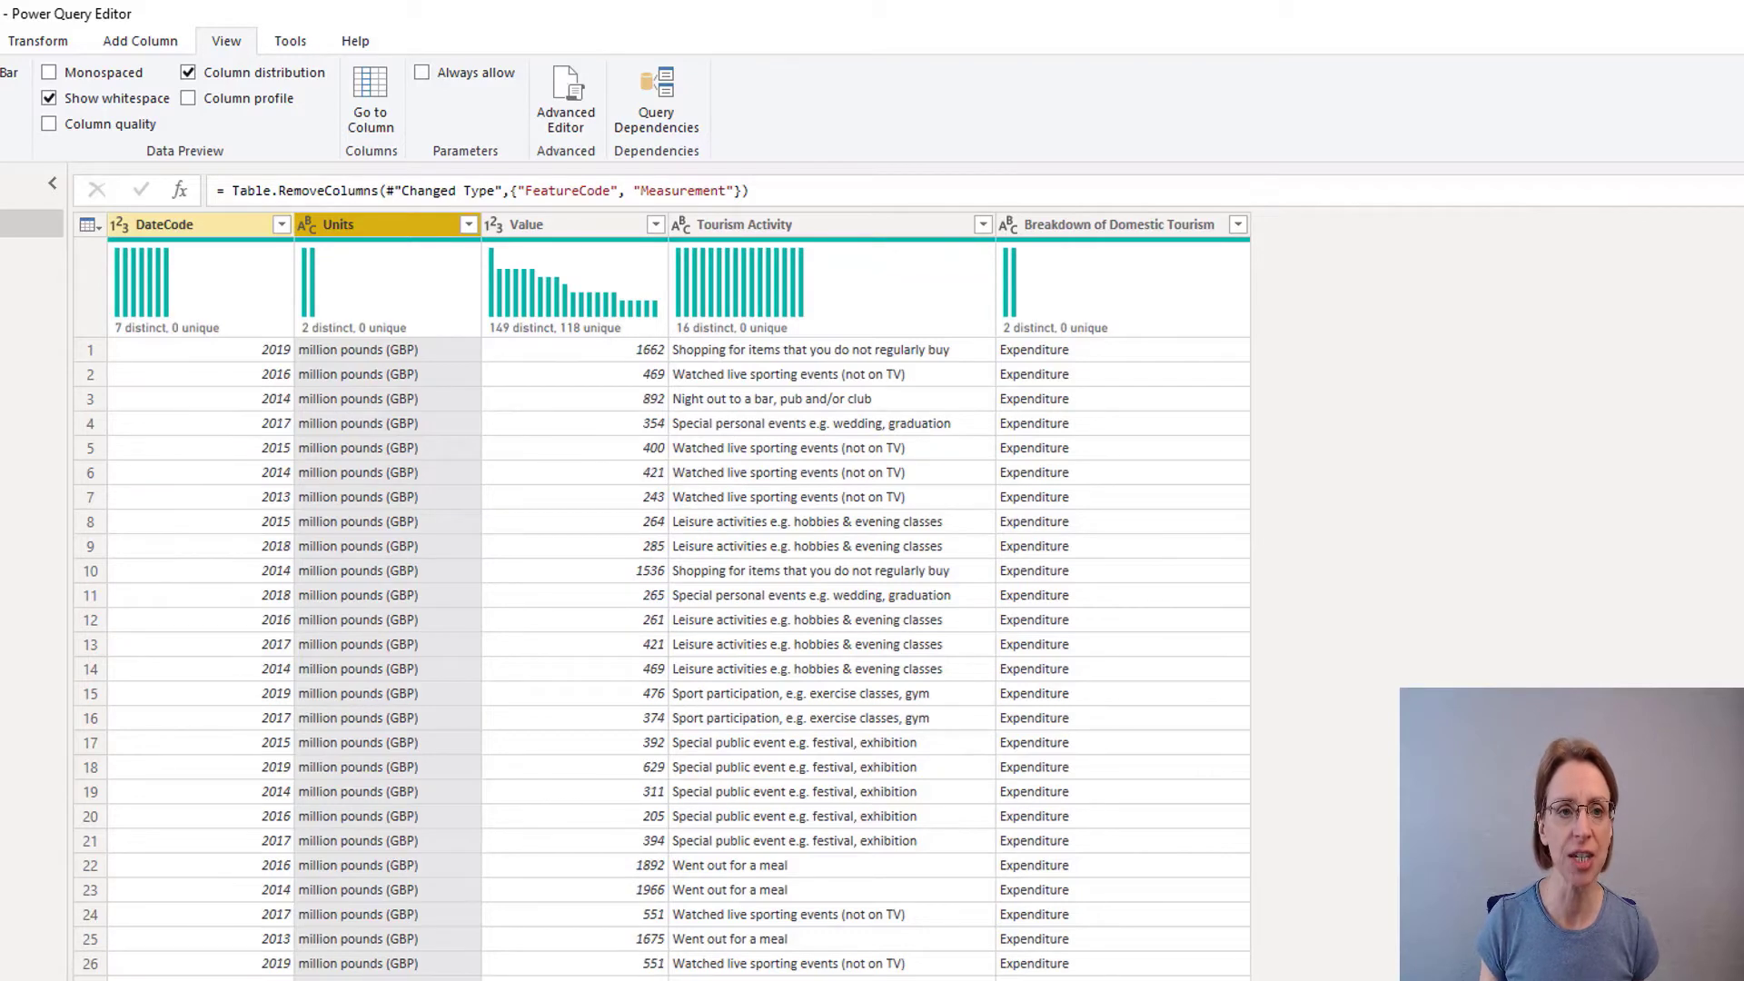
Step: Rename the DateCode column as Year and set its data type to Text
{"action": "double_click", "coordinate": [165, 224]}
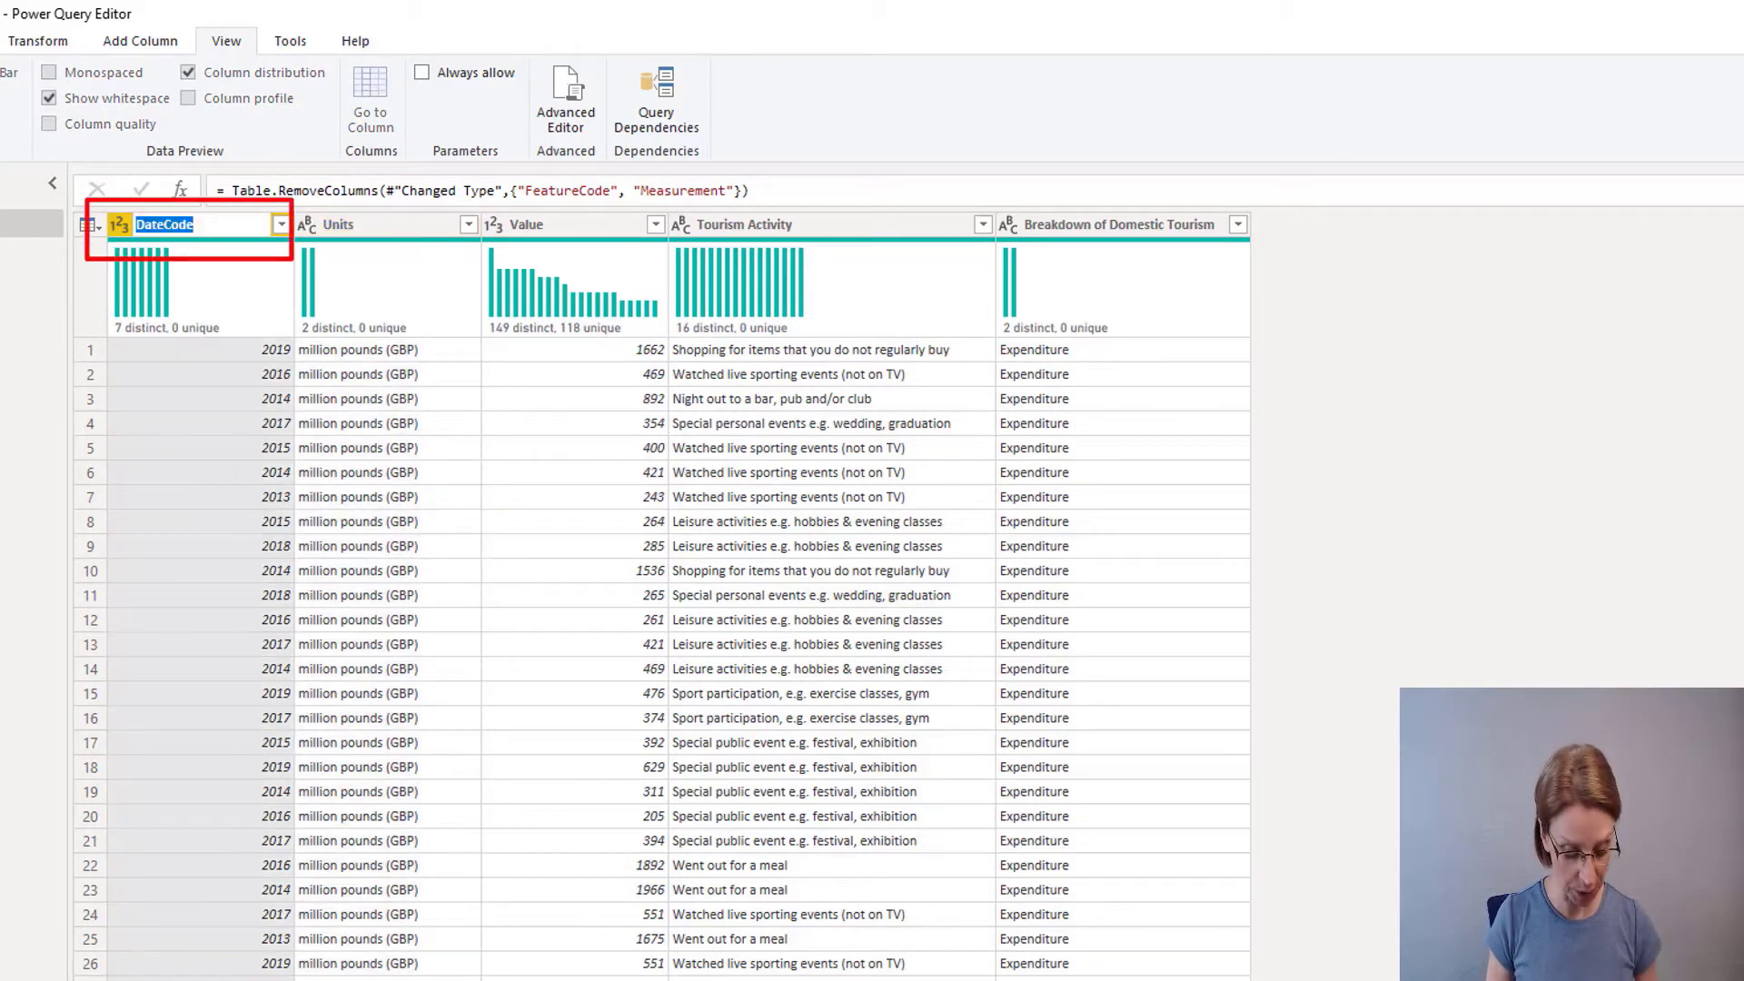
{"action": "type", "text": "Year"}
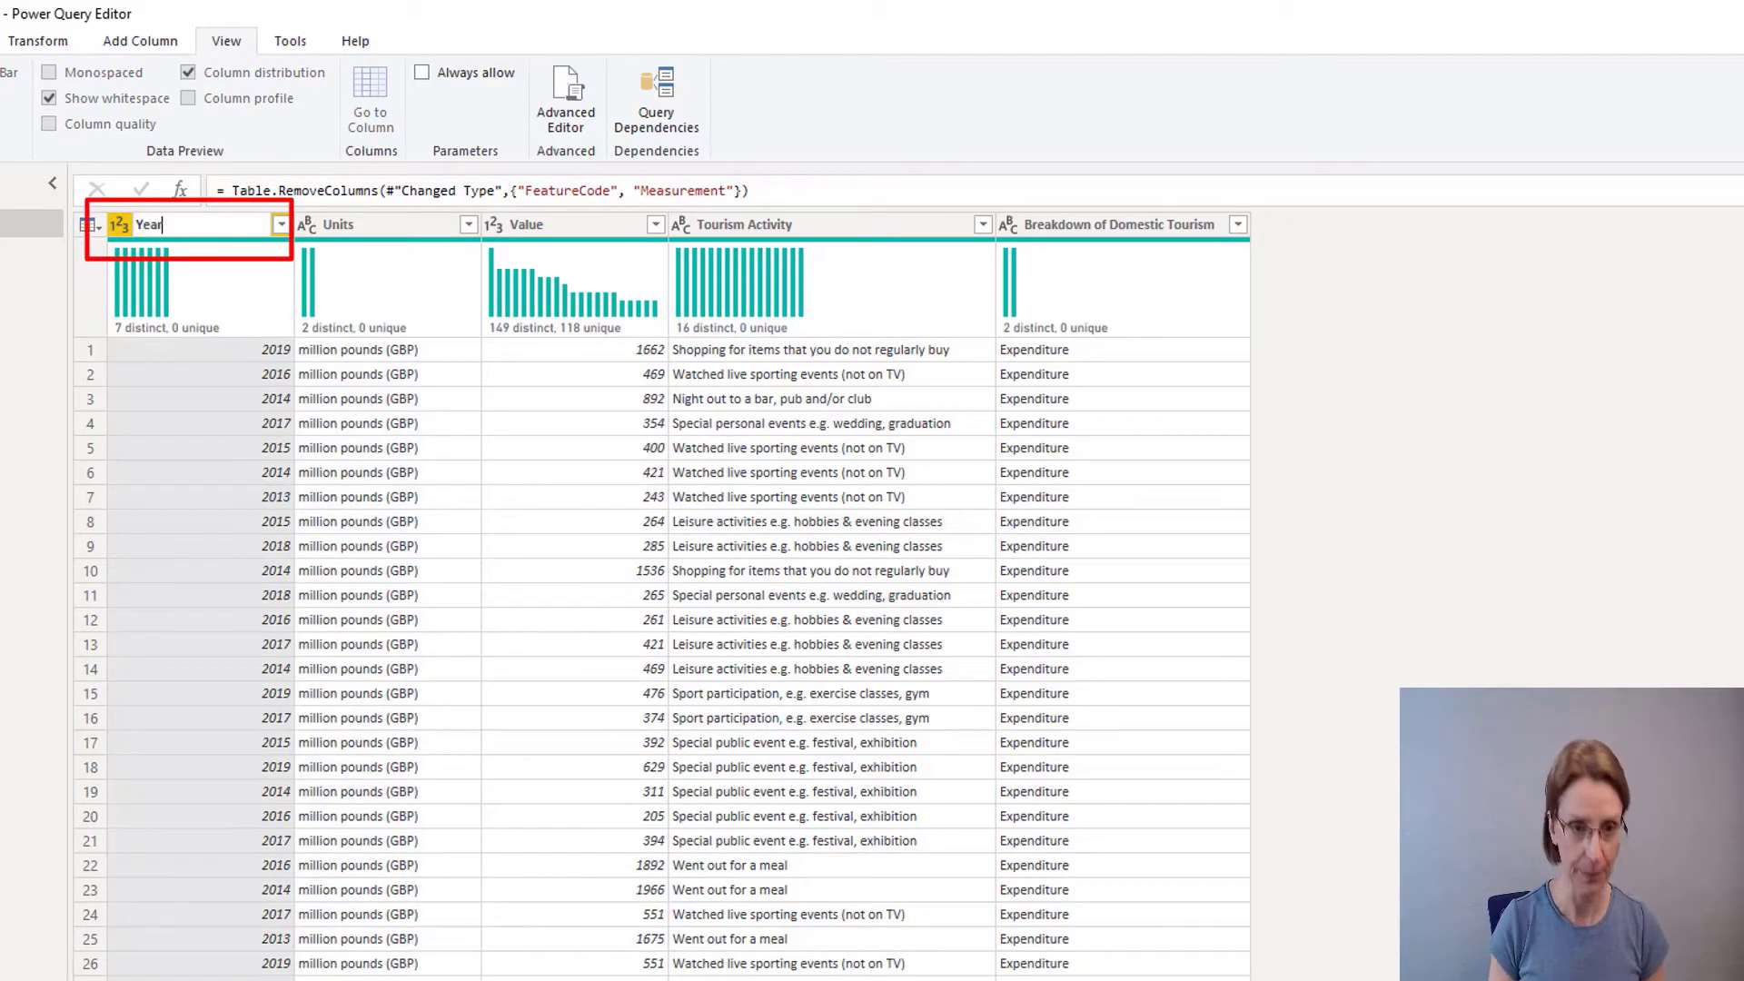
{"action": "key", "text": "Return"}
{"action": "left_click", "coordinate": [119, 225]}
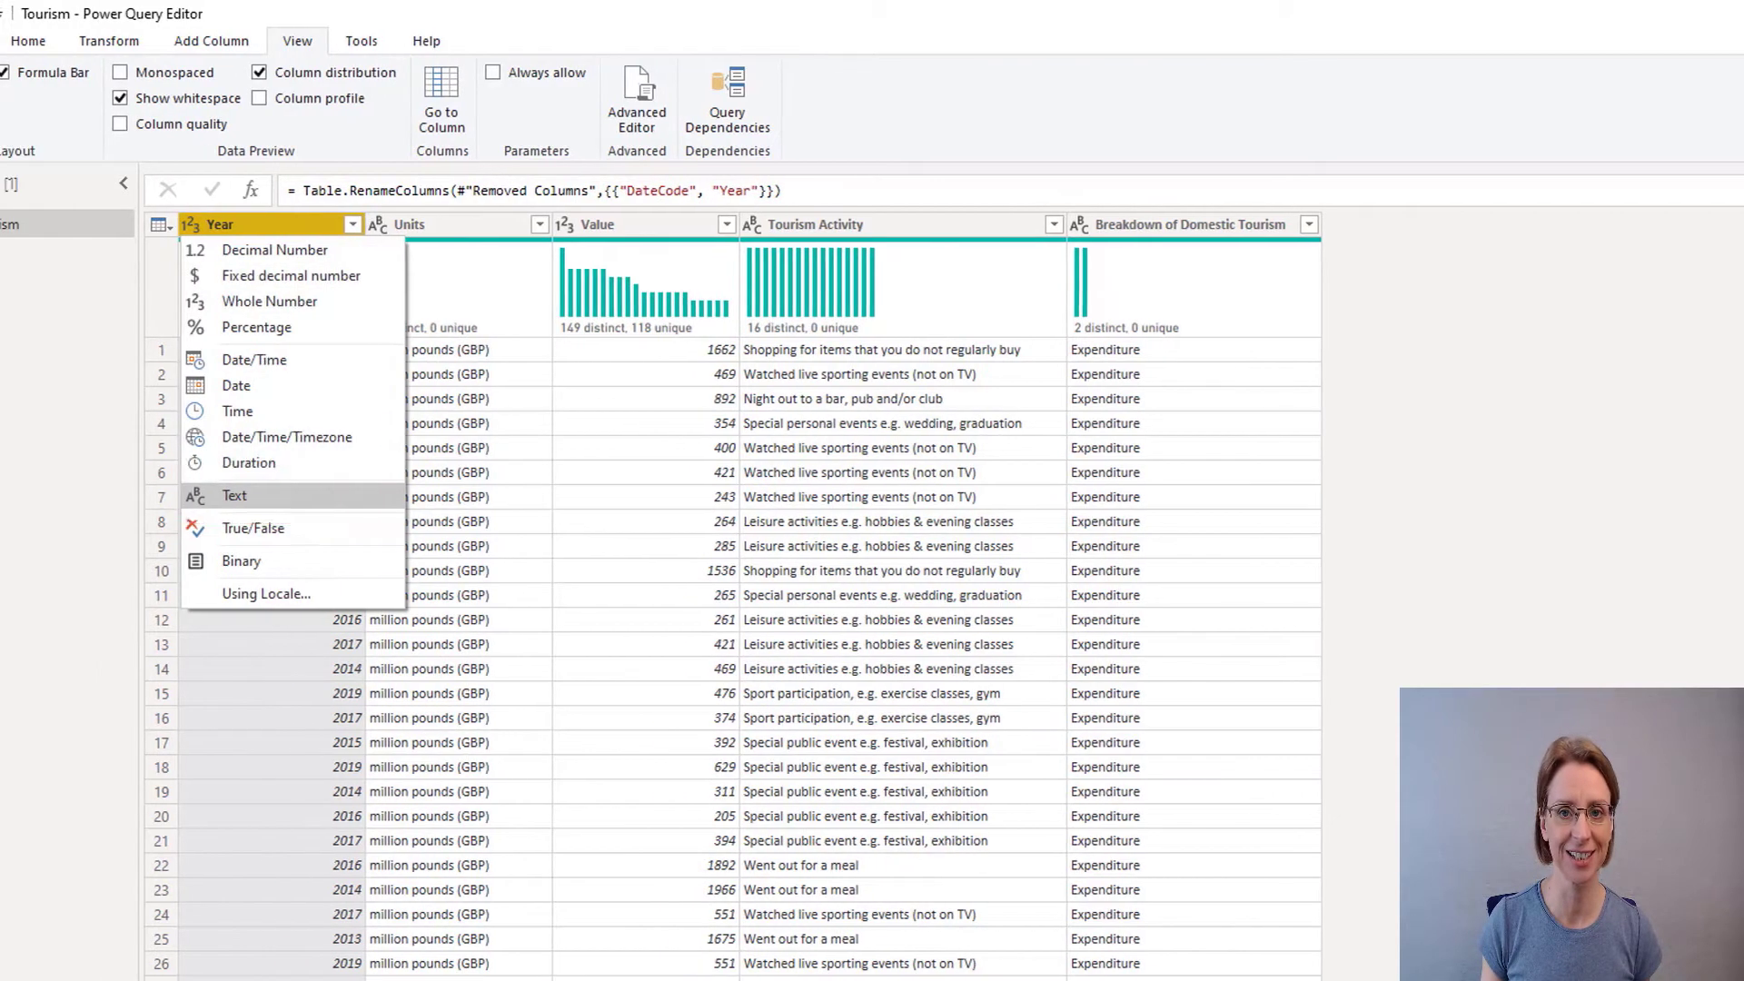
{"action": "left_click", "coordinate": [226, 495]}
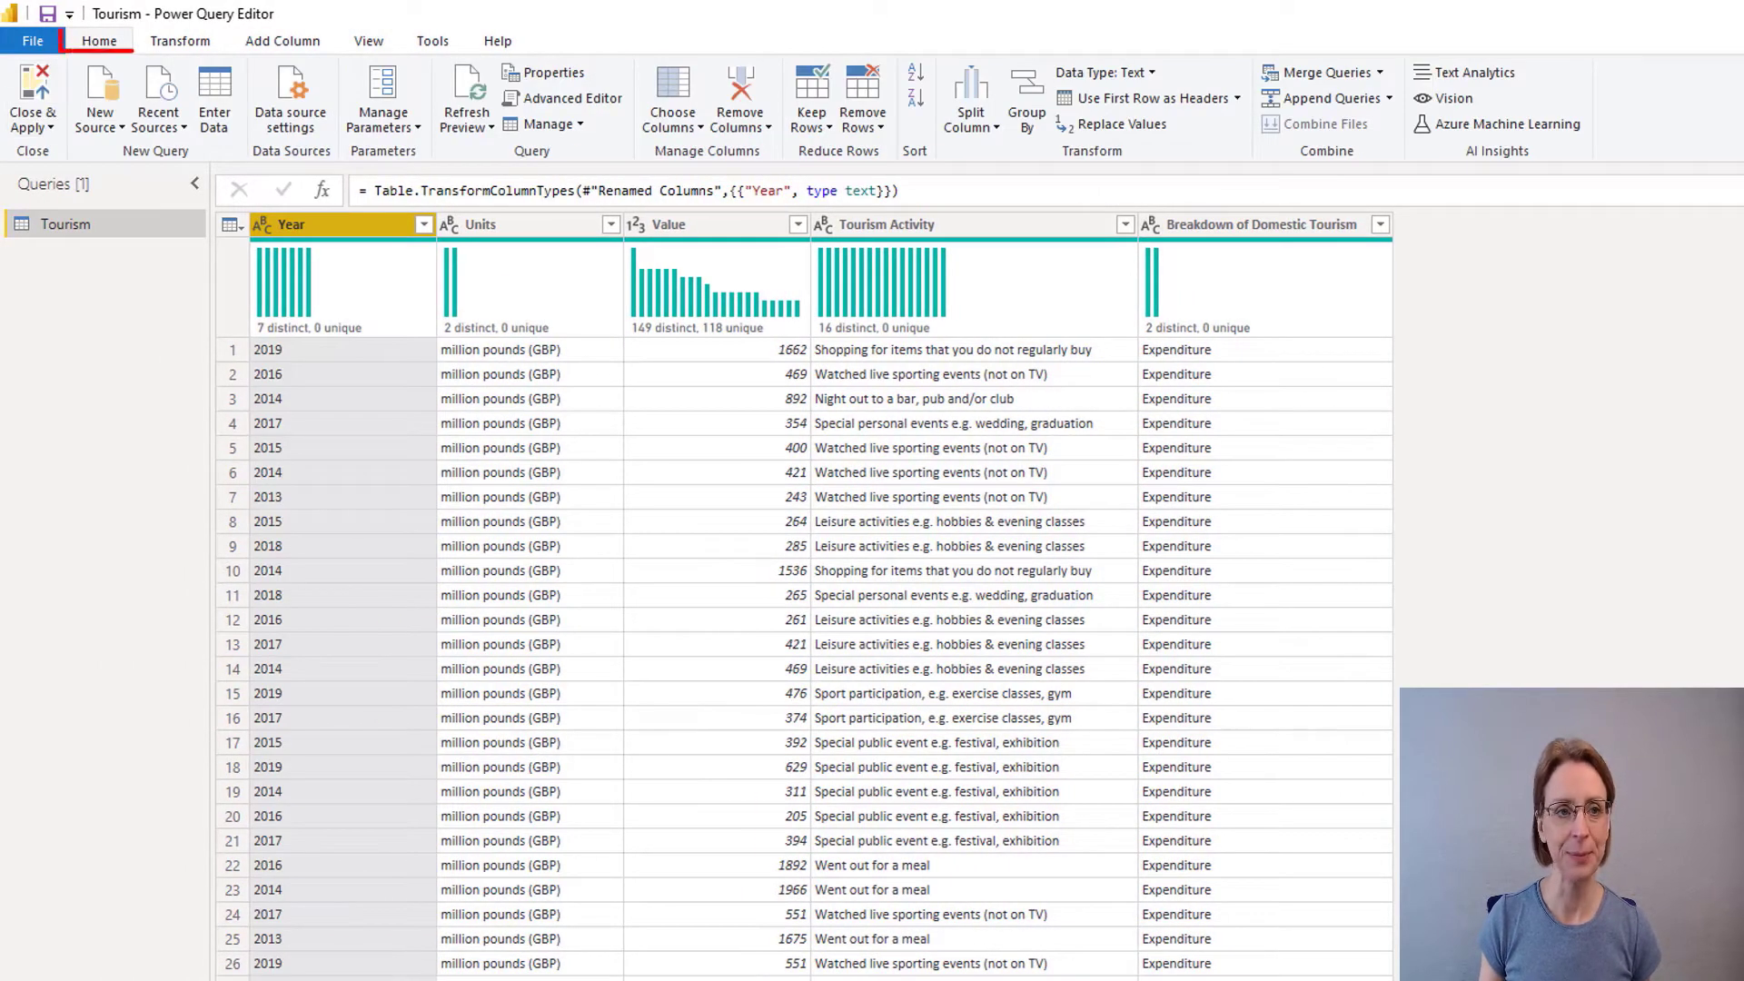
Step: Apply the query changes and close the Power Query Editor to return to the report
{"action": "left_click", "coordinate": [33, 122]}
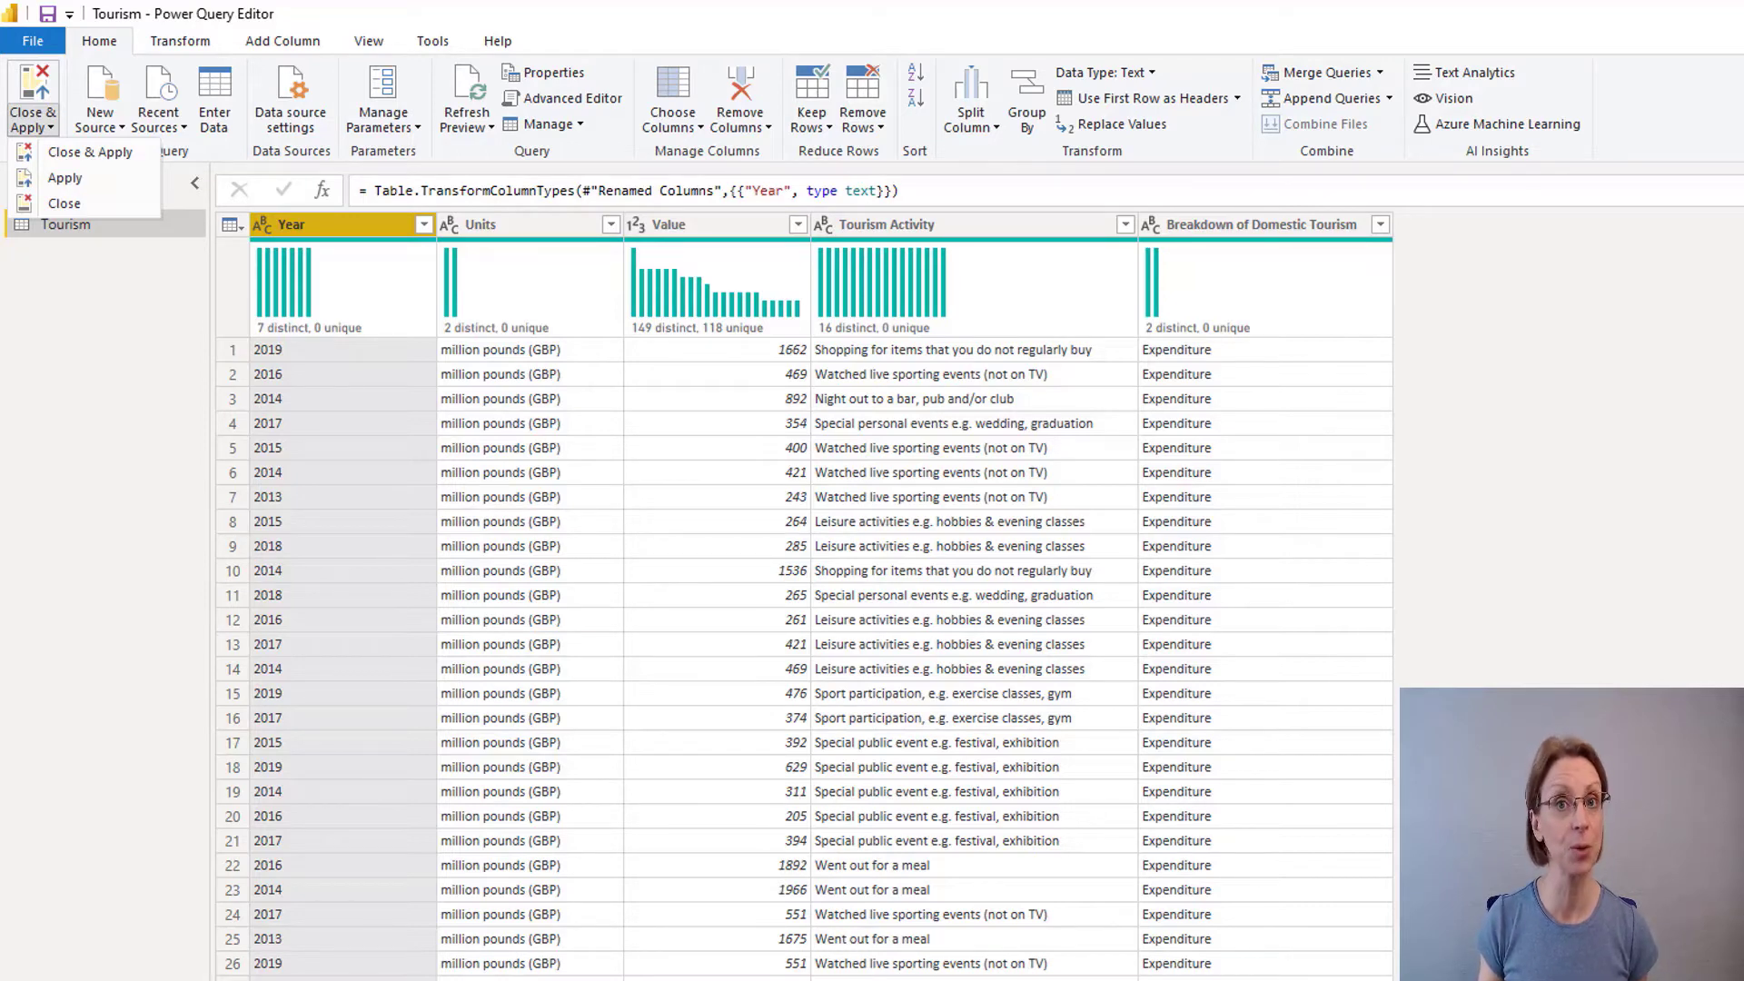
{"action": "left_click", "coordinate": [90, 152]}
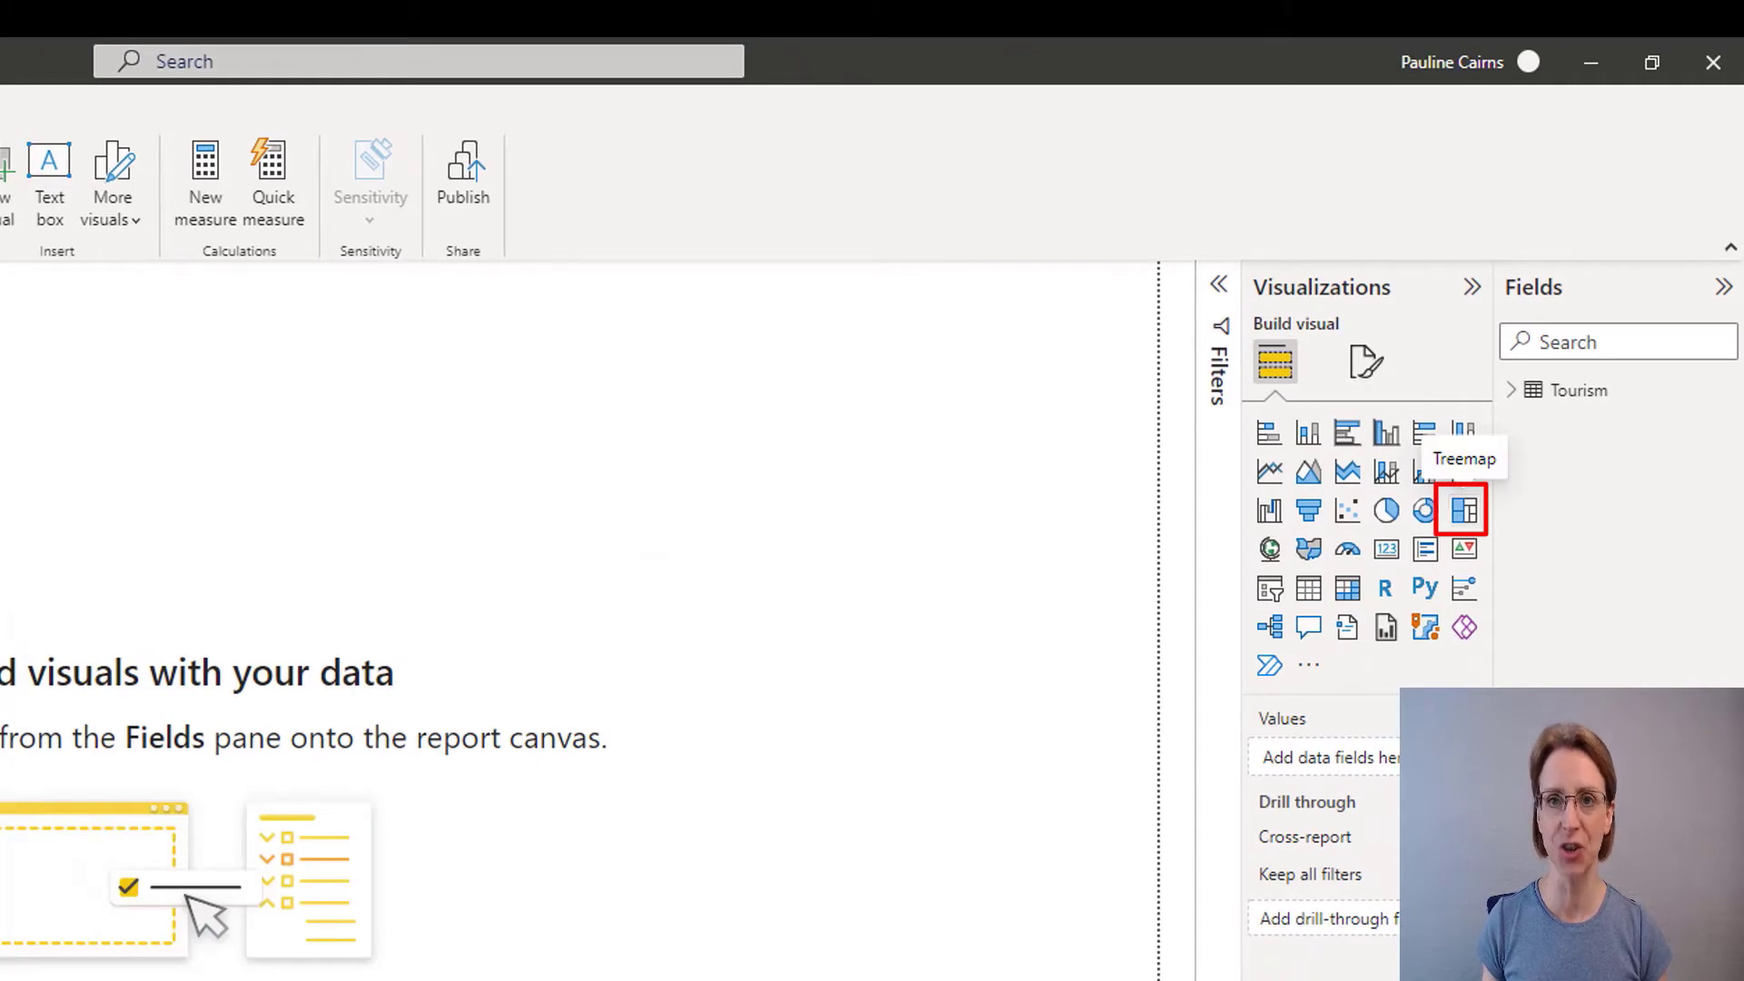
Step: Add a treemap with Tourism Activity as details, Value as values and Units as a tooltip
{"action": "left_click", "coordinate": [1463, 509]}
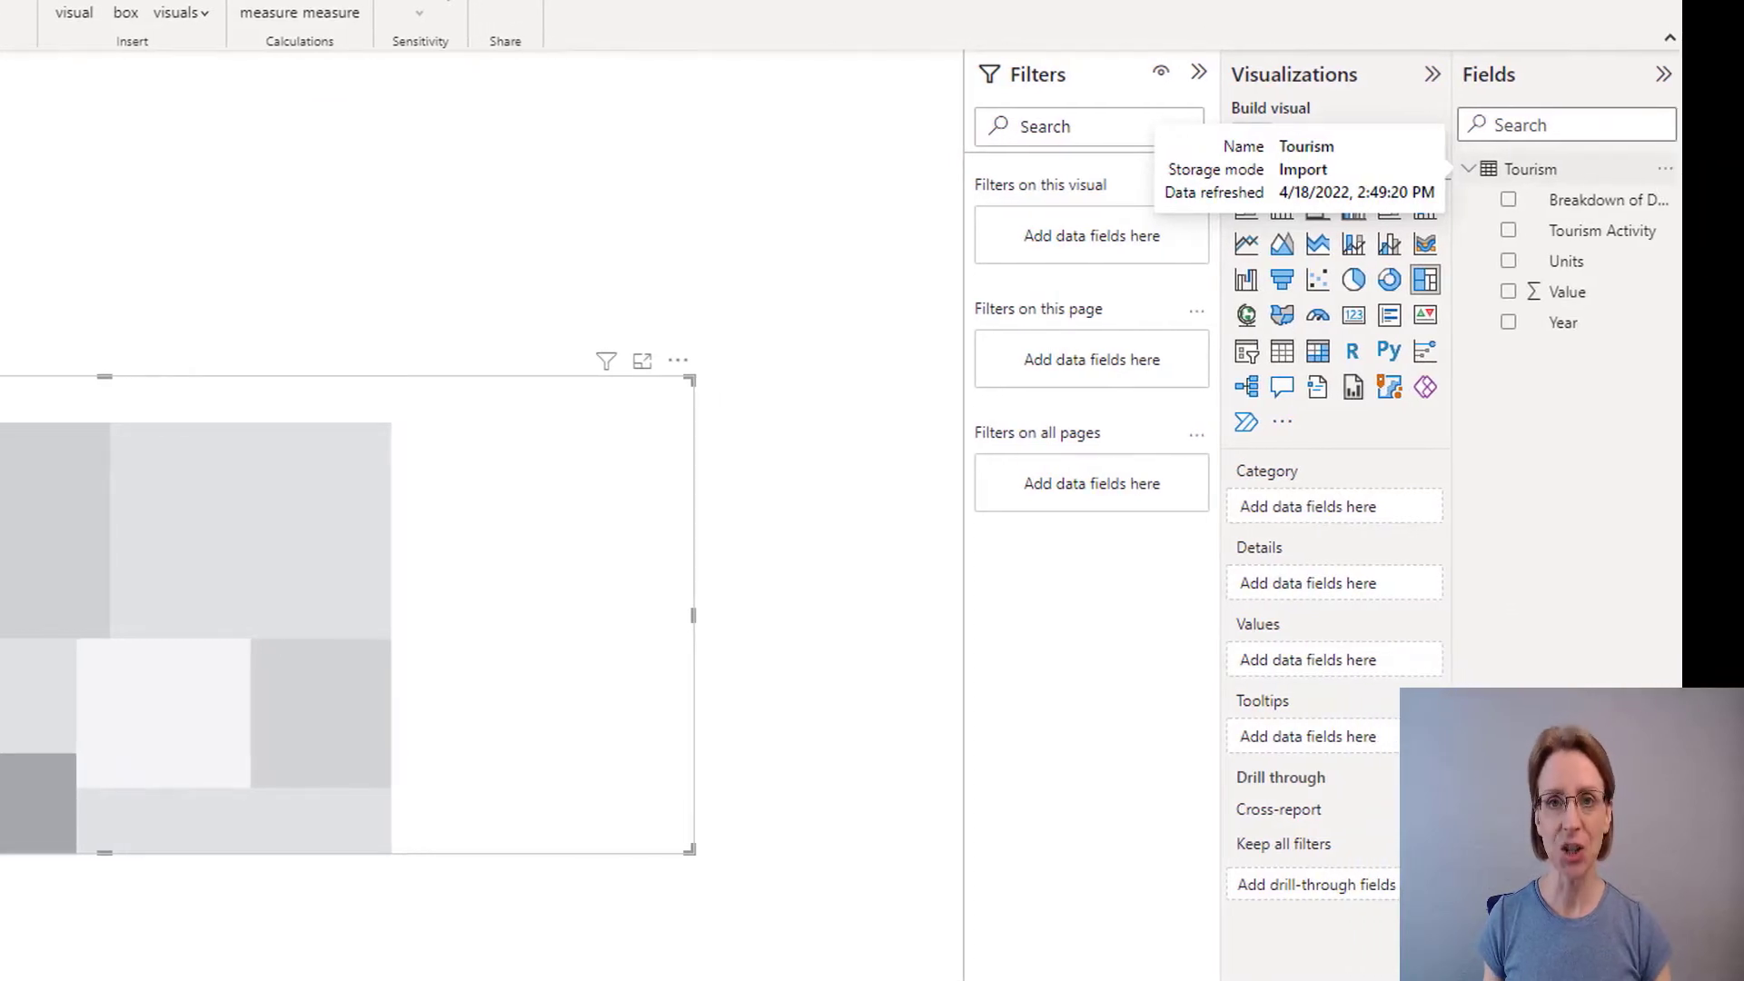
{"action": "left_click_drag", "start_coordinate": [1598, 230], "coordinate": [1335, 585]}
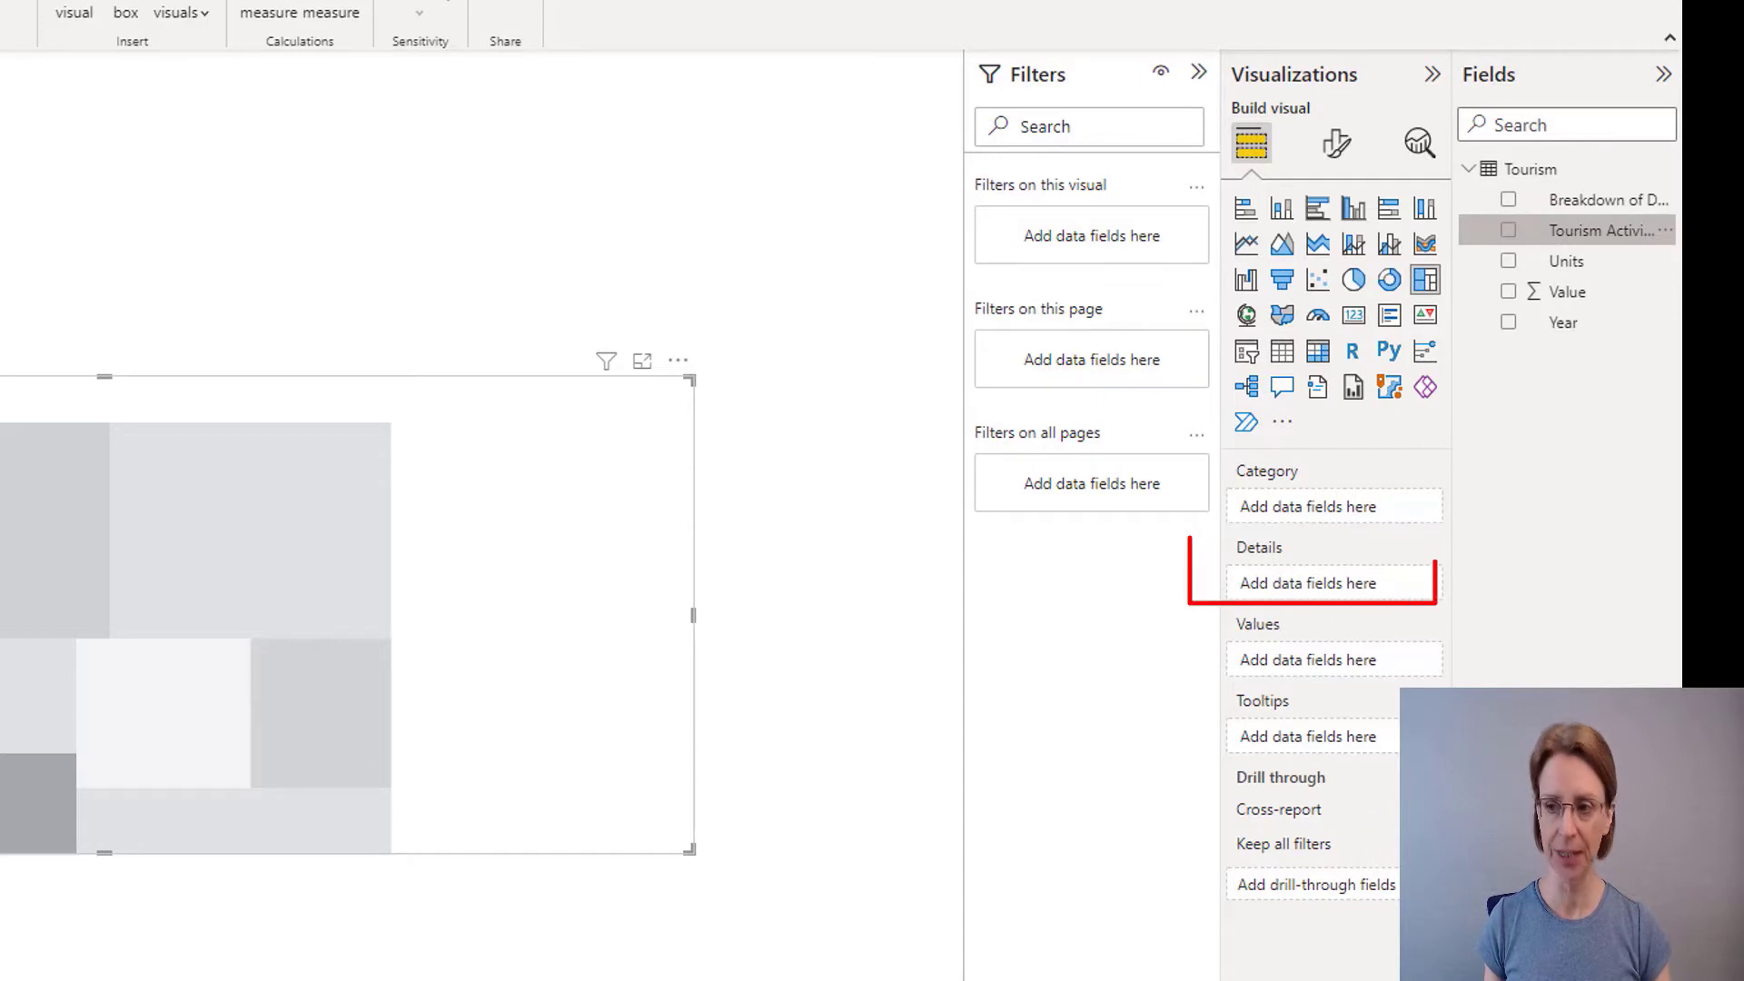
{"action": "left_click_drag", "start_coordinate": [1567, 291], "coordinate": [1346, 674]}
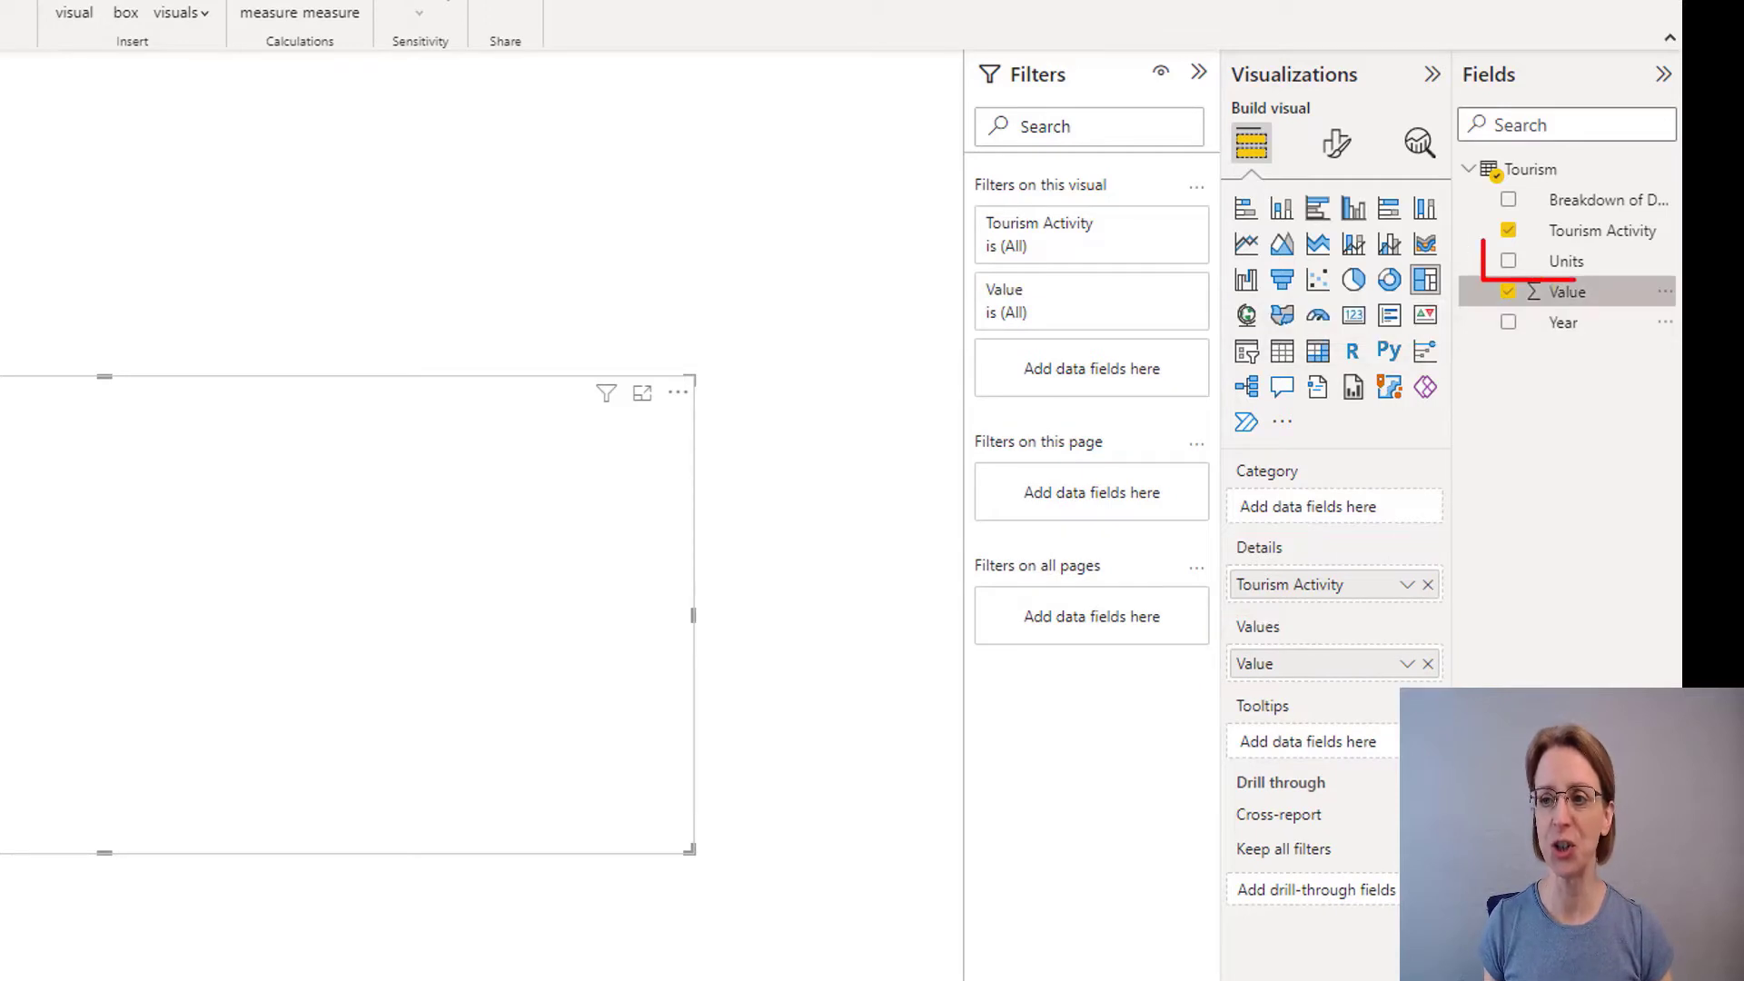
{"action": "mouse_move", "coordinate": [1567, 261]}
{"action": "left_mouse_down"}
{"action": "mouse_move", "coordinate": [1506, 659]}
{"action": "mouse_move", "coordinate": [1386, 765]}
{"action": "mouse_move", "coordinate": [1308, 742]}
{"action": "left_mouse_up"}
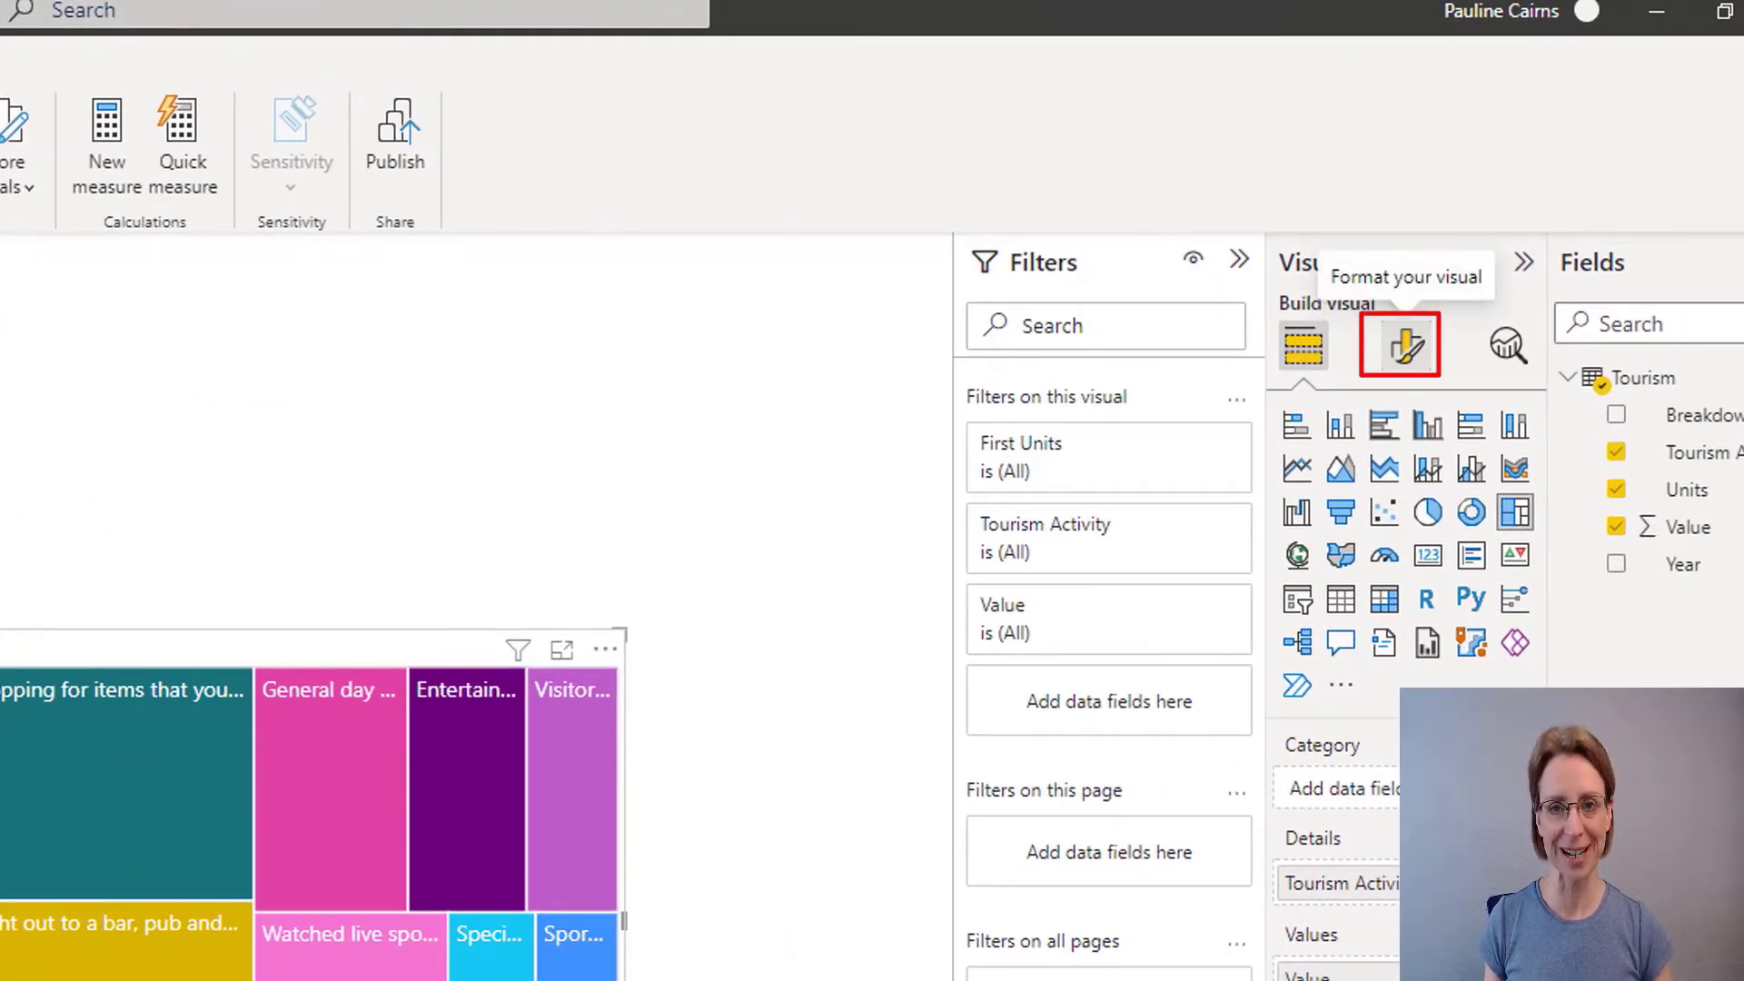
Step: Turn on data labels in the treemap's visual formatting
{"action": "left_click", "coordinate": [1406, 346]}
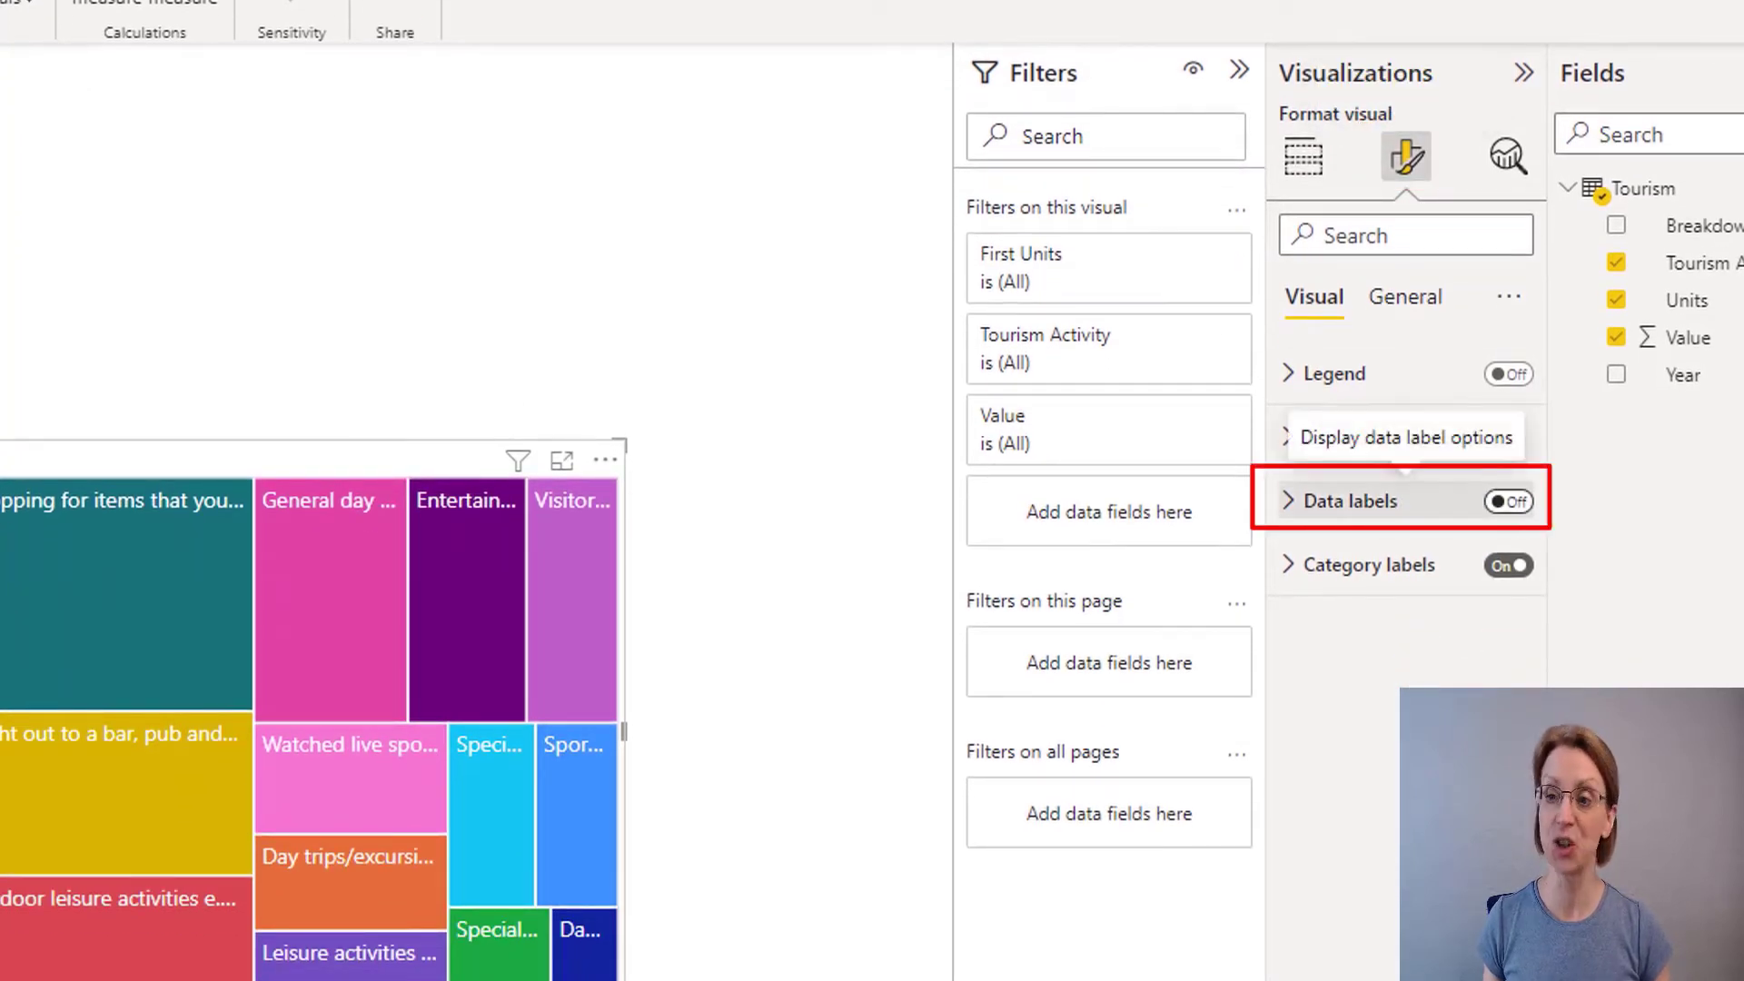
{"action": "left_click", "coordinate": [1508, 502]}
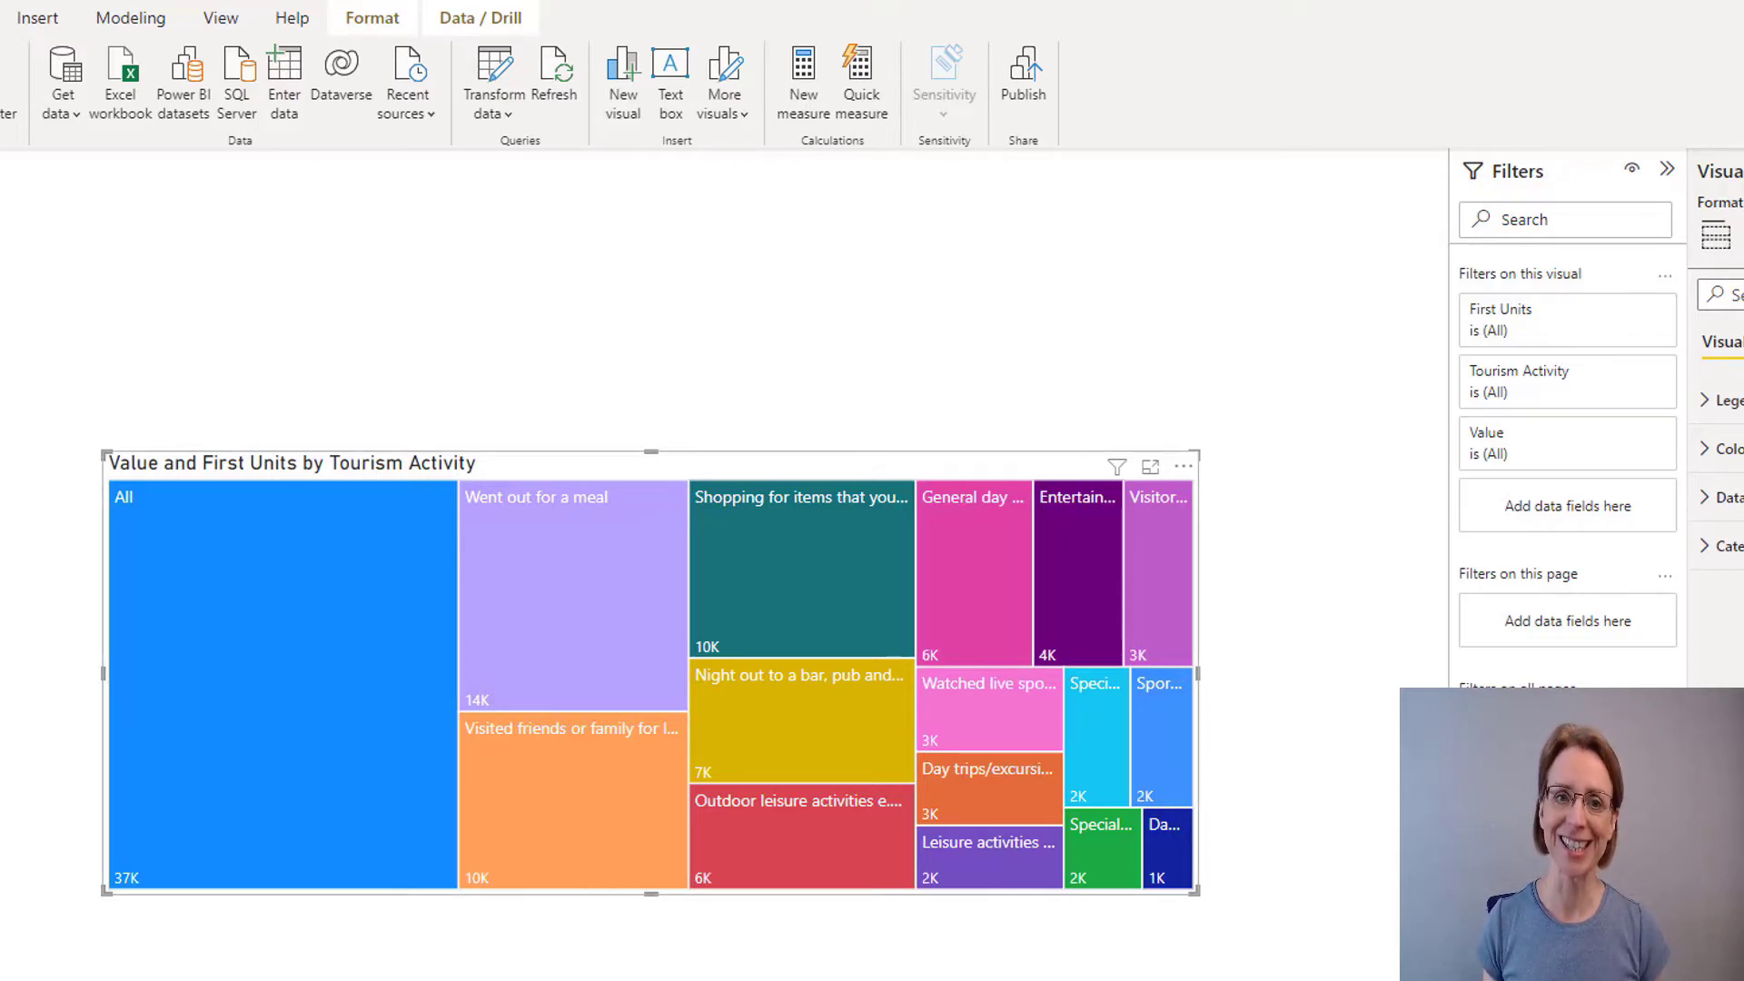
Step: In Power Query, filter the All rows out of the Tourism Activity column and apply the changes to the report
{"action": "left_click", "coordinate": [495, 102]}
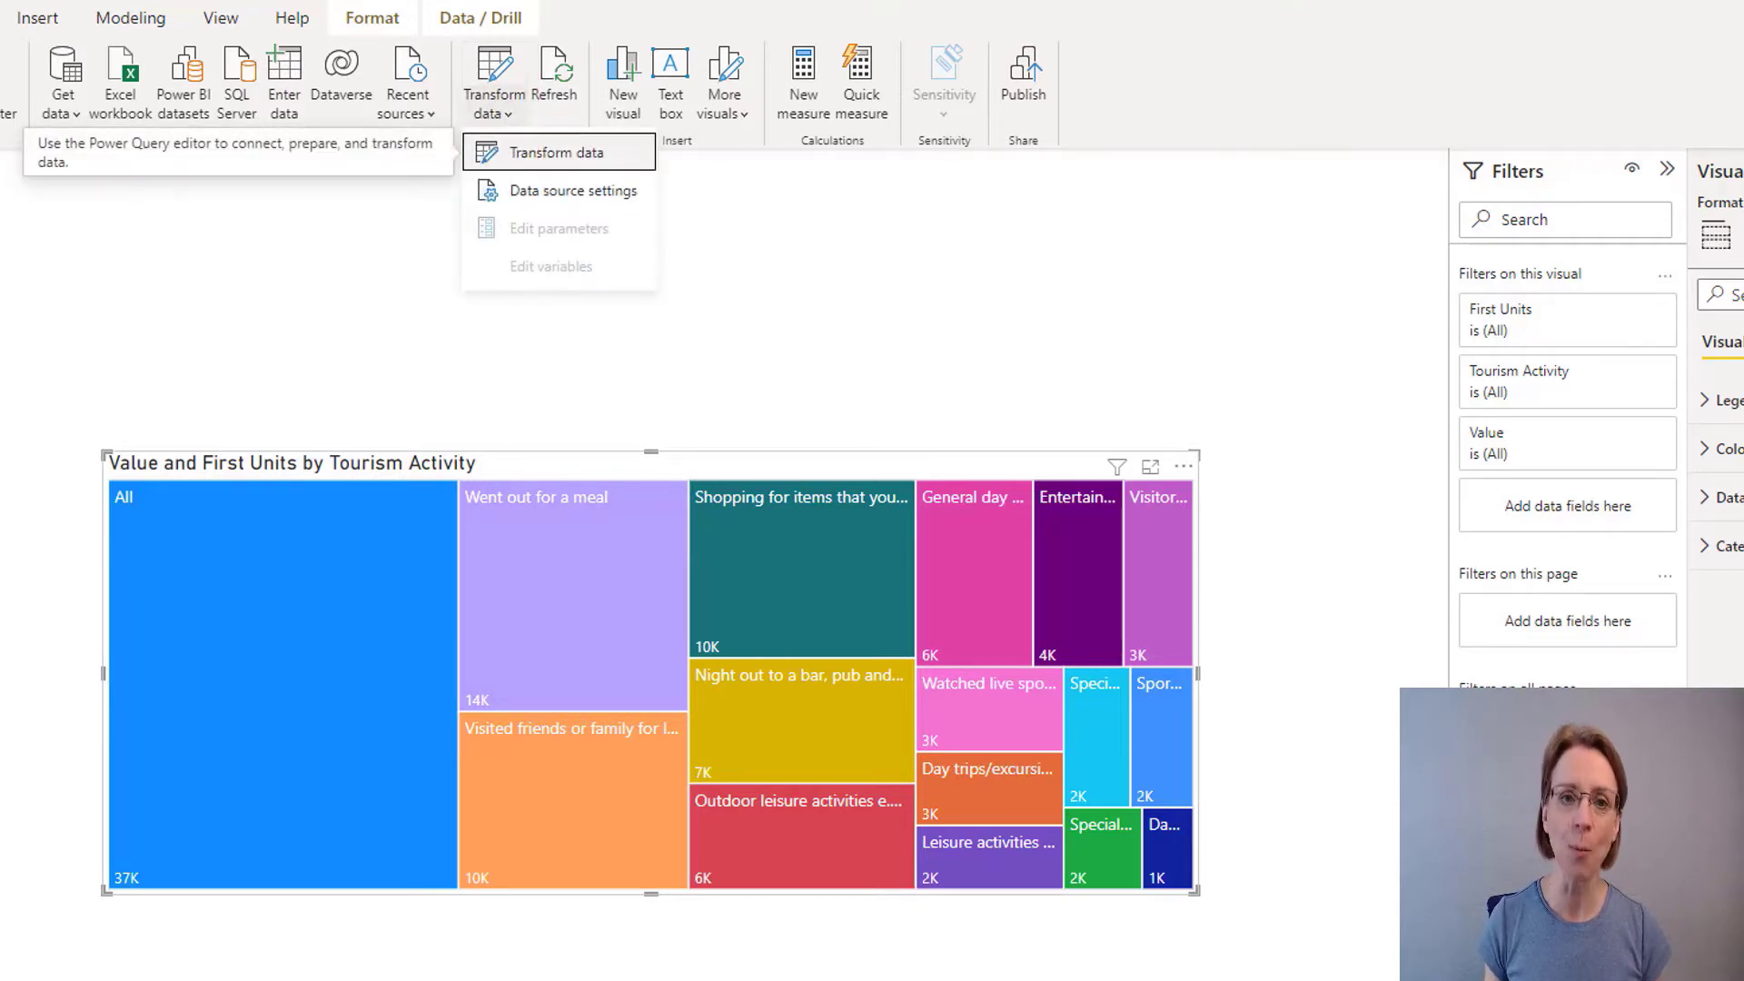
{"action": "left_click", "coordinate": [556, 153]}
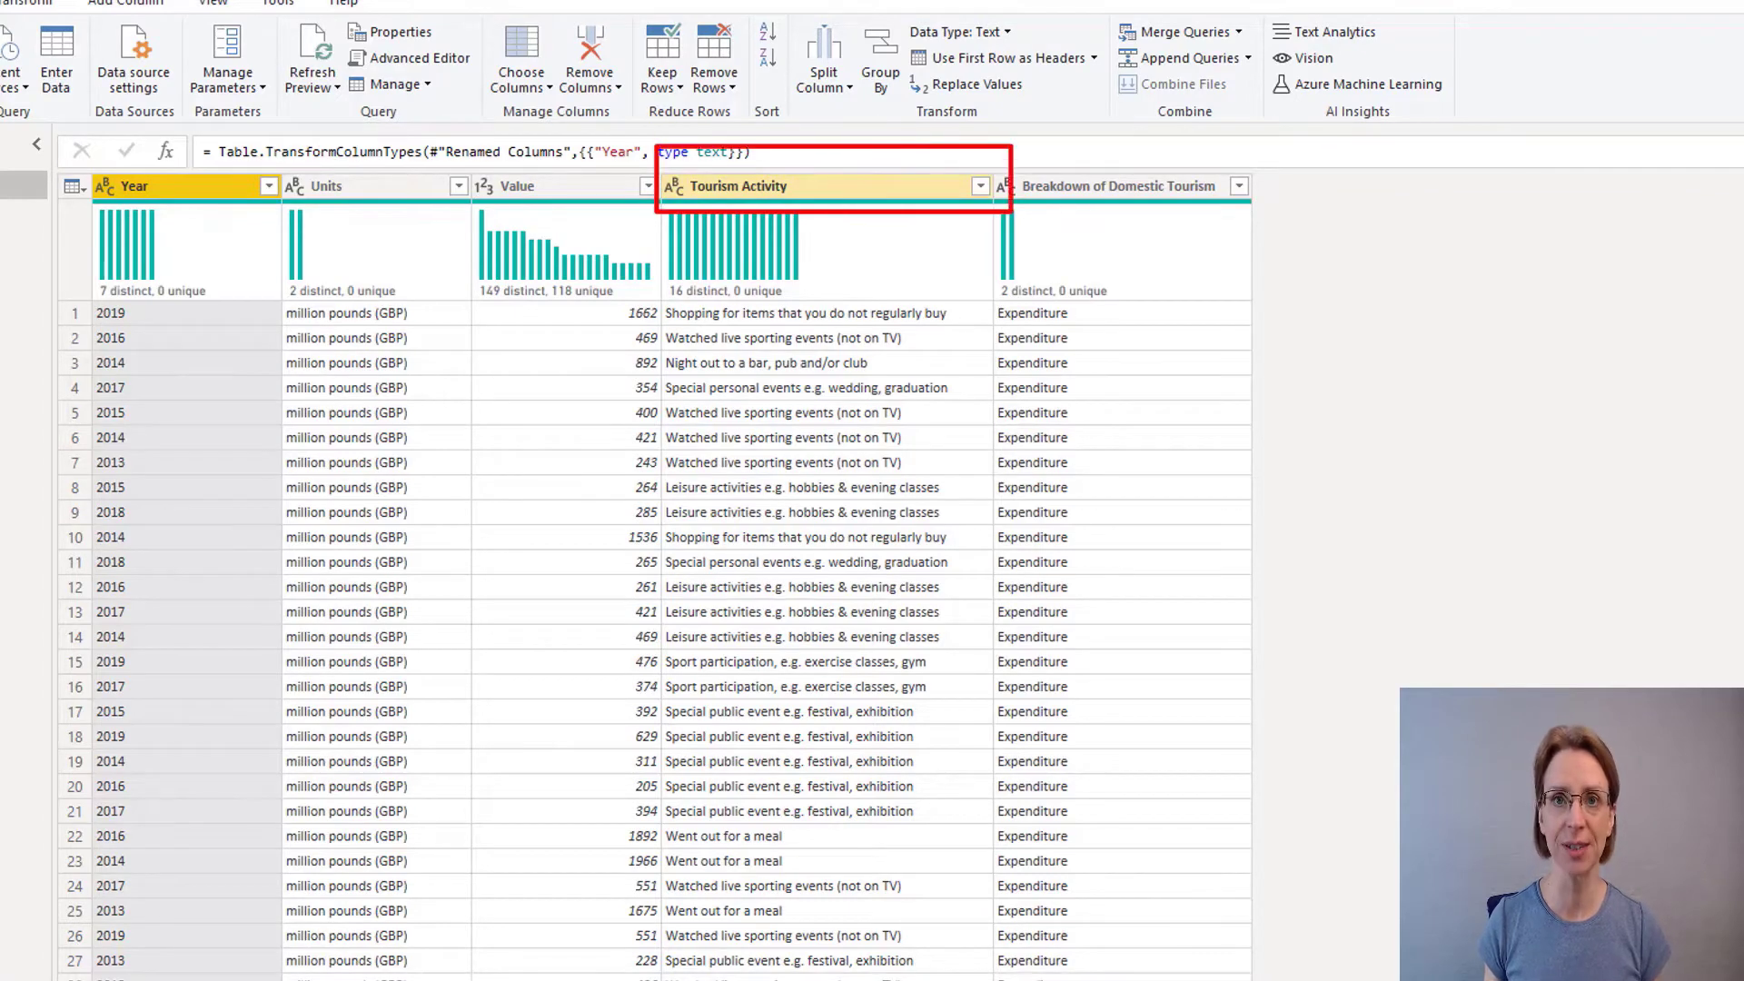
{"action": "left_click", "coordinate": [800, 186]}
{"action": "left_click", "coordinate": [980, 186]}
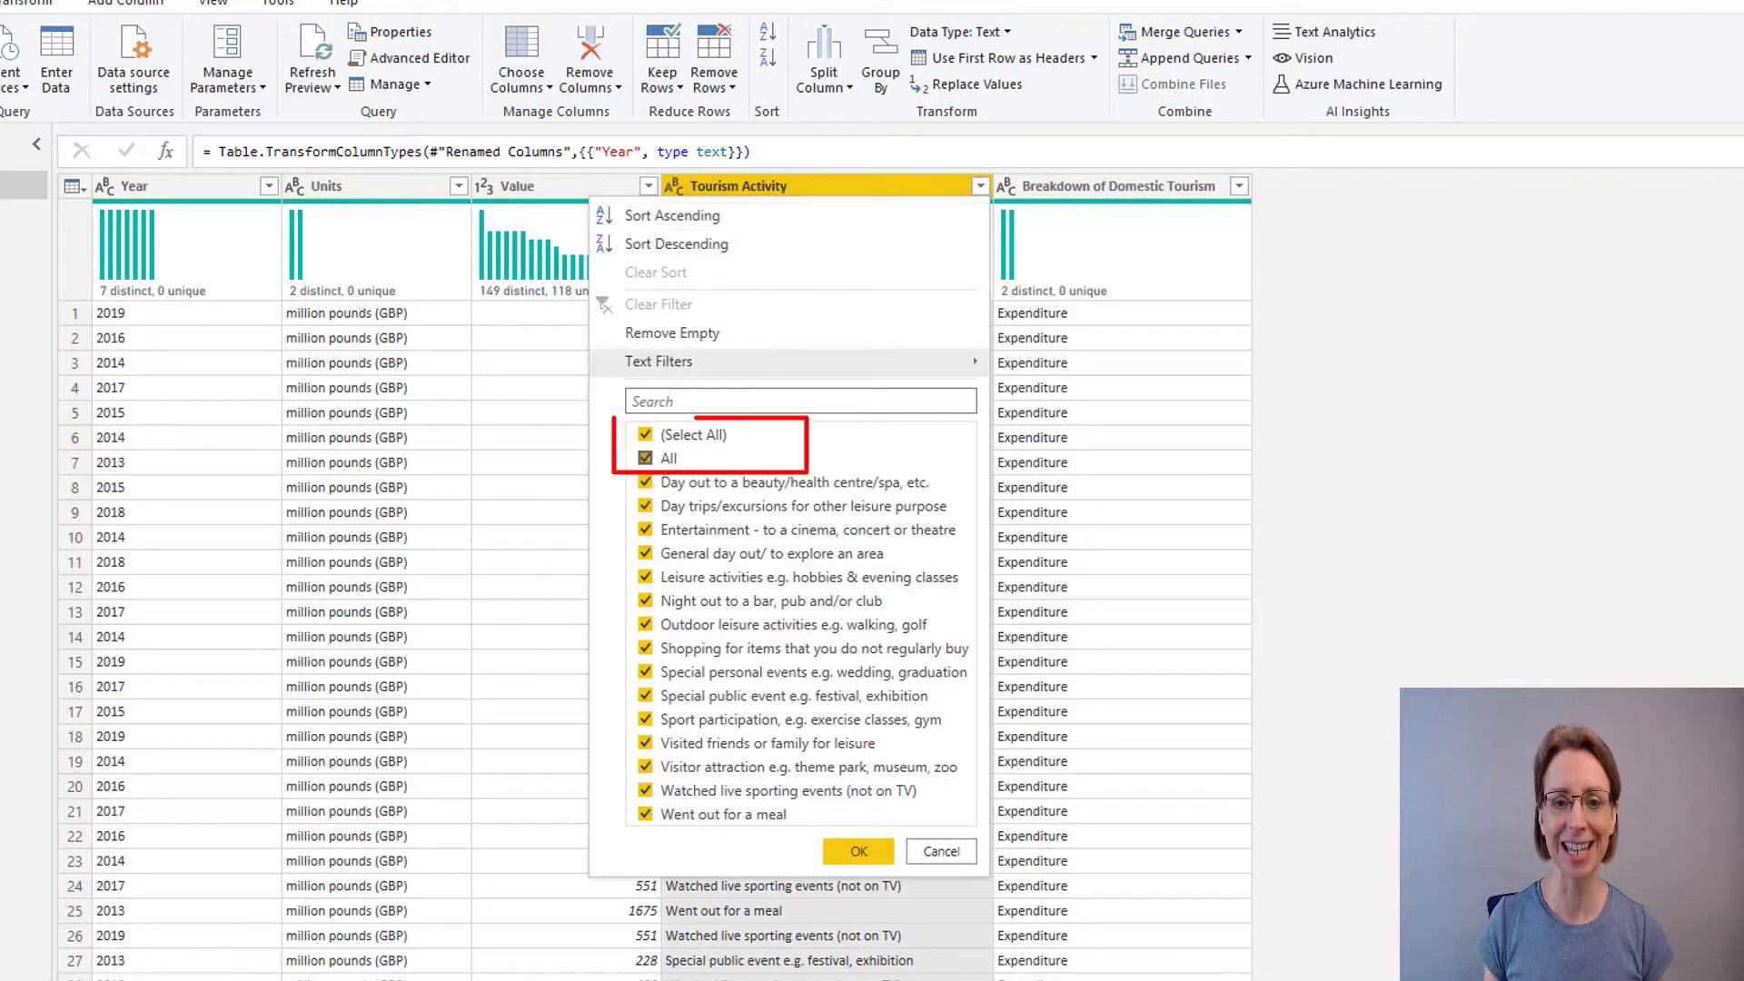
{"action": "left_click", "coordinate": [645, 458]}
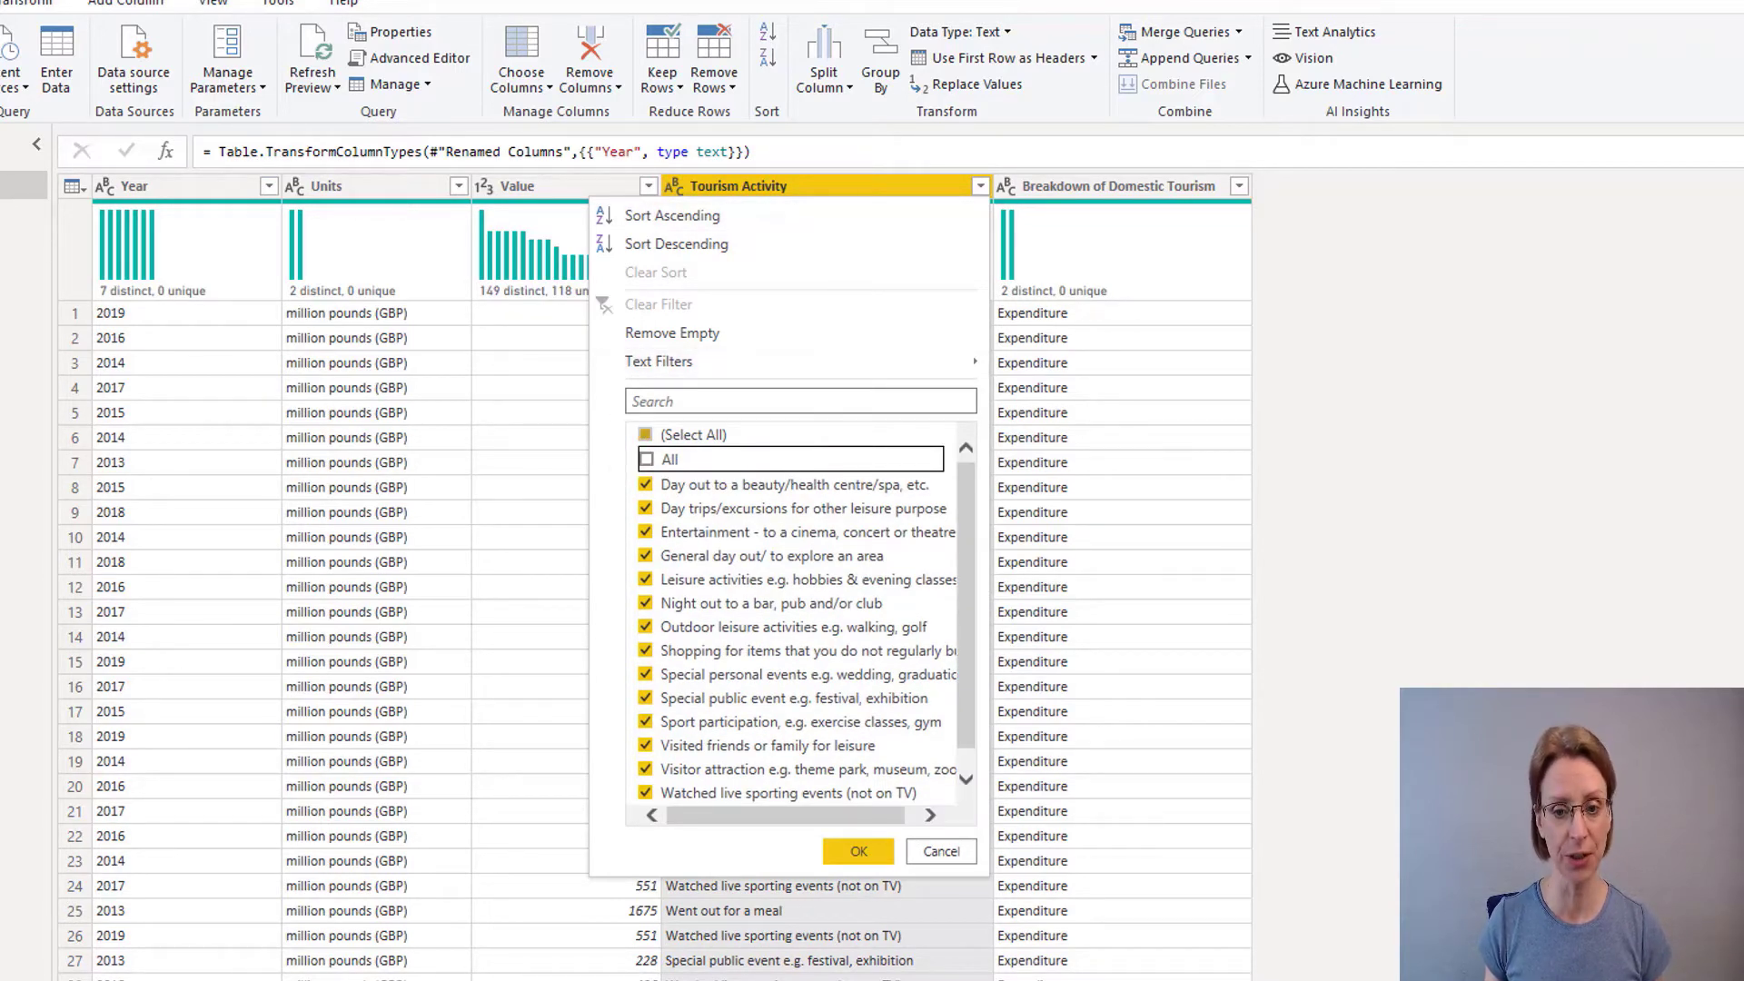
{"action": "left_click", "coordinate": [858, 851]}
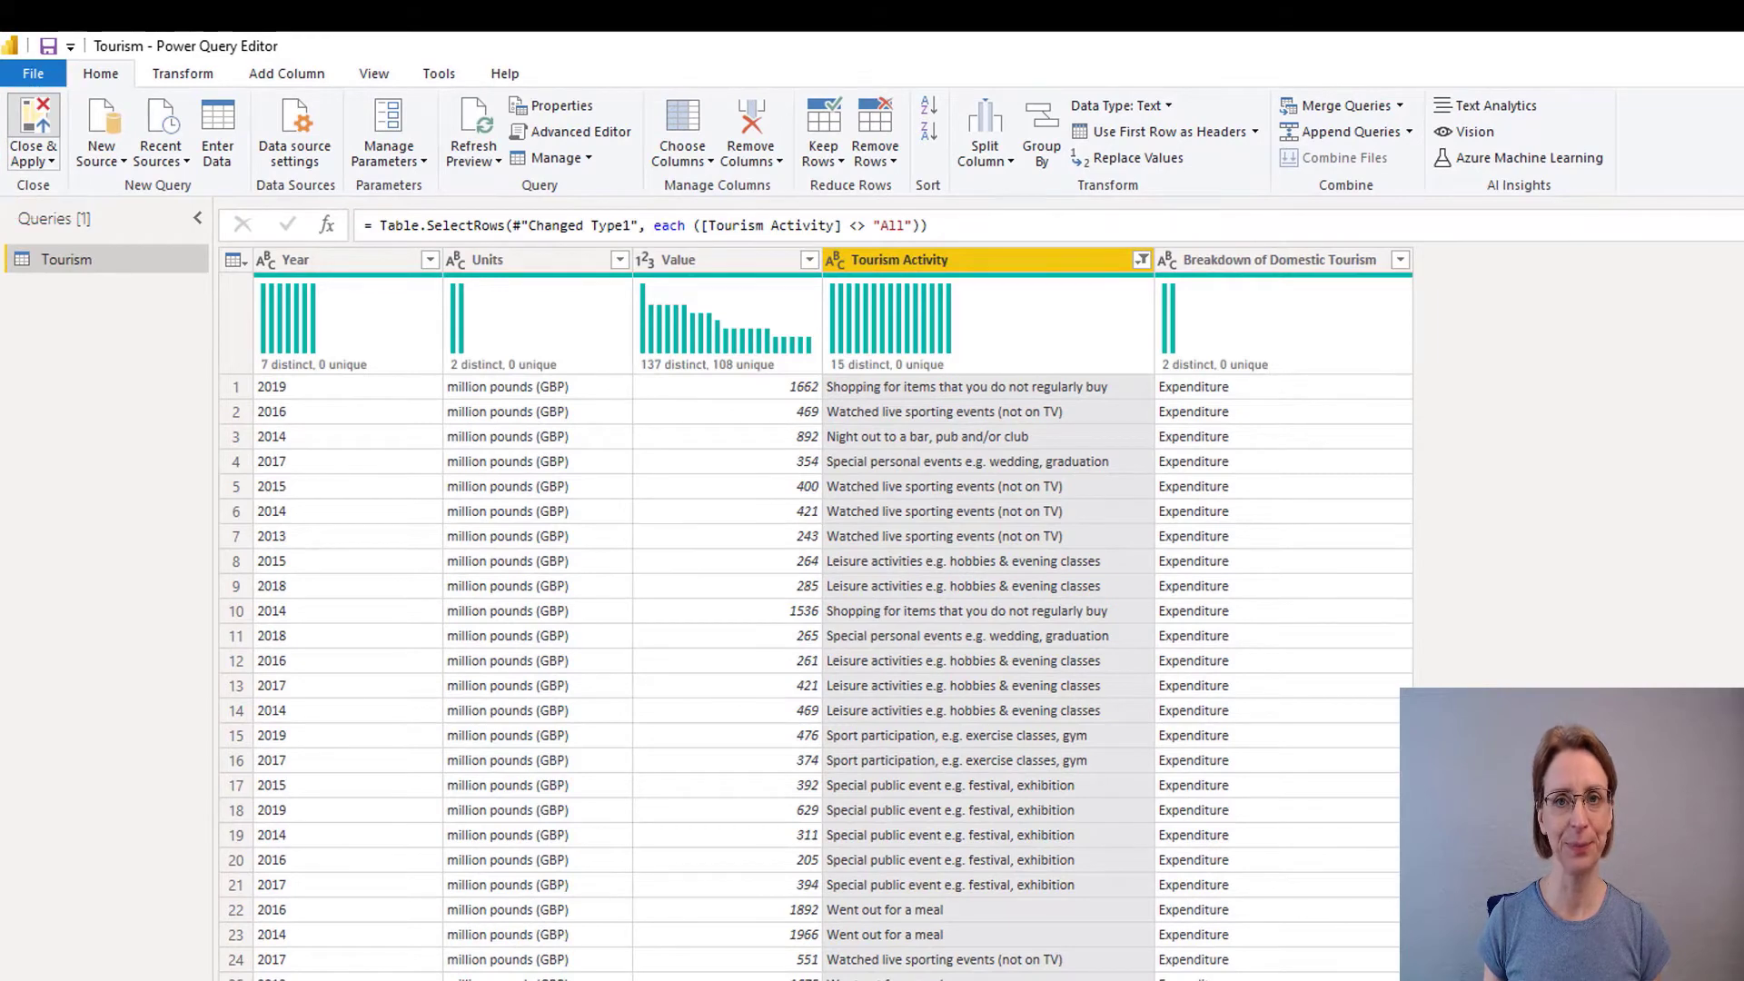
{"action": "left_click", "coordinate": [34, 118]}
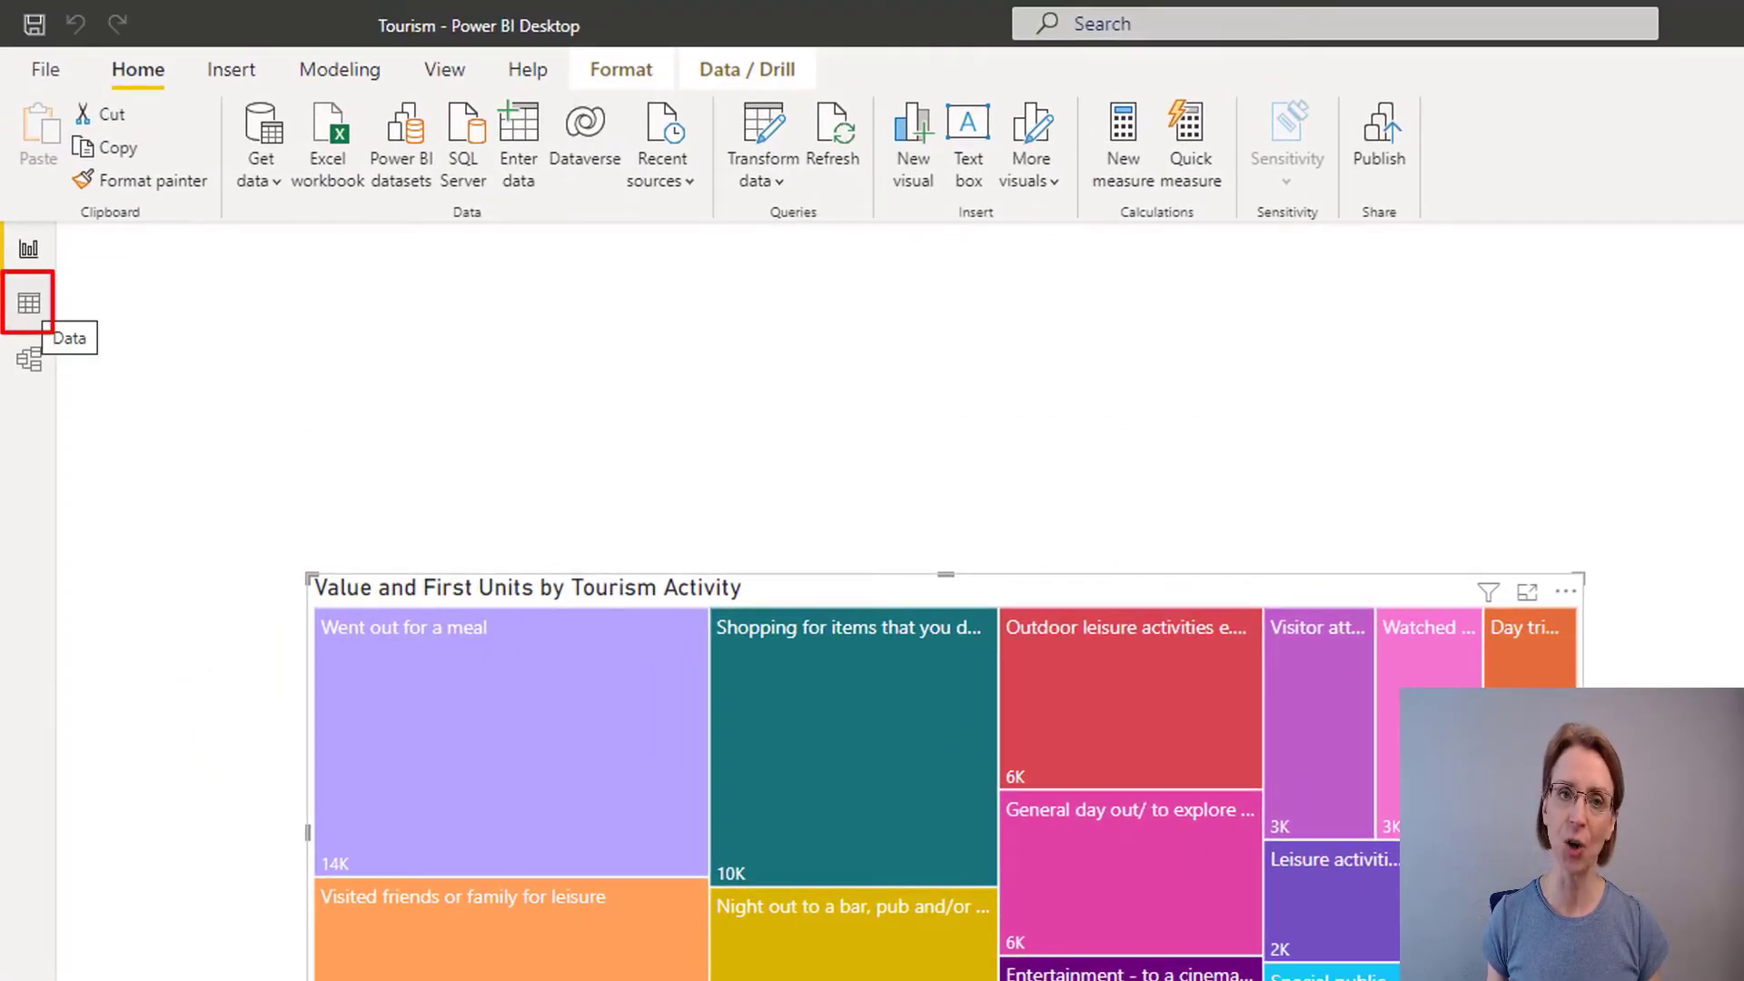
Step: In the data view, filter Tourism Activity to show only "Day out to a beauty/health centre/spa, etc." and examine its rows
{"action": "left_click", "coordinate": [29, 303]}
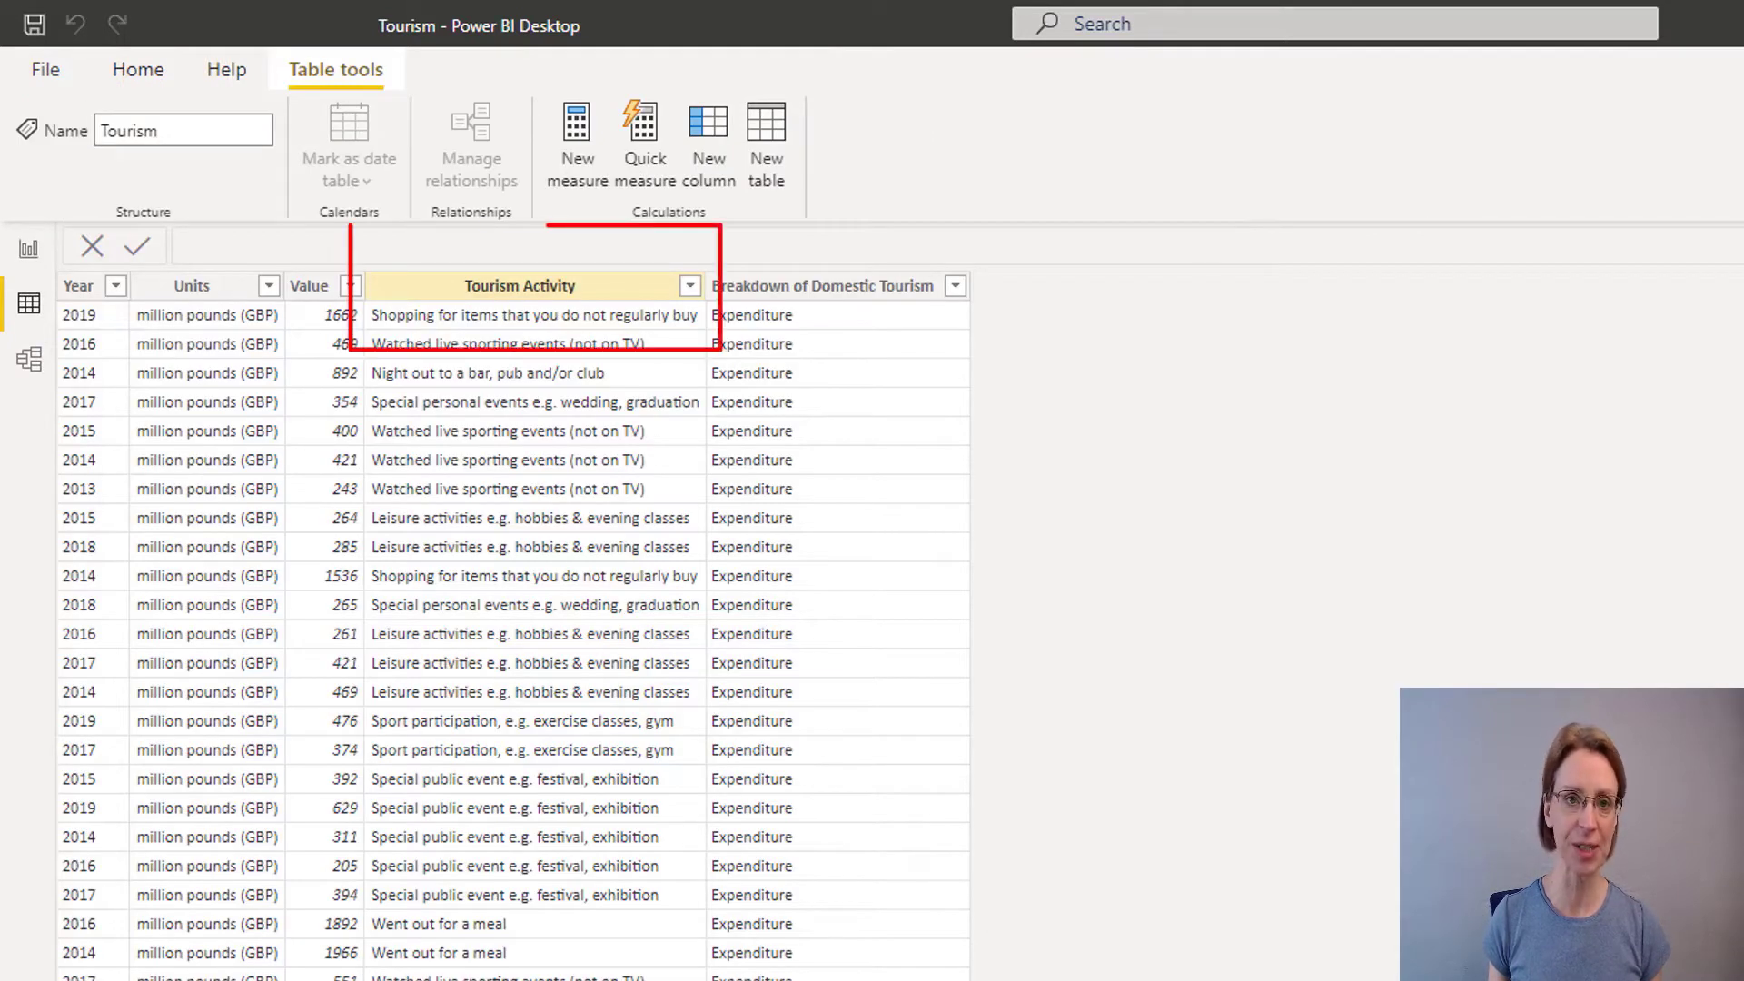
{"action": "left_click", "coordinate": [534, 287]}
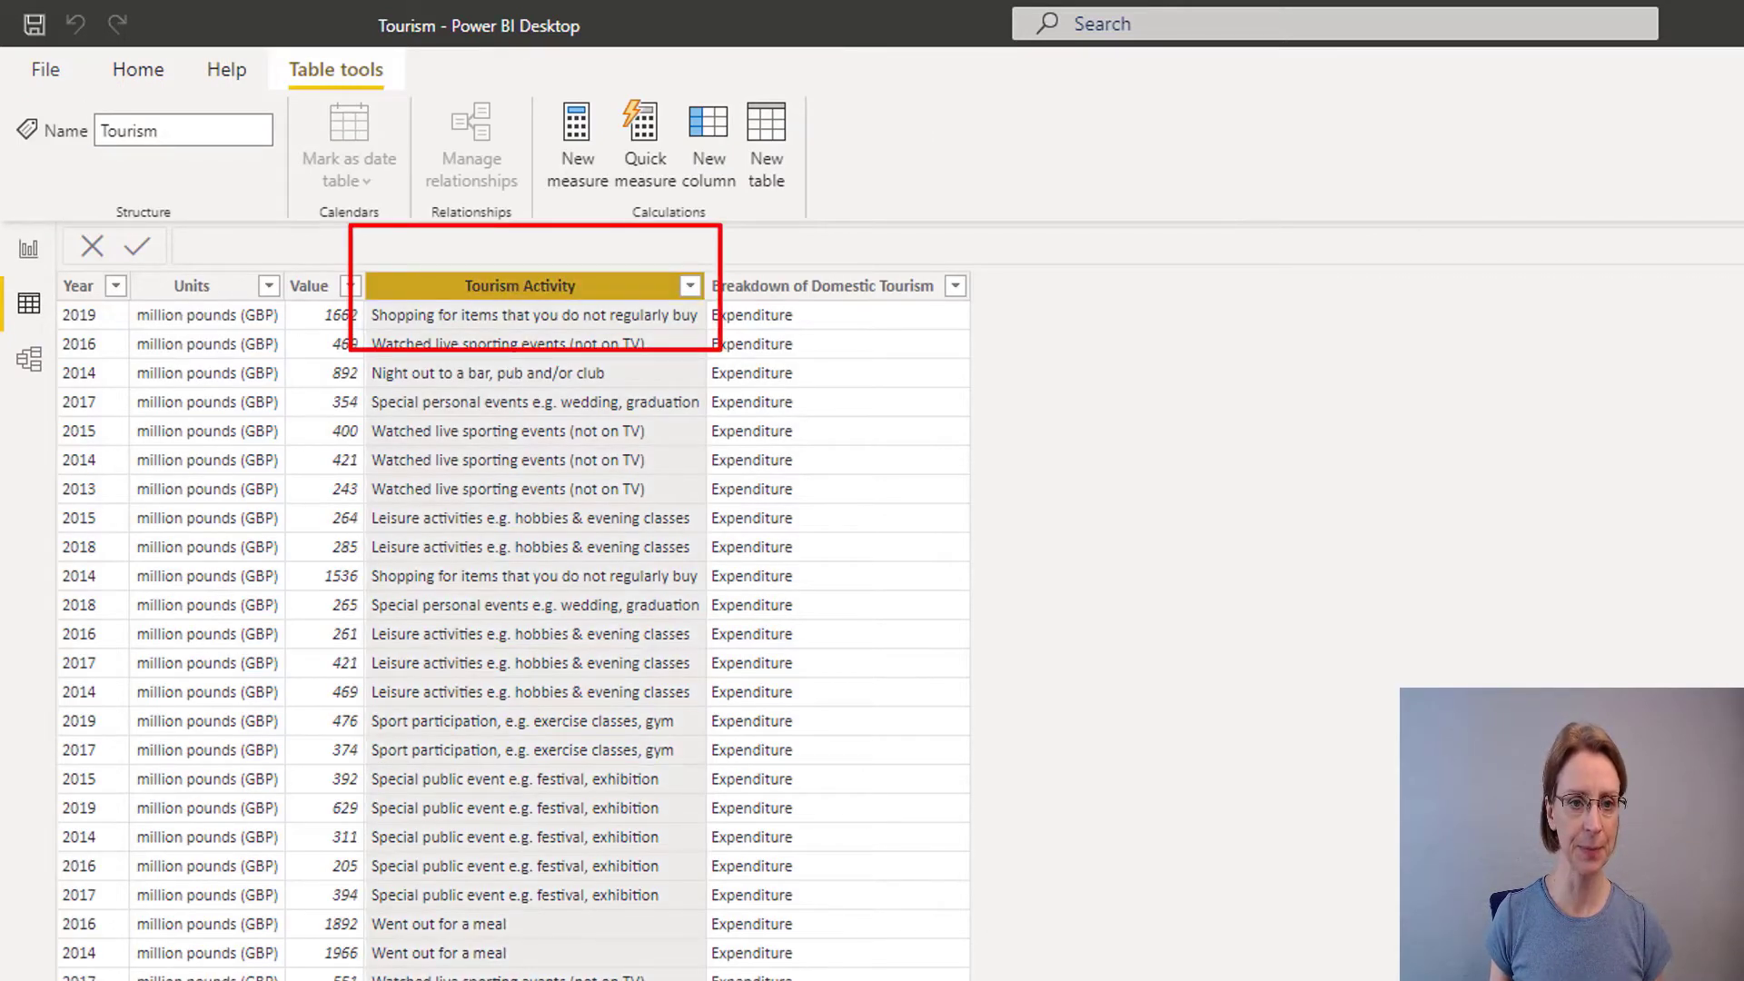
{"action": "left_click", "coordinate": [690, 286]}
{"action": "left_click", "coordinate": [747, 572]}
{"action": "left_click", "coordinate": [747, 597]}
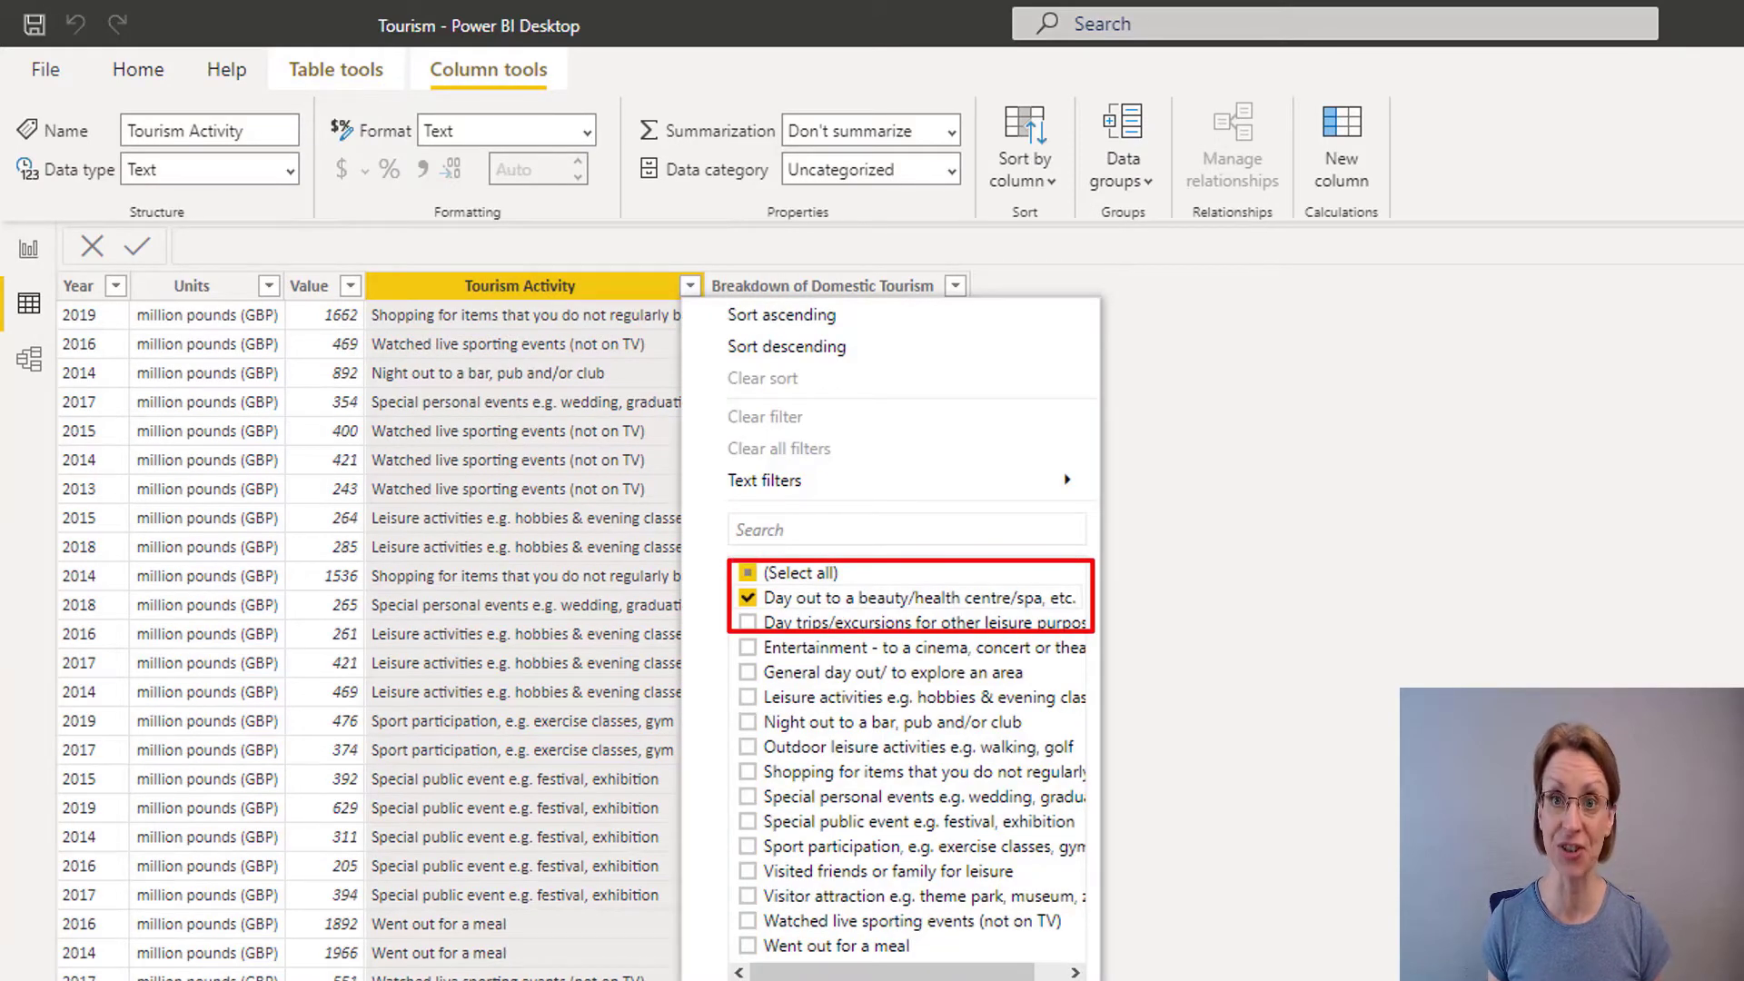
{"action": "key", "text": "Return"}
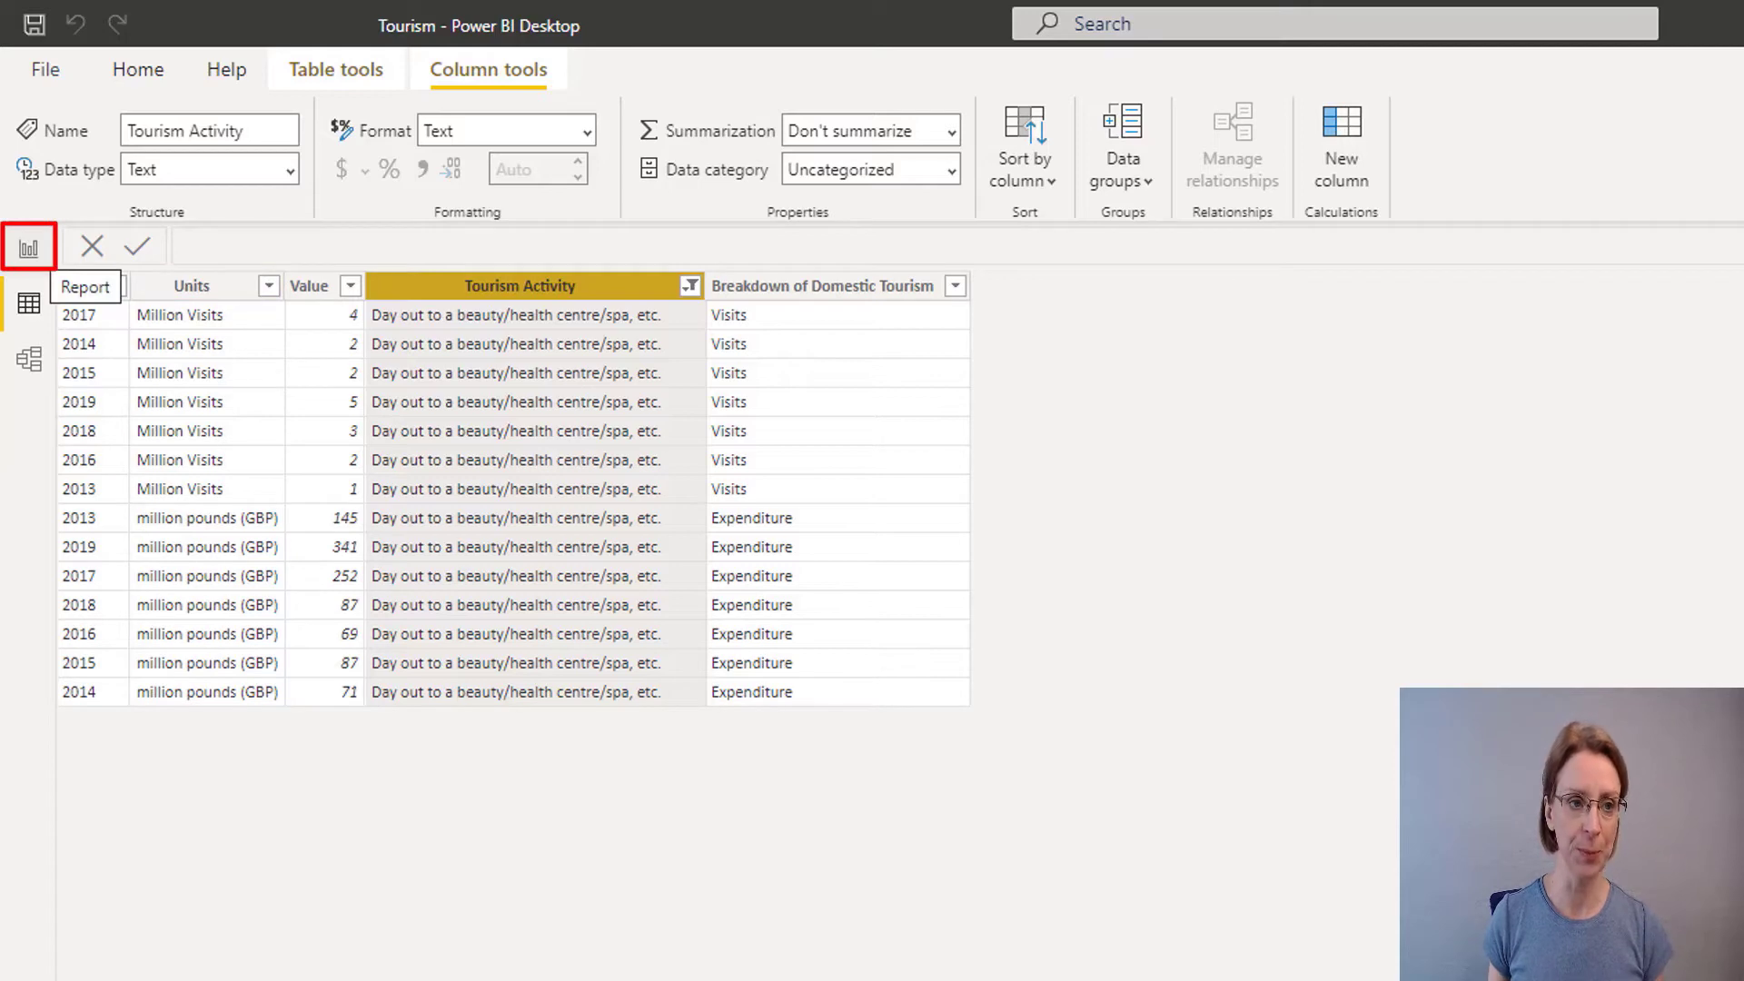
Step: Return to the report and add a slicer based on the Breakdown of Domestic Tourism field
{"action": "left_click", "coordinate": [28, 248]}
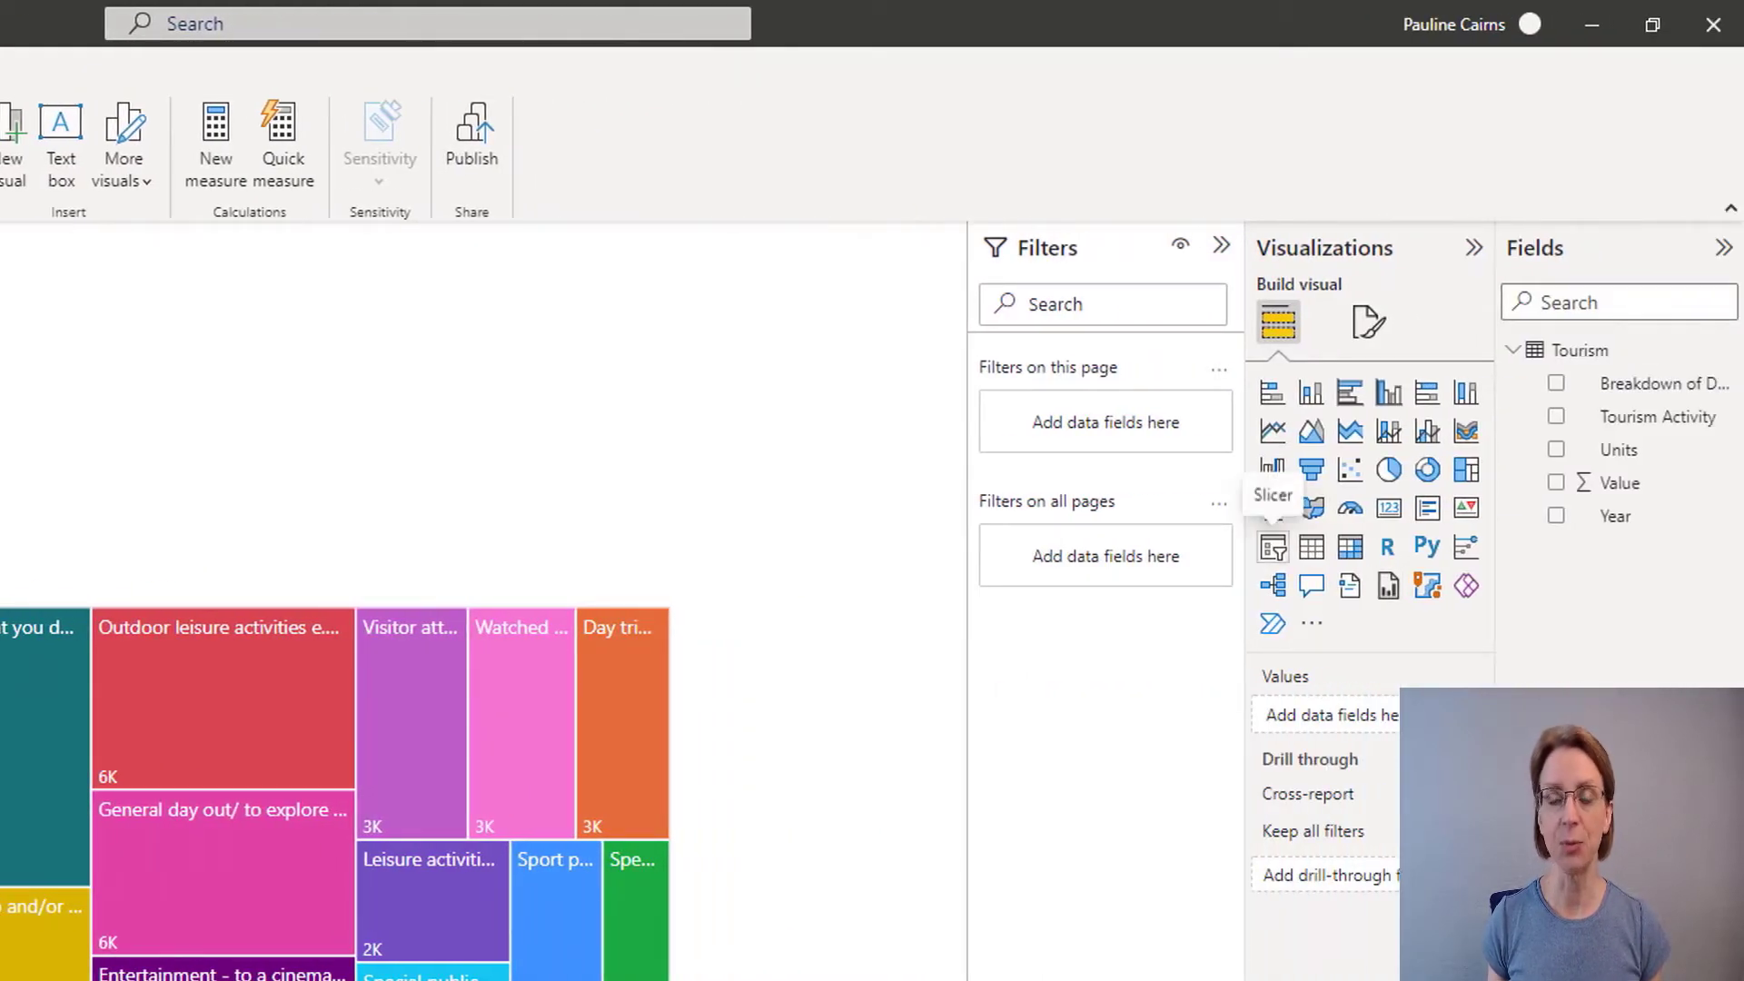
{"action": "left_click", "coordinate": [1272, 545]}
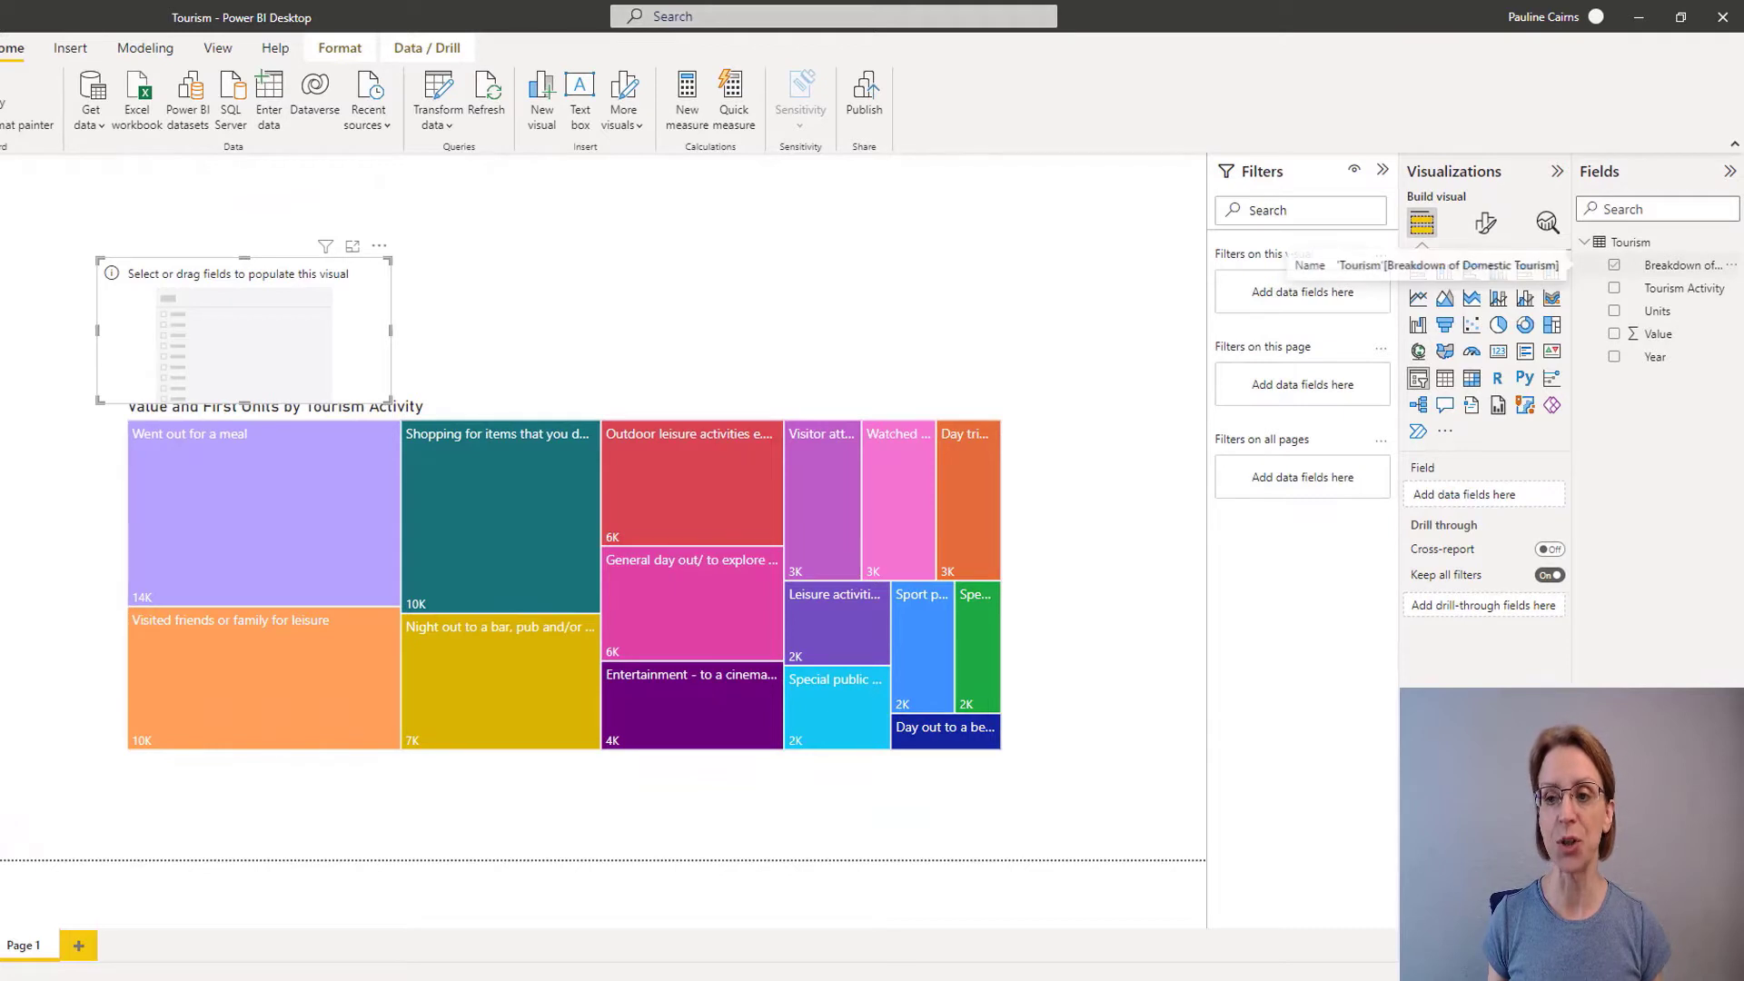
{"action": "left_click", "coordinate": [1614, 264]}
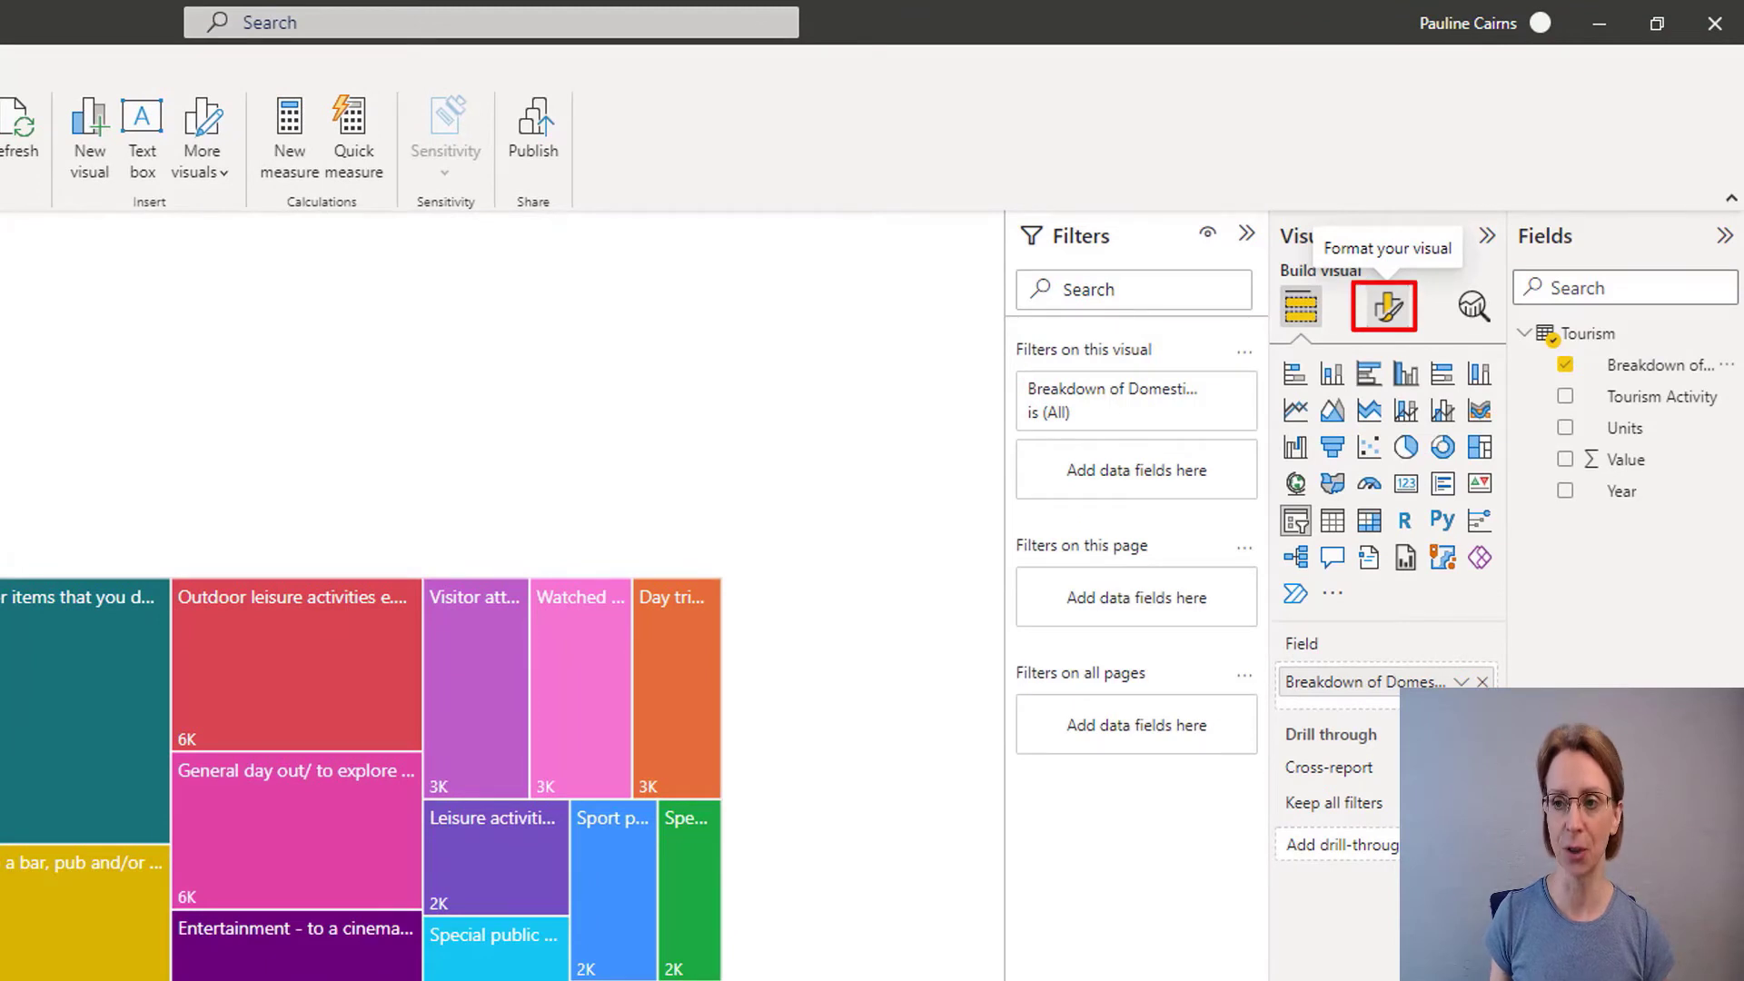
Step: Enable single select for the slicer and turn off its header
{"action": "left_click", "coordinate": [1385, 307]}
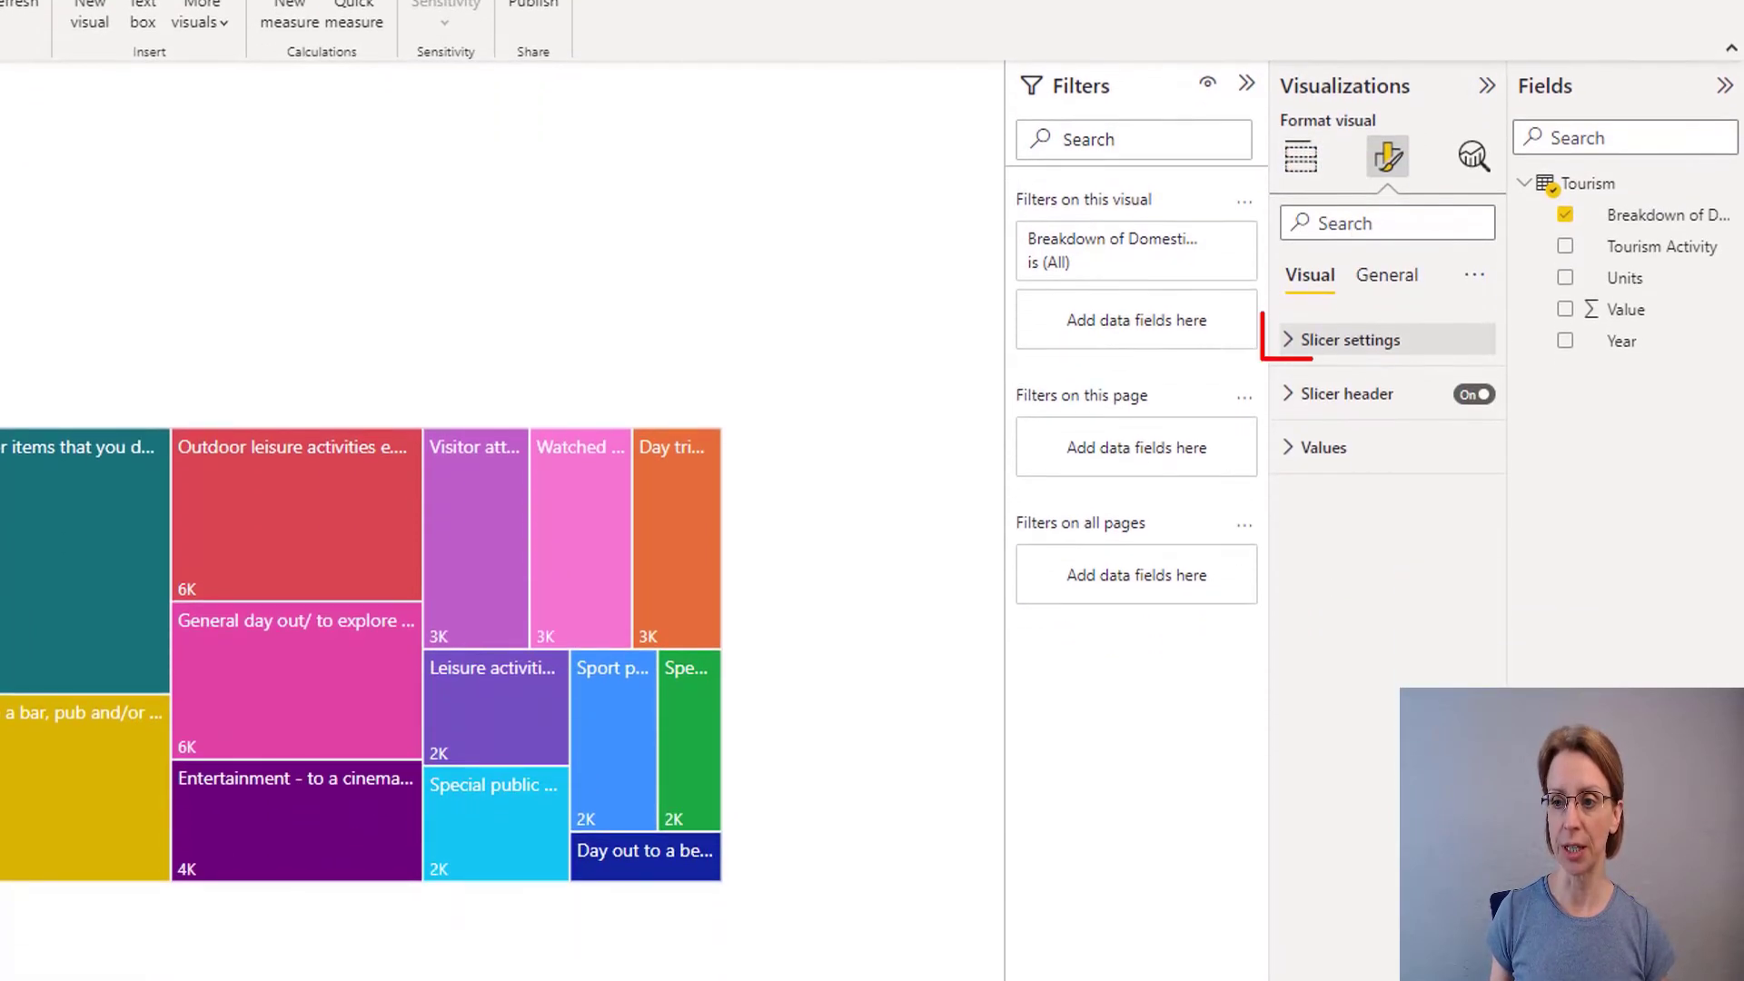
{"action": "left_click", "coordinate": [1349, 465]}
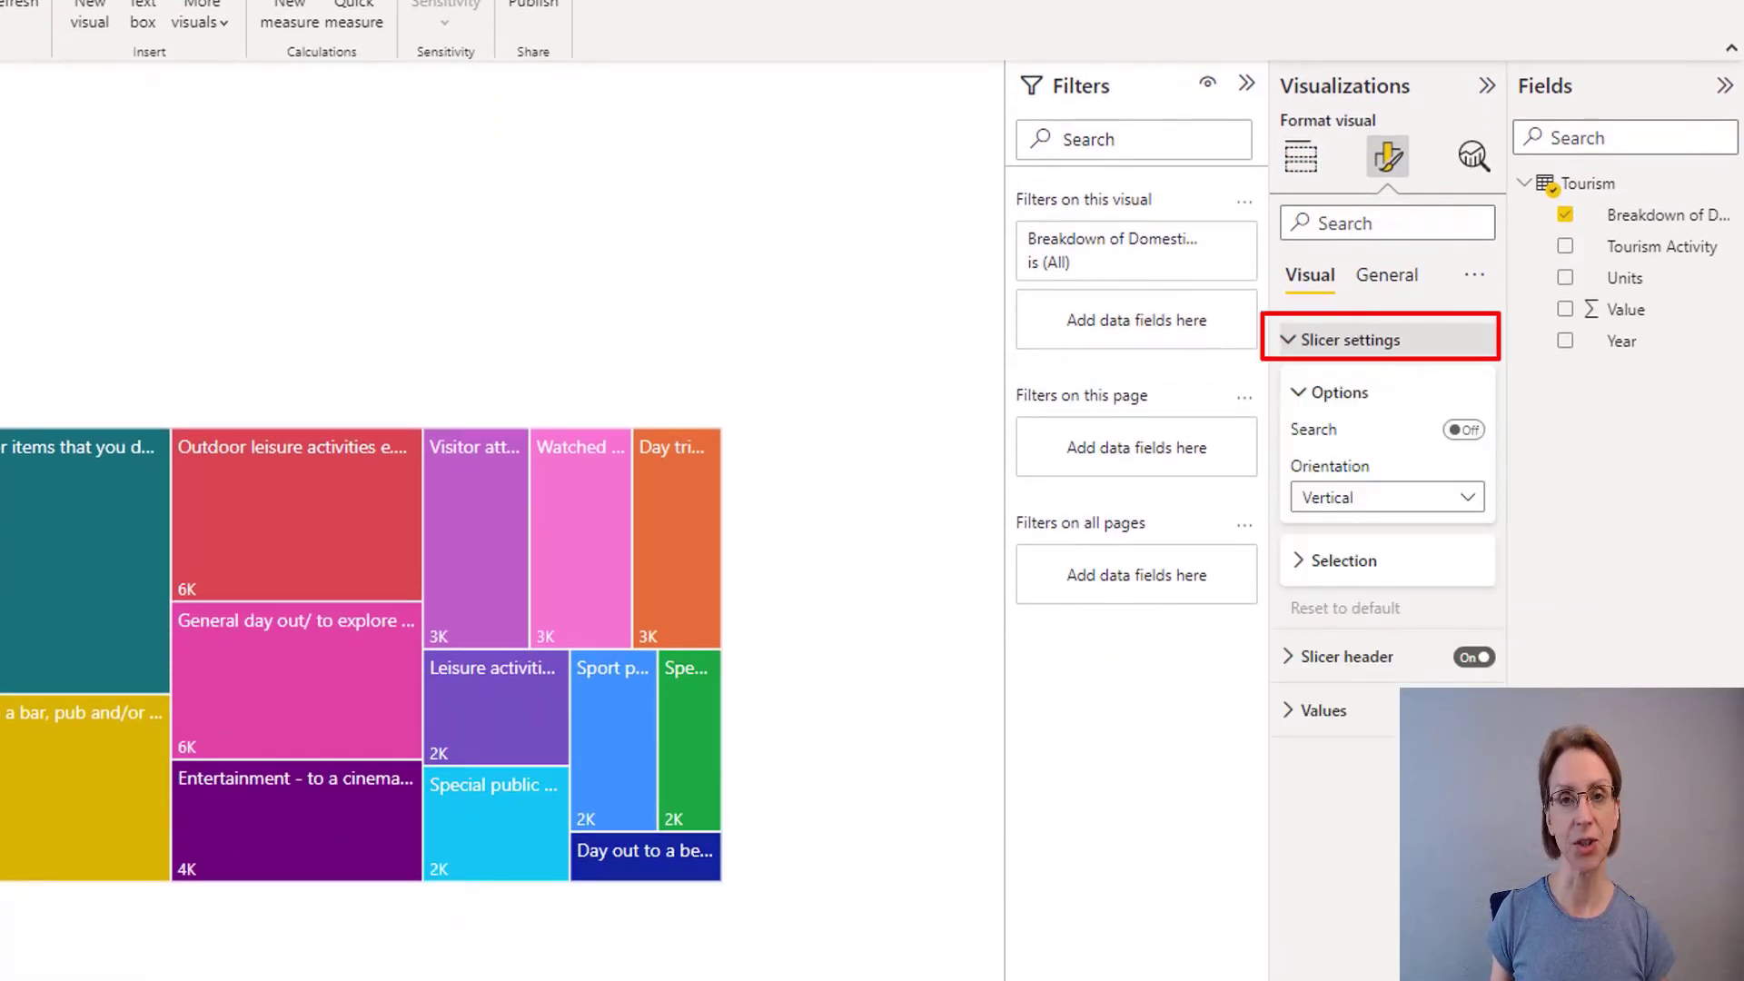
{"action": "left_click", "coordinate": [1343, 560]}
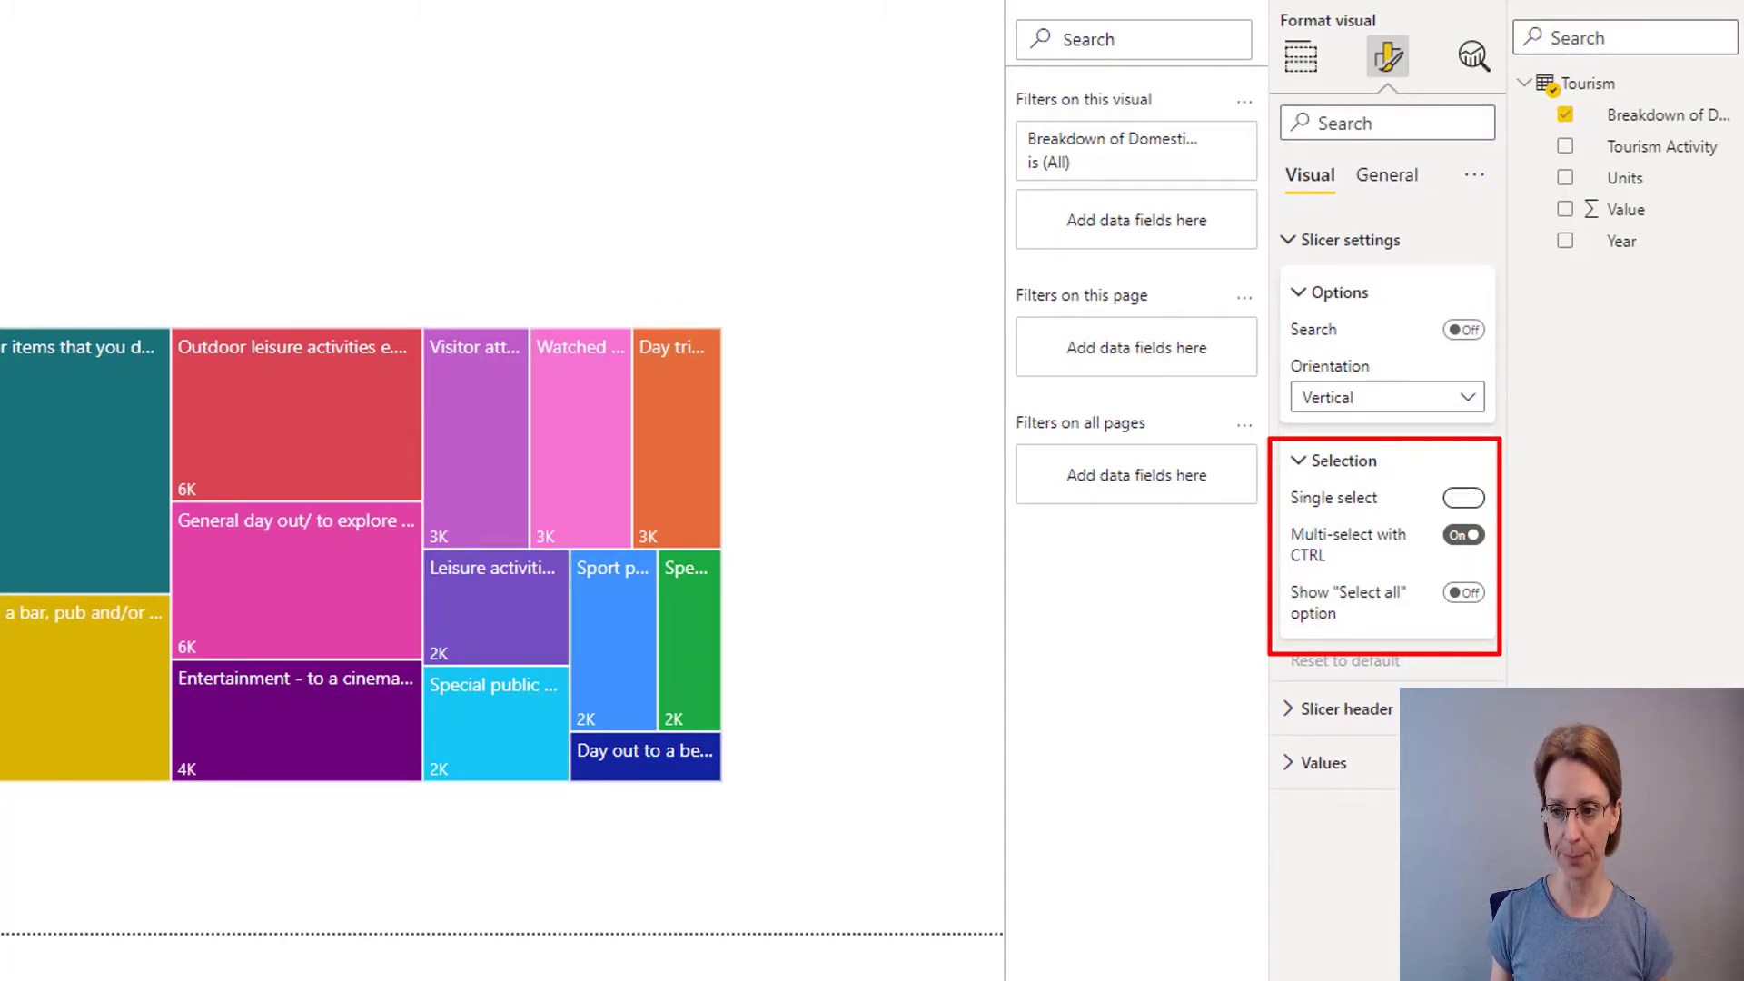
{"action": "left_click", "coordinate": [1463, 498]}
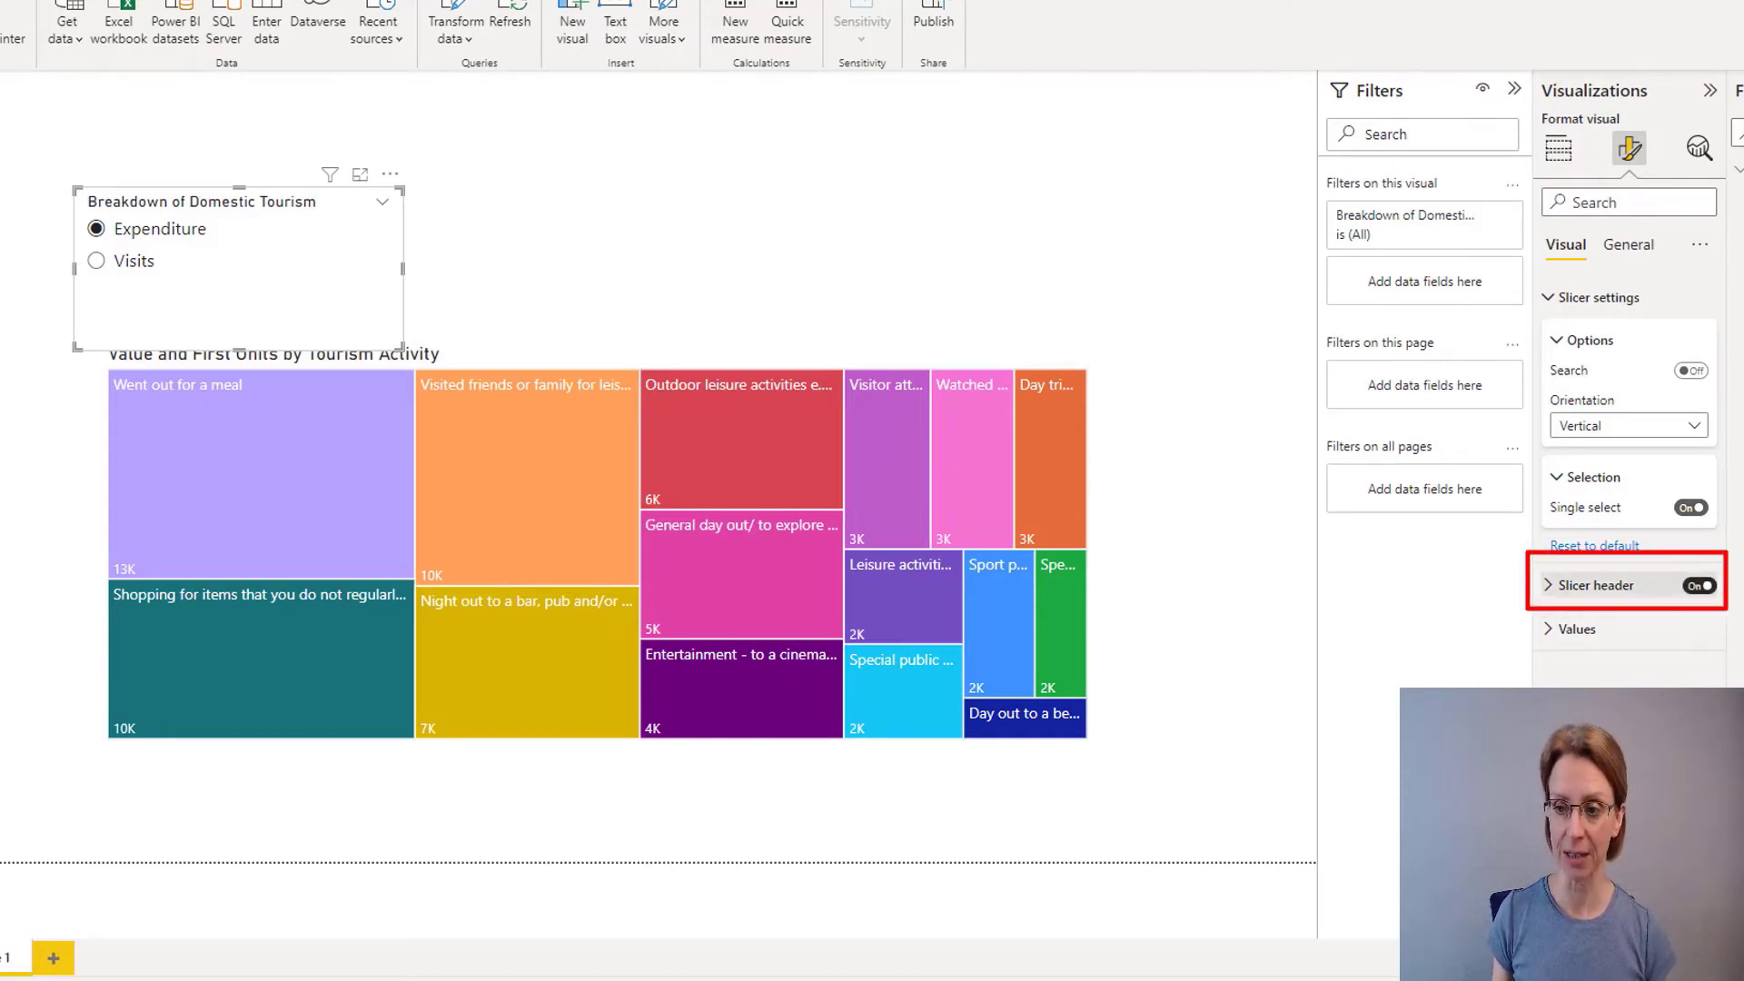
{"action": "left_click", "coordinate": [1700, 586]}
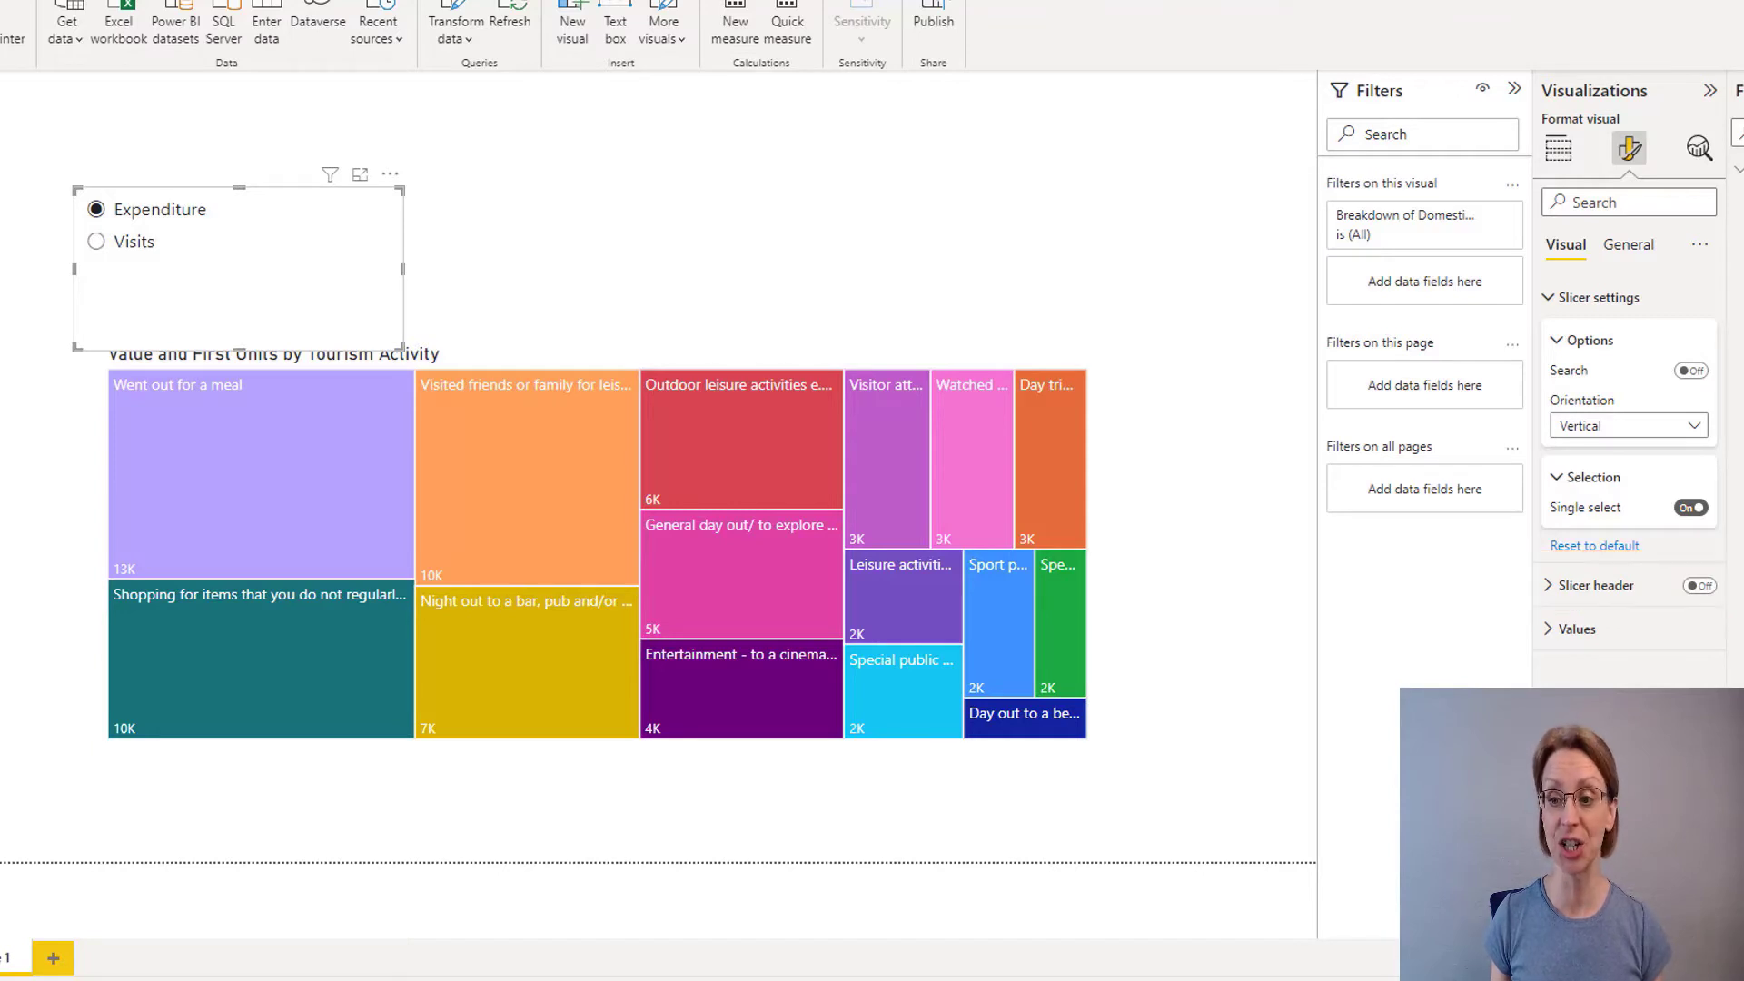
Step: Set the slicer's orientation to Horizontal and reshape it into a wide, shallow strip just above the treemap
{"action": "left_click", "coordinate": [1694, 425]}
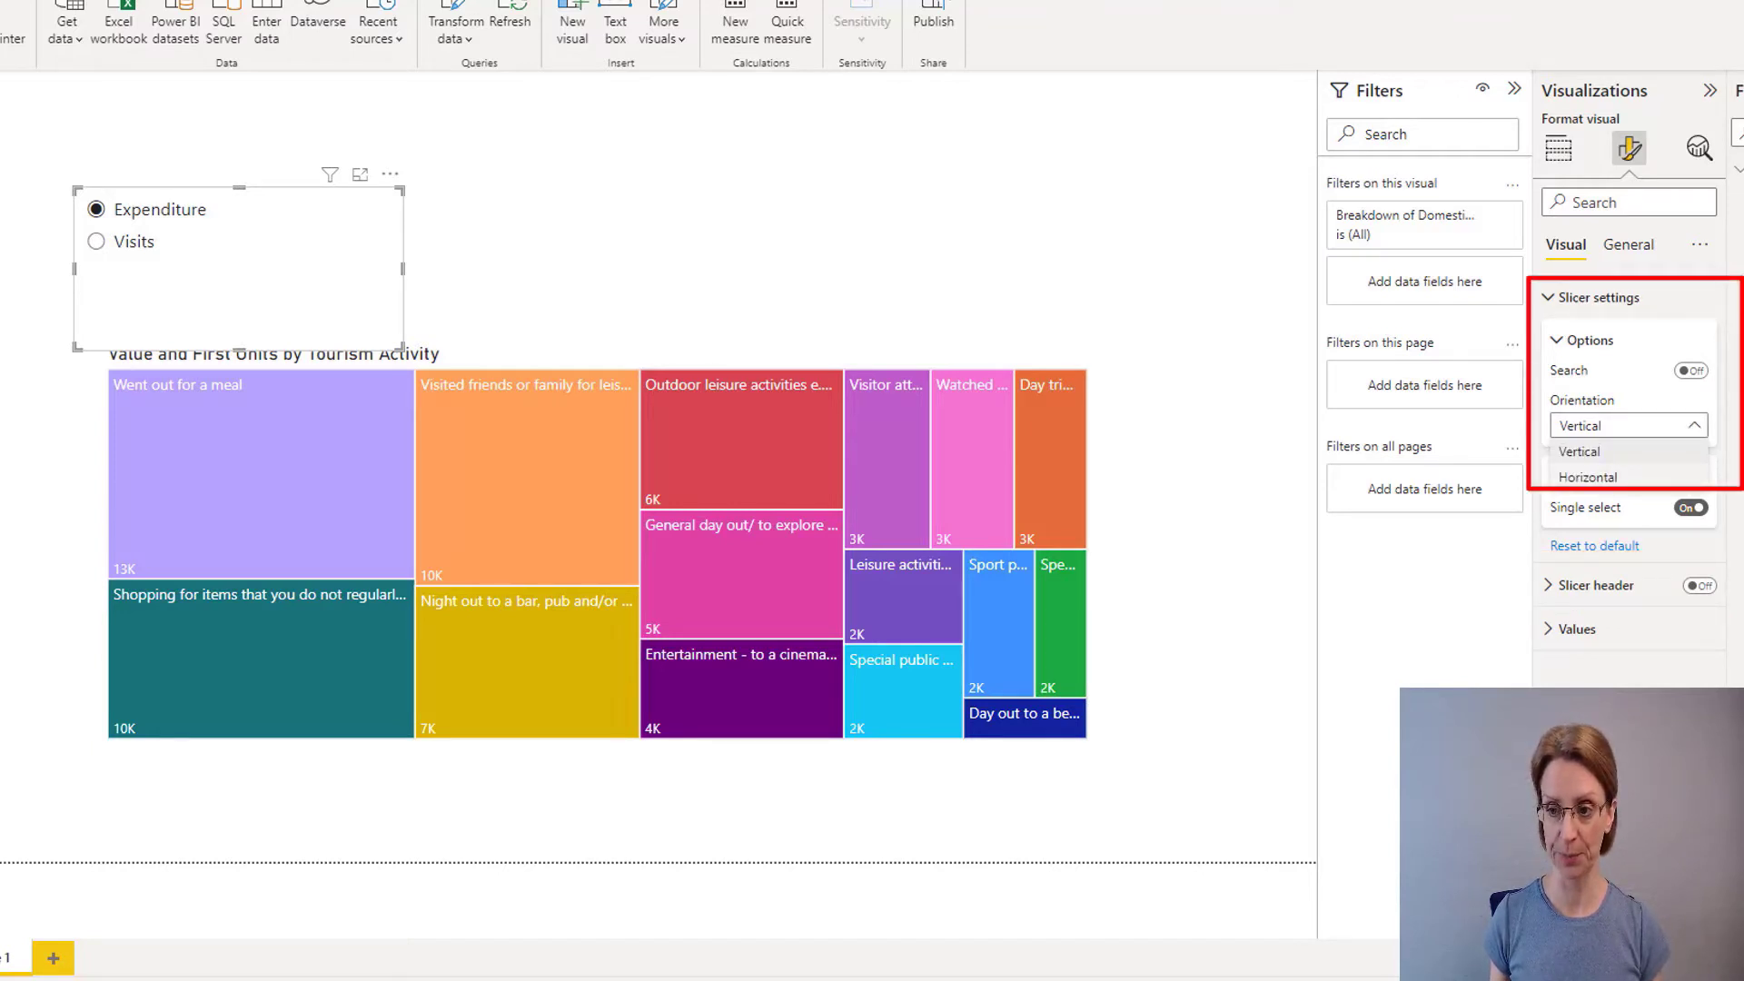
{"action": "left_click", "coordinate": [1588, 477]}
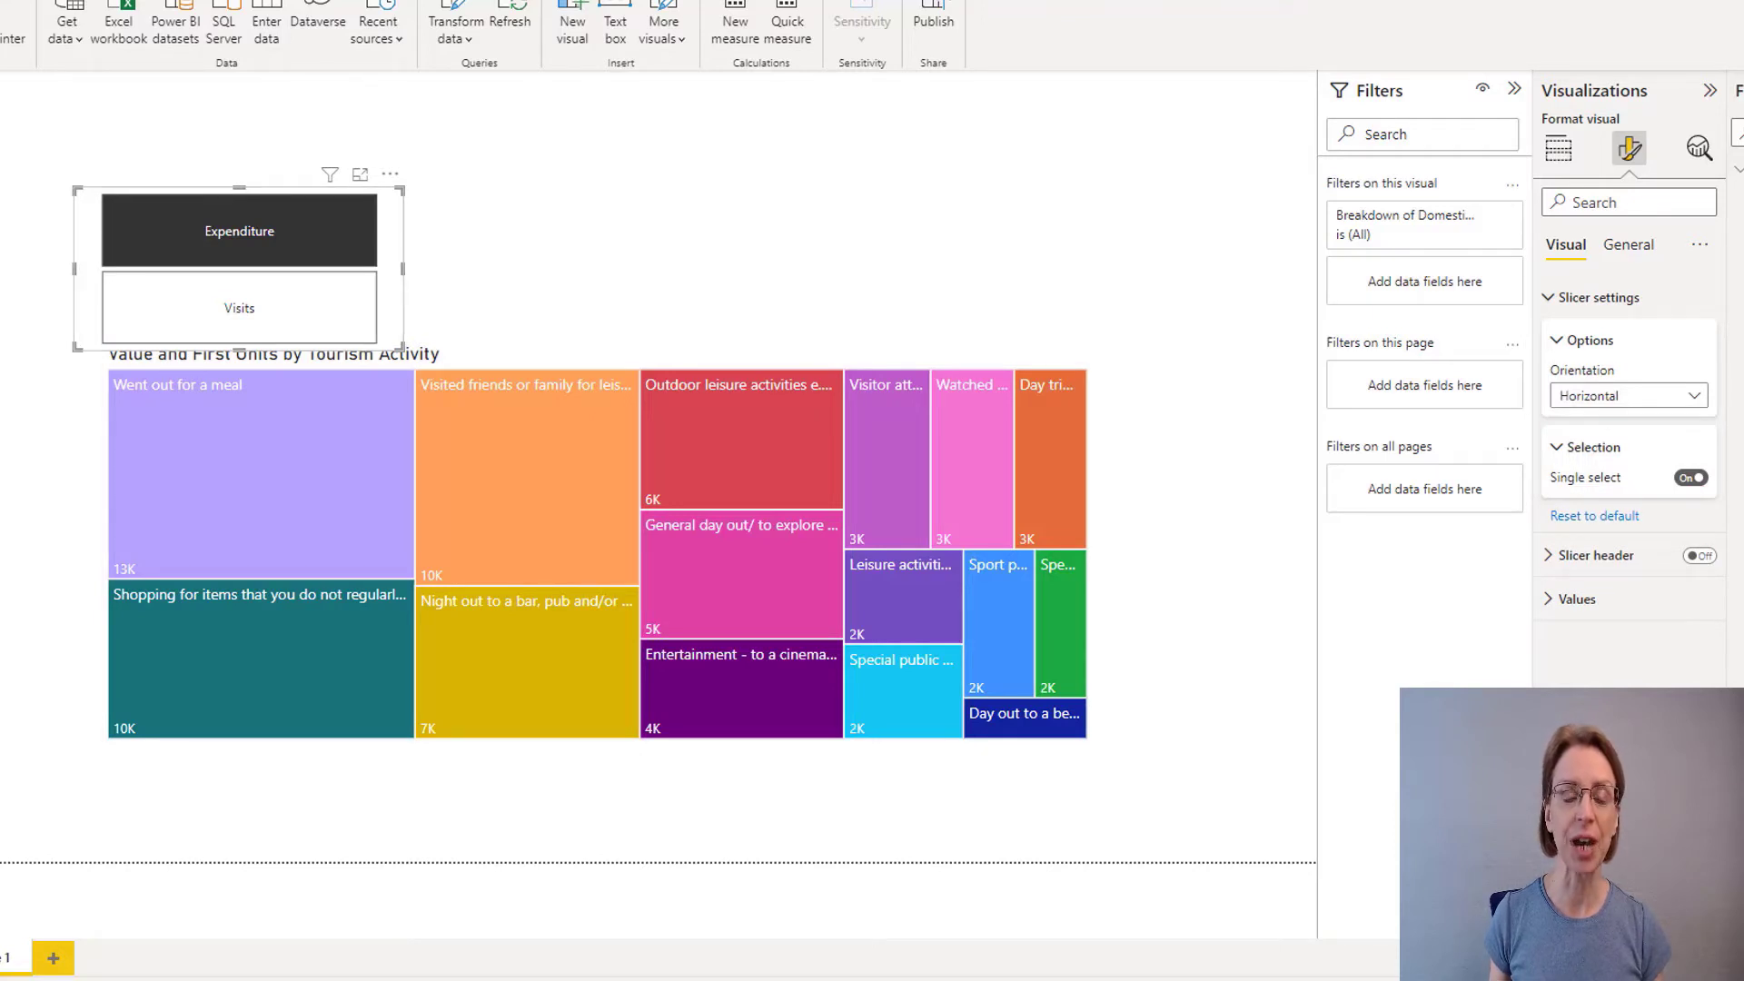
{"action": "left_click_drag", "start_coordinate": [402, 269], "coordinate": [747, 269]}
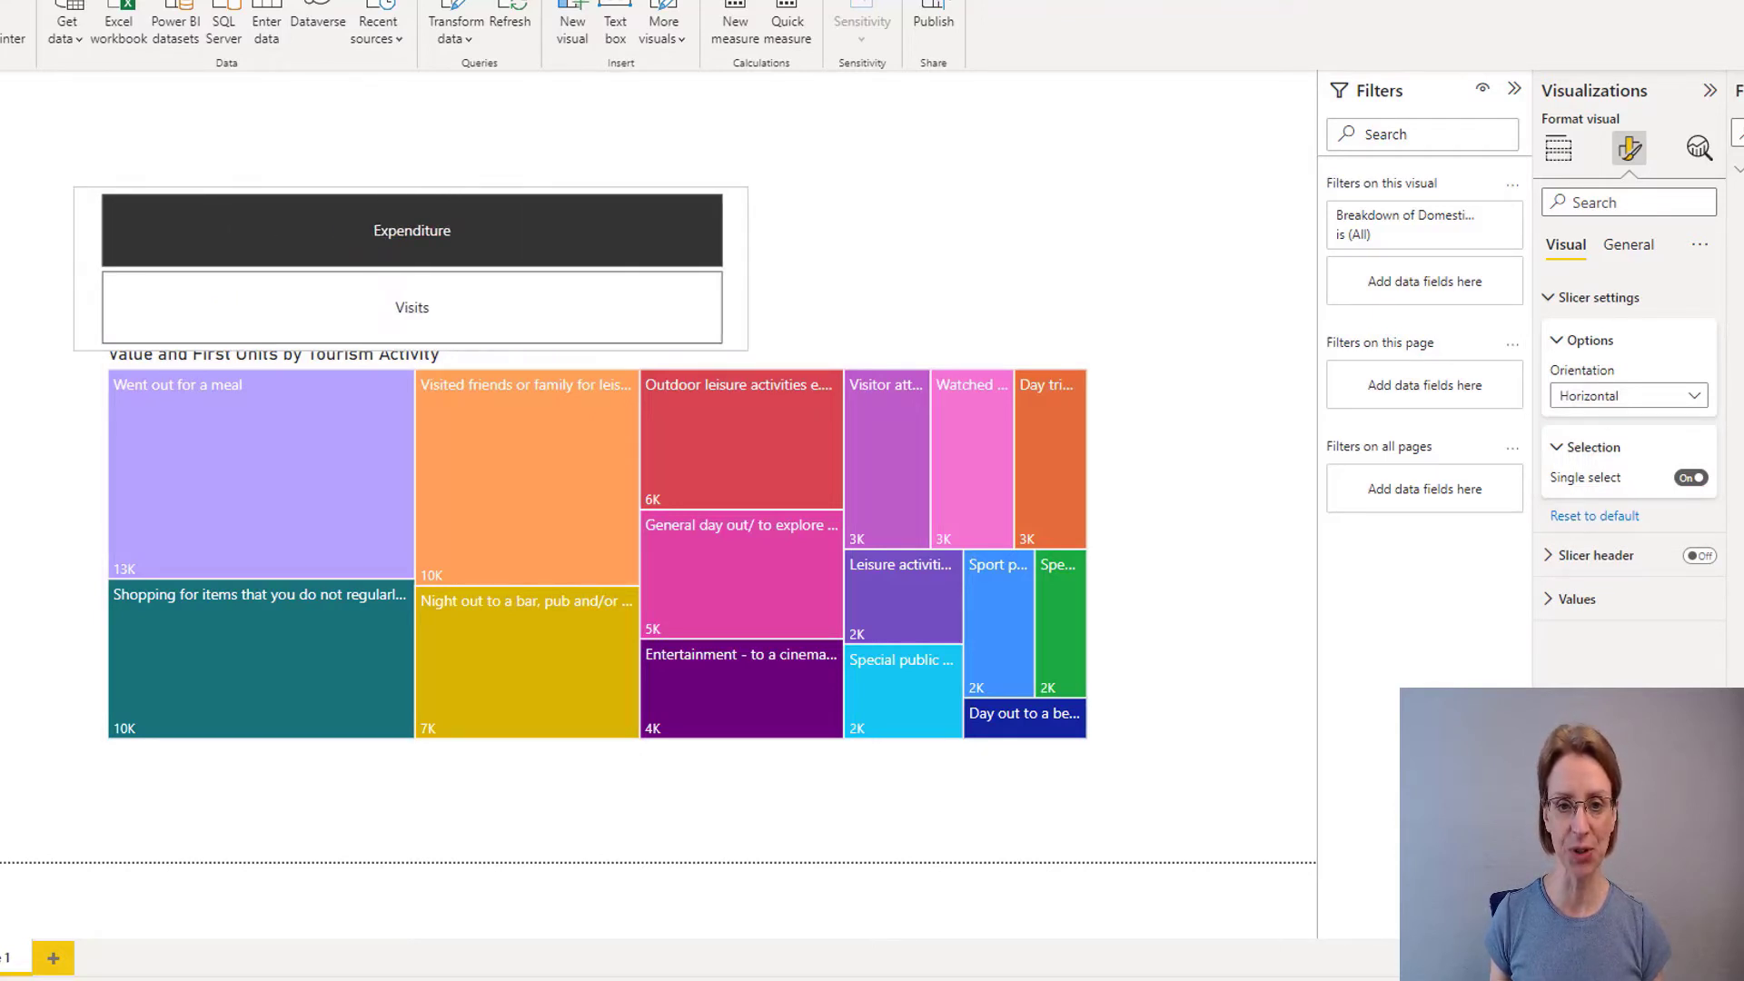
{"action": "left_click_drag", "start_coordinate": [1130, 269], "coordinate": [1103, 269]}
{"action": "left_click_drag", "start_coordinate": [589, 348], "coordinate": [590, 260]}
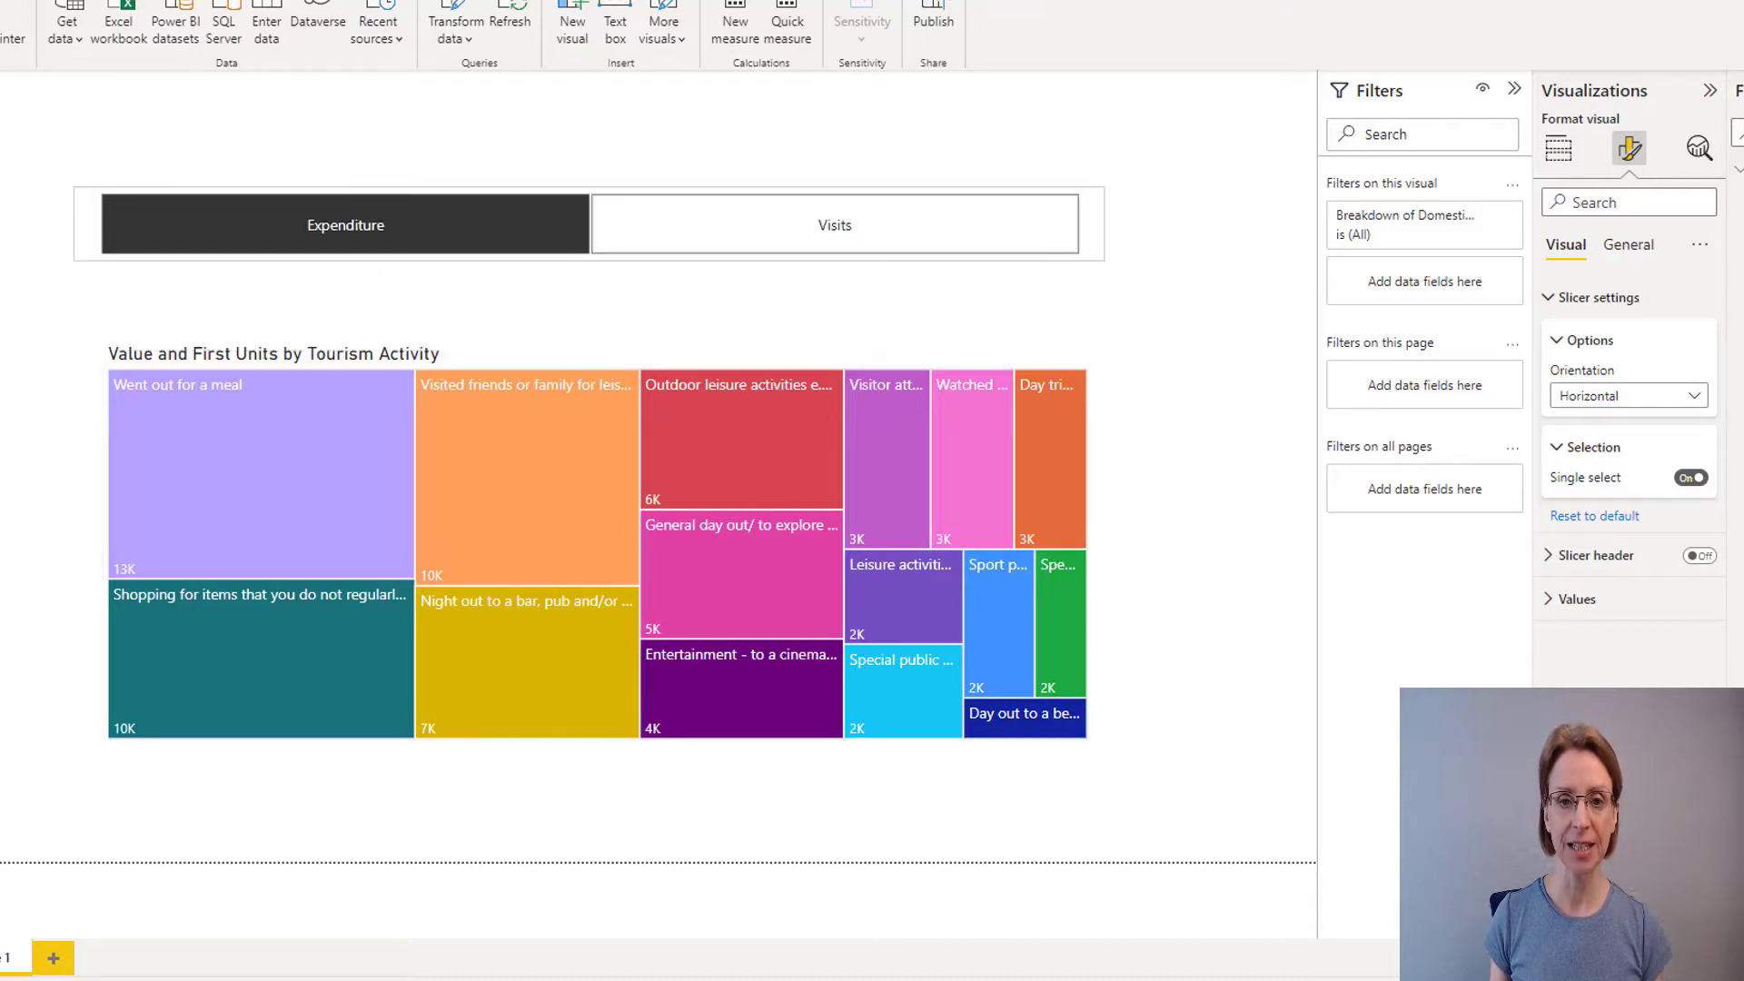
{"action": "left_click", "coordinate": [1090, 236]}
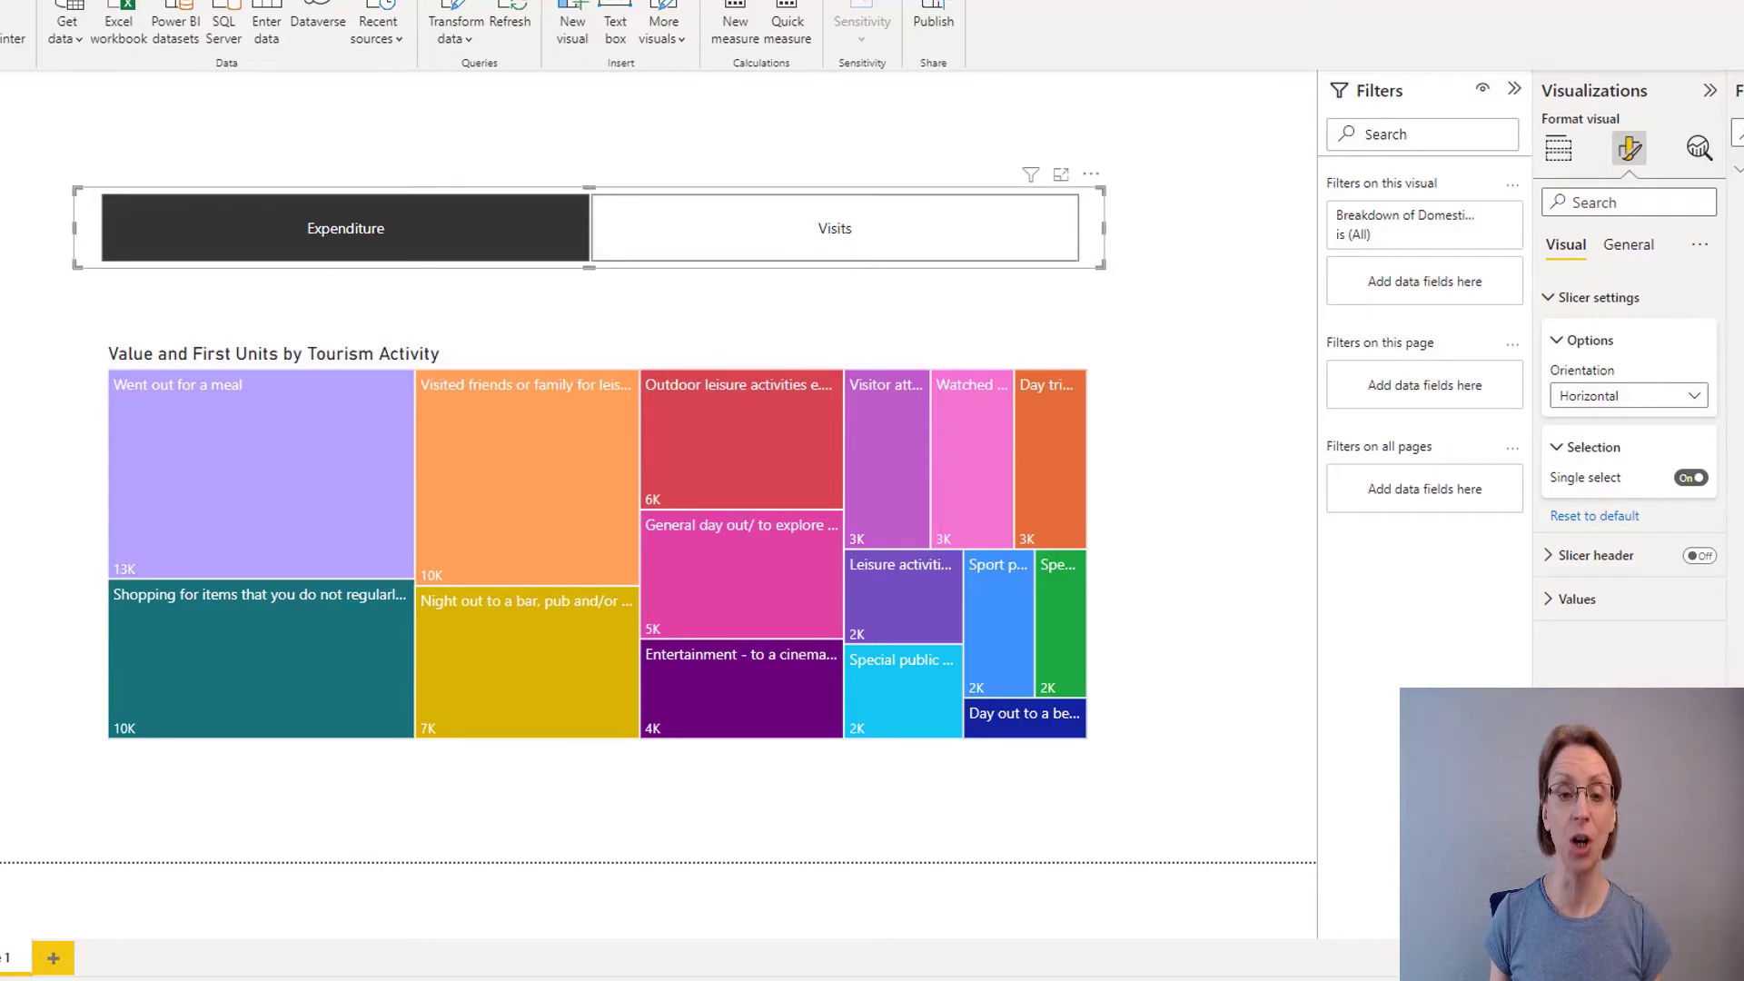
{"action": "left_click_drag", "start_coordinate": [1091, 243], "coordinate": [1114, 275]}
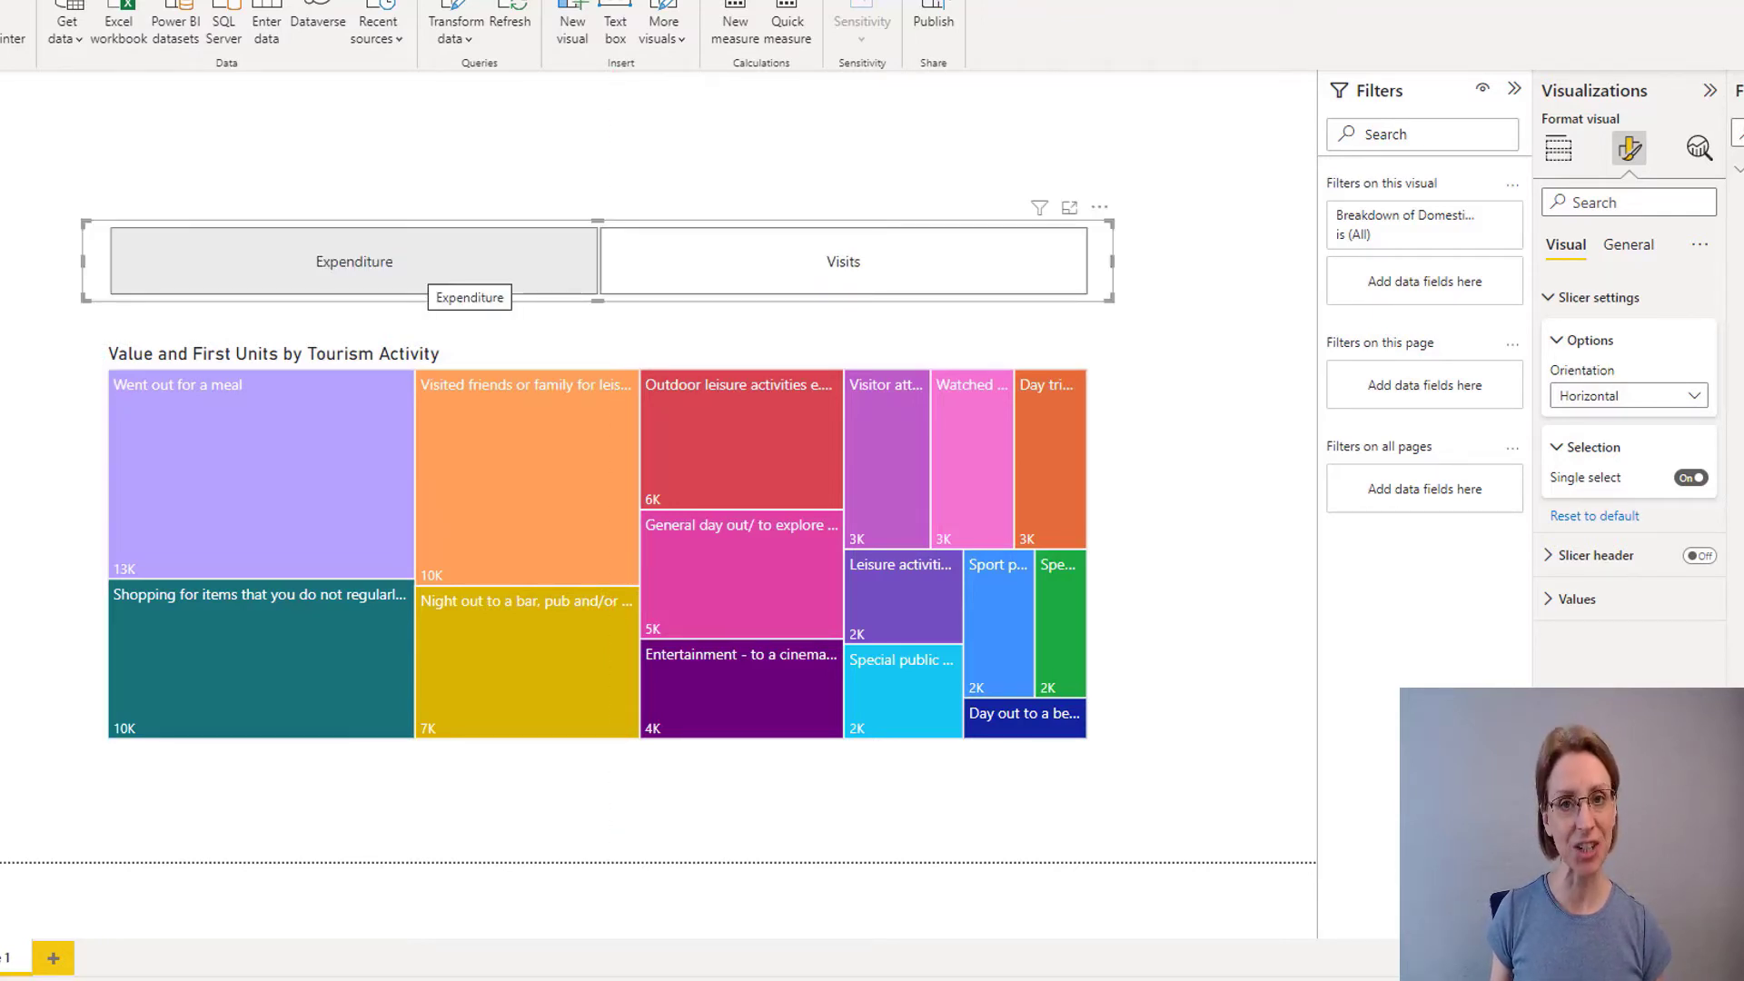
Step: Test the slicer by selecting Expenditure and Visits in turn, and examine a treemap tile's tooltip
{"action": "left_click", "coordinate": [459, 273]}
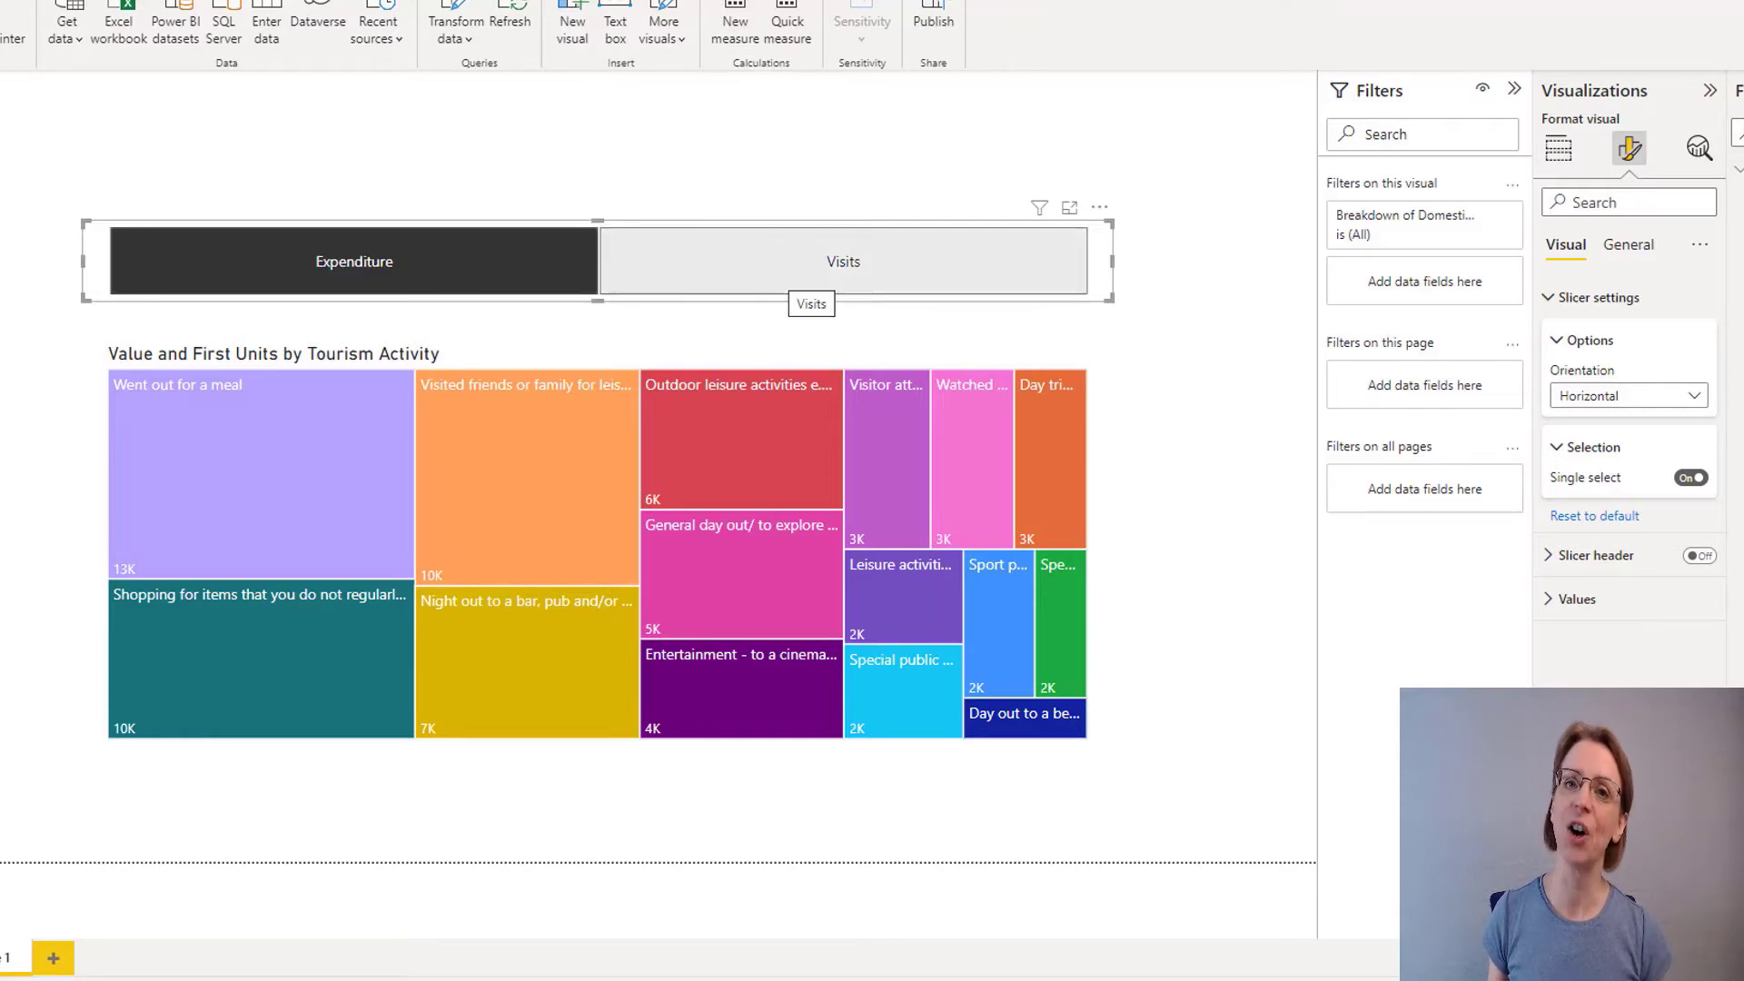
{"action": "left_click", "coordinate": [813, 272]}
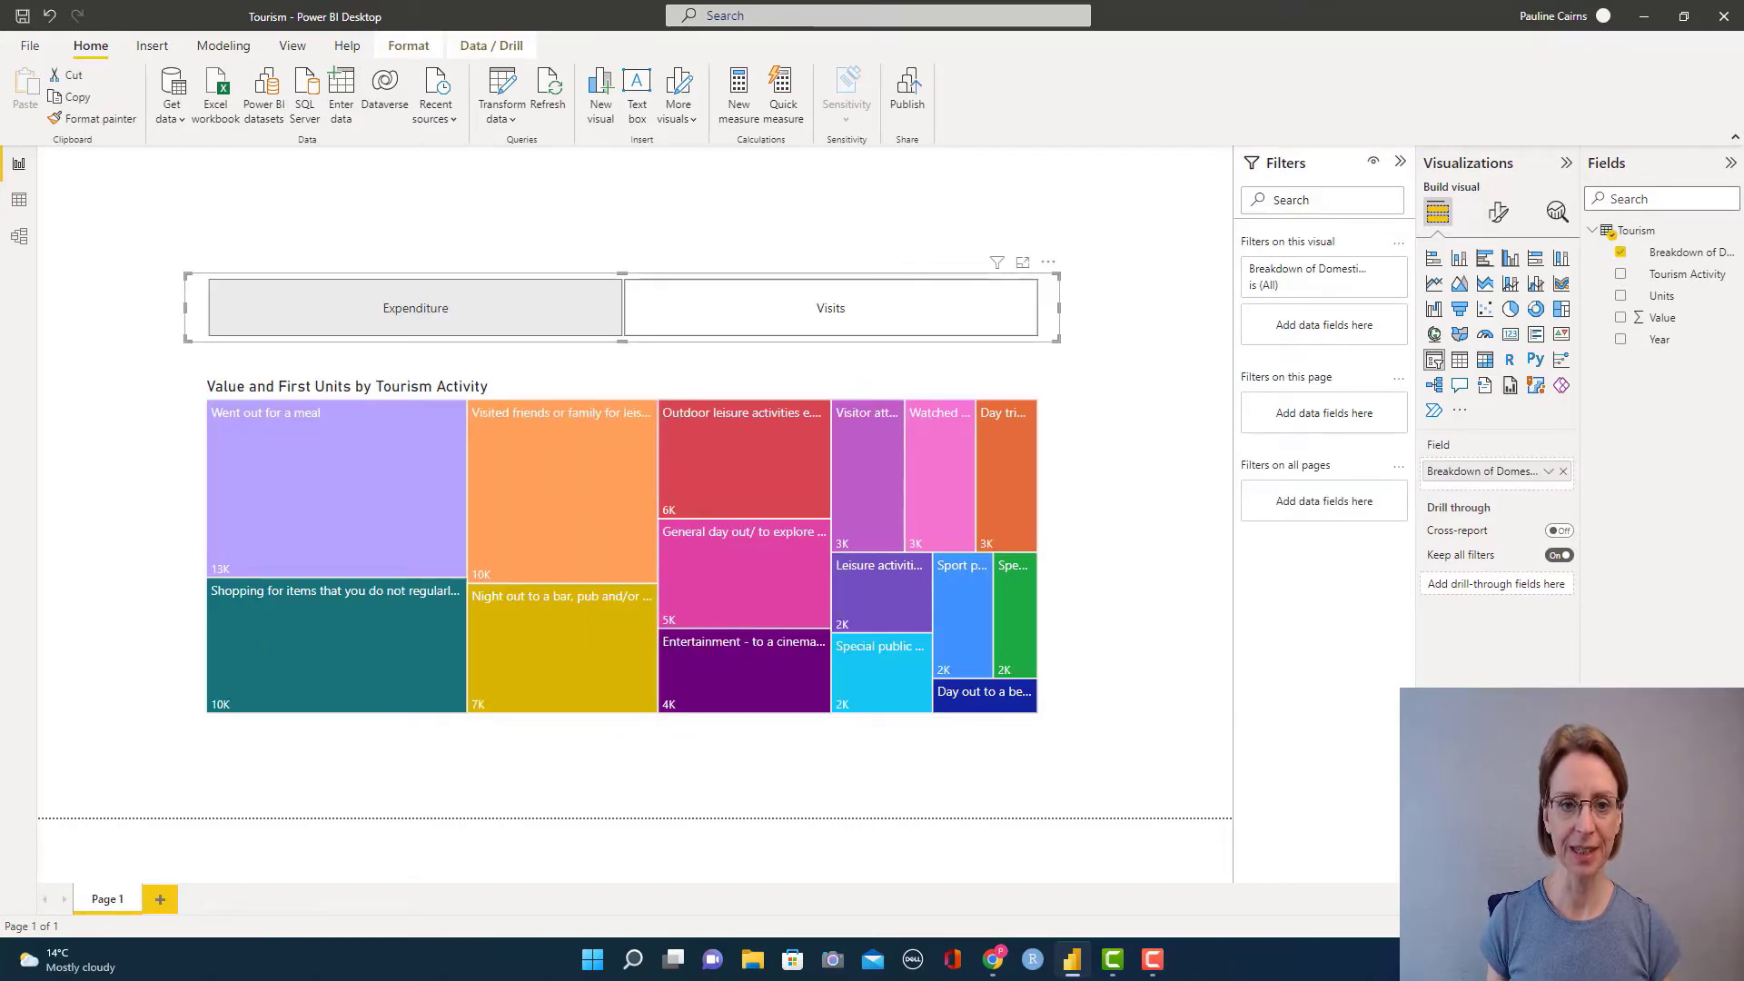
{"action": "mouse_move", "coordinate": [432, 529]}
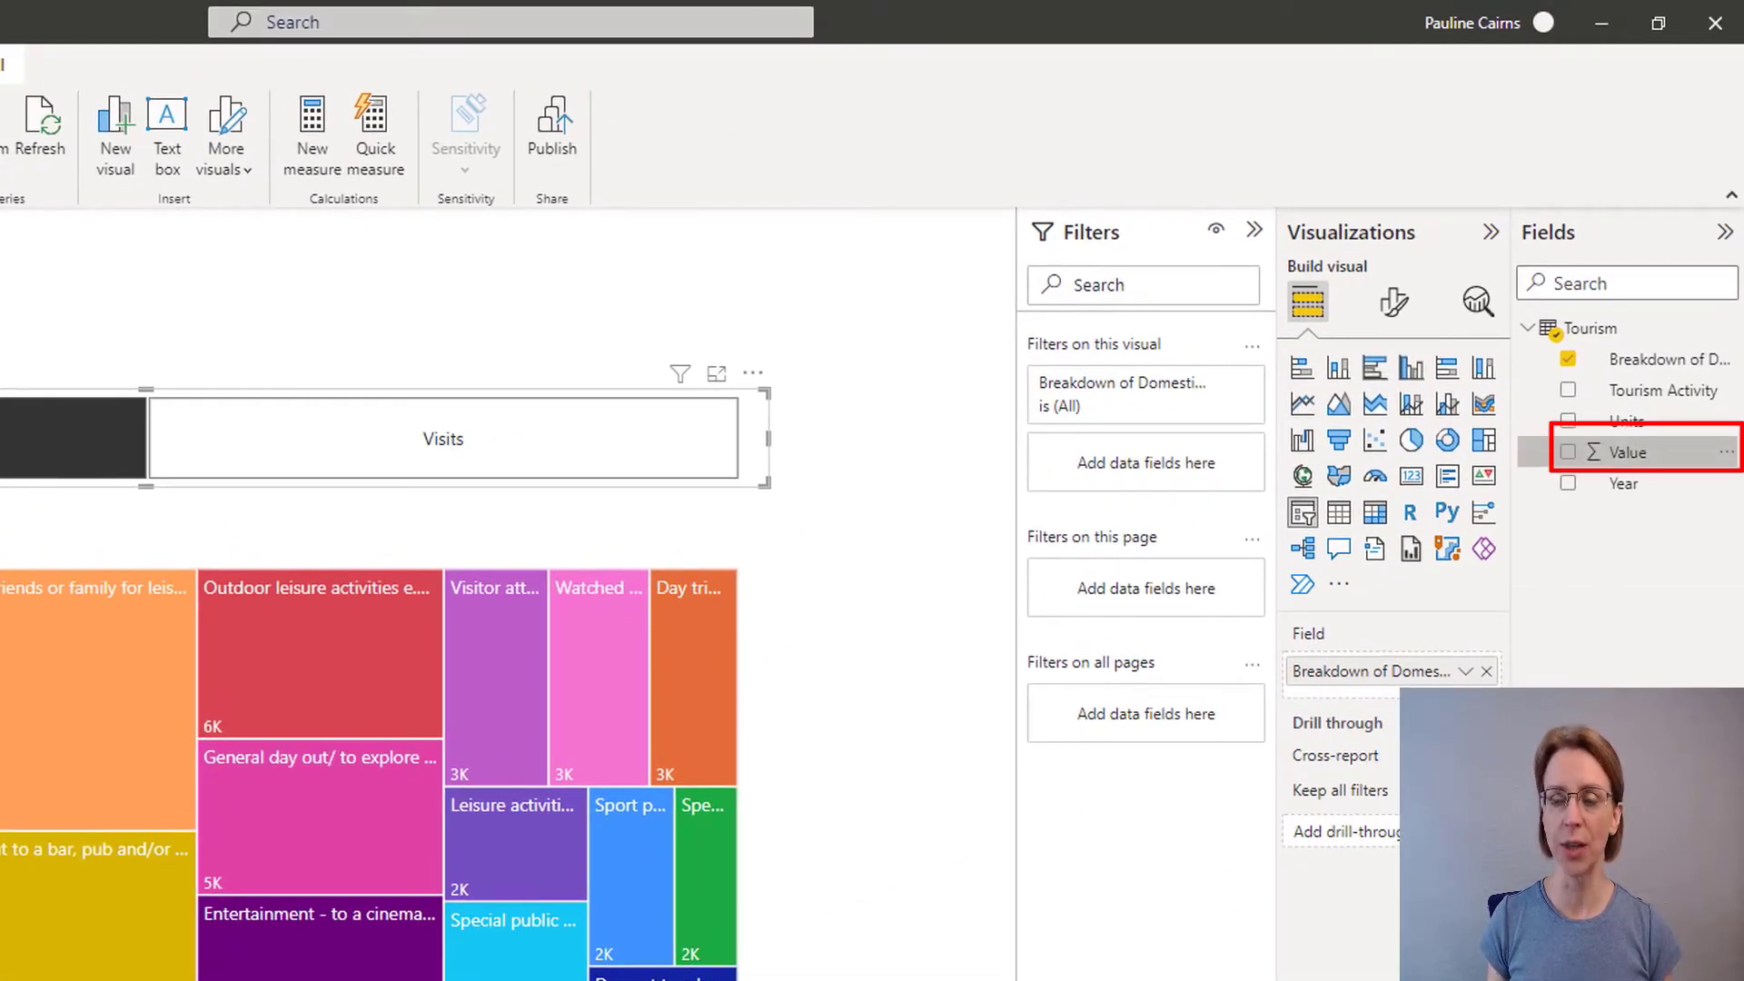
Step: Format the Value field with a thousands separator and check the number in a treemap tooltip
{"action": "left_click", "coordinate": [1626, 452]}
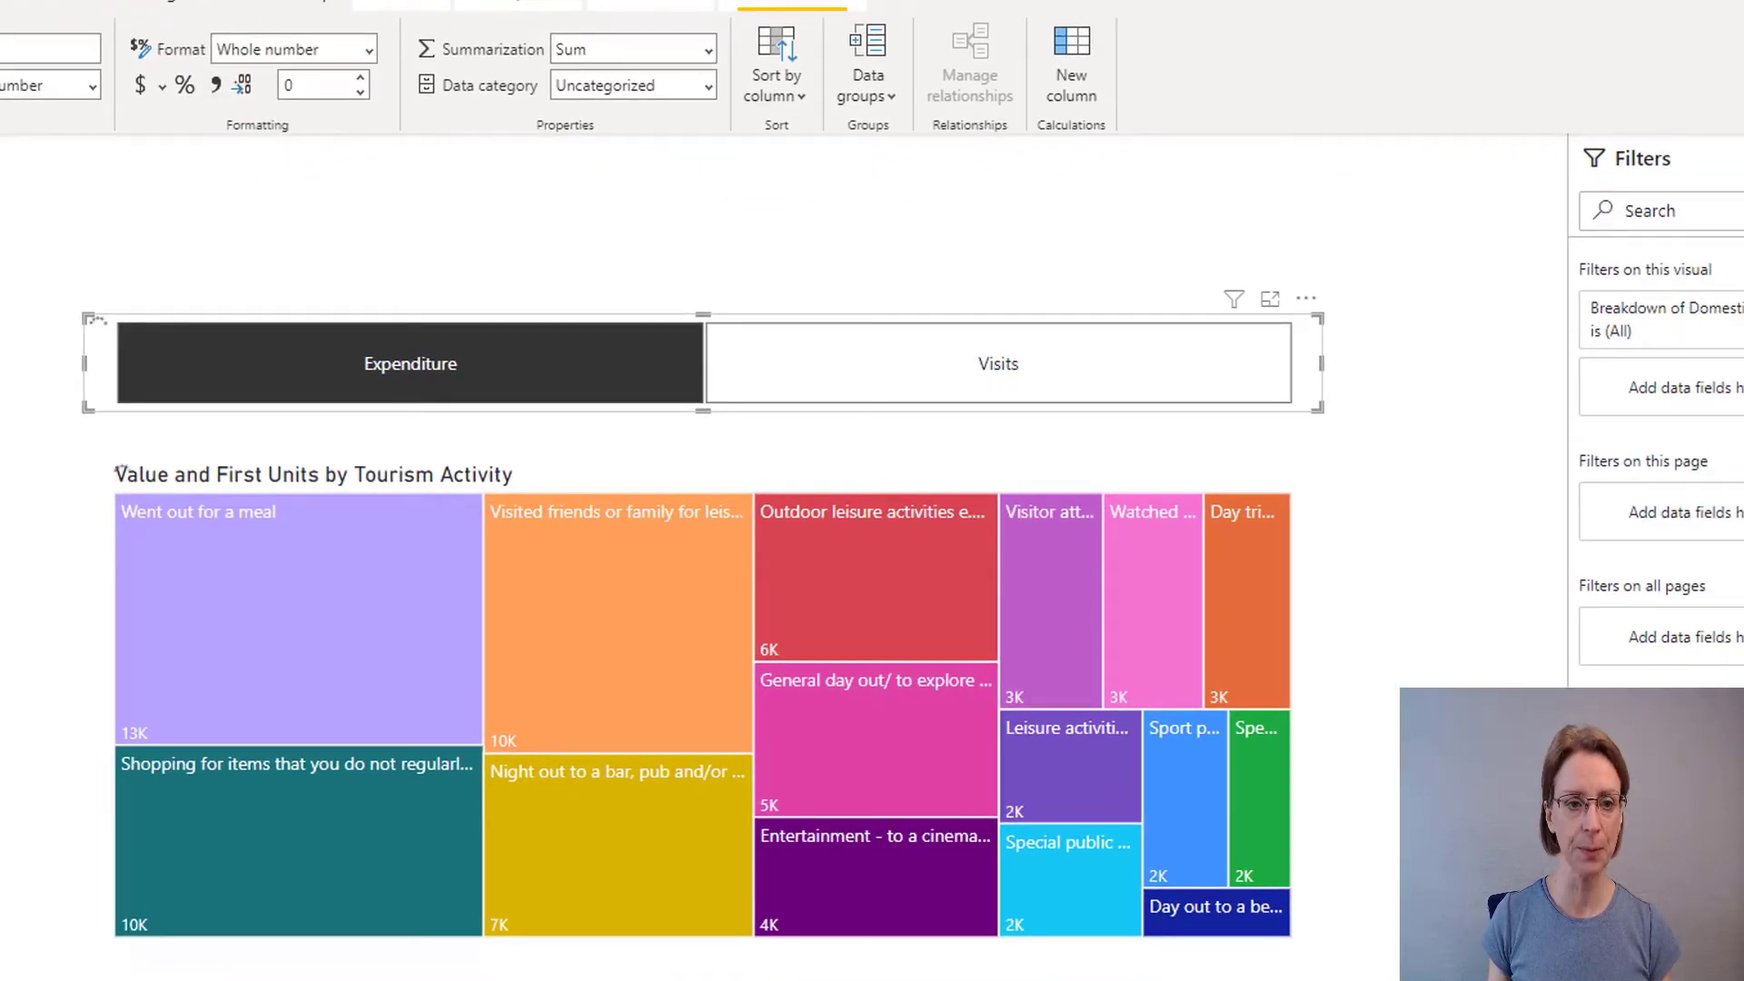
{"action": "mouse_move", "coordinate": [275, 668]}
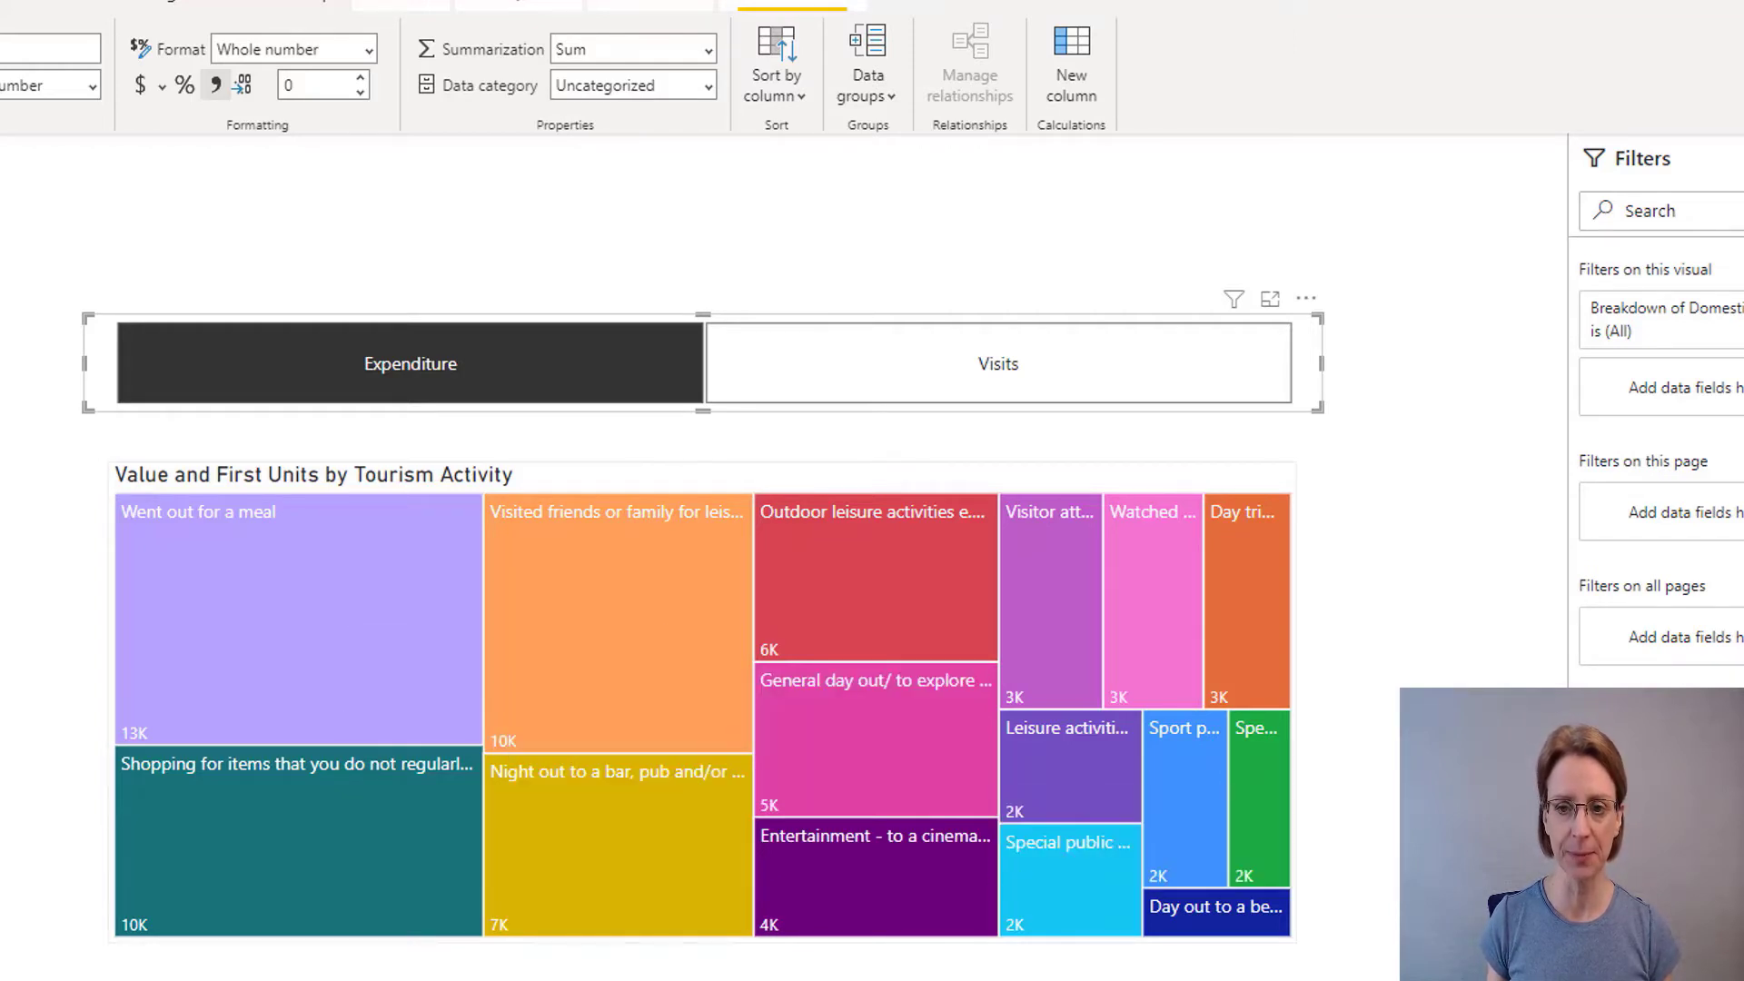
Step: Rename the treemap's First Units tooltip field as Units for this visual
{"action": "left_click", "coordinate": [950, 479]}
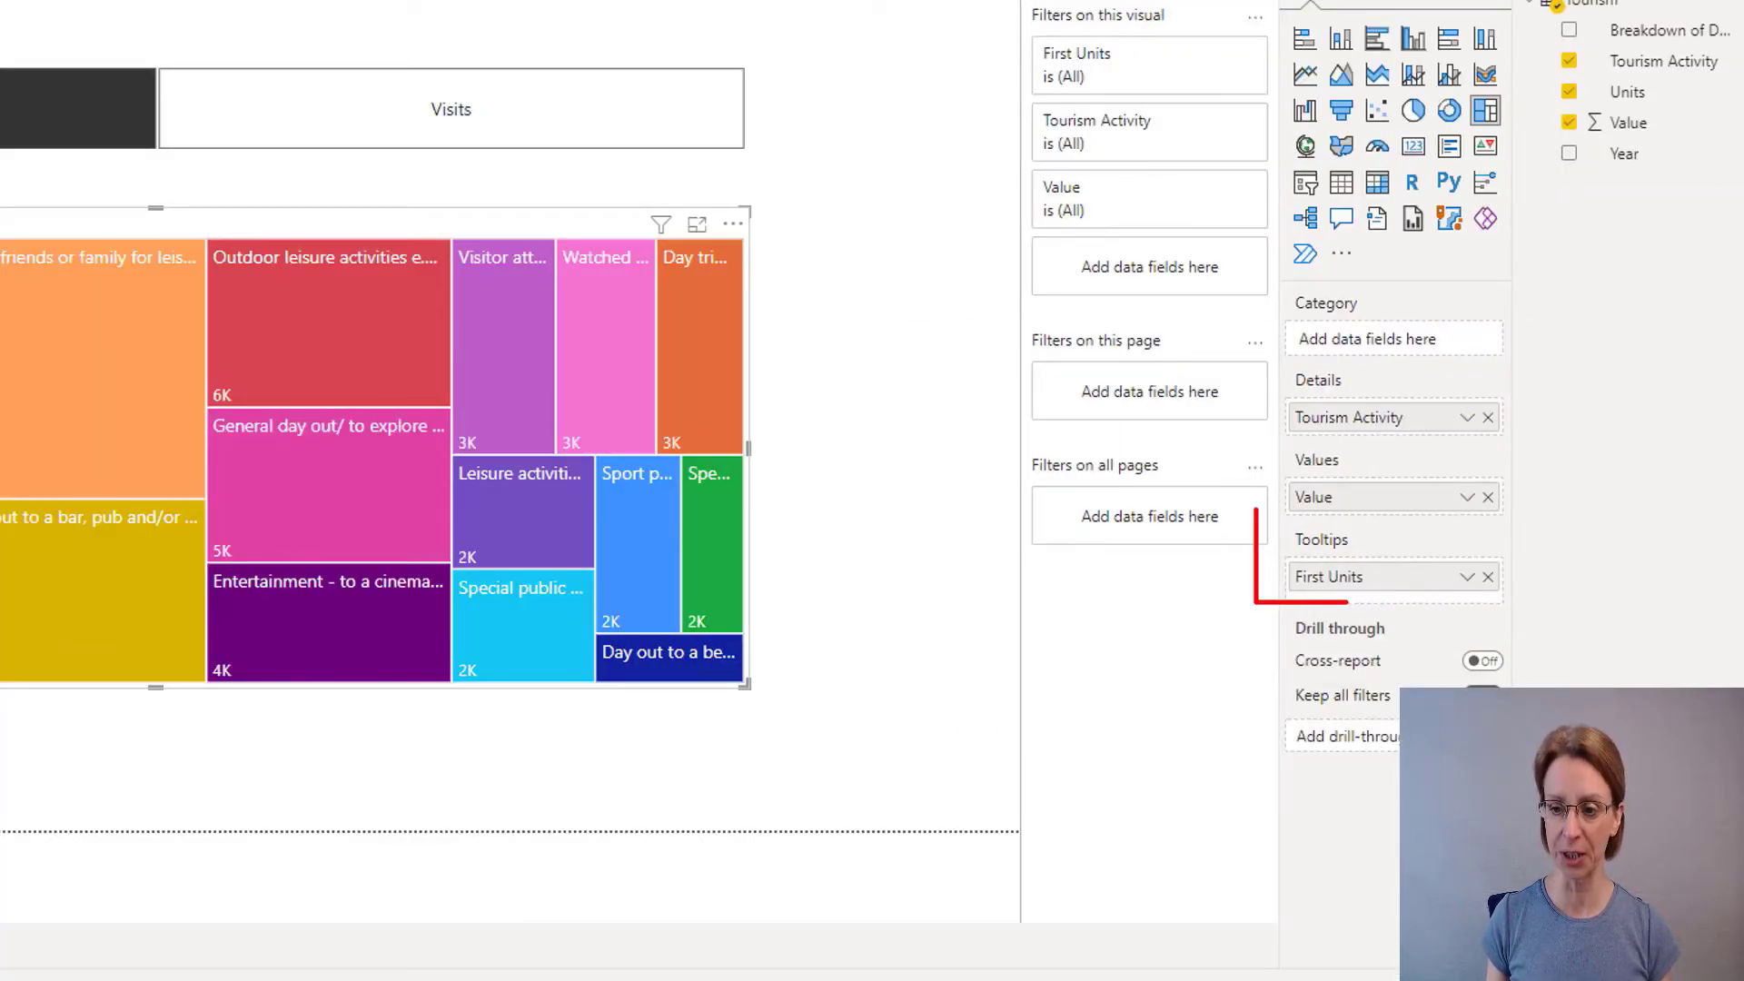
{"action": "double_click", "coordinate": [1332, 577]}
{"action": "left_click", "coordinate": [1331, 577]}
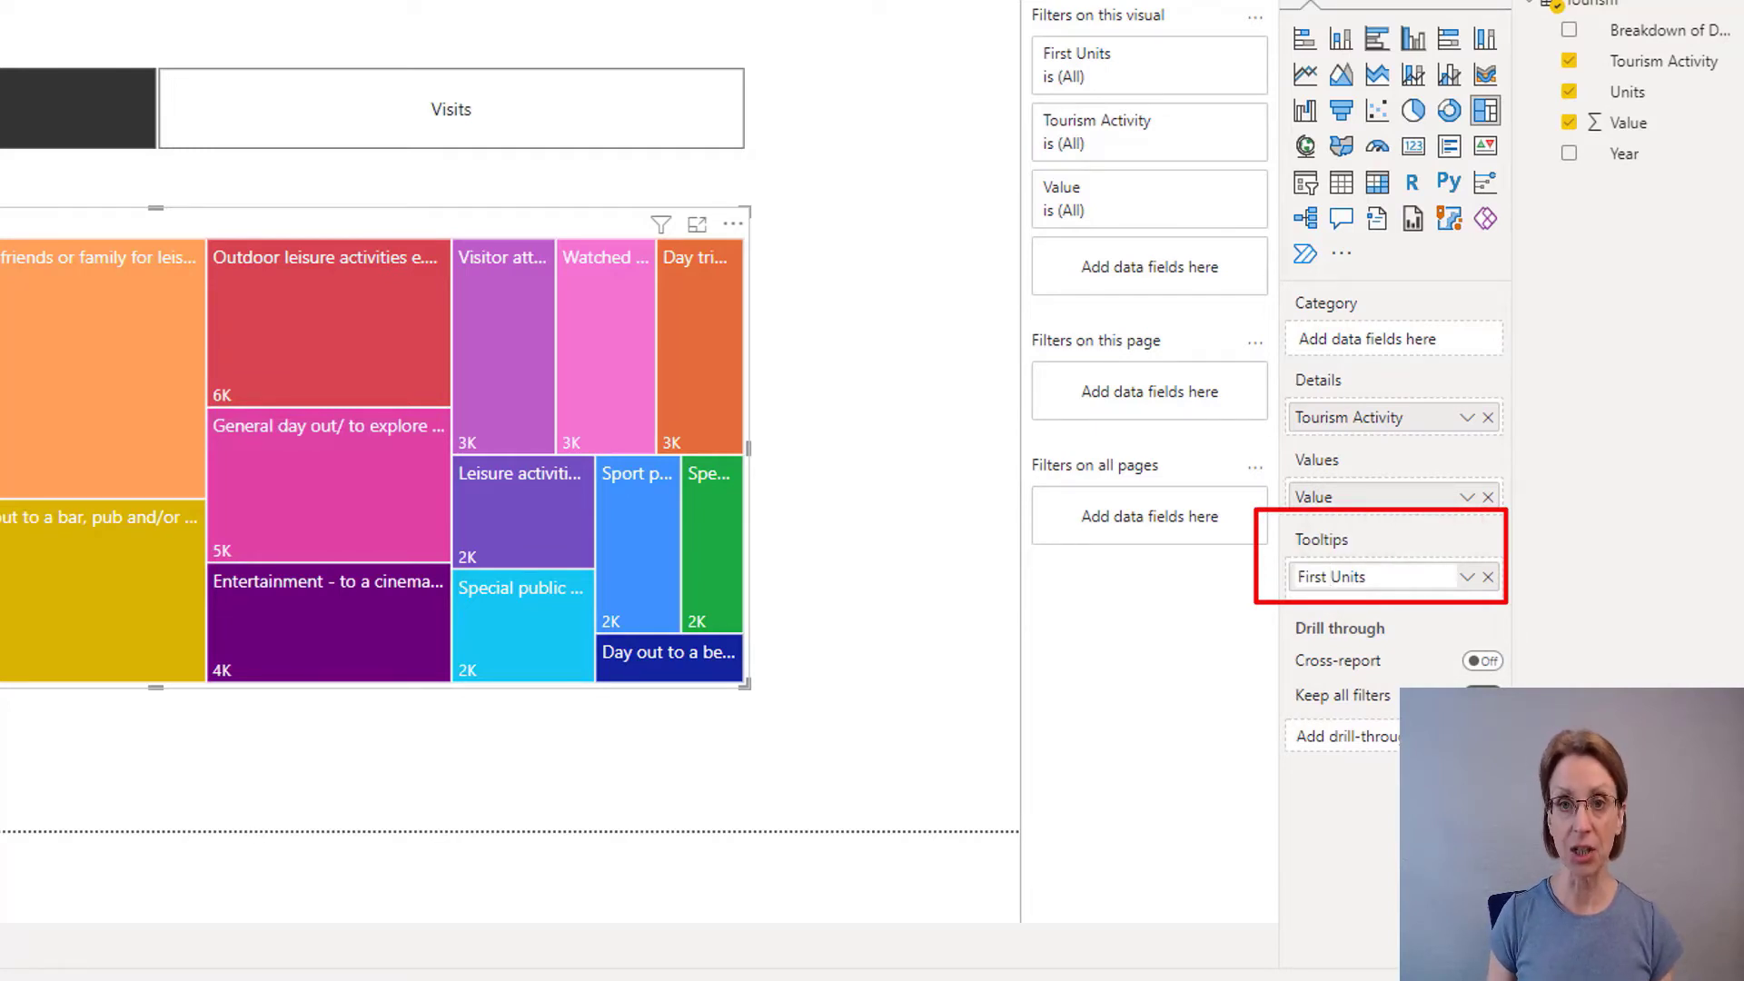
{"action": "key", "text": "BackSpace"}
{"action": "key", "text": "BackSpace"}
{"action": "key", "text": "BackSpace"}
{"action": "key", "text": "BackSpace"}
{"action": "key", "text": "BackSpace"}
{"action": "key", "text": "BackSpace"}
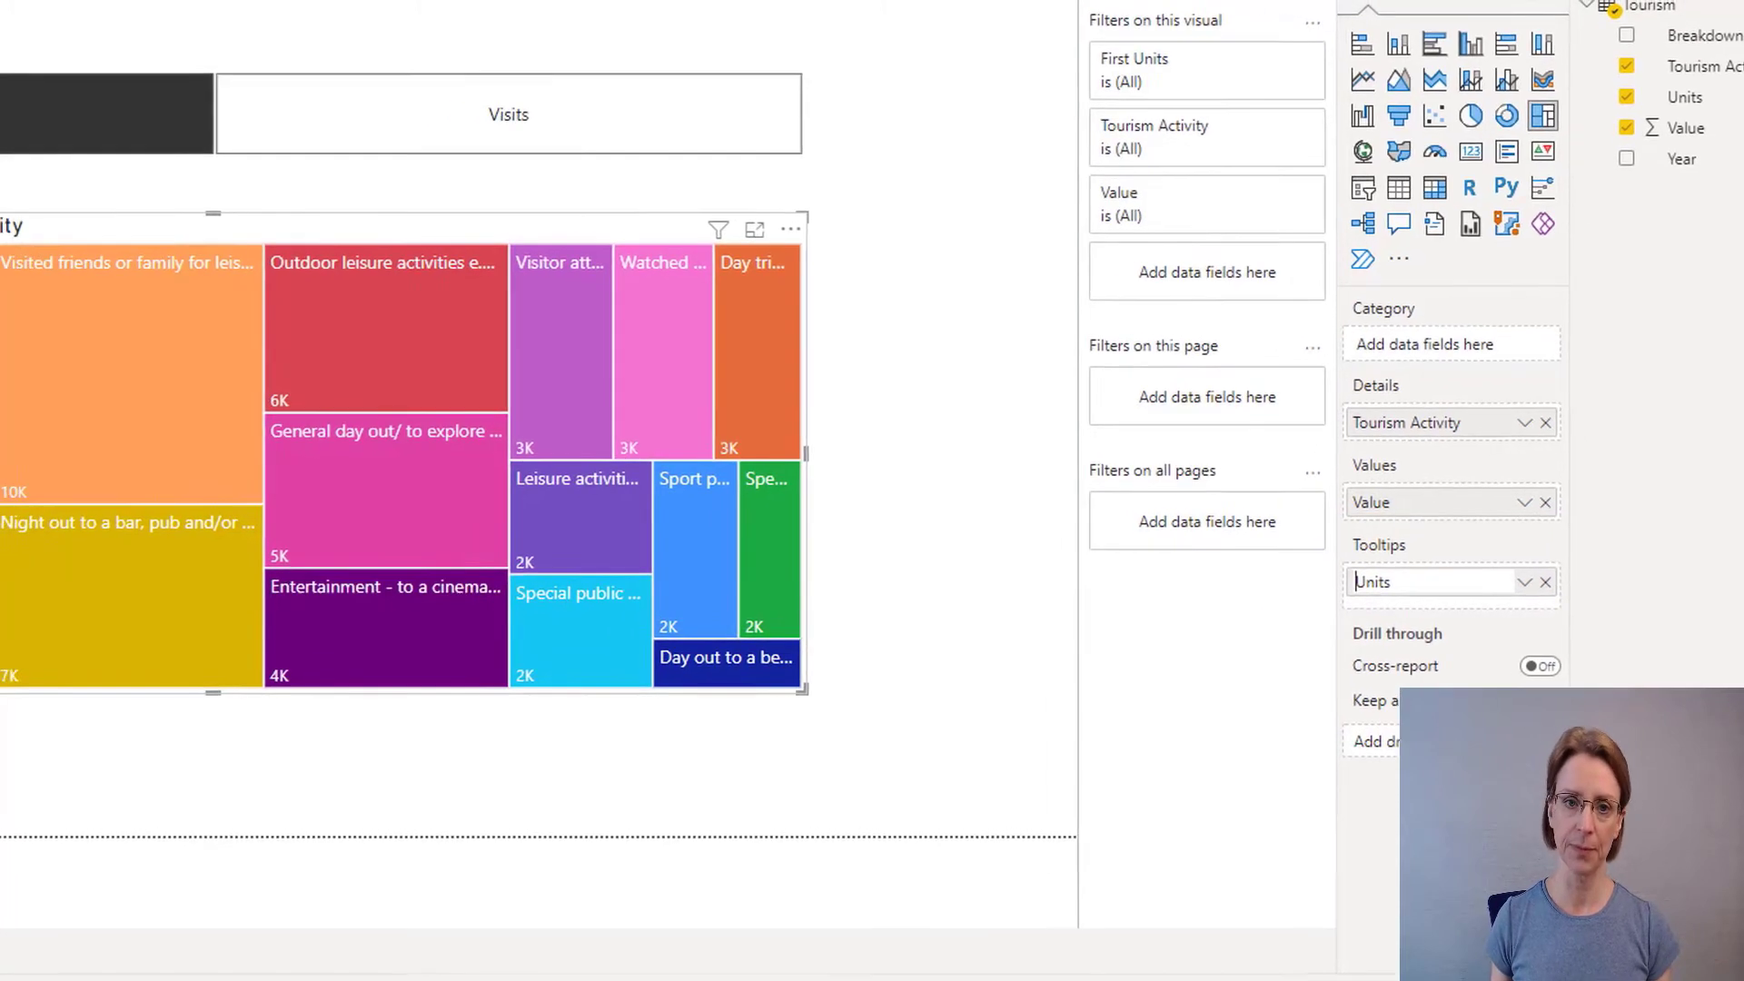
{"action": "key", "text": "Return"}
Step: Examine the treemap tooltips with Expenditure selected in the slicer
{"action": "mouse_move", "coordinate": [520, 650]}
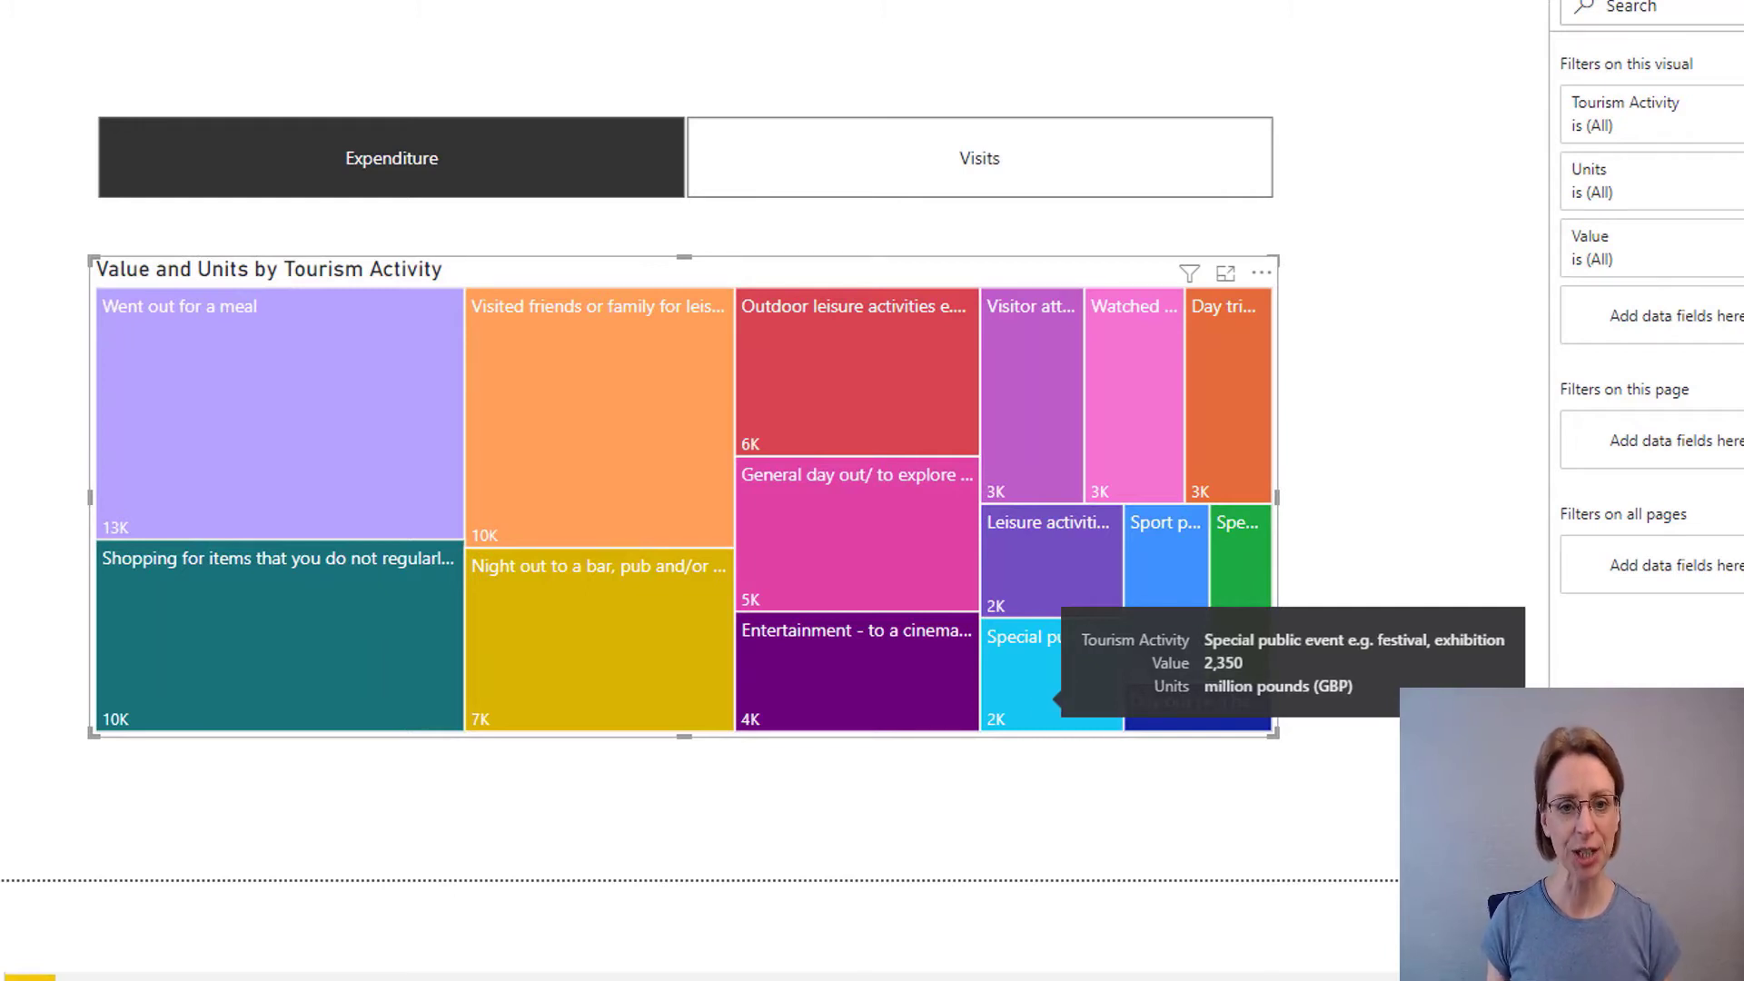
{"action": "left_click", "coordinate": [392, 158]}
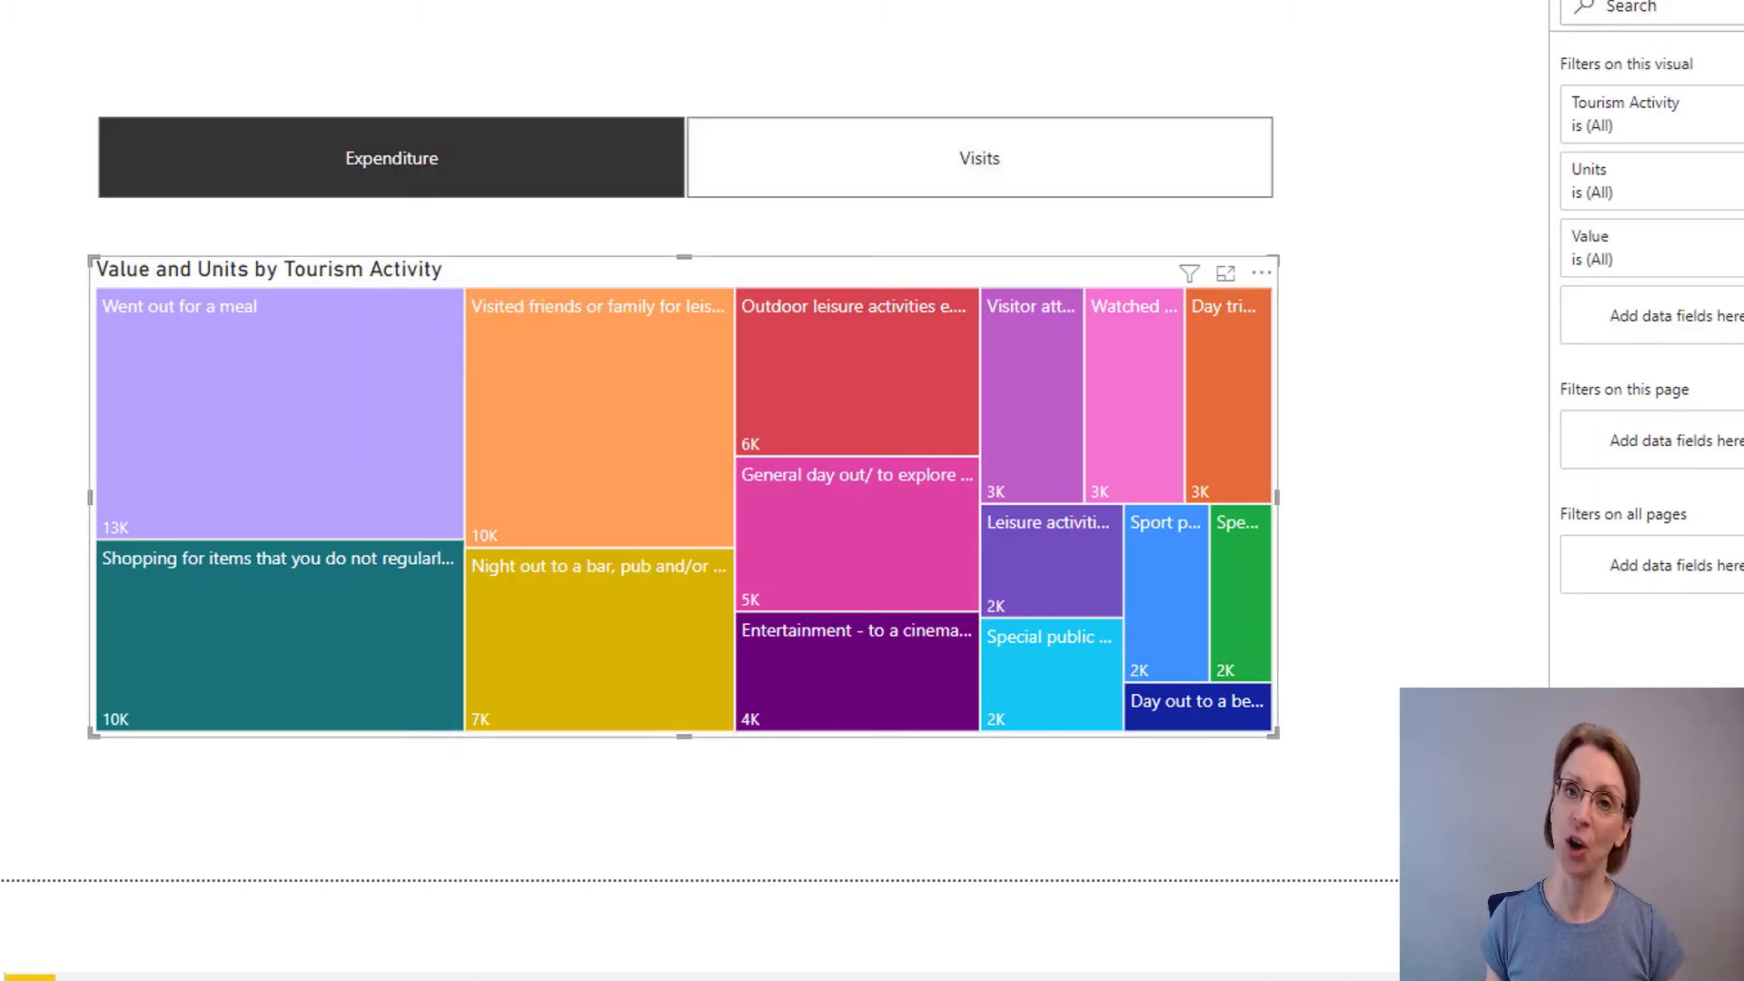
{"action": "mouse_move", "coordinate": [216, 458]}
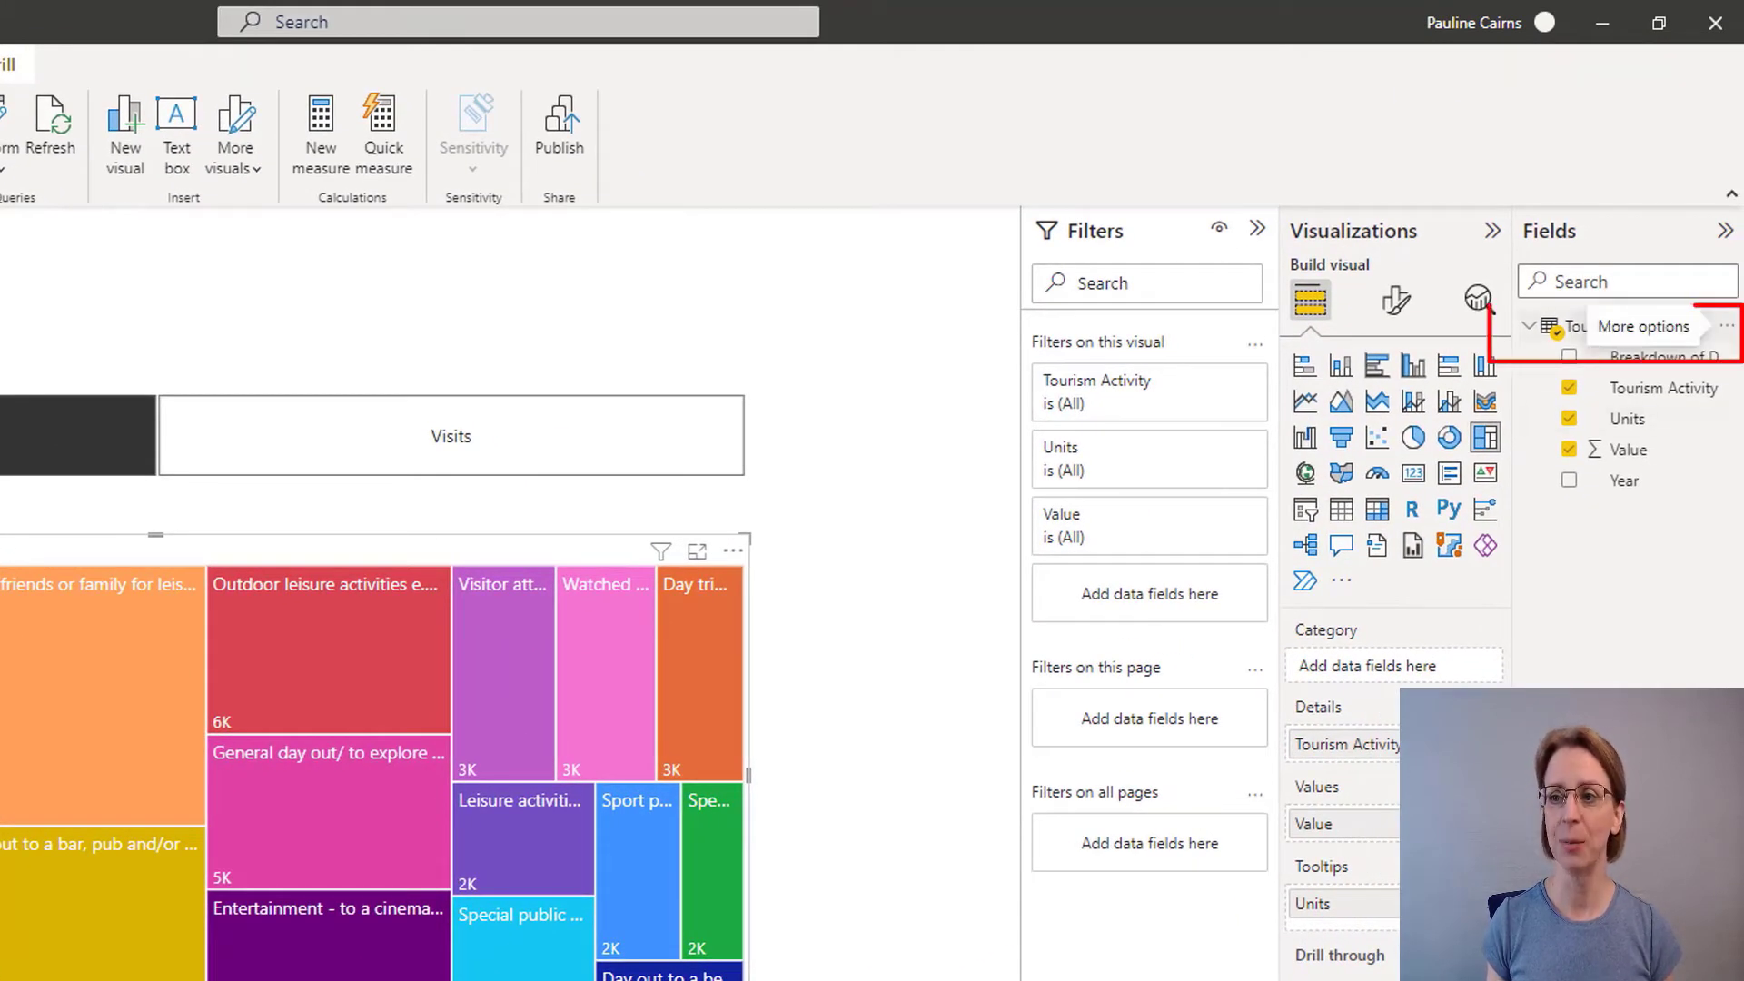
Step: Create a measure in the Tourism table named Treetop title, starting its expression with "Total " &
{"action": "left_click", "coordinate": [1726, 325]}
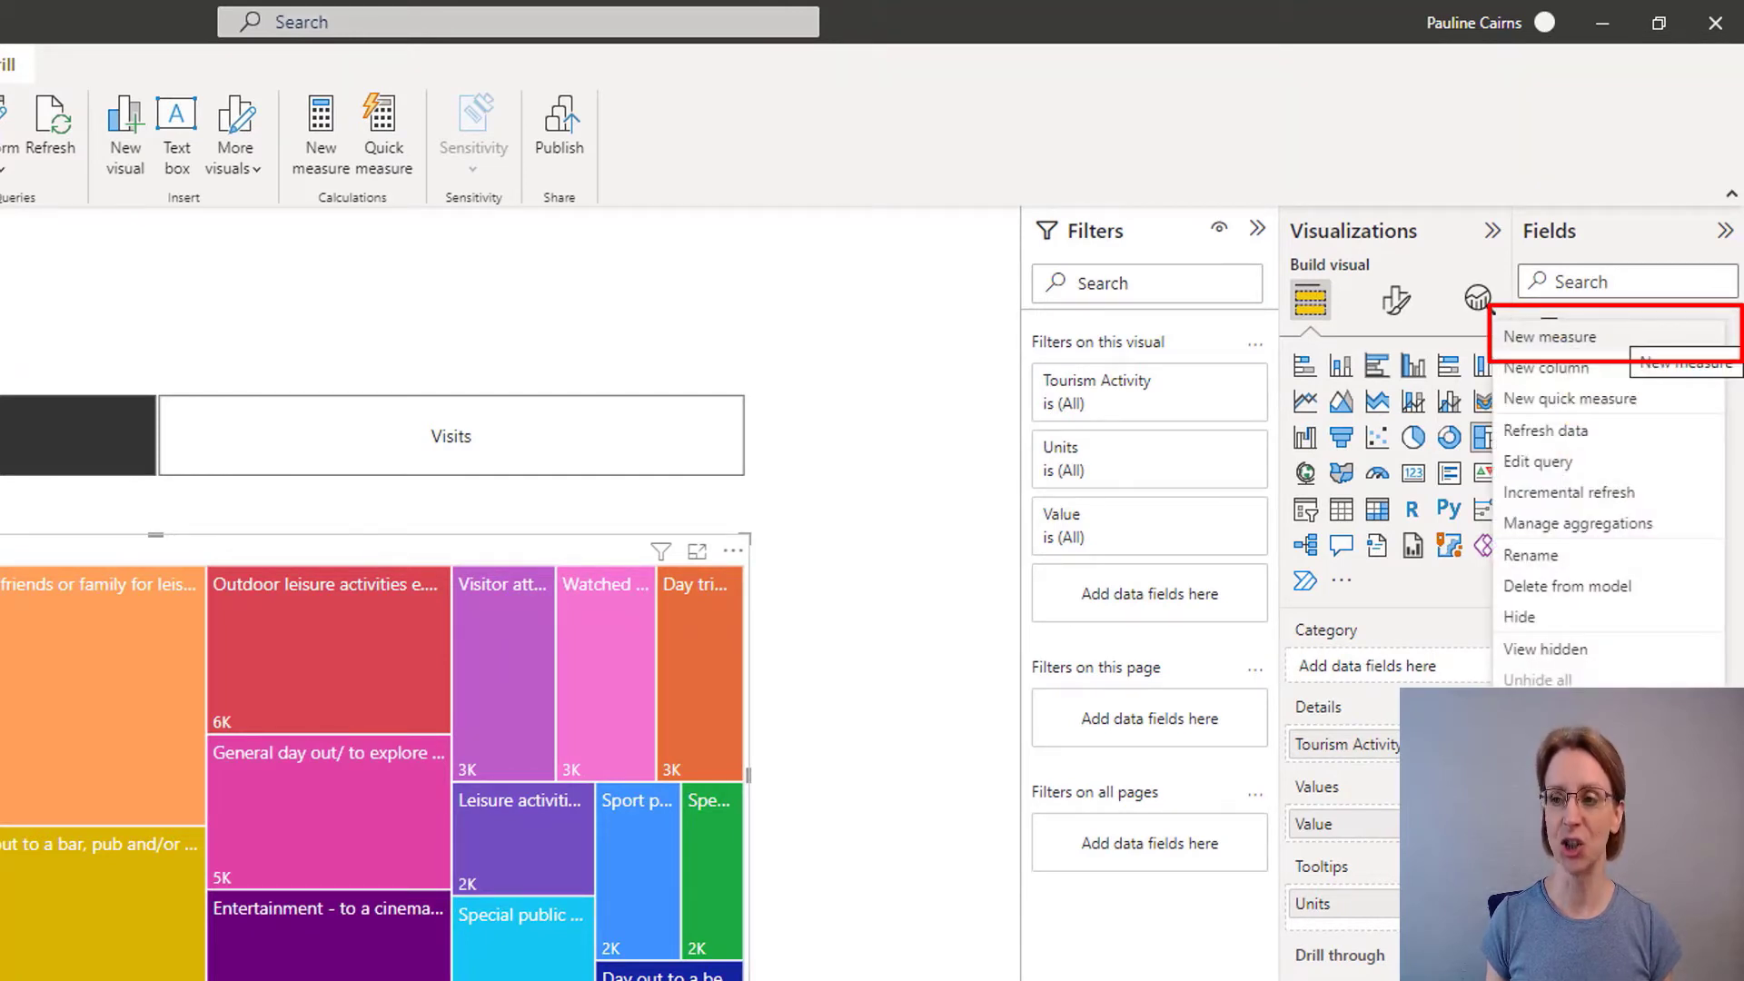
{"action": "left_click", "coordinate": [1628, 337]}
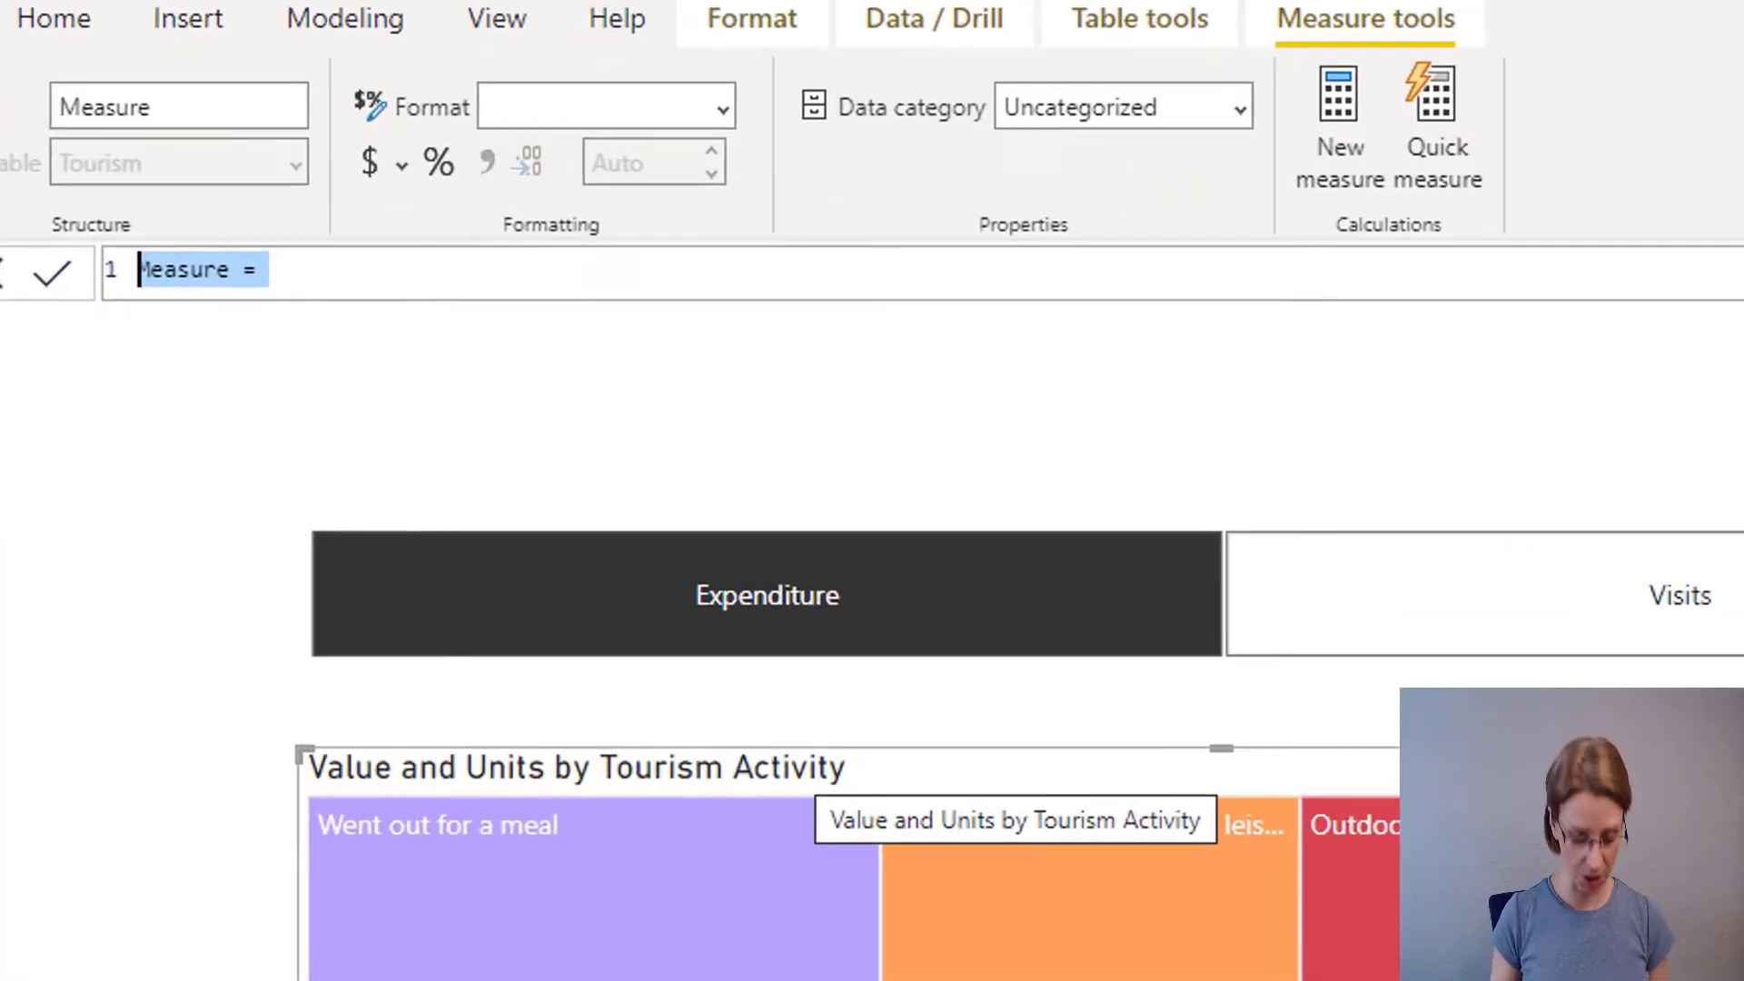
{"action": "type", "text": "Treet"}
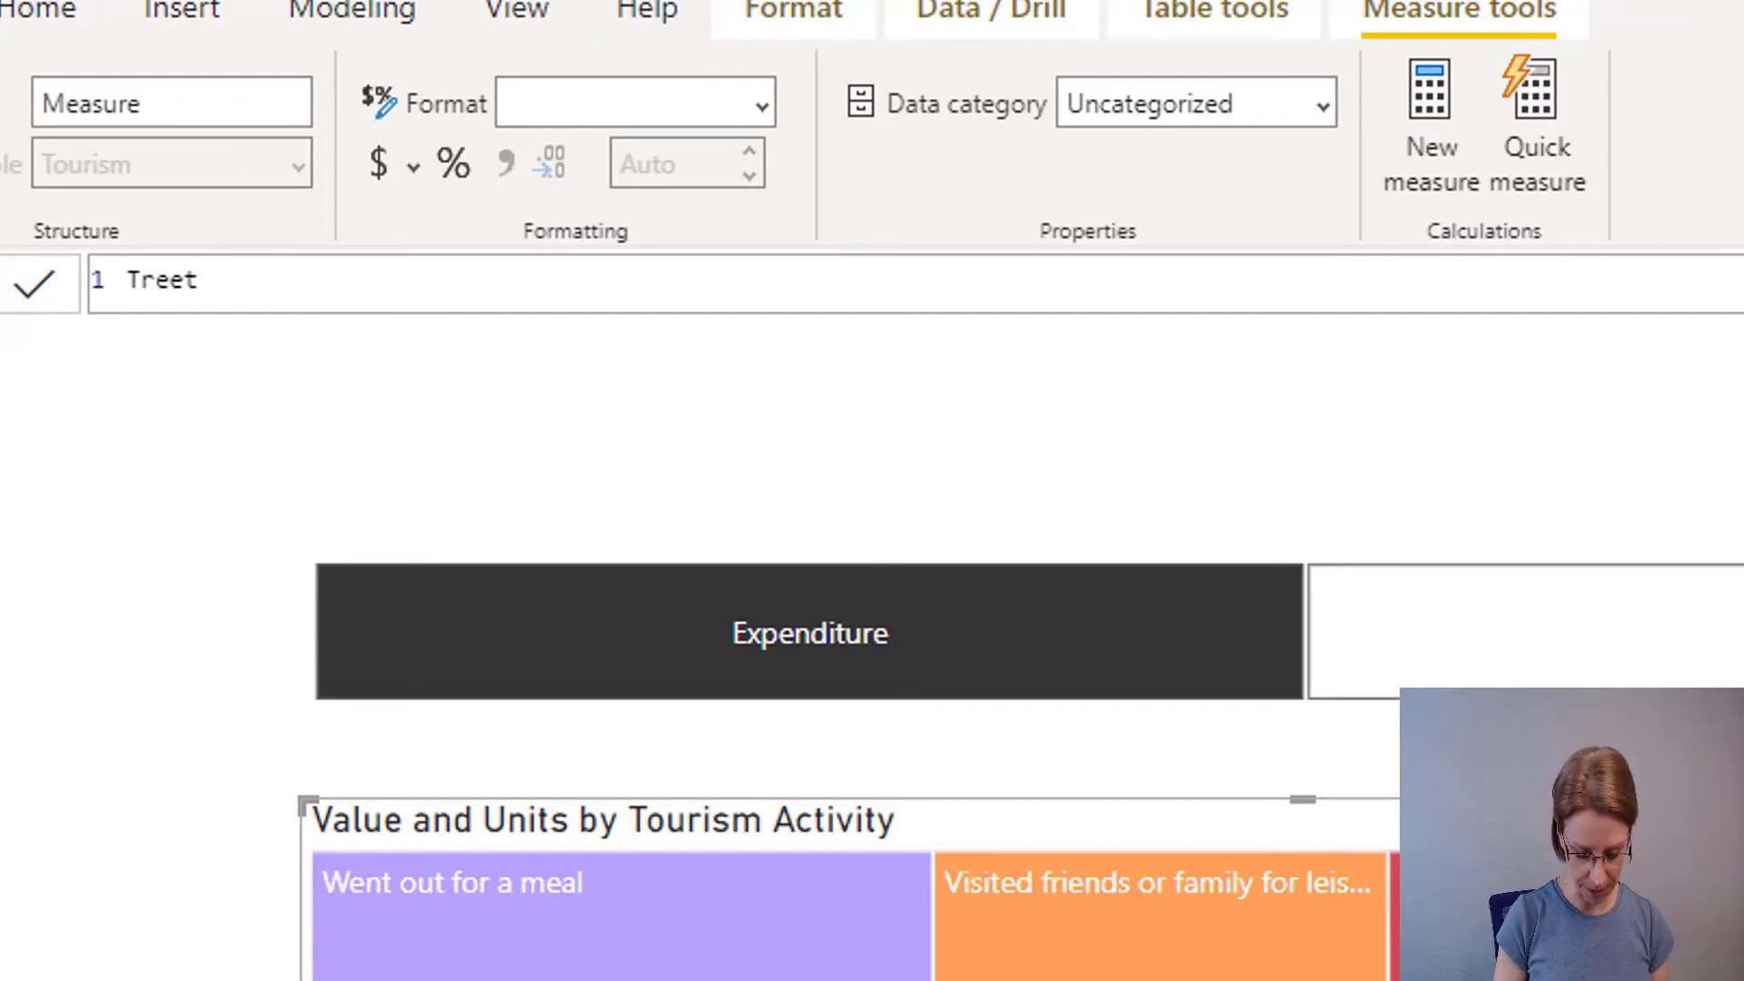
{"action": "type", "text": "op title="}
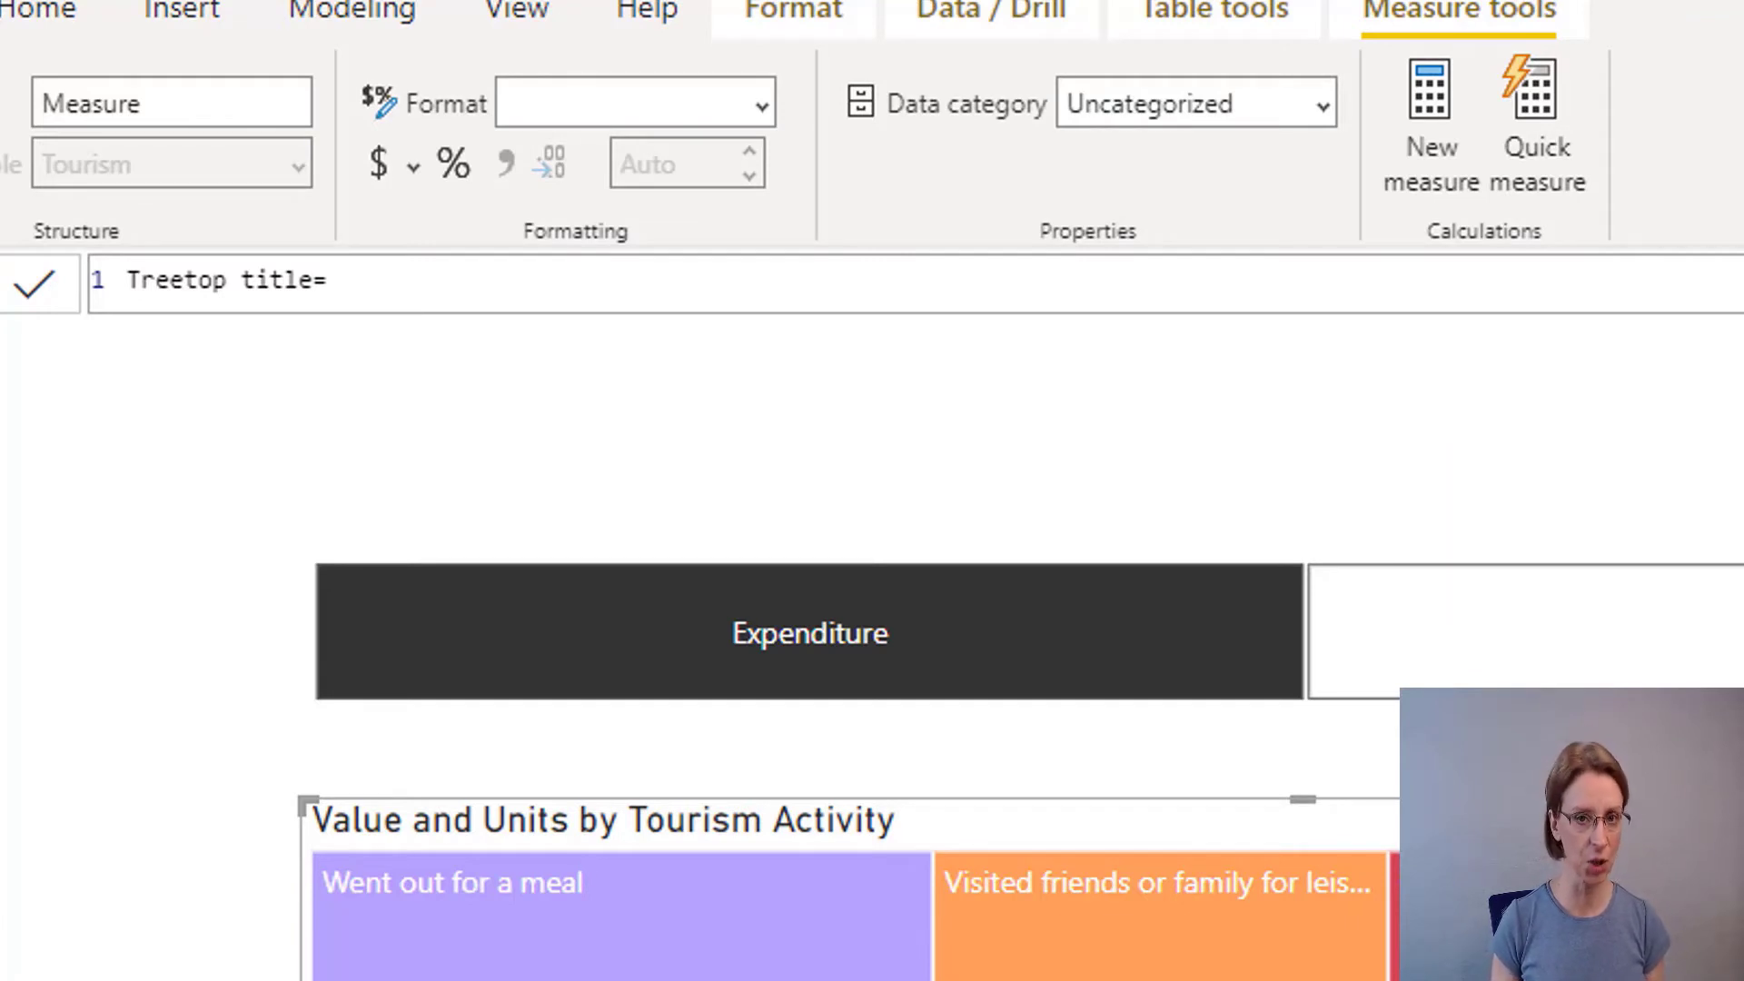
{"action": "type", "text": " \""}
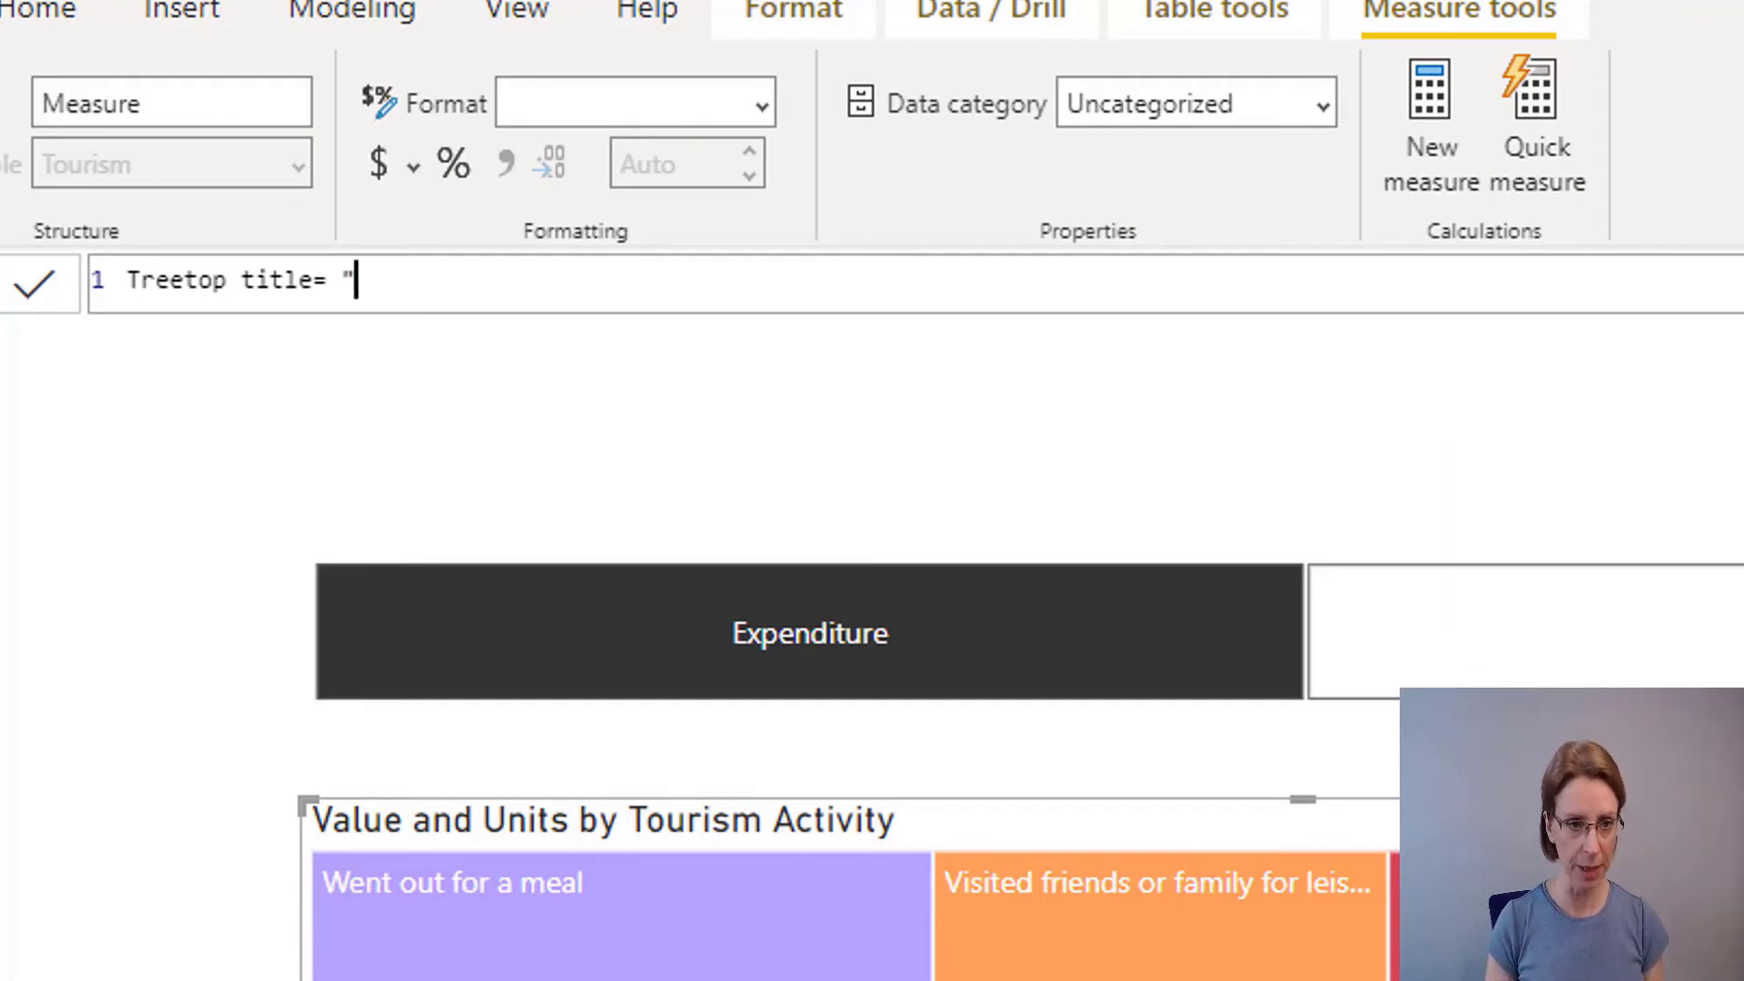
{"action": "type", "text": "Total"}
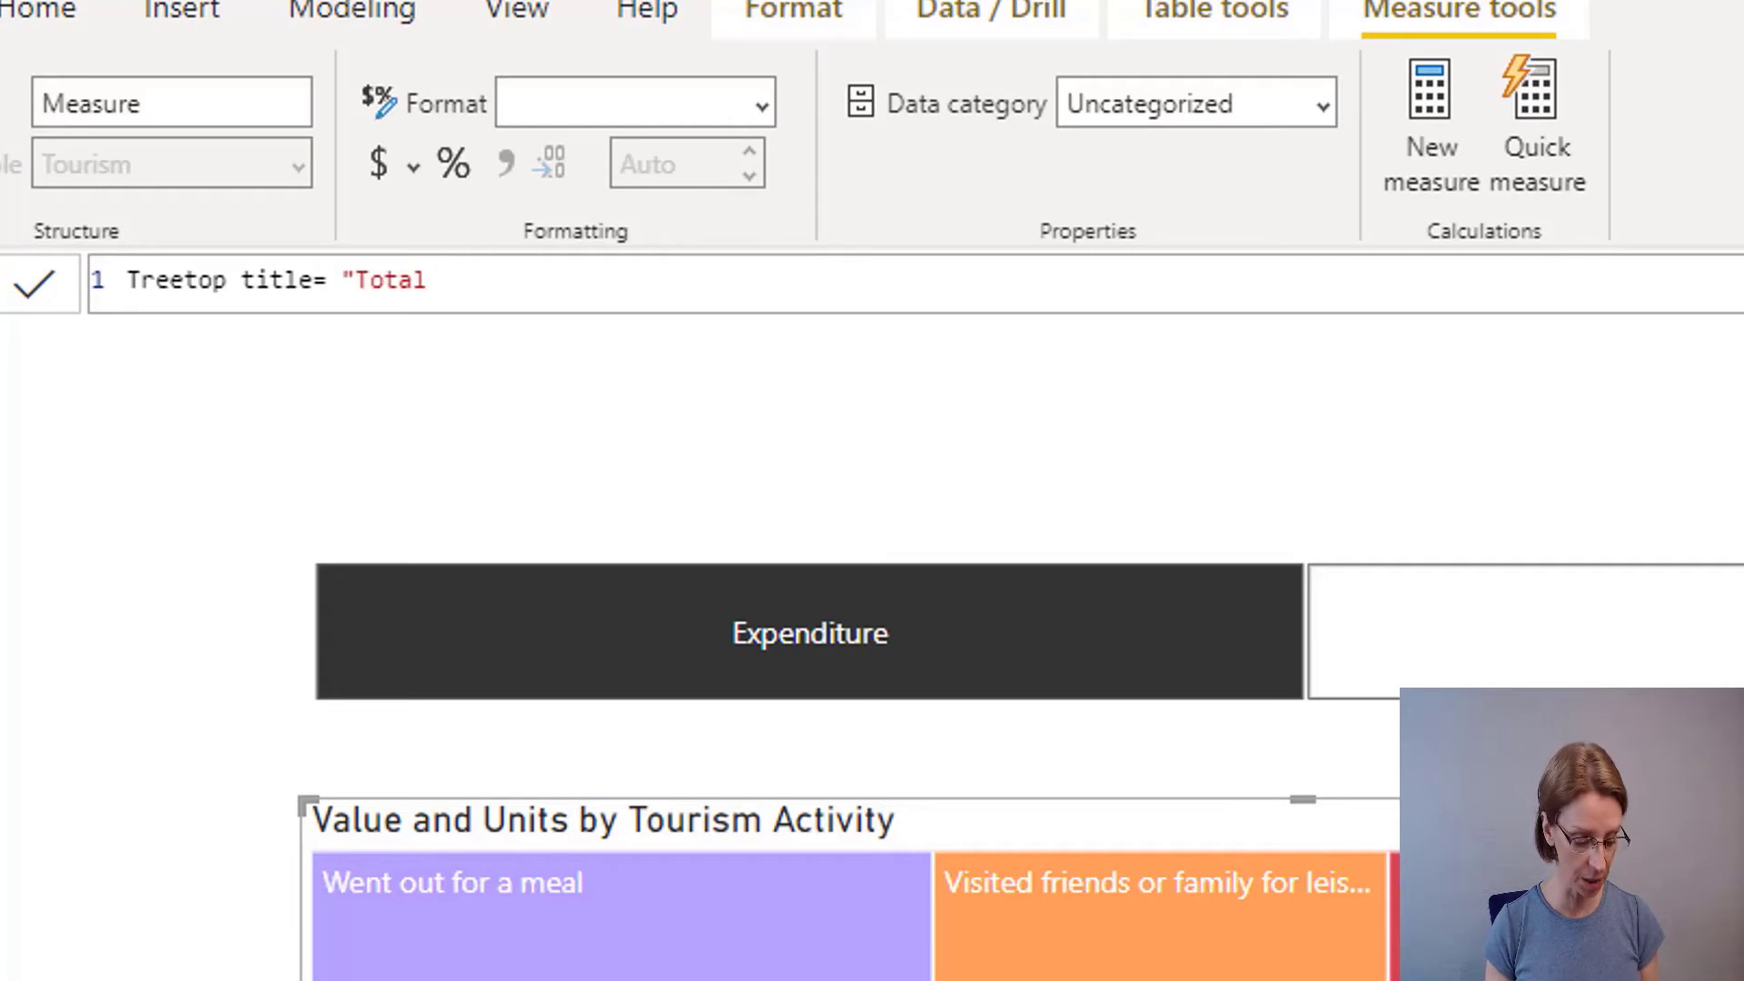
{"action": "type", "text": " \" &"}
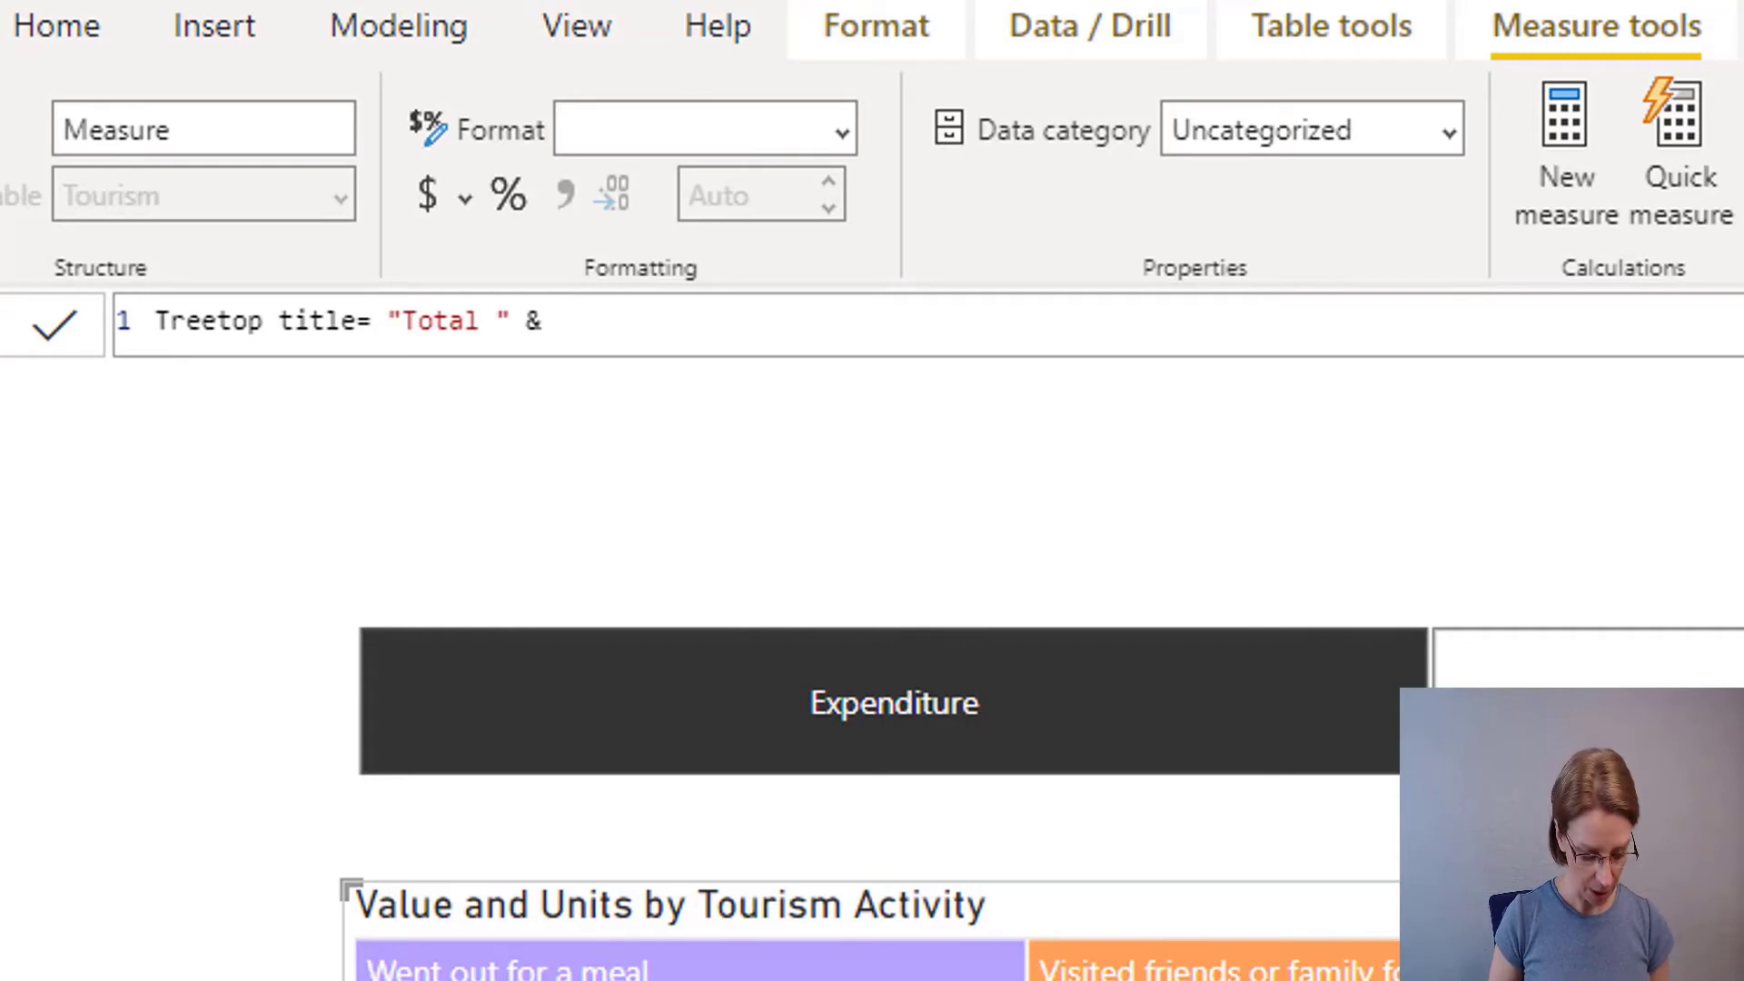
Step: Extend the measure expression with SELECTEDVALUE(Tourism[Breakdown of Domestic Tourism]) & ": " & sum(Tourism[Value])
{"action": "type", "text": "SEL"}
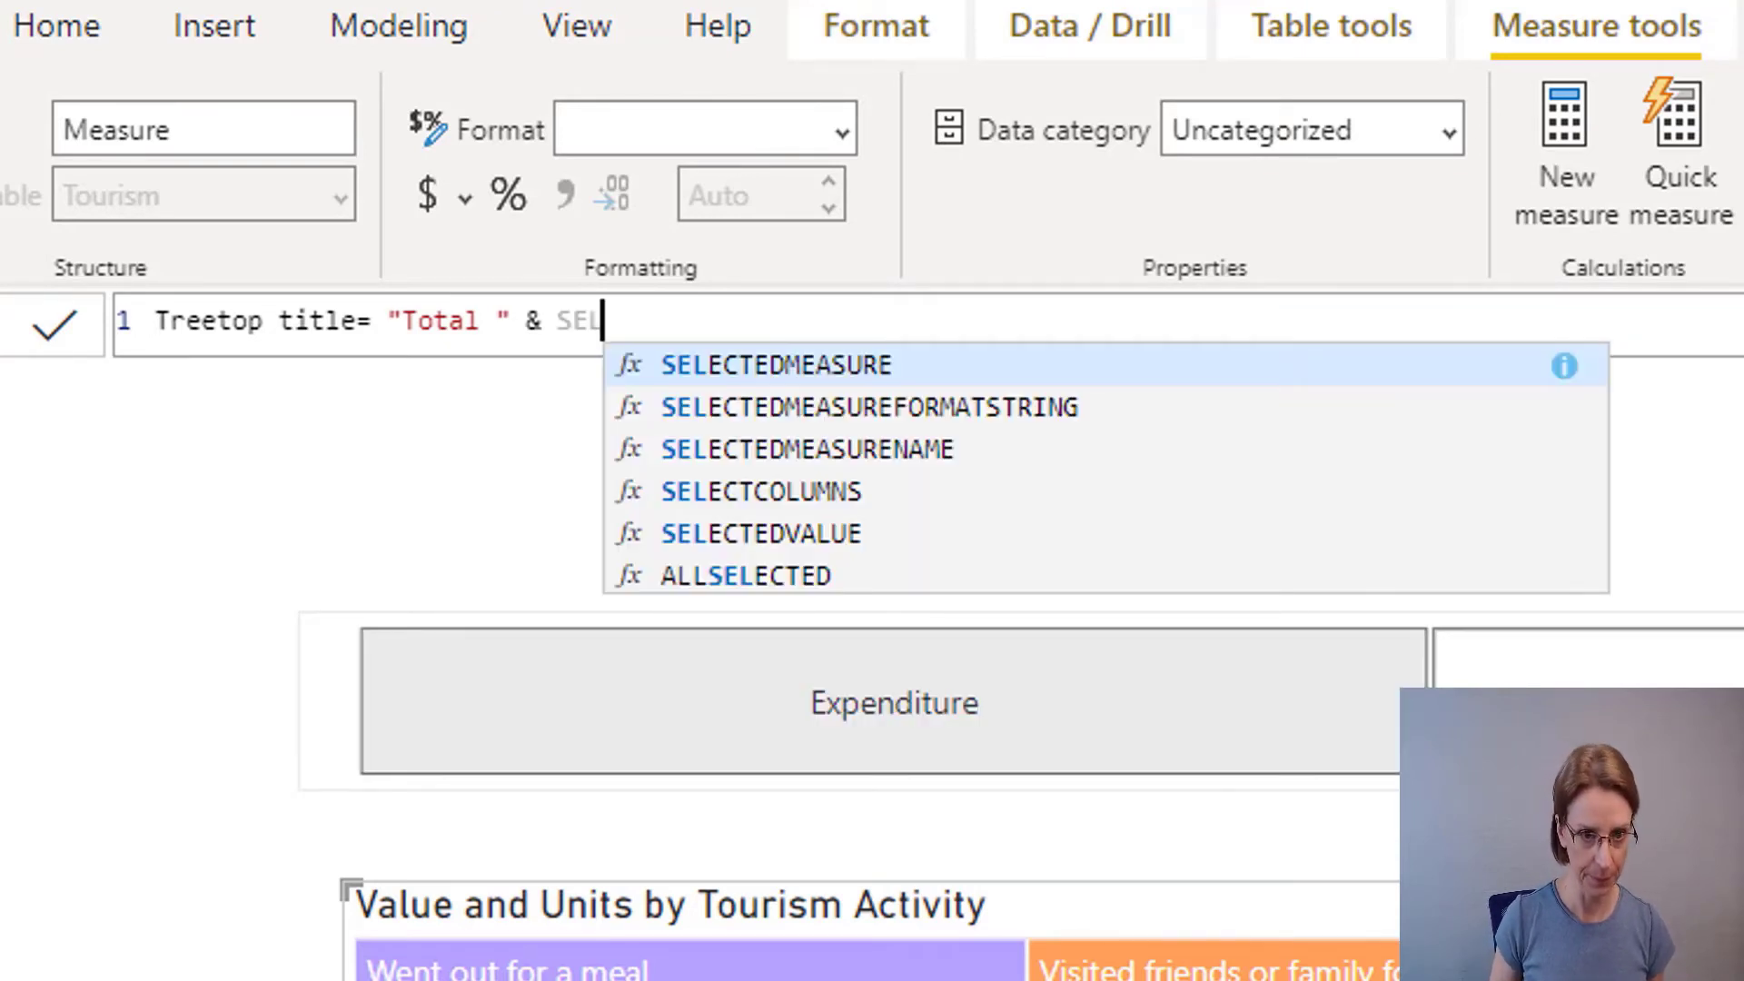
{"action": "type", "text": "EC"}
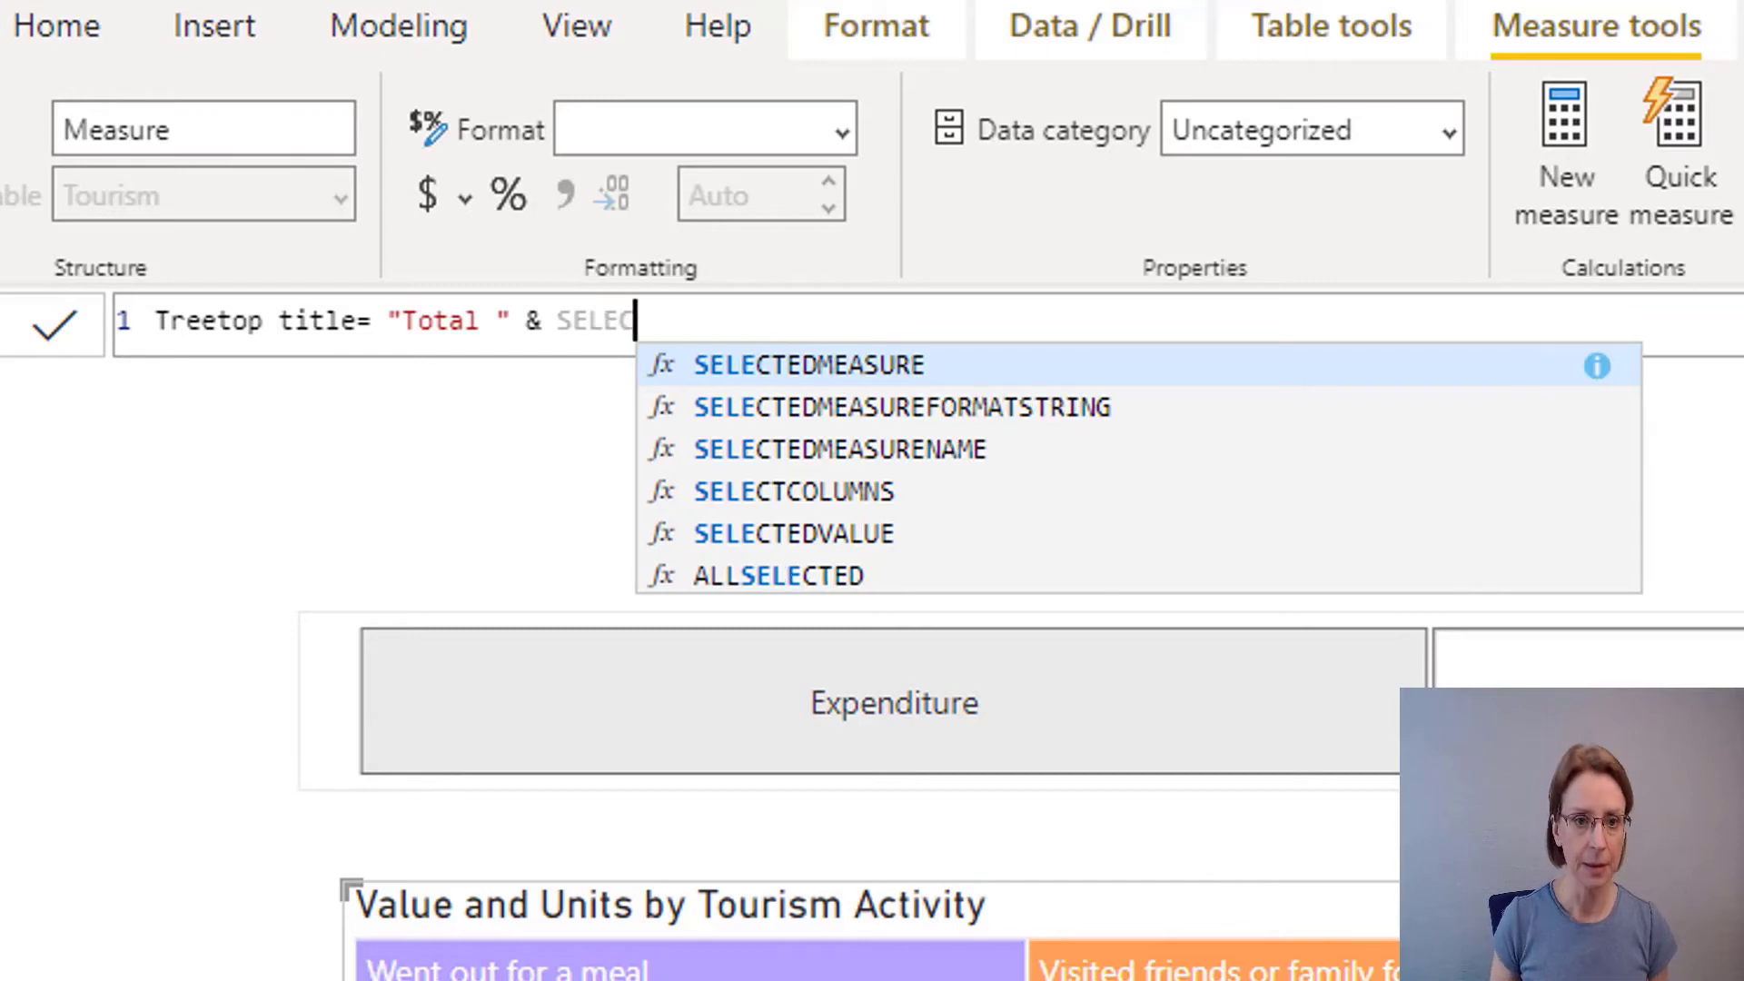
{"action": "type", "text": "TEDVALUE("}
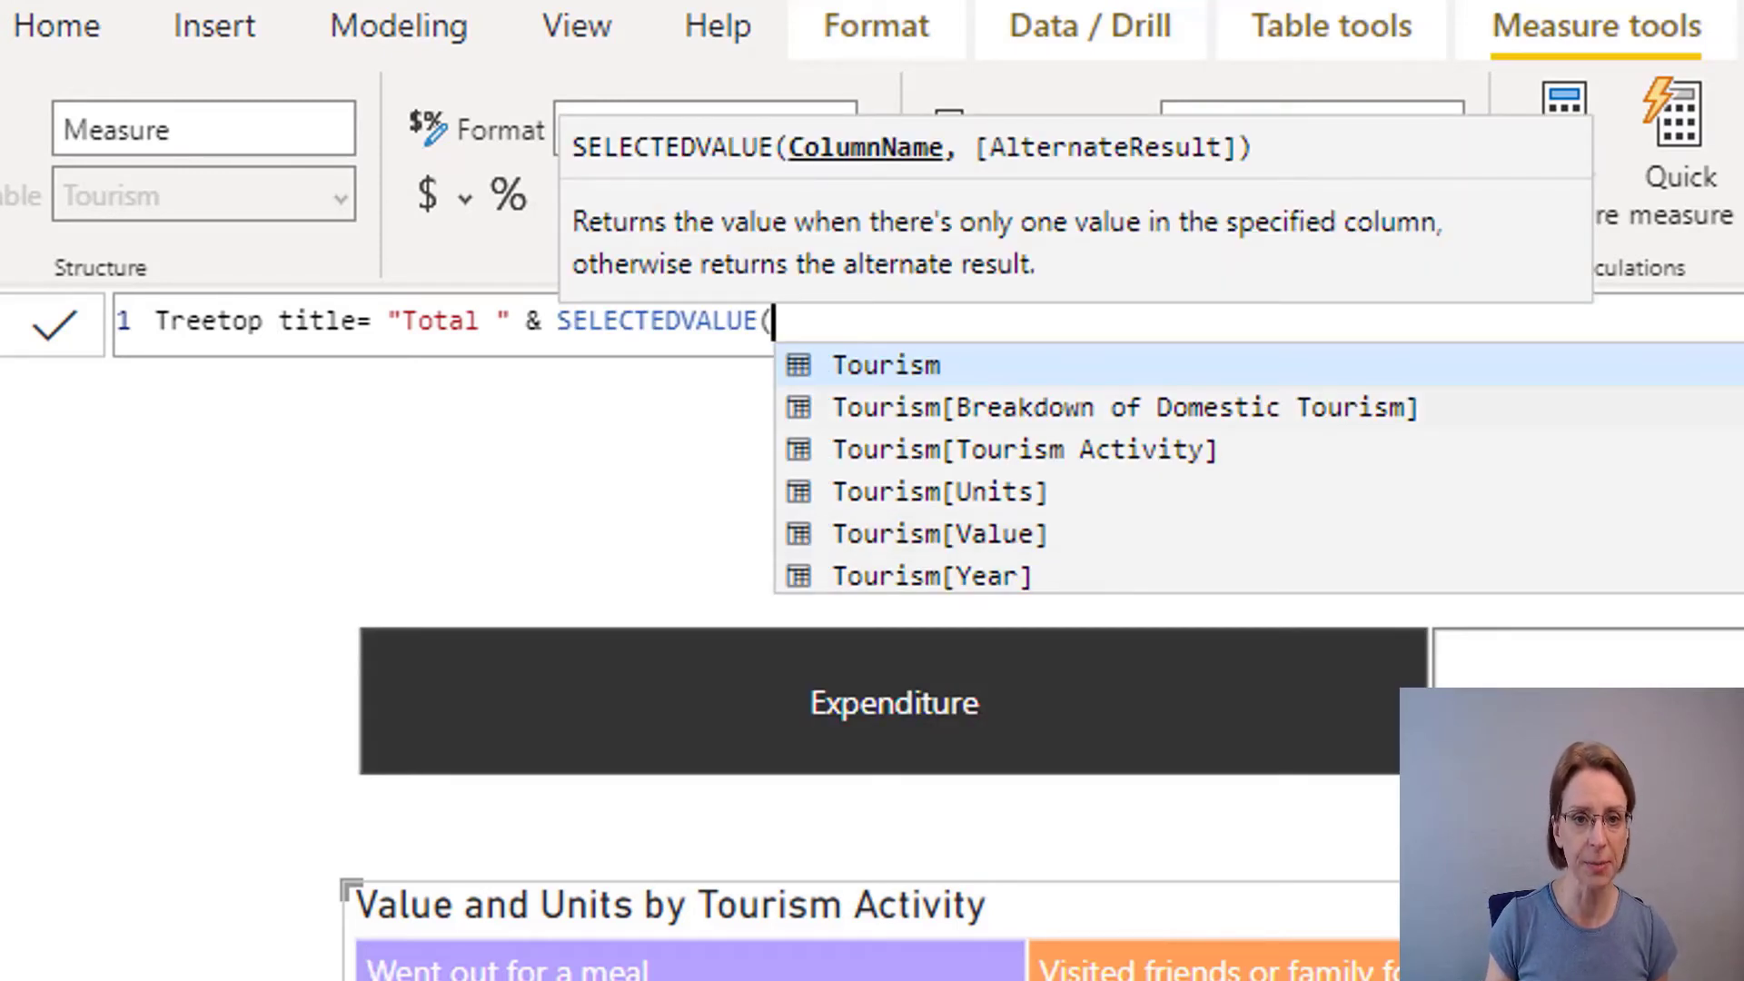
{"action": "left_click", "coordinate": [1125, 407]}
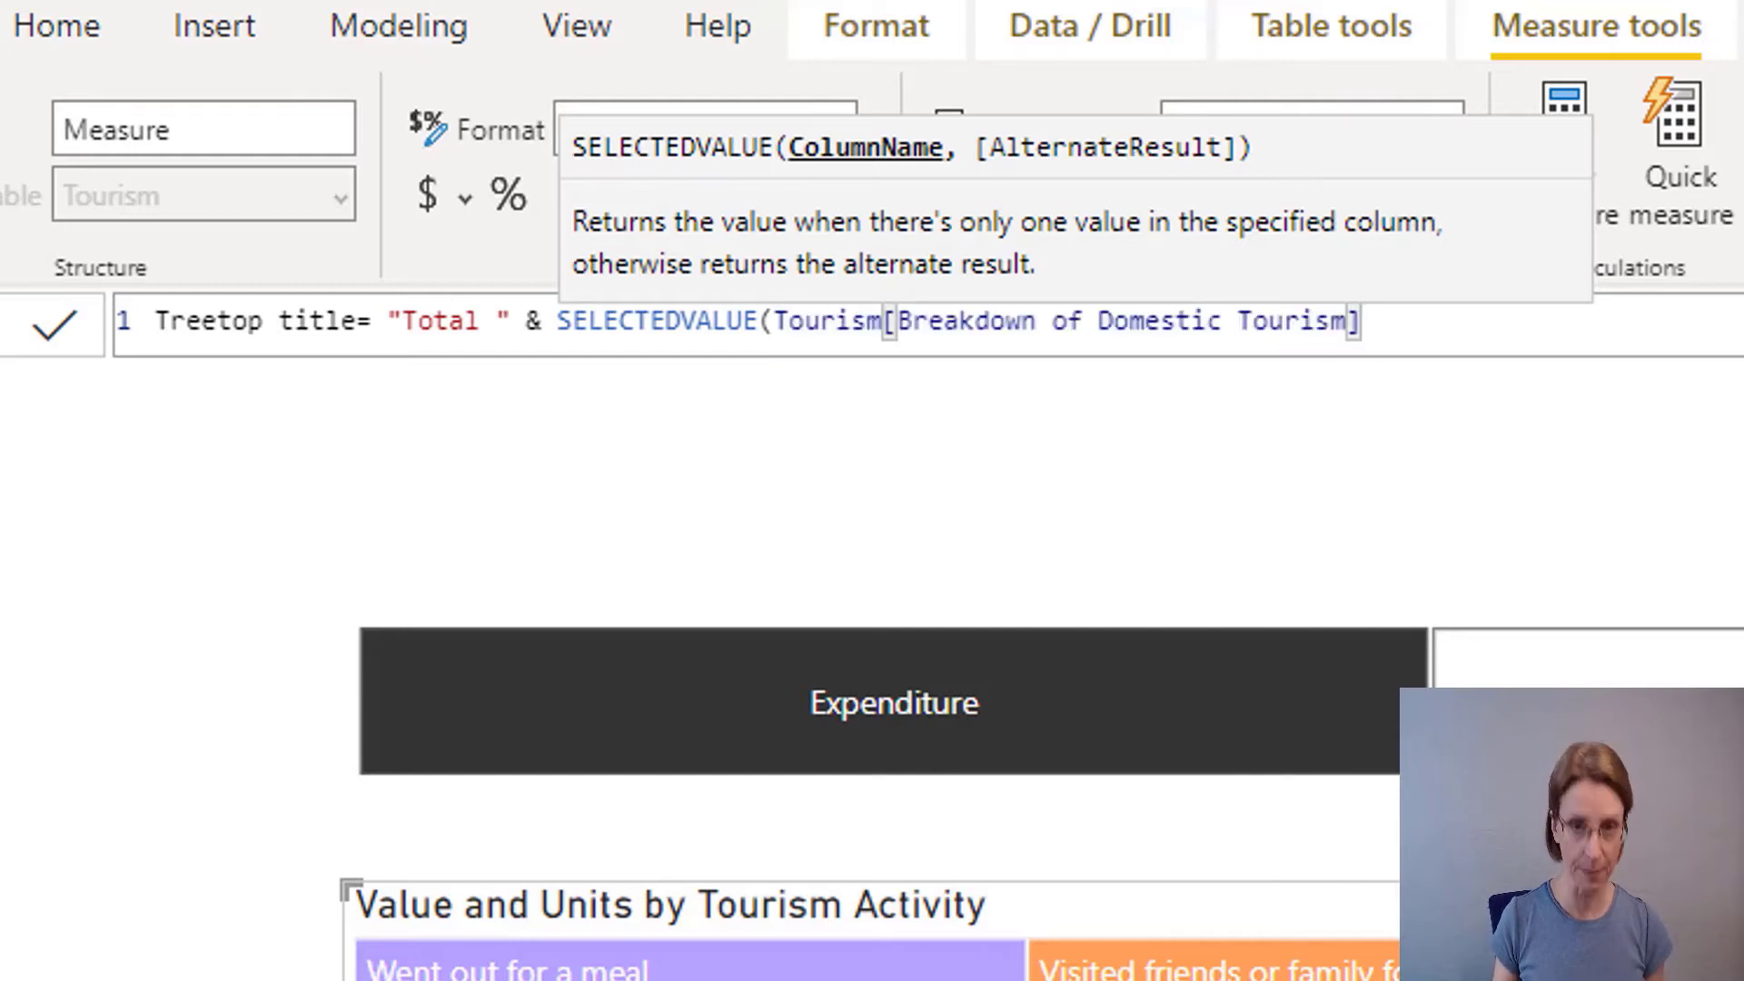
{"action": "type", "text": ")"}
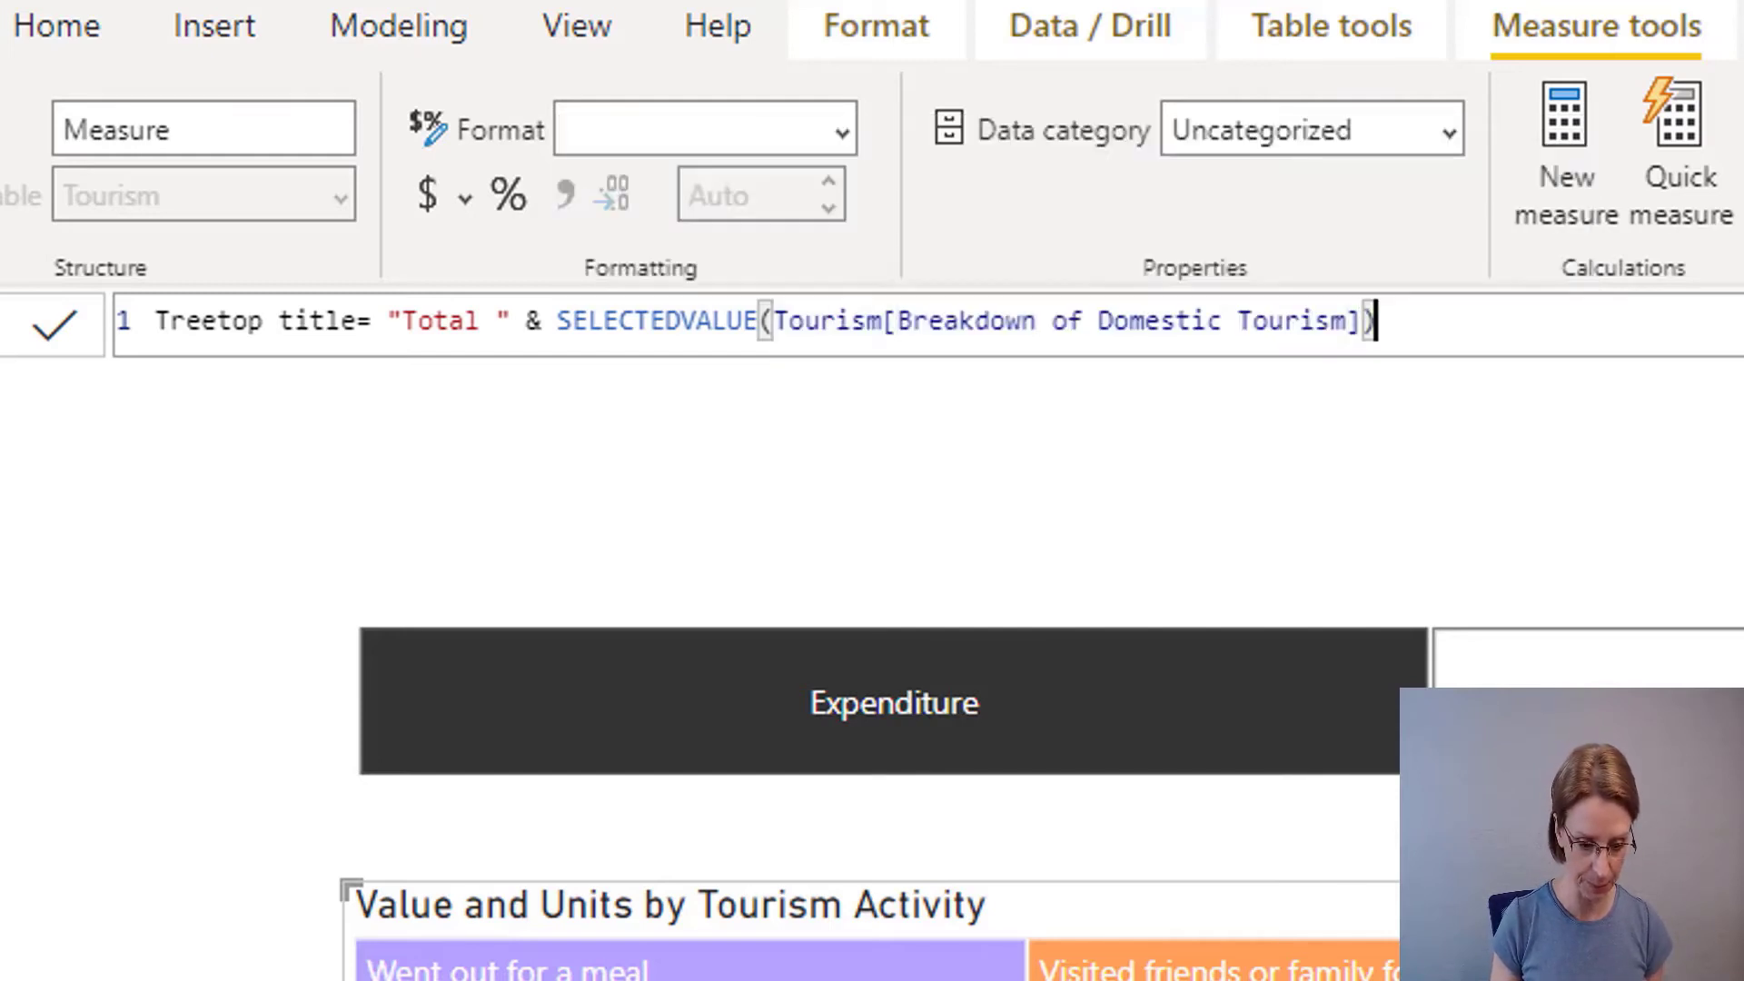
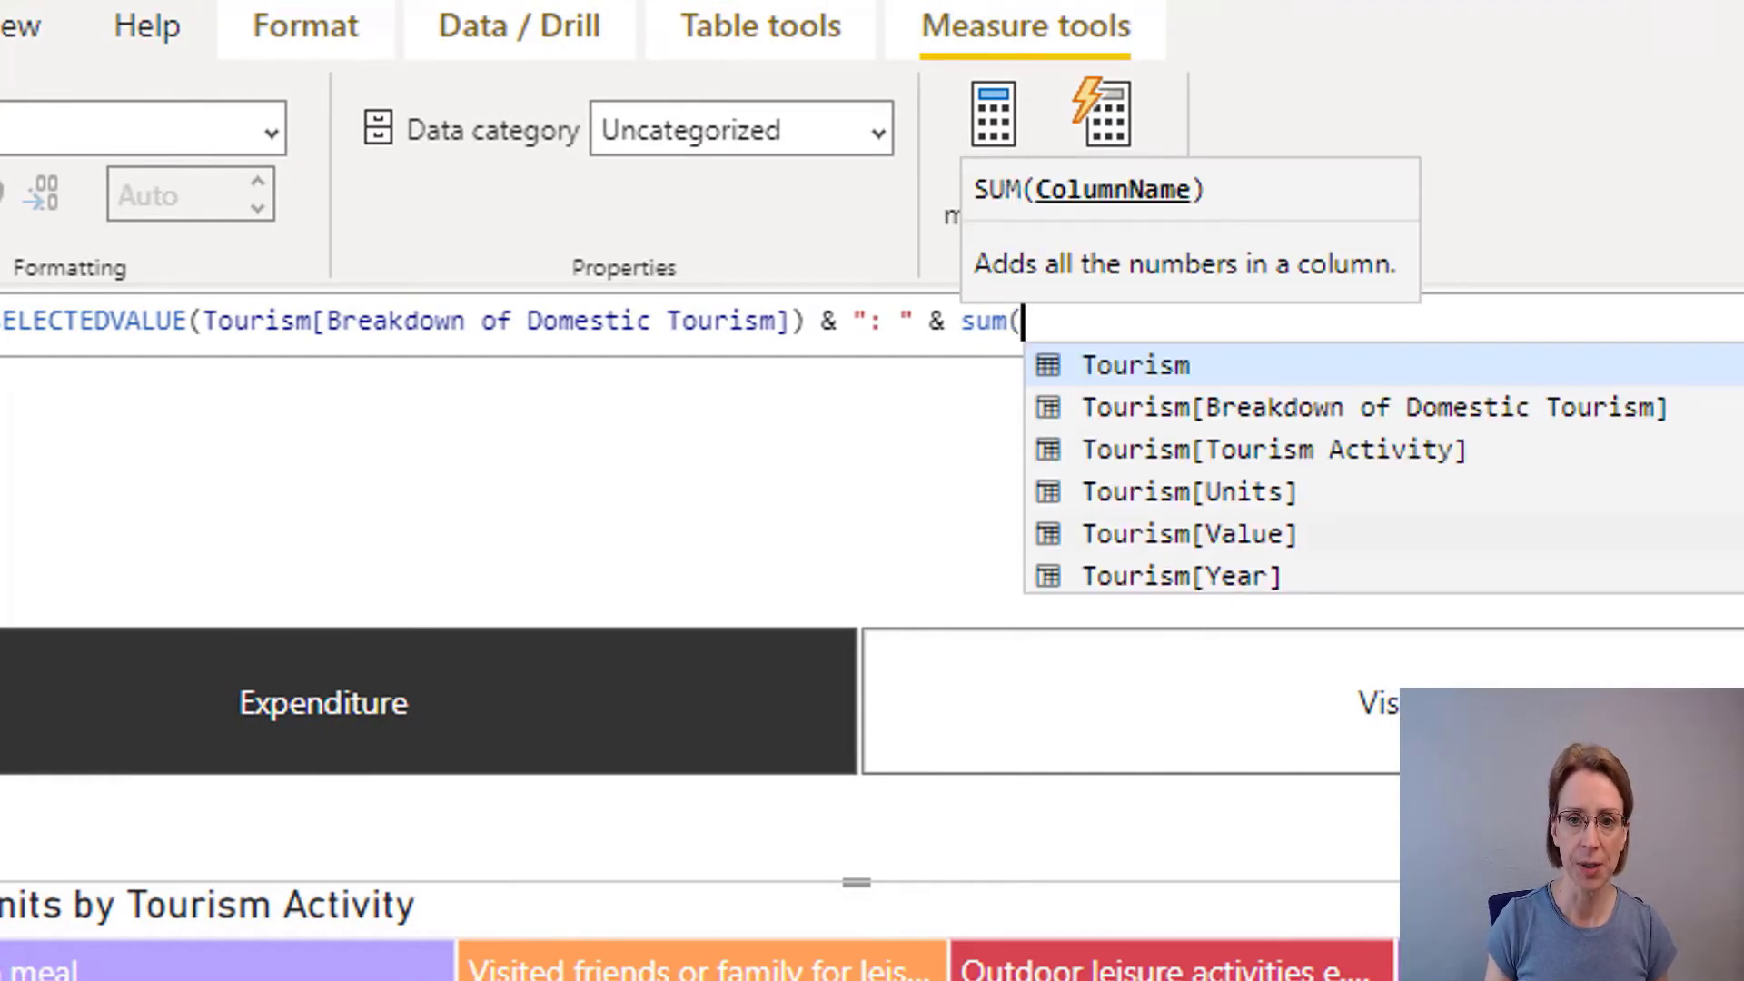
{"action": "left_click", "coordinate": [1190, 534]}
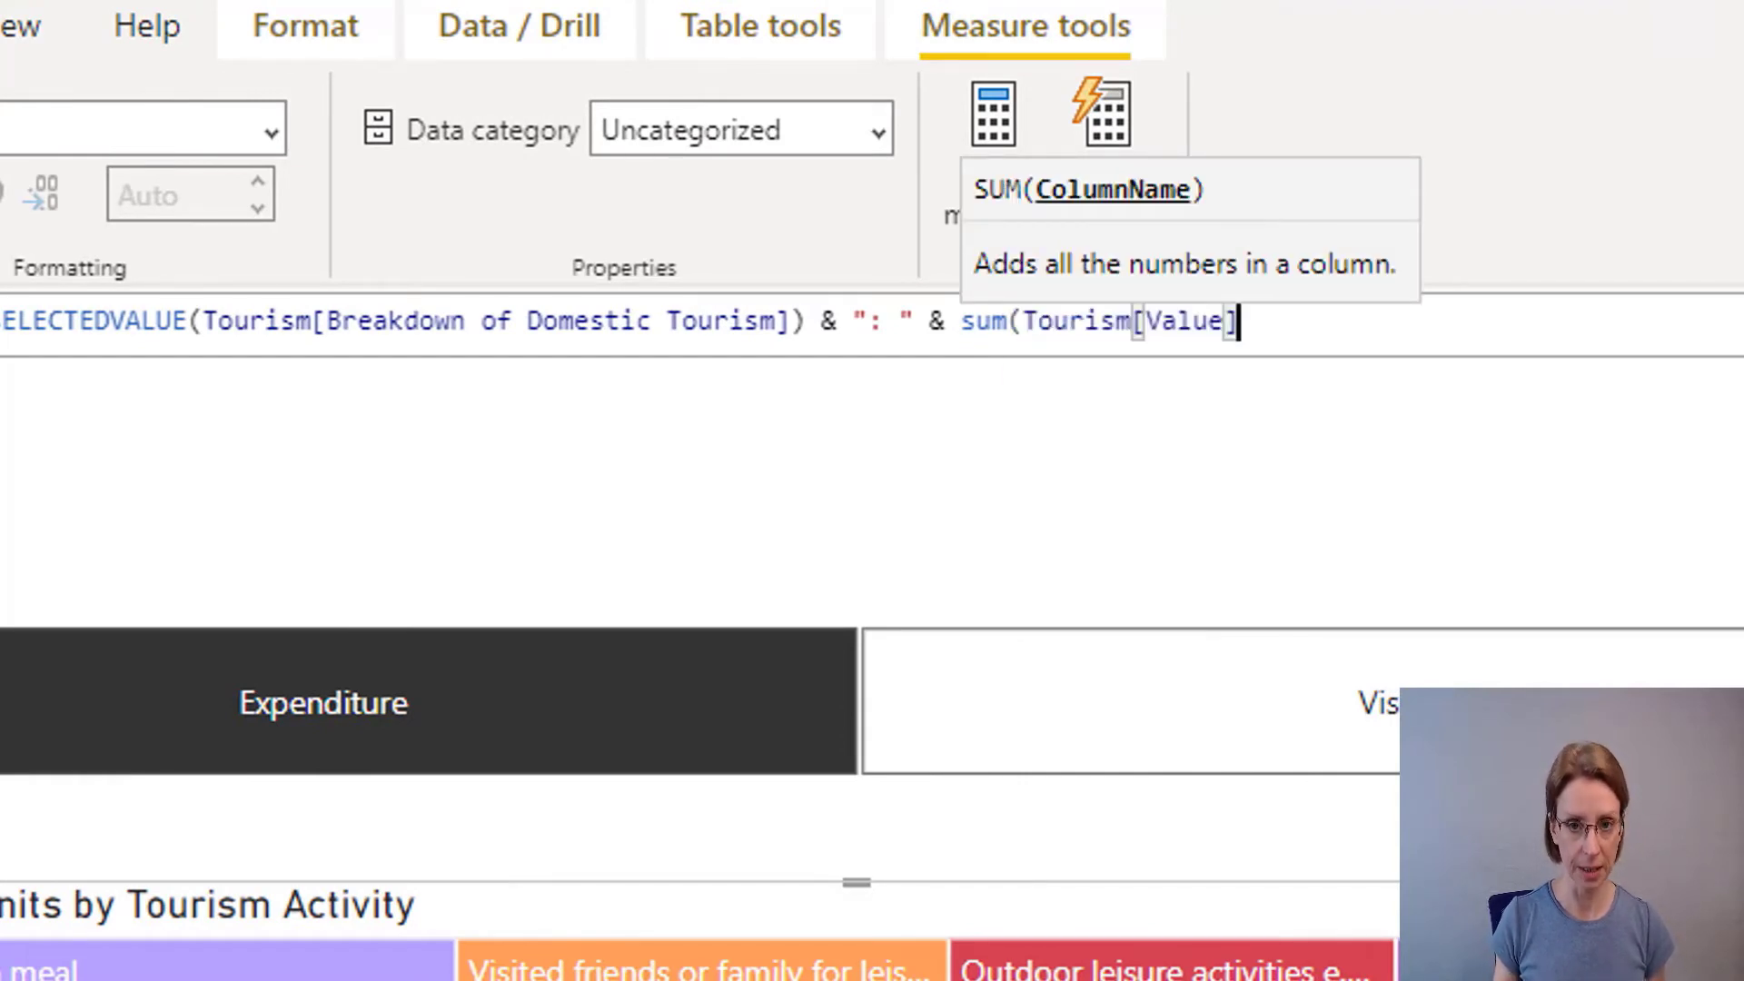
{"action": "type", "text": ")"}
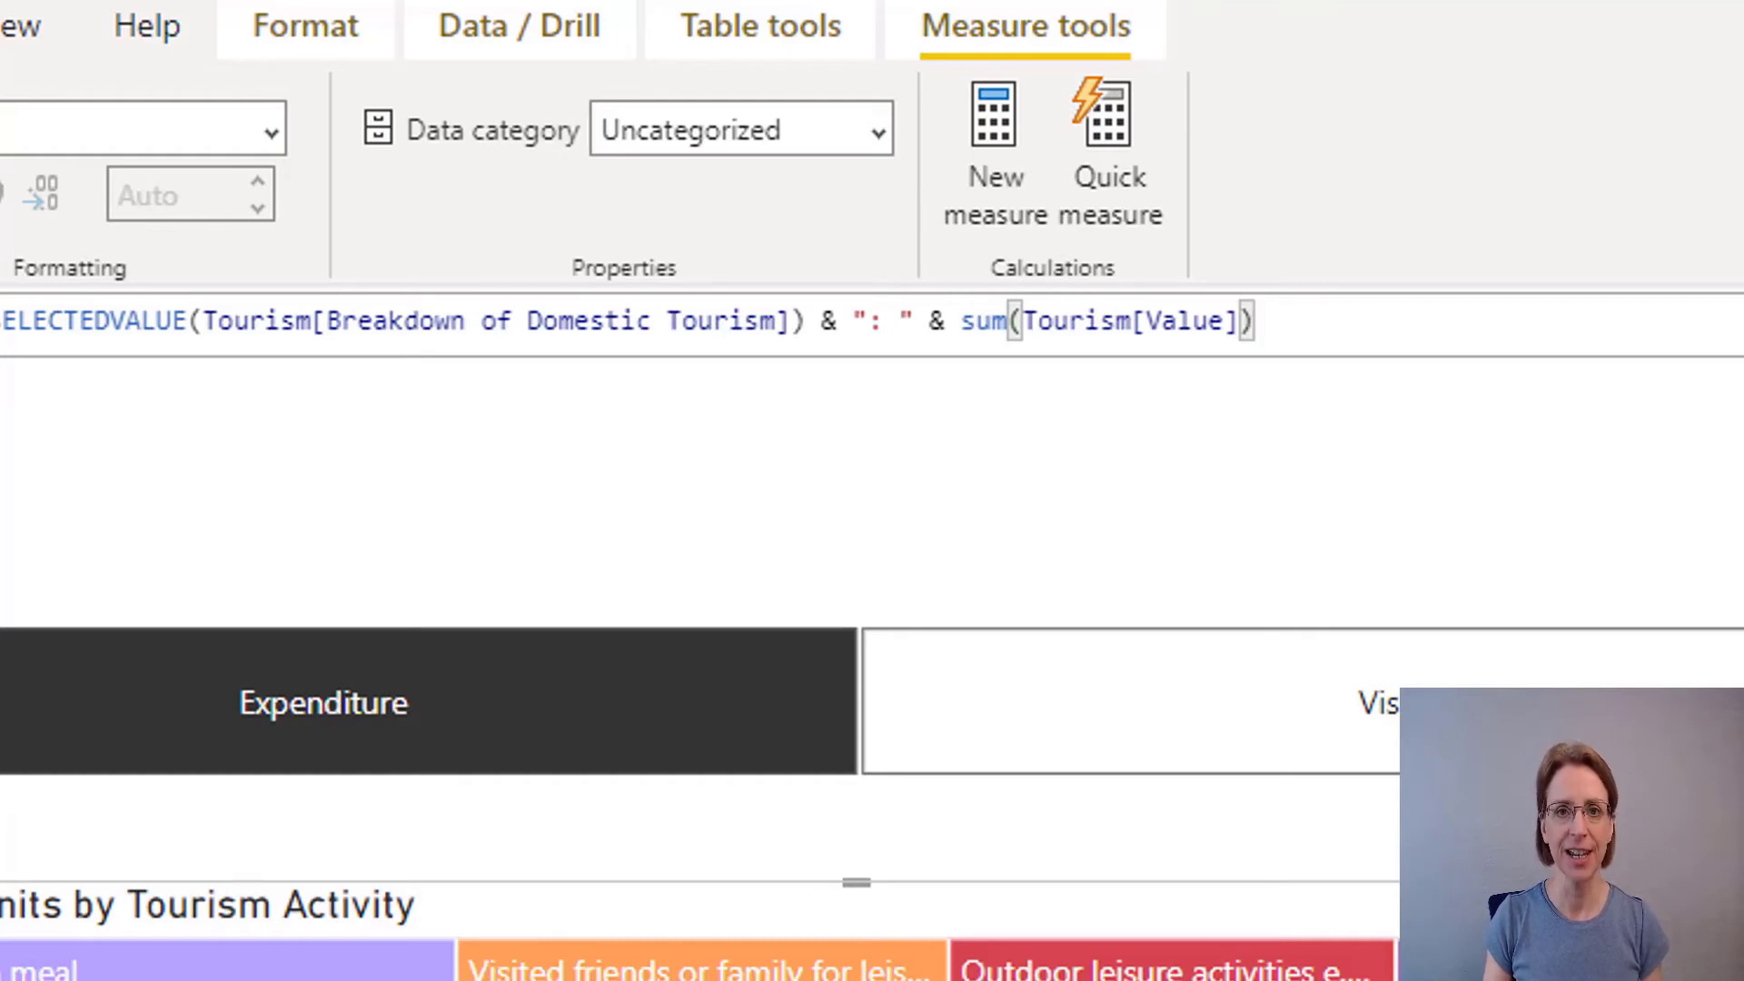
Step: Wrap the sum of Tourism[Value] in a FORMAT function using the number format "#,##0"
{"action": "left_click", "coordinate": [962, 321]}
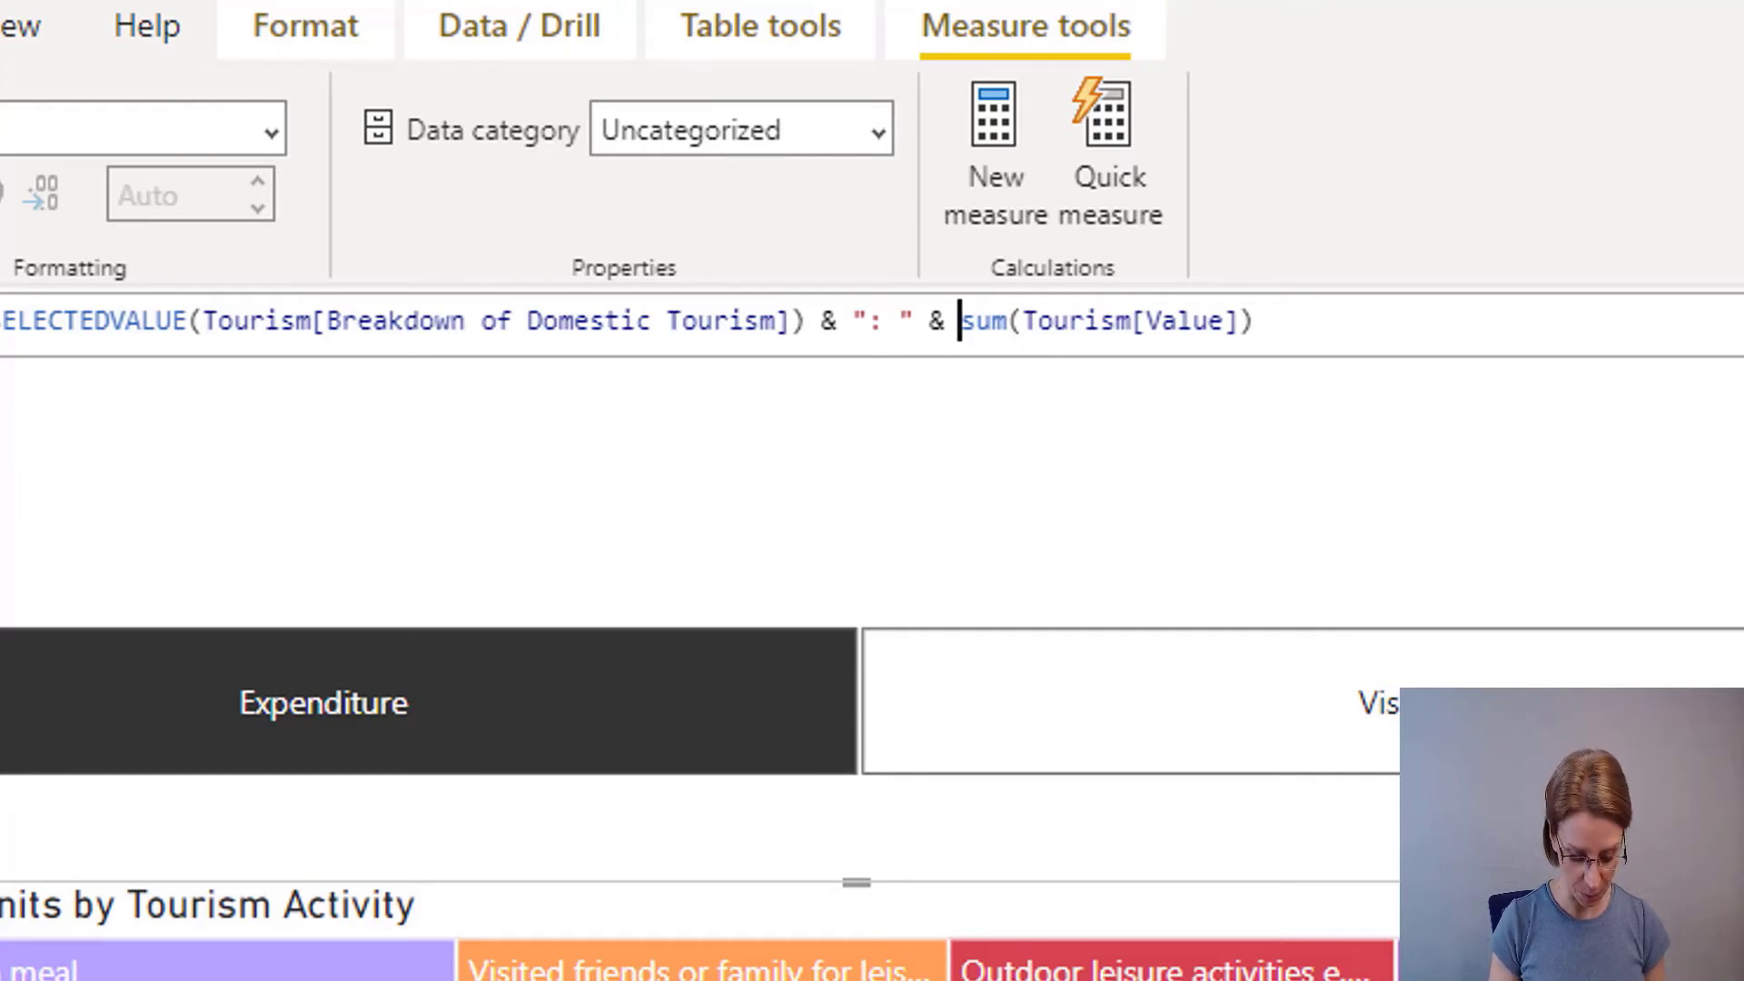
{"action": "type", "text": "FORMAT"}
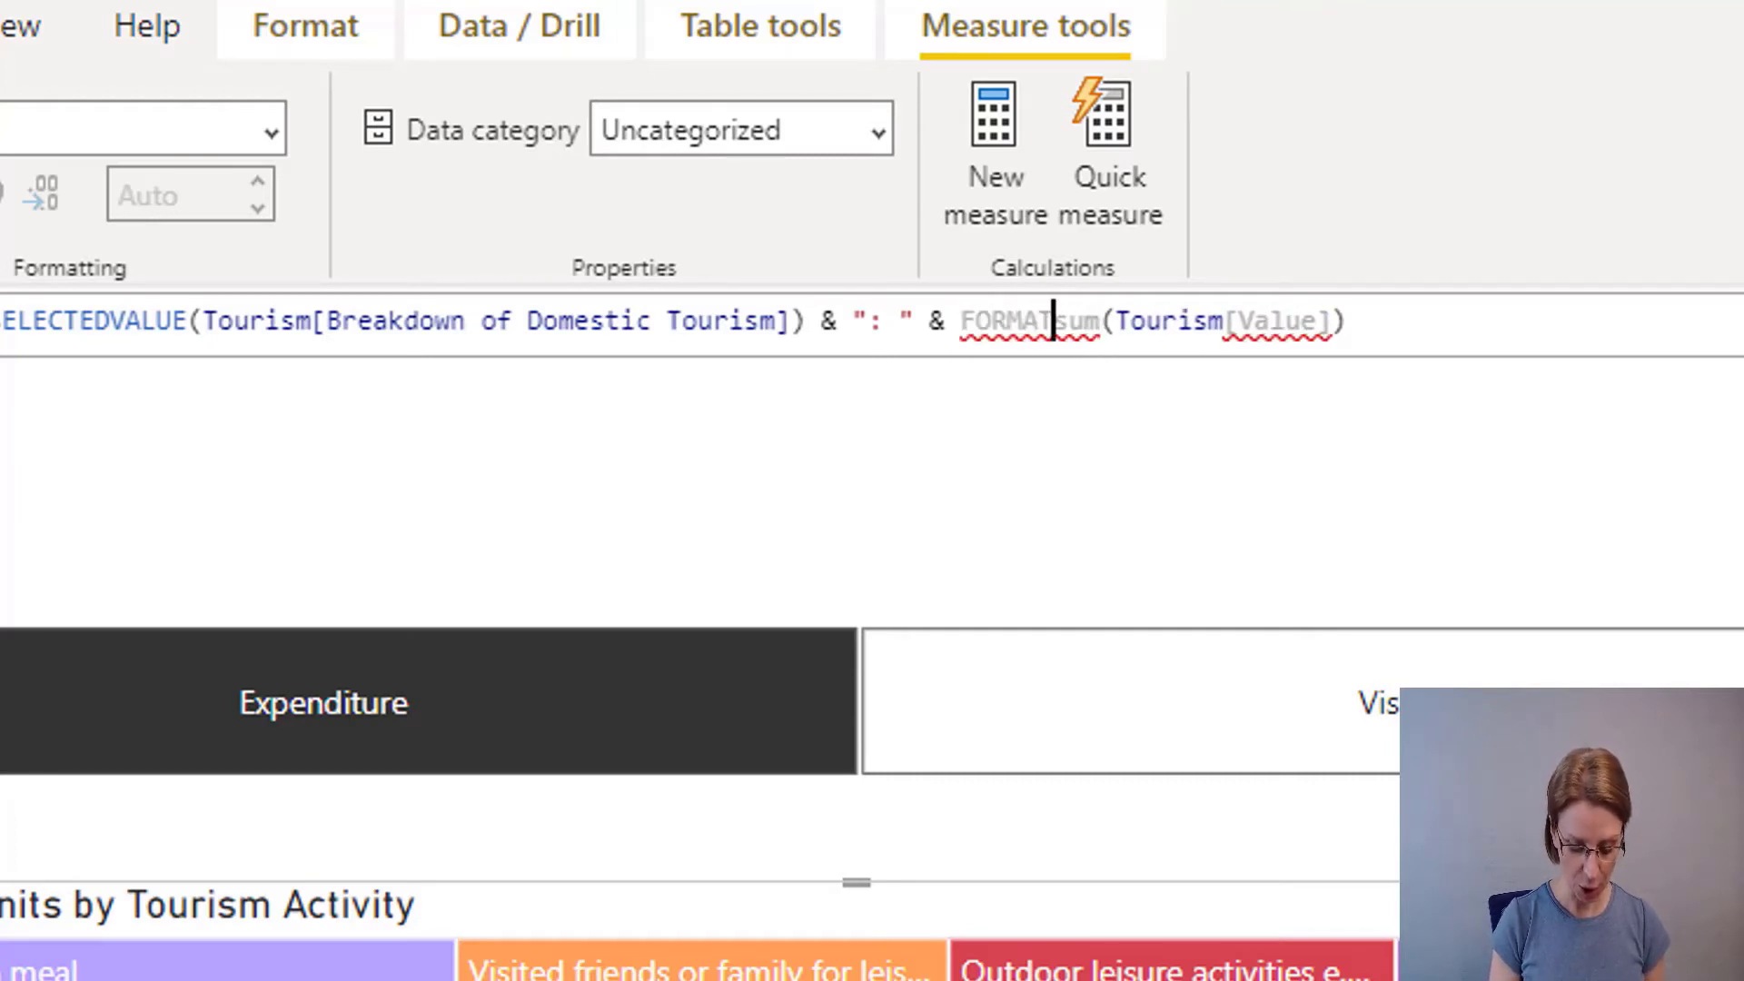
{"action": "type", "text": "("}
{"action": "key", "text": "End"}
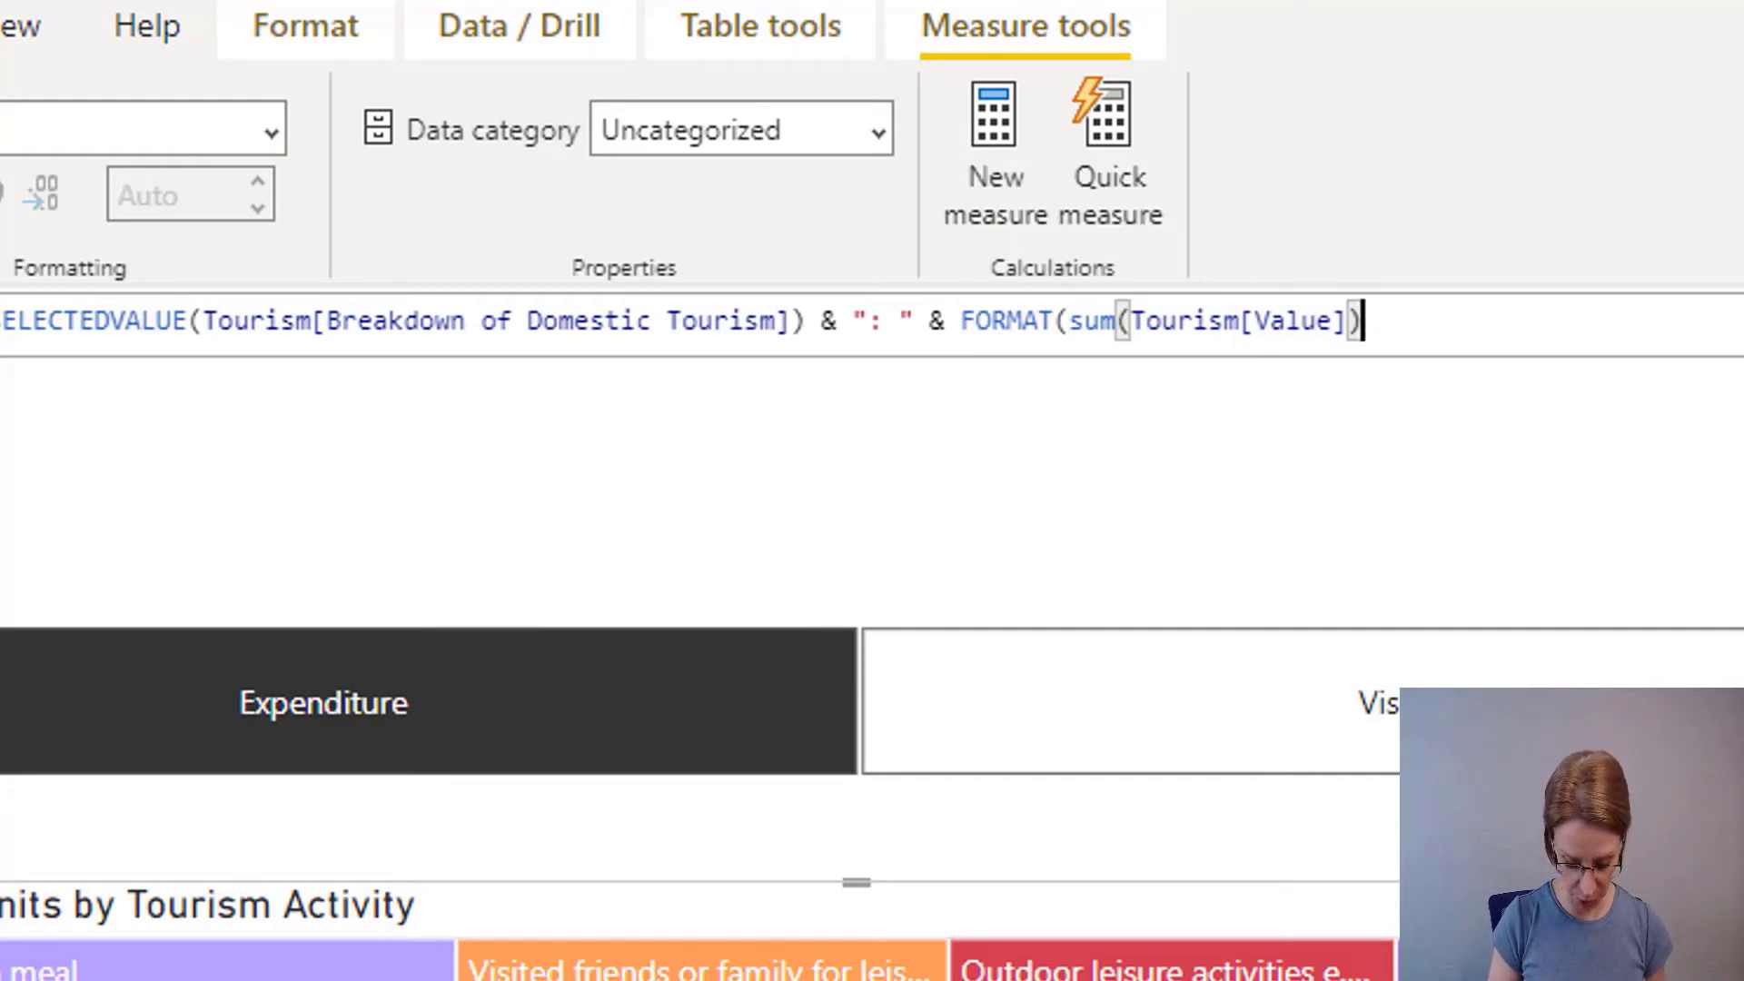
{"action": "type", "text": ", "}
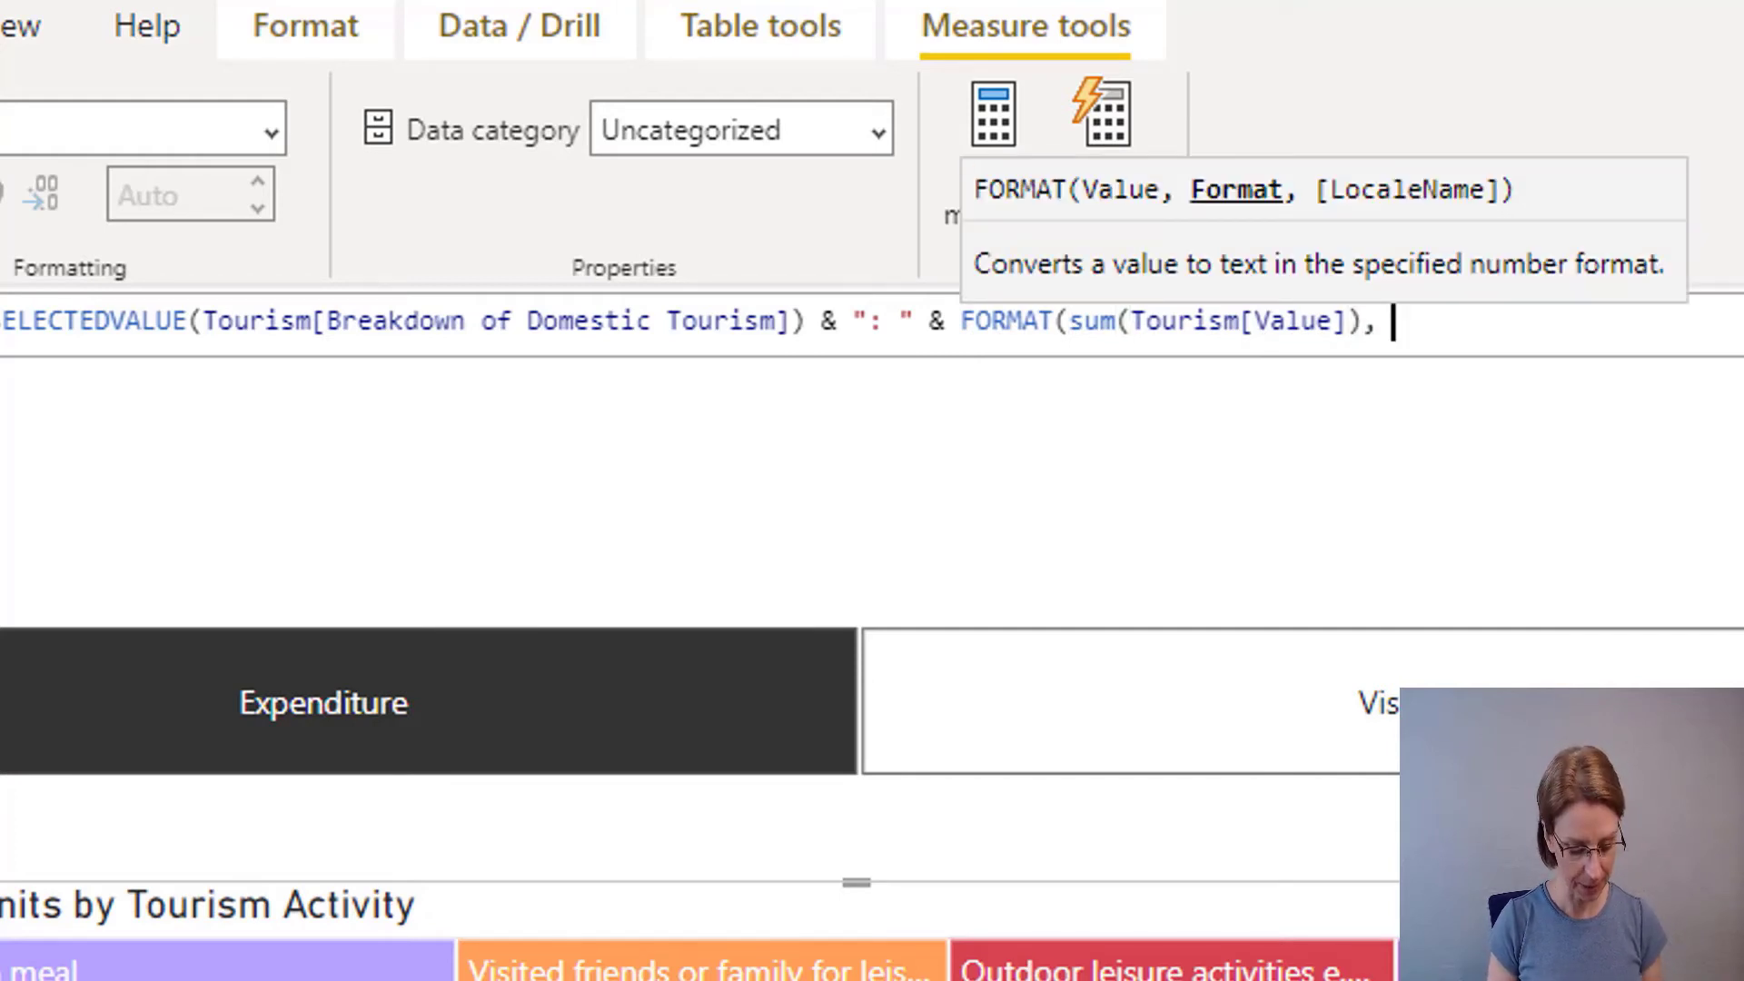
{"action": "type", "text": "\""}
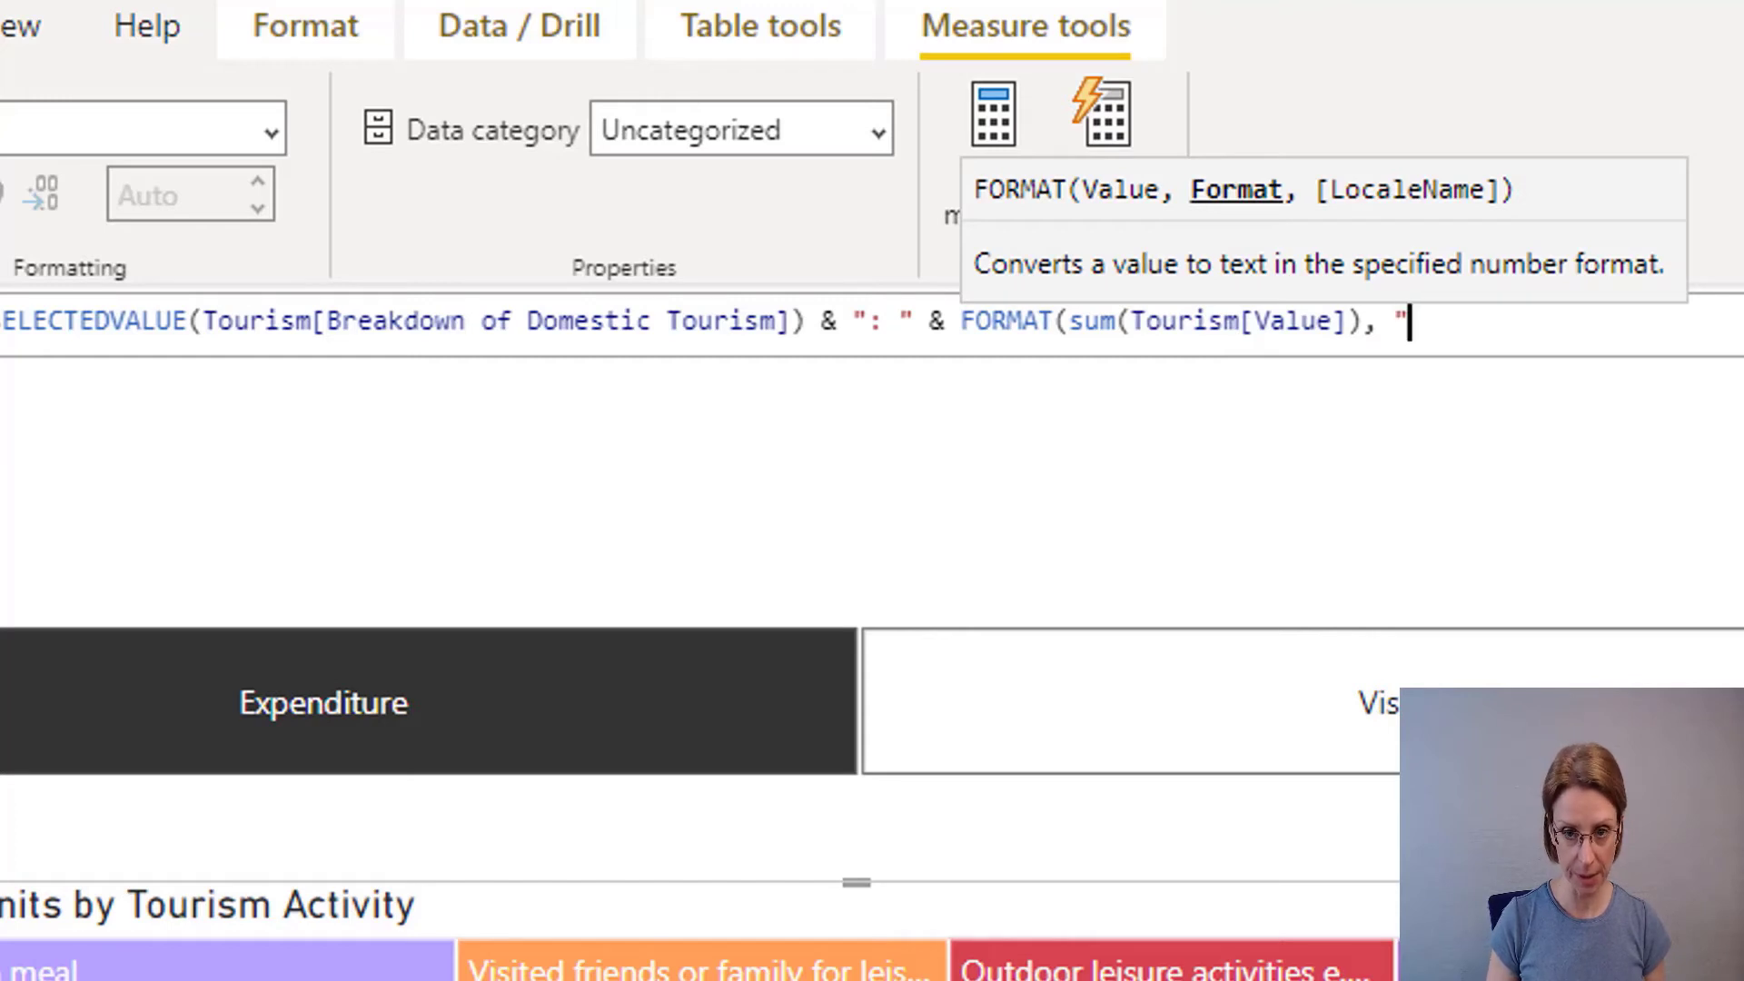
{"action": "type", "text": "#"}
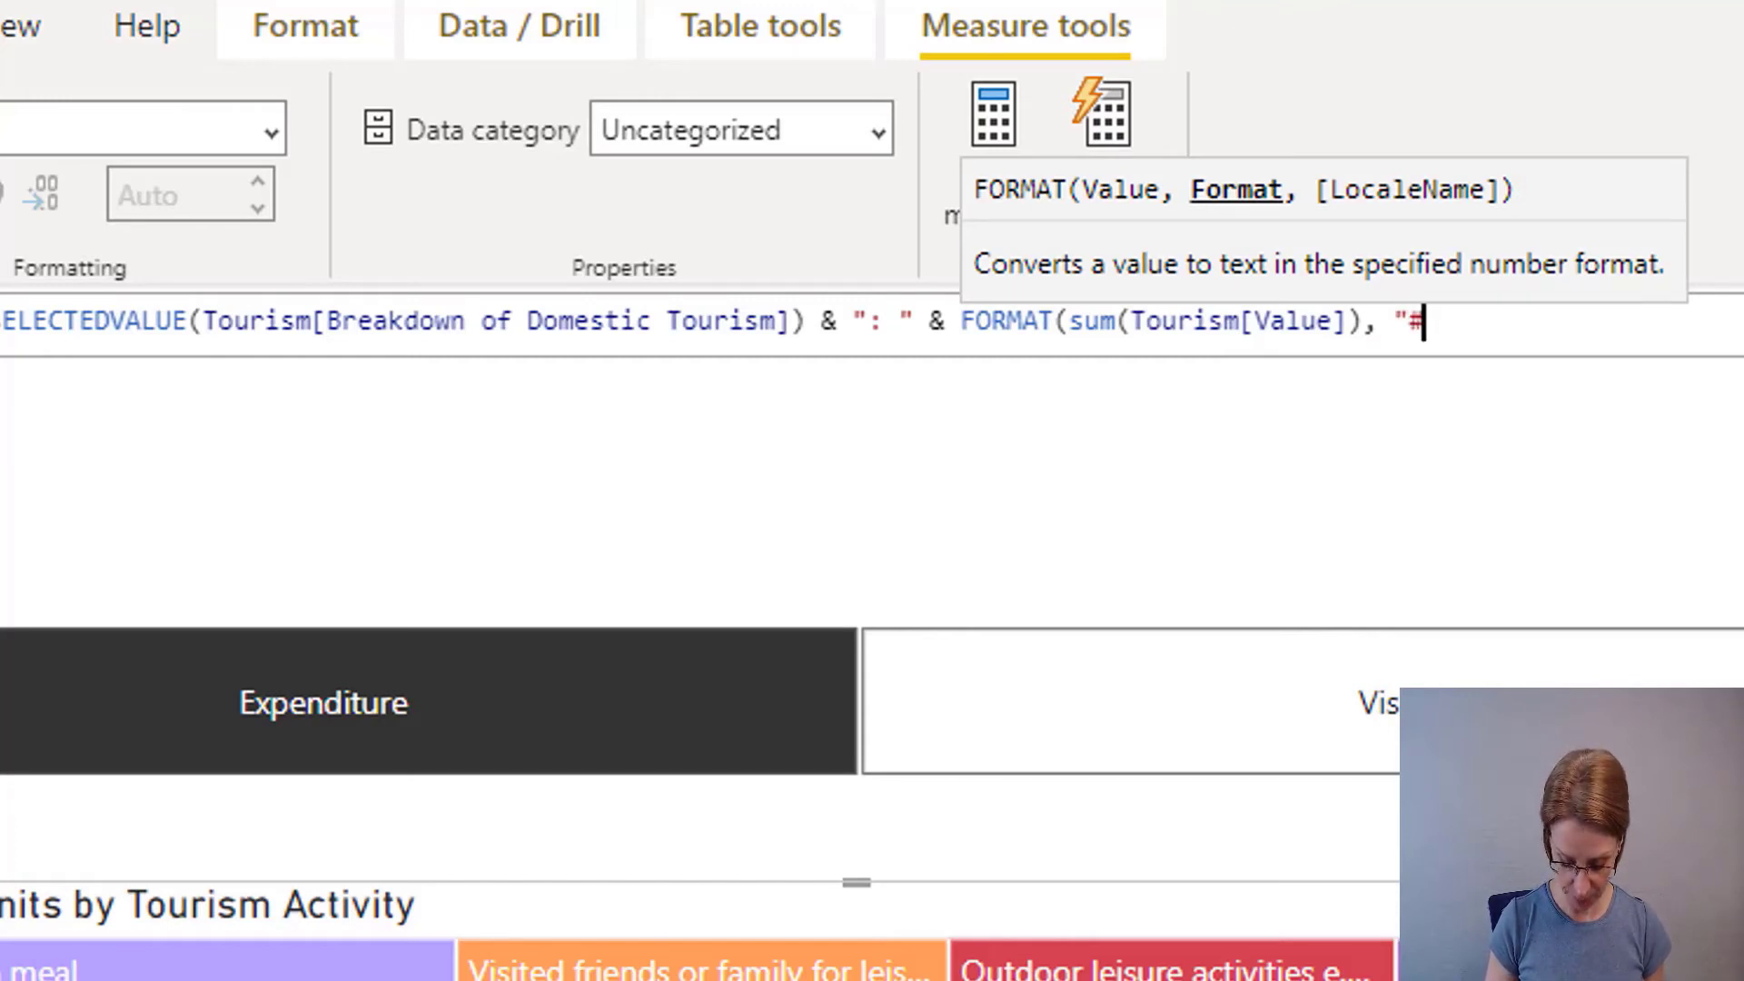
{"action": "type", "text": ",##0"}
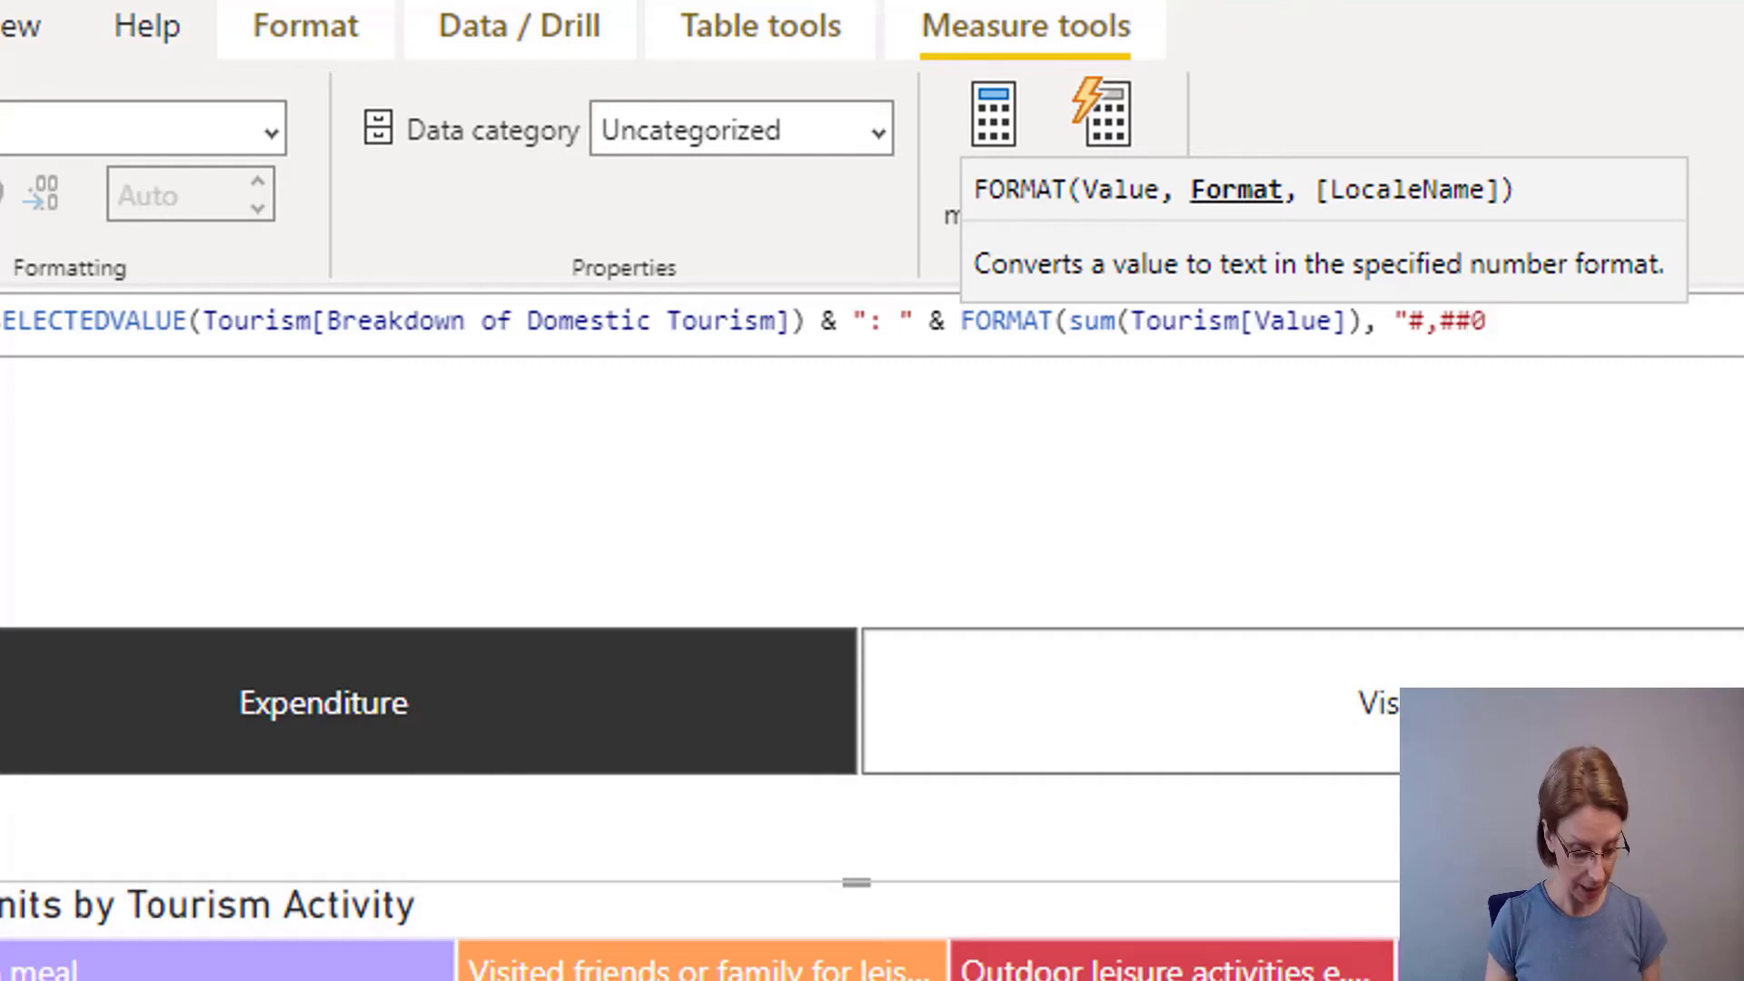
{"action": "type", "text": "\""}
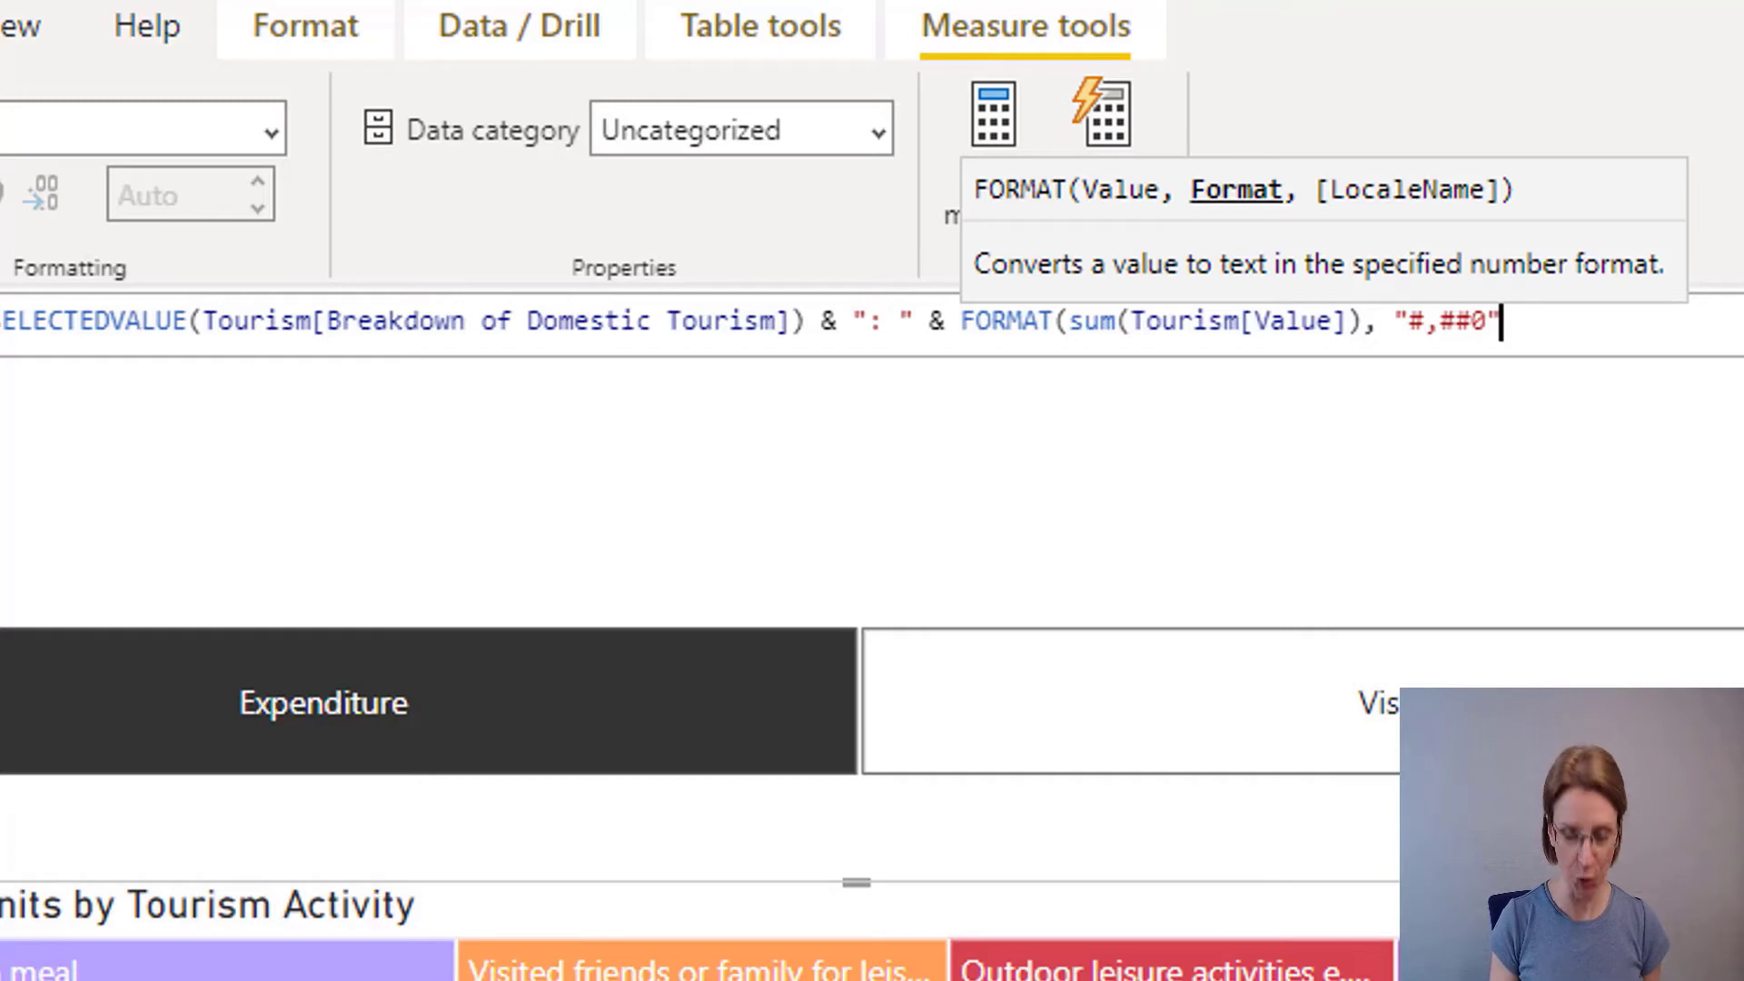
{"action": "type", "text": ")"}
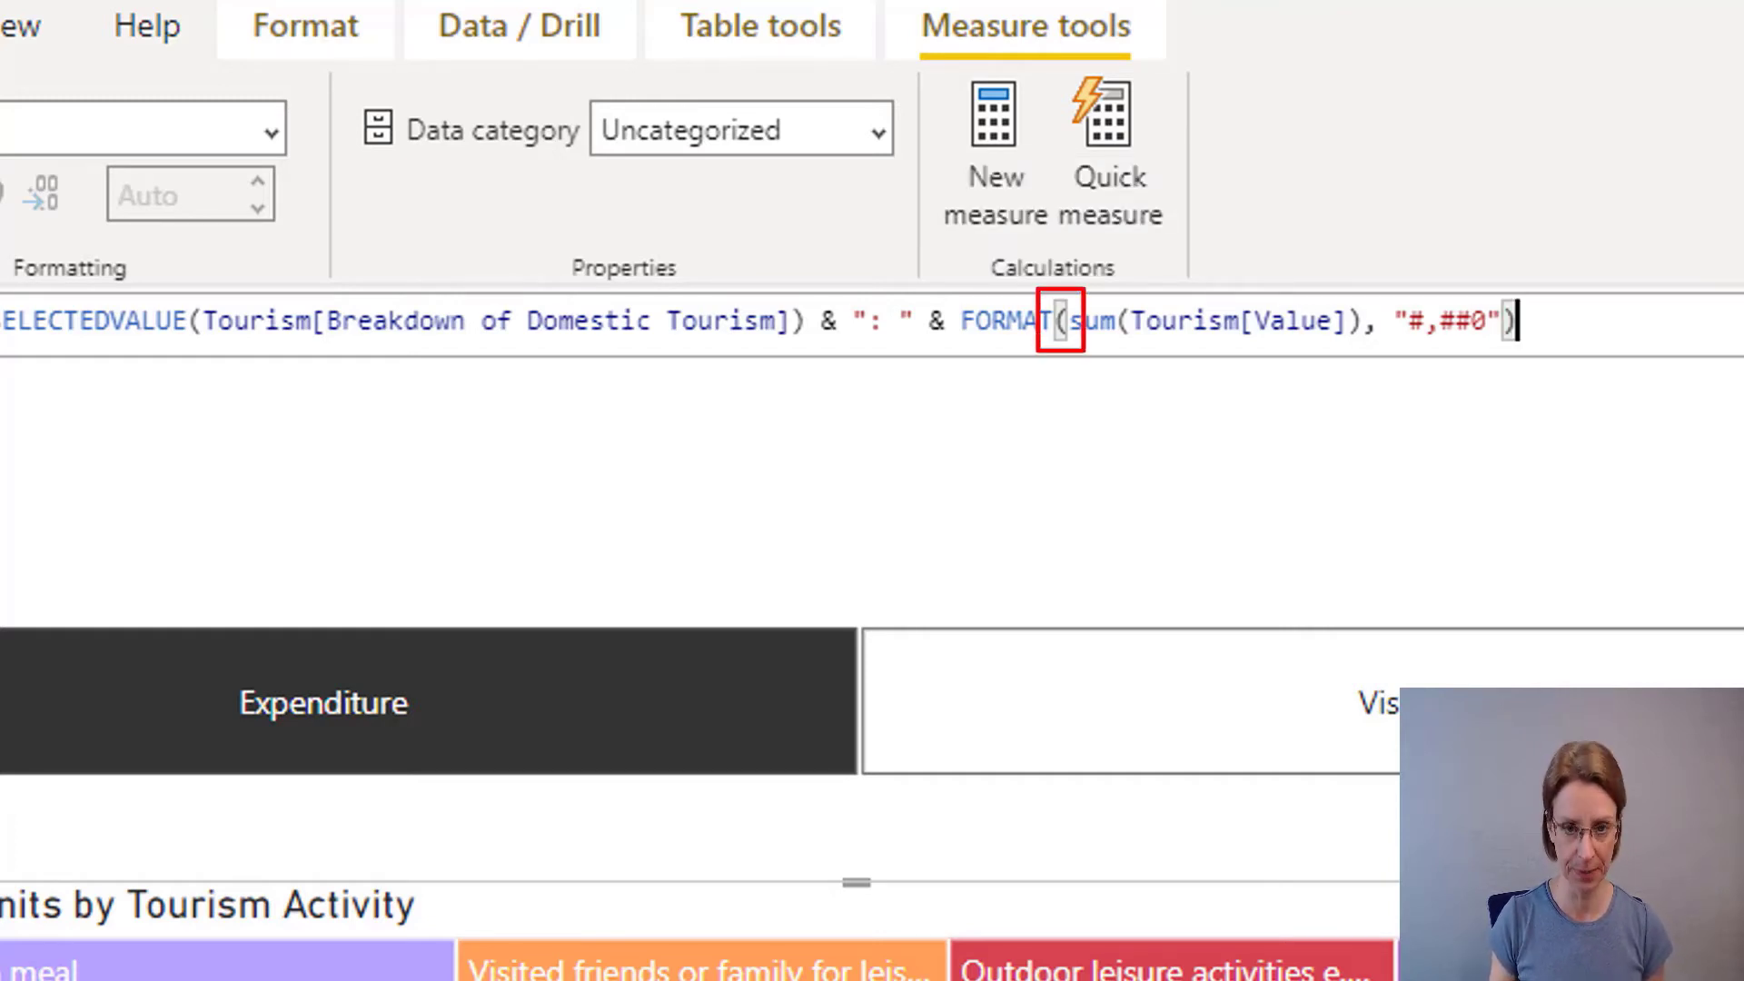
Step: Append & " " & VALUES(Tourism[Units]) to the Treetop title expression and commit the measure
{"action": "type", "text": " &"}
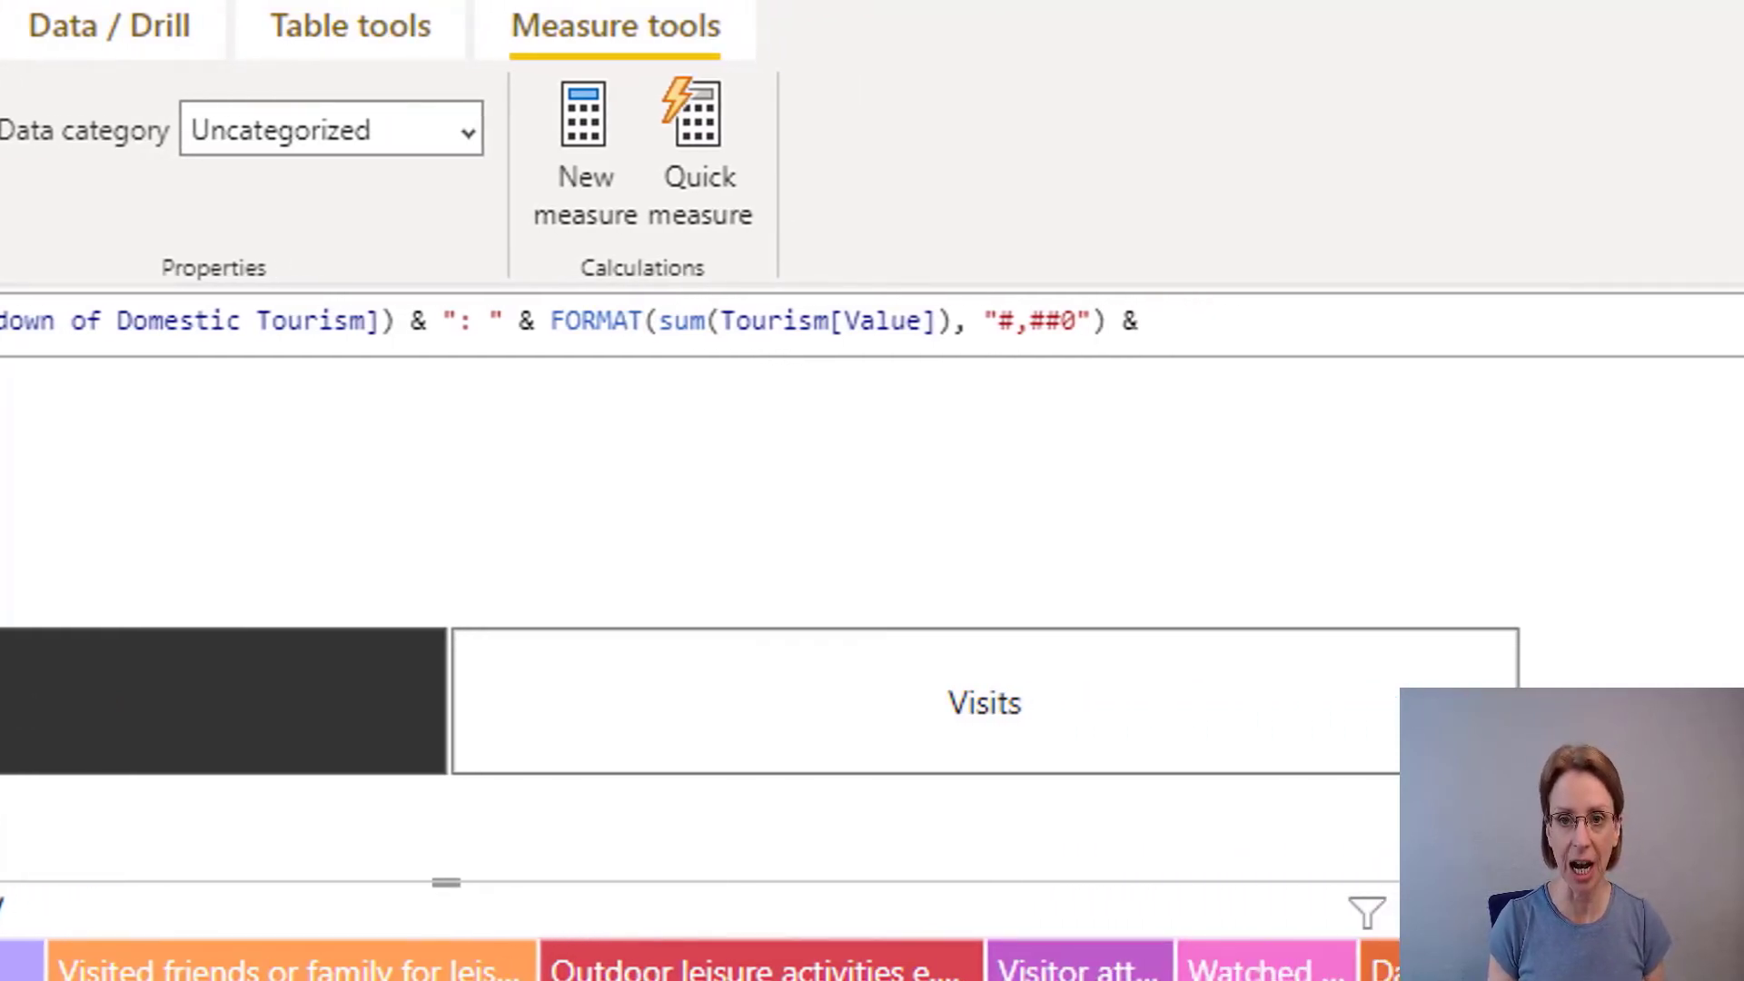
{"action": "type", "text": "\""}
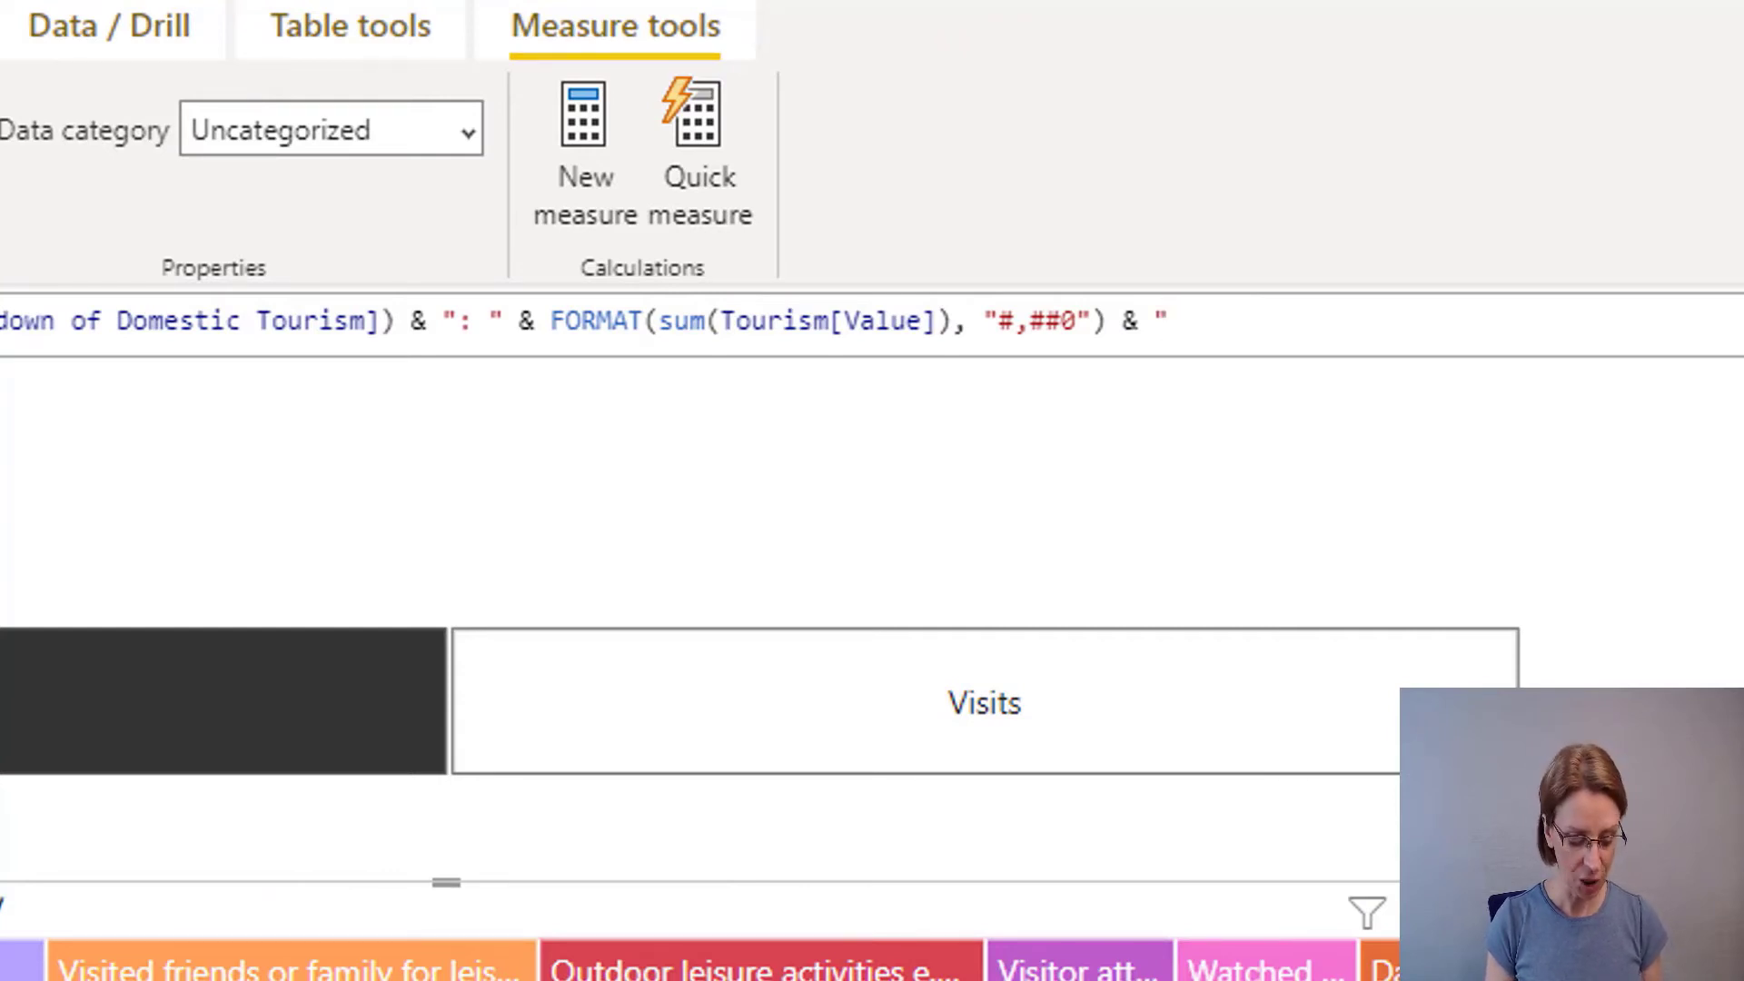
{"action": "type", "text": " \""}
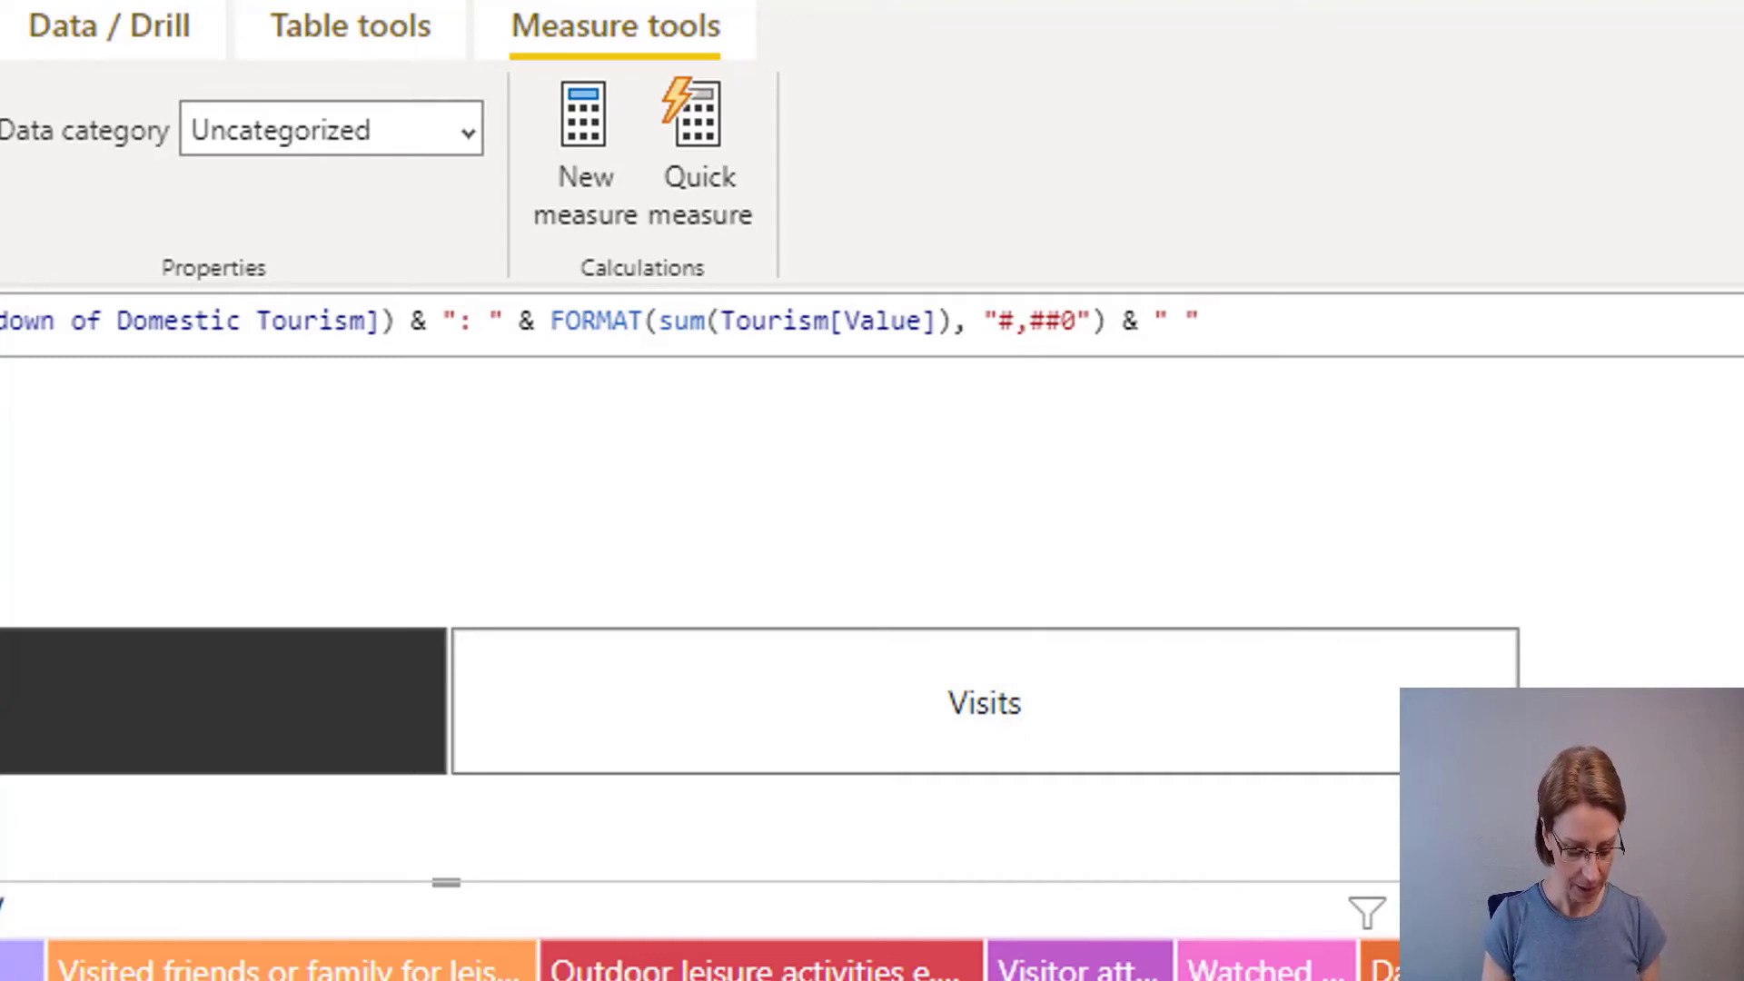
{"action": "type", "text": "& "}
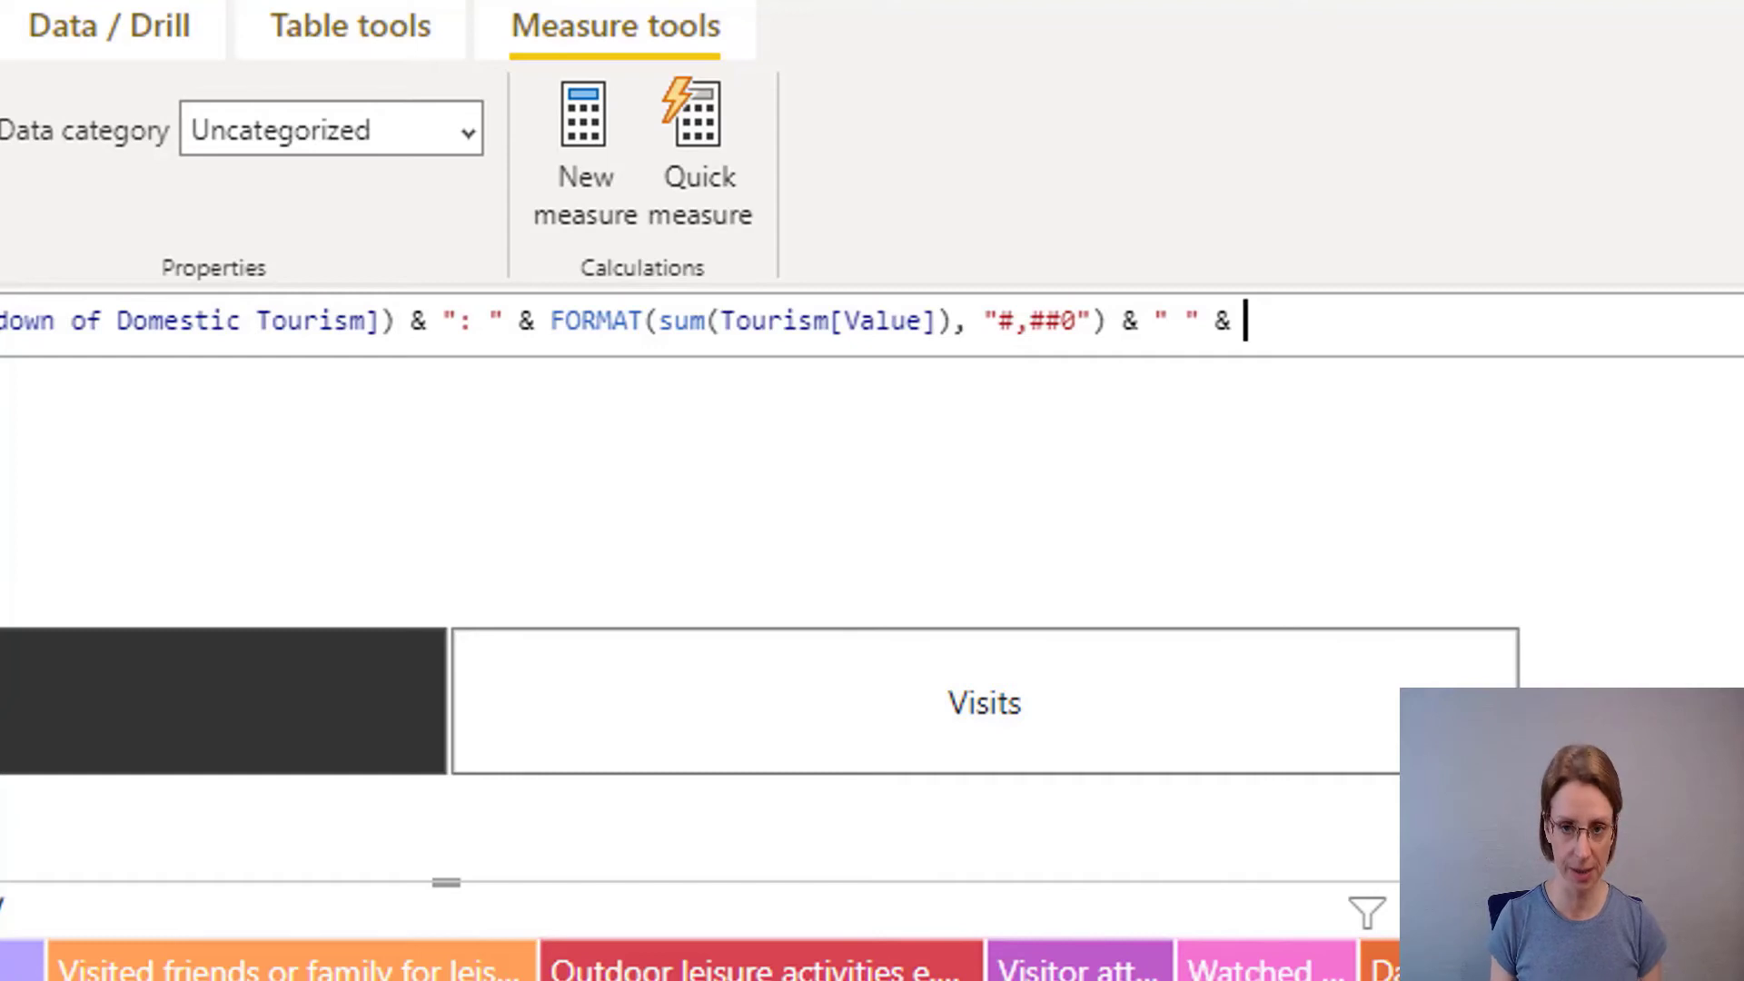
{"action": "type", "text": "V"}
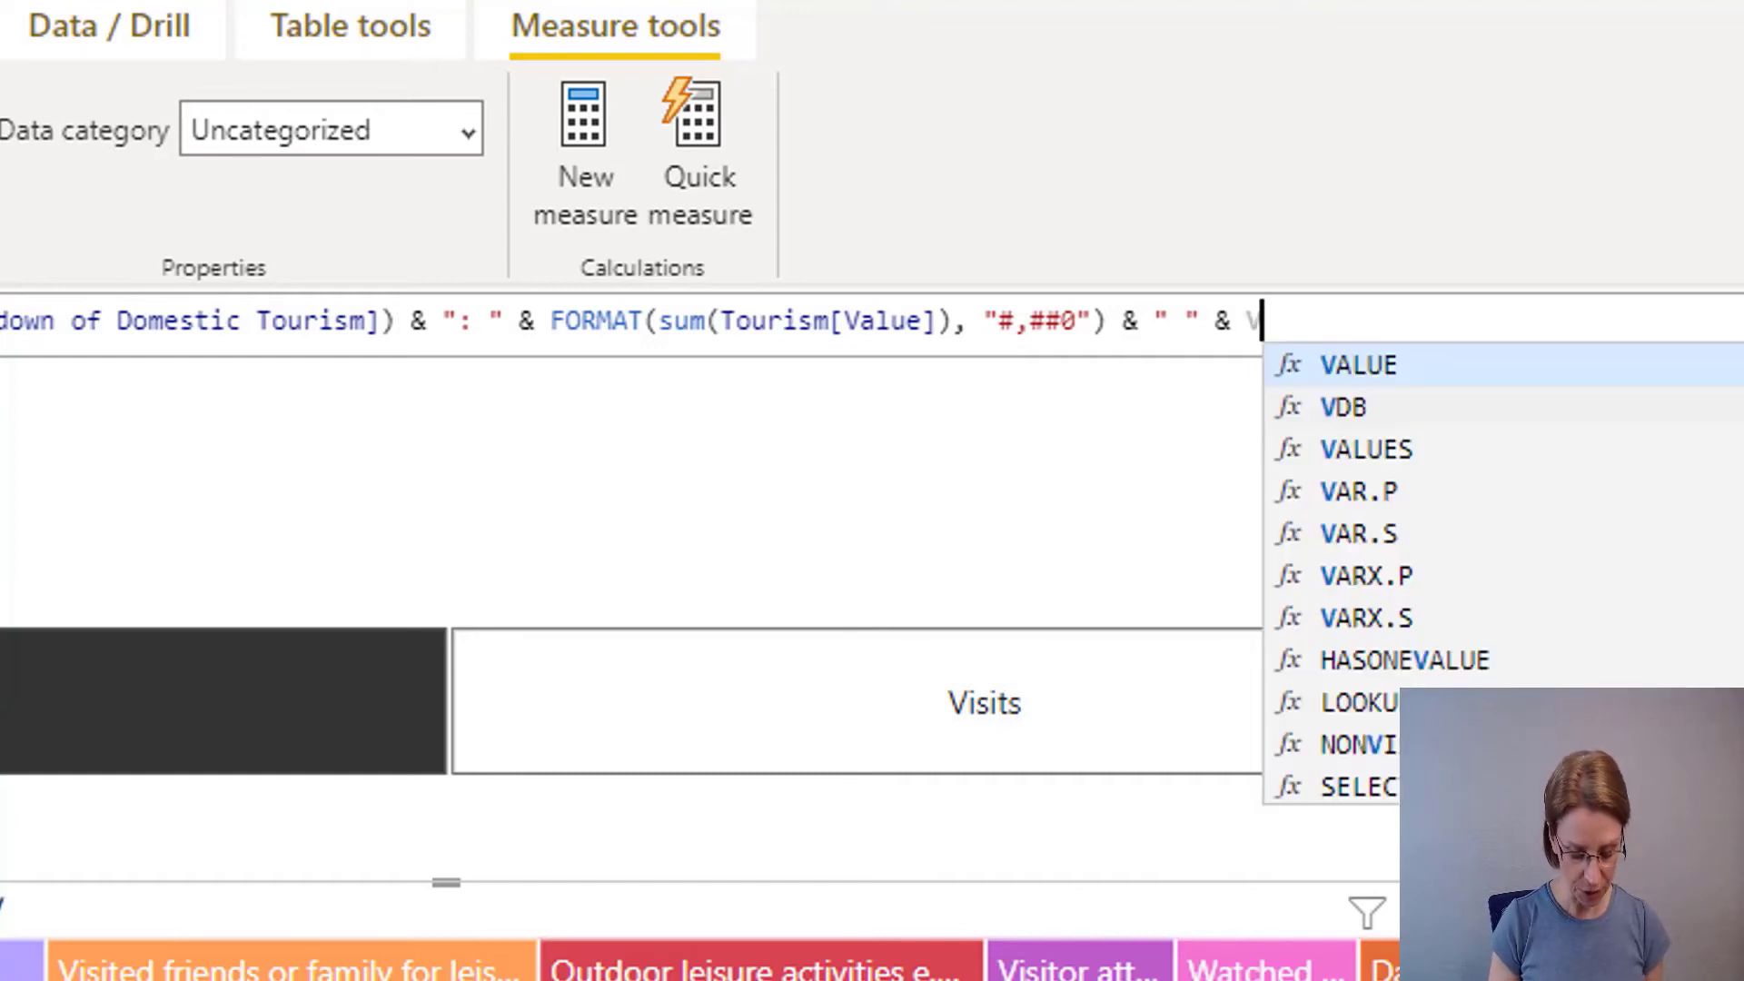
{"action": "type", "text": "ALUES("}
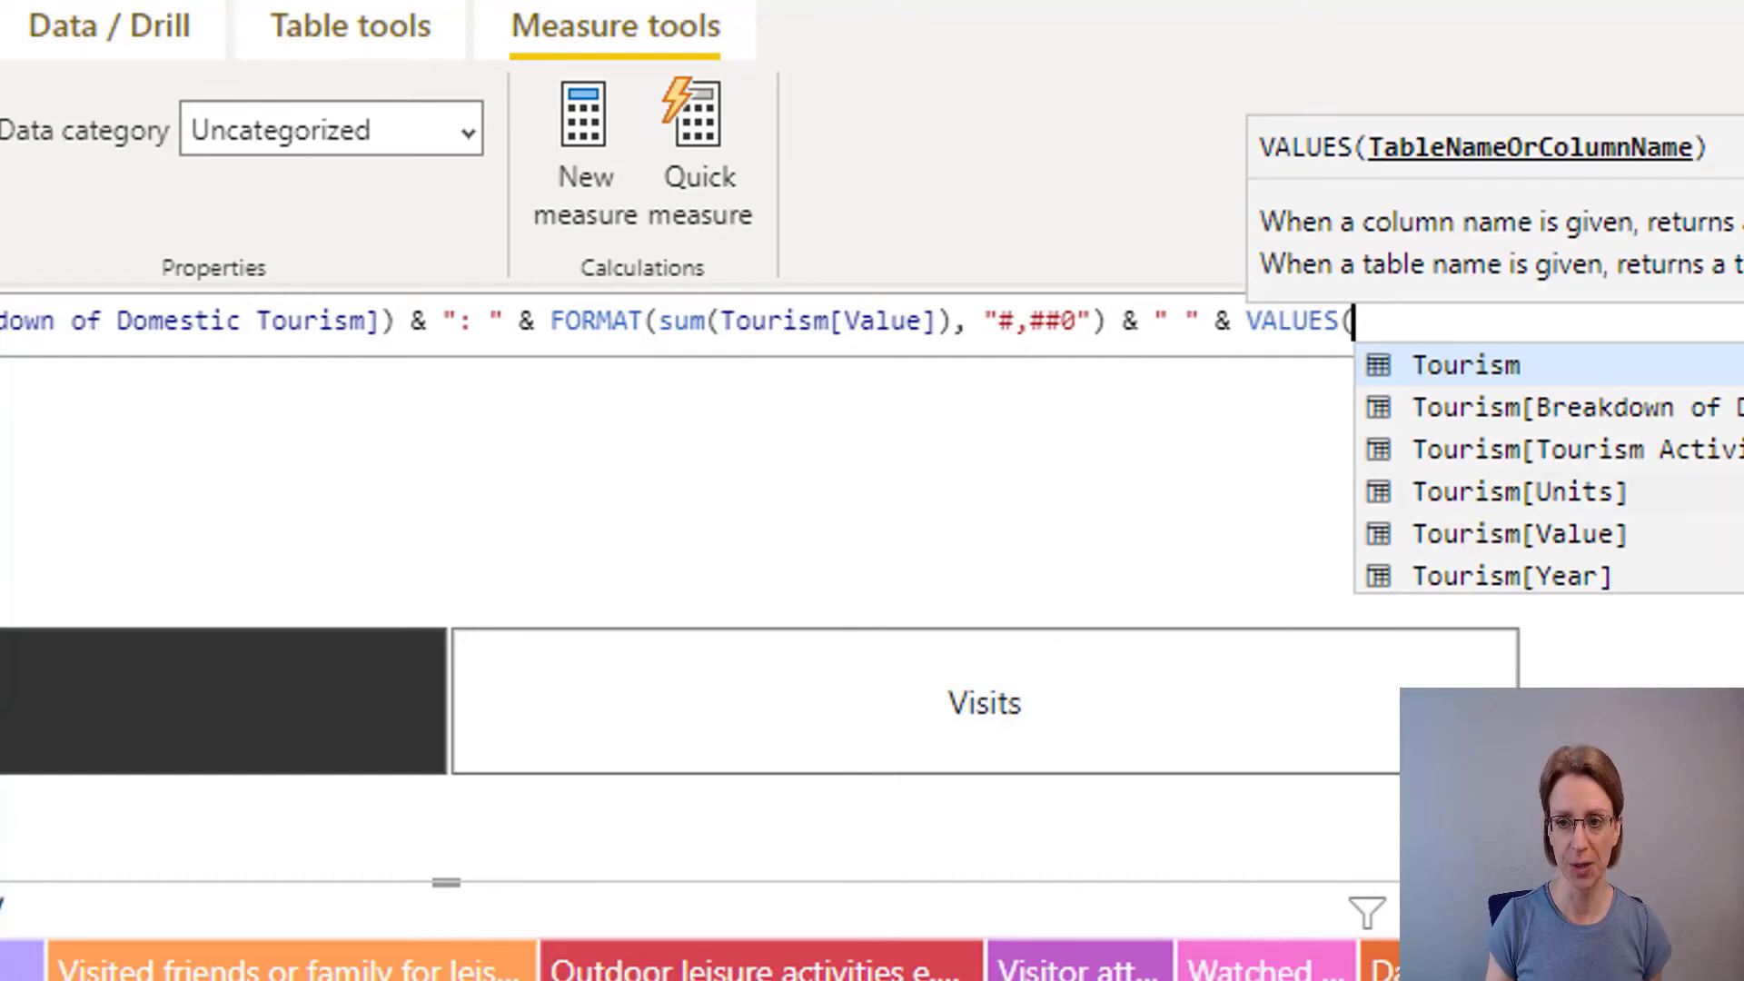
{"action": "left_click", "coordinate": [1518, 492]}
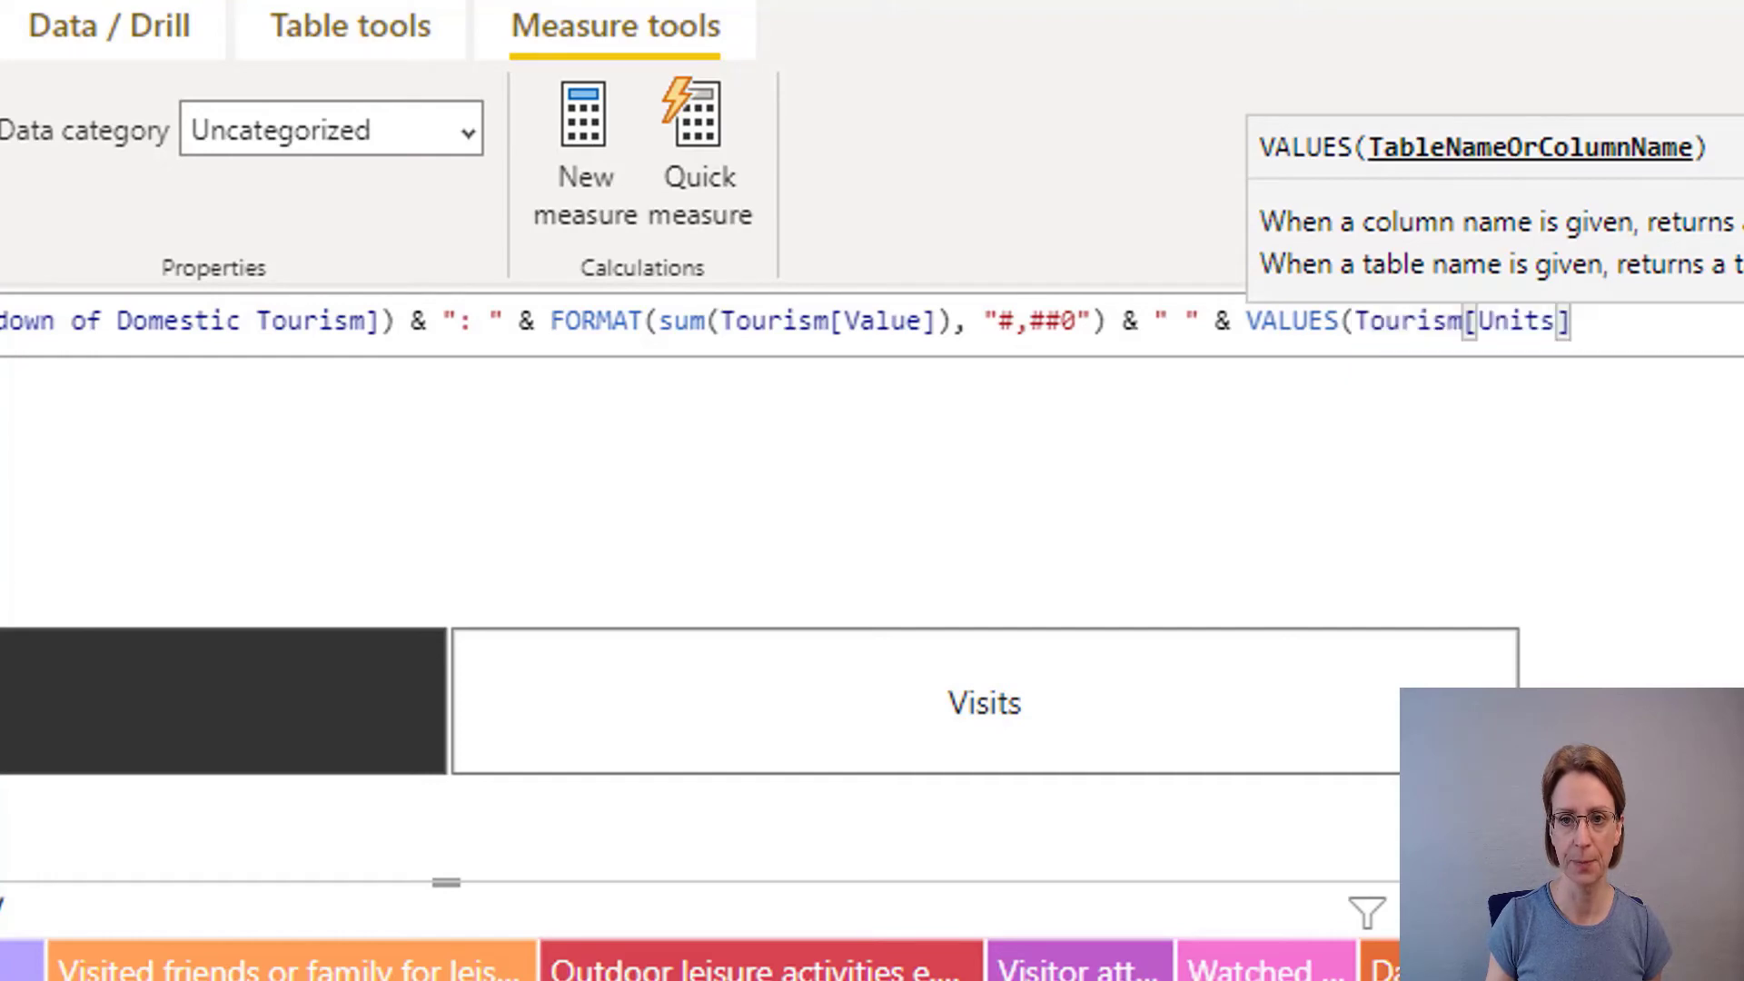
{"action": "key", "text": "Return"}
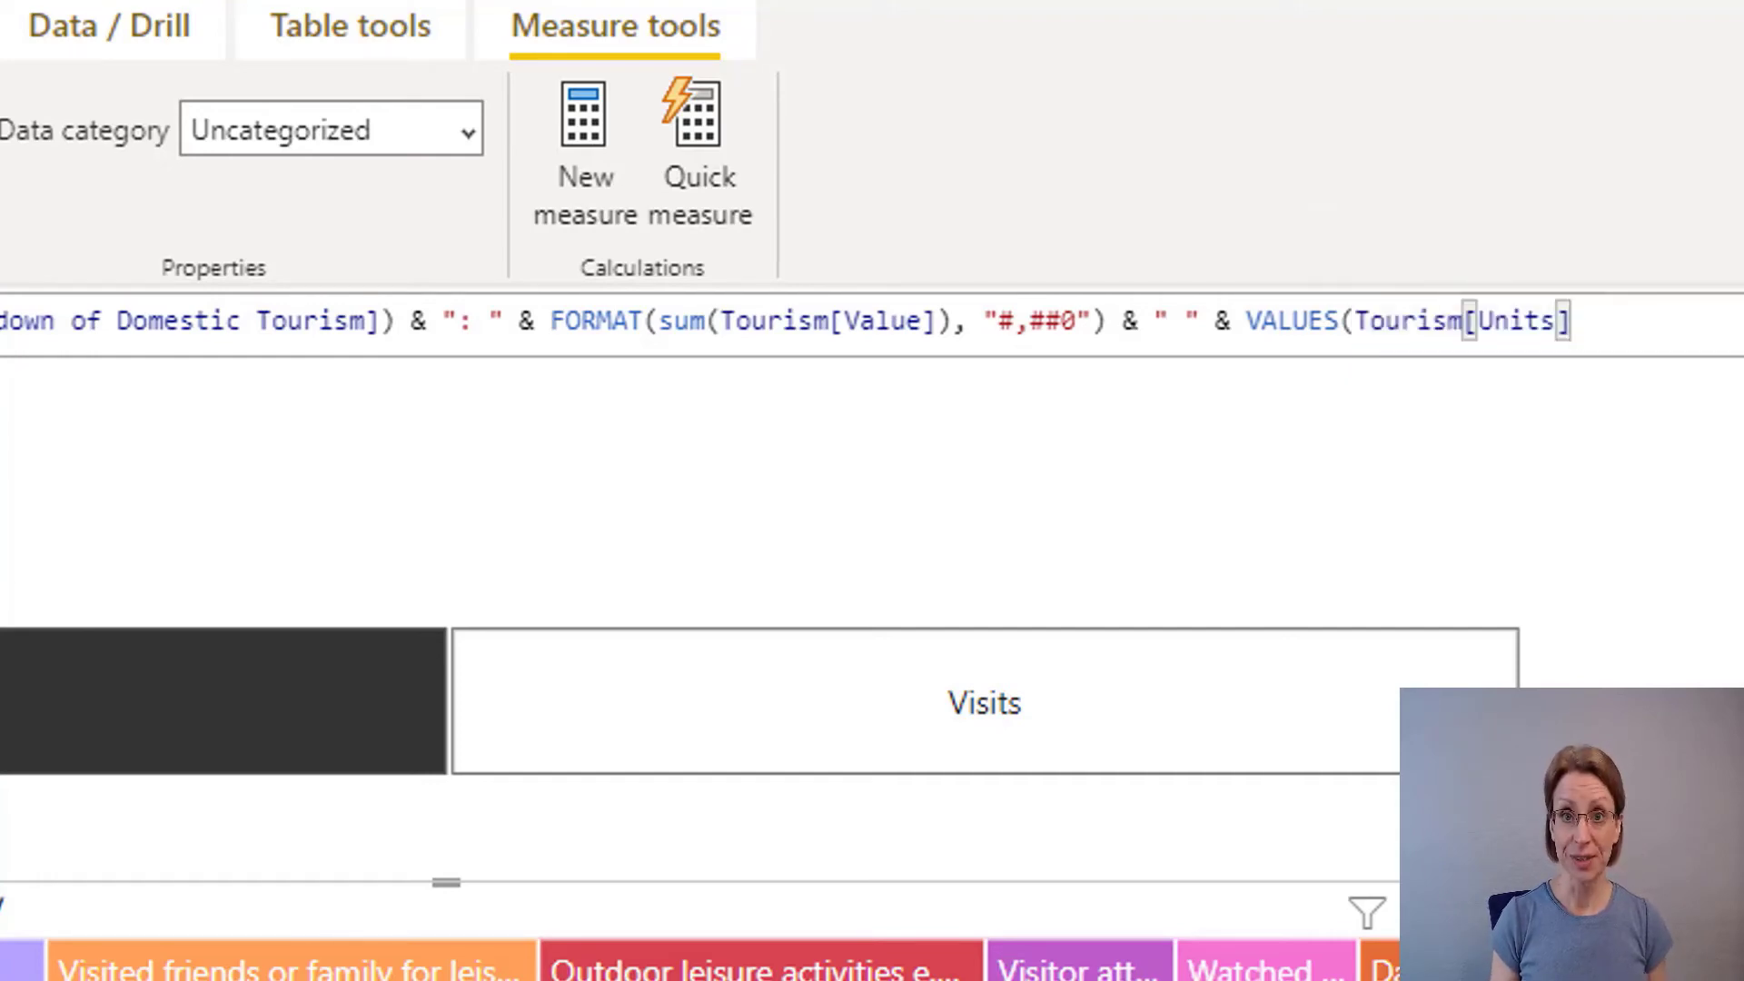
{"action": "type", "text": ")"}
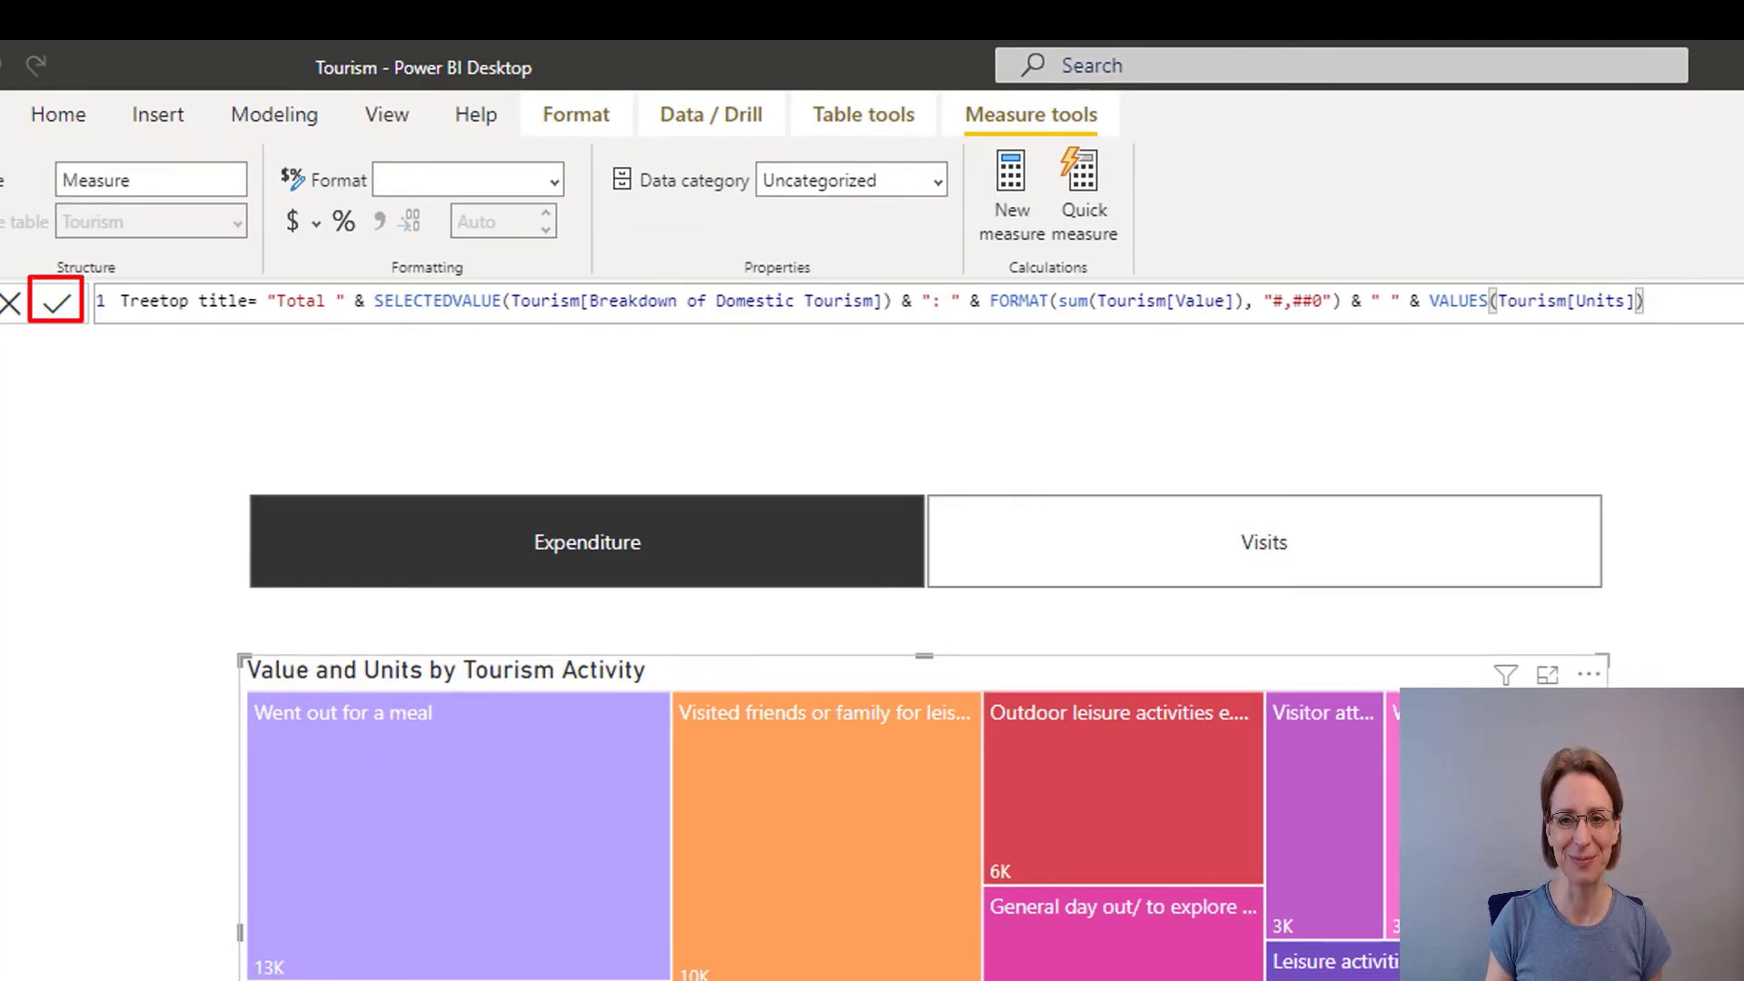
{"action": "key", "text": "Return"}
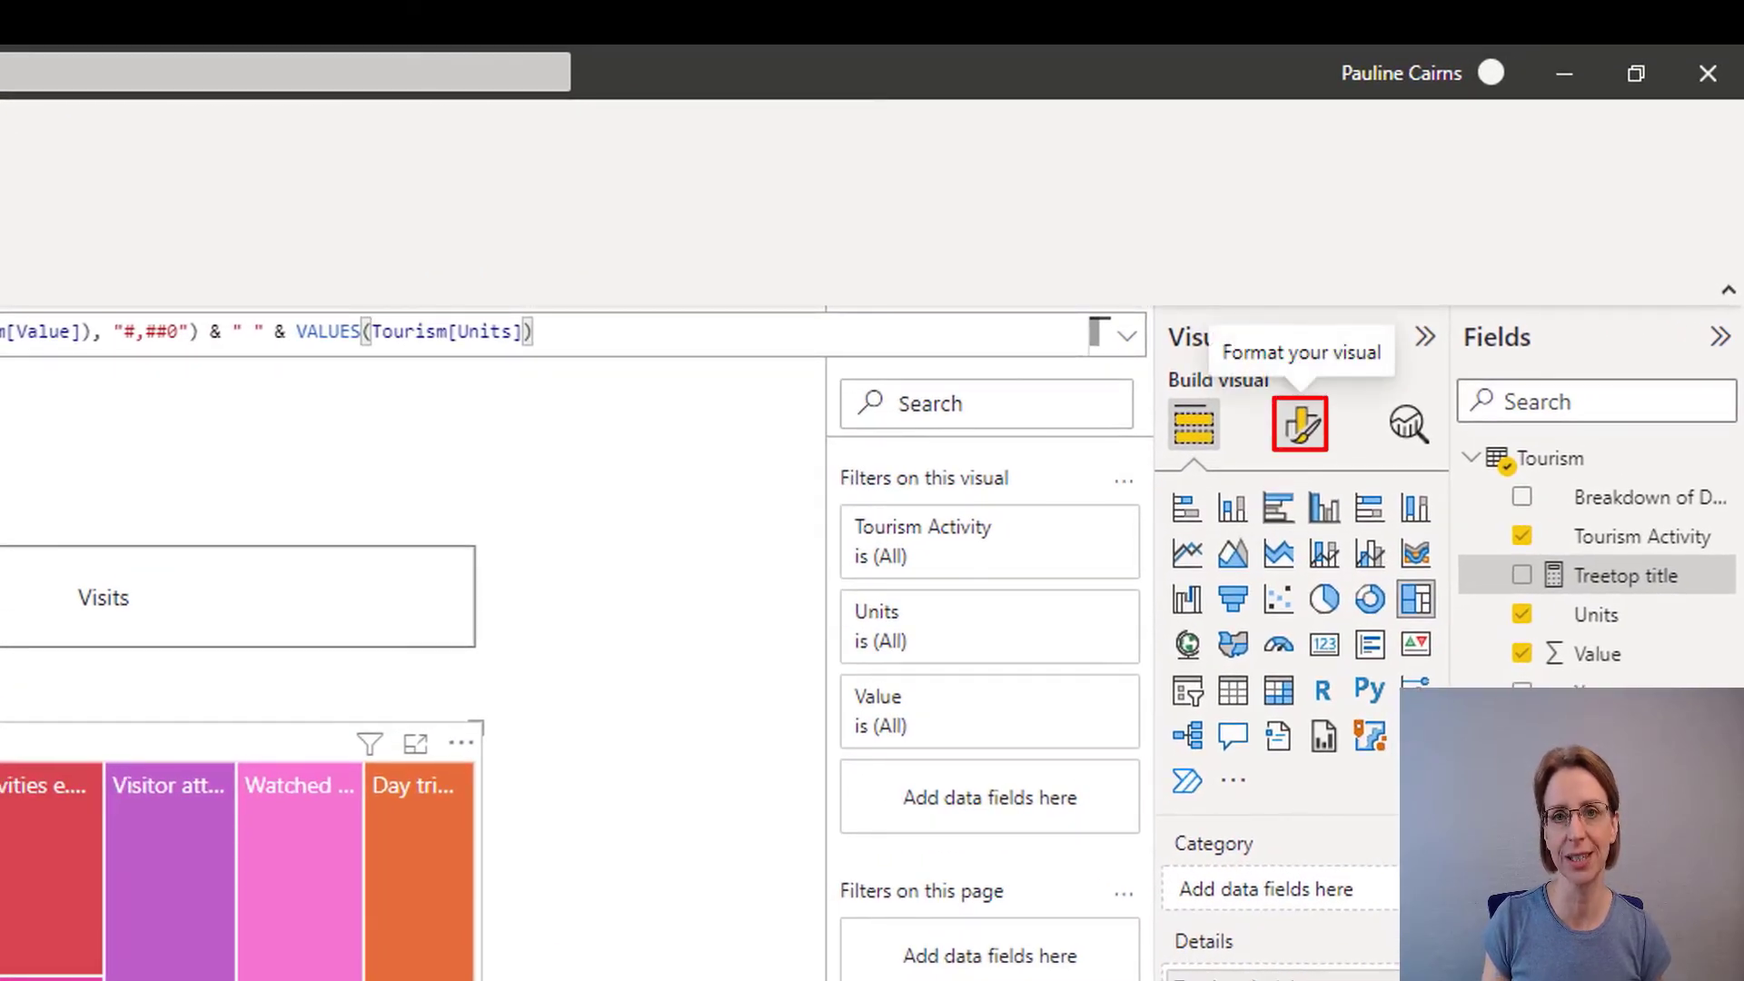
Step: Base the treemap's title text on the Treetop title measure through conditional formatting by field value
{"action": "left_click", "coordinate": [1300, 423]}
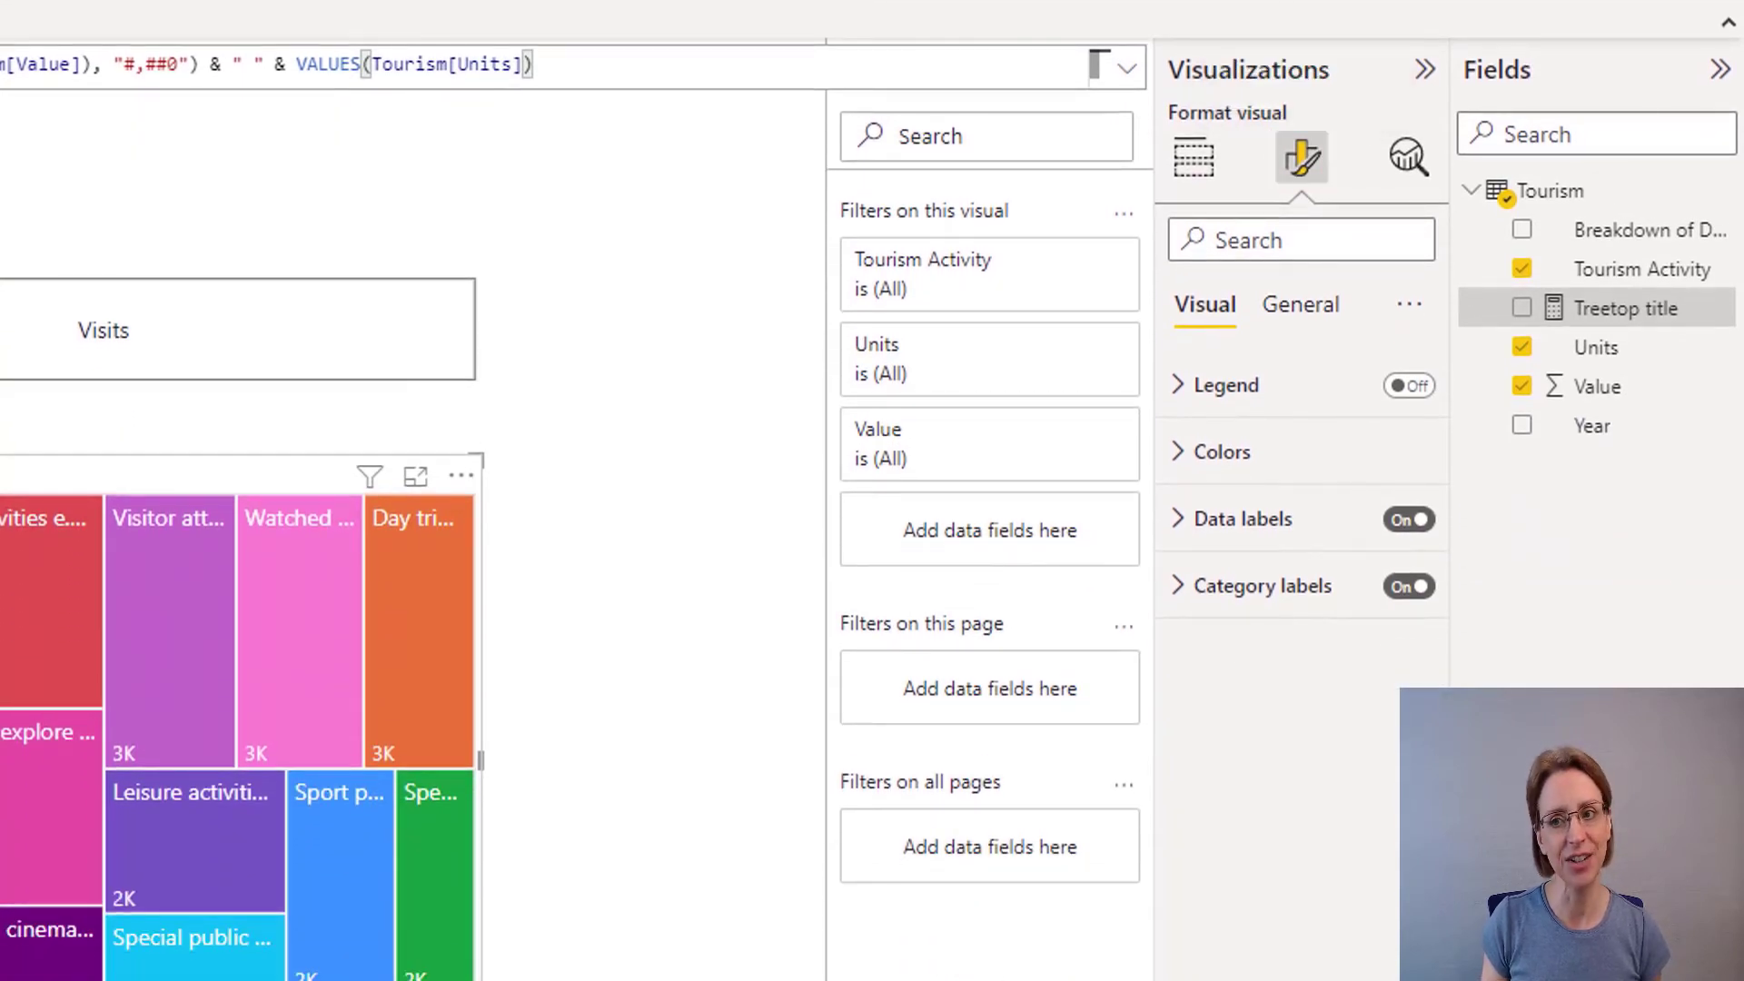
{"action": "left_click", "coordinate": [1300, 304]}
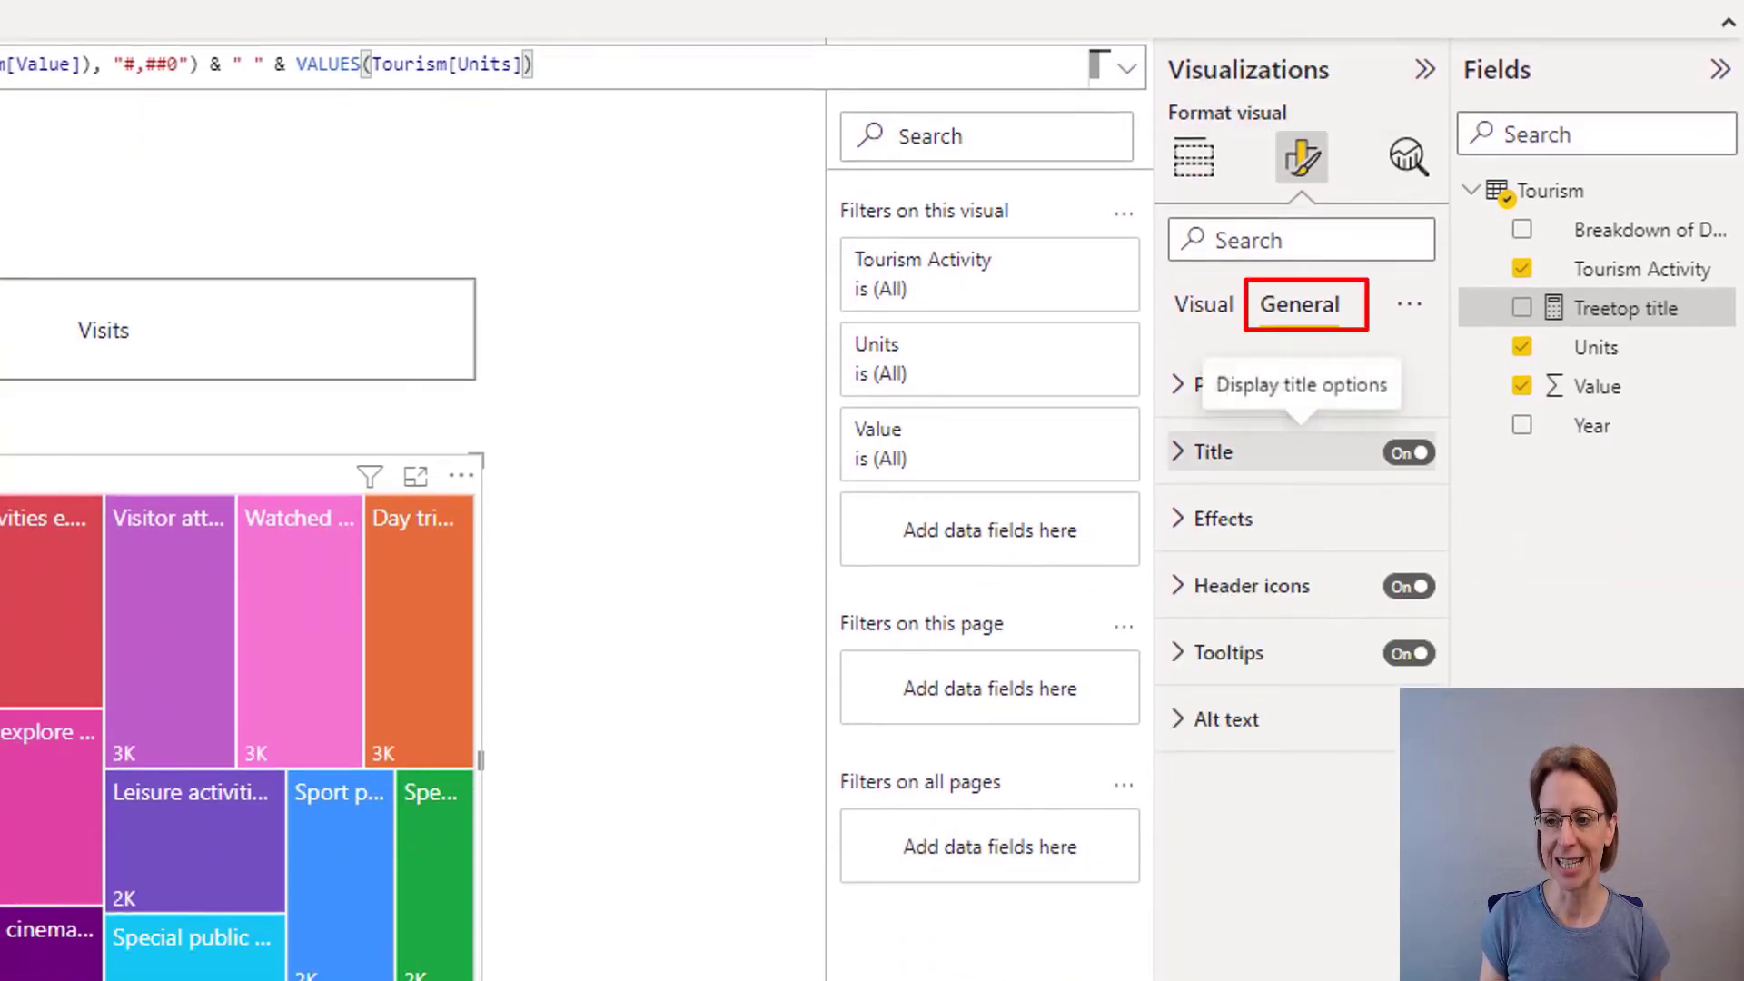
{"action": "left_click", "coordinate": [1212, 451]}
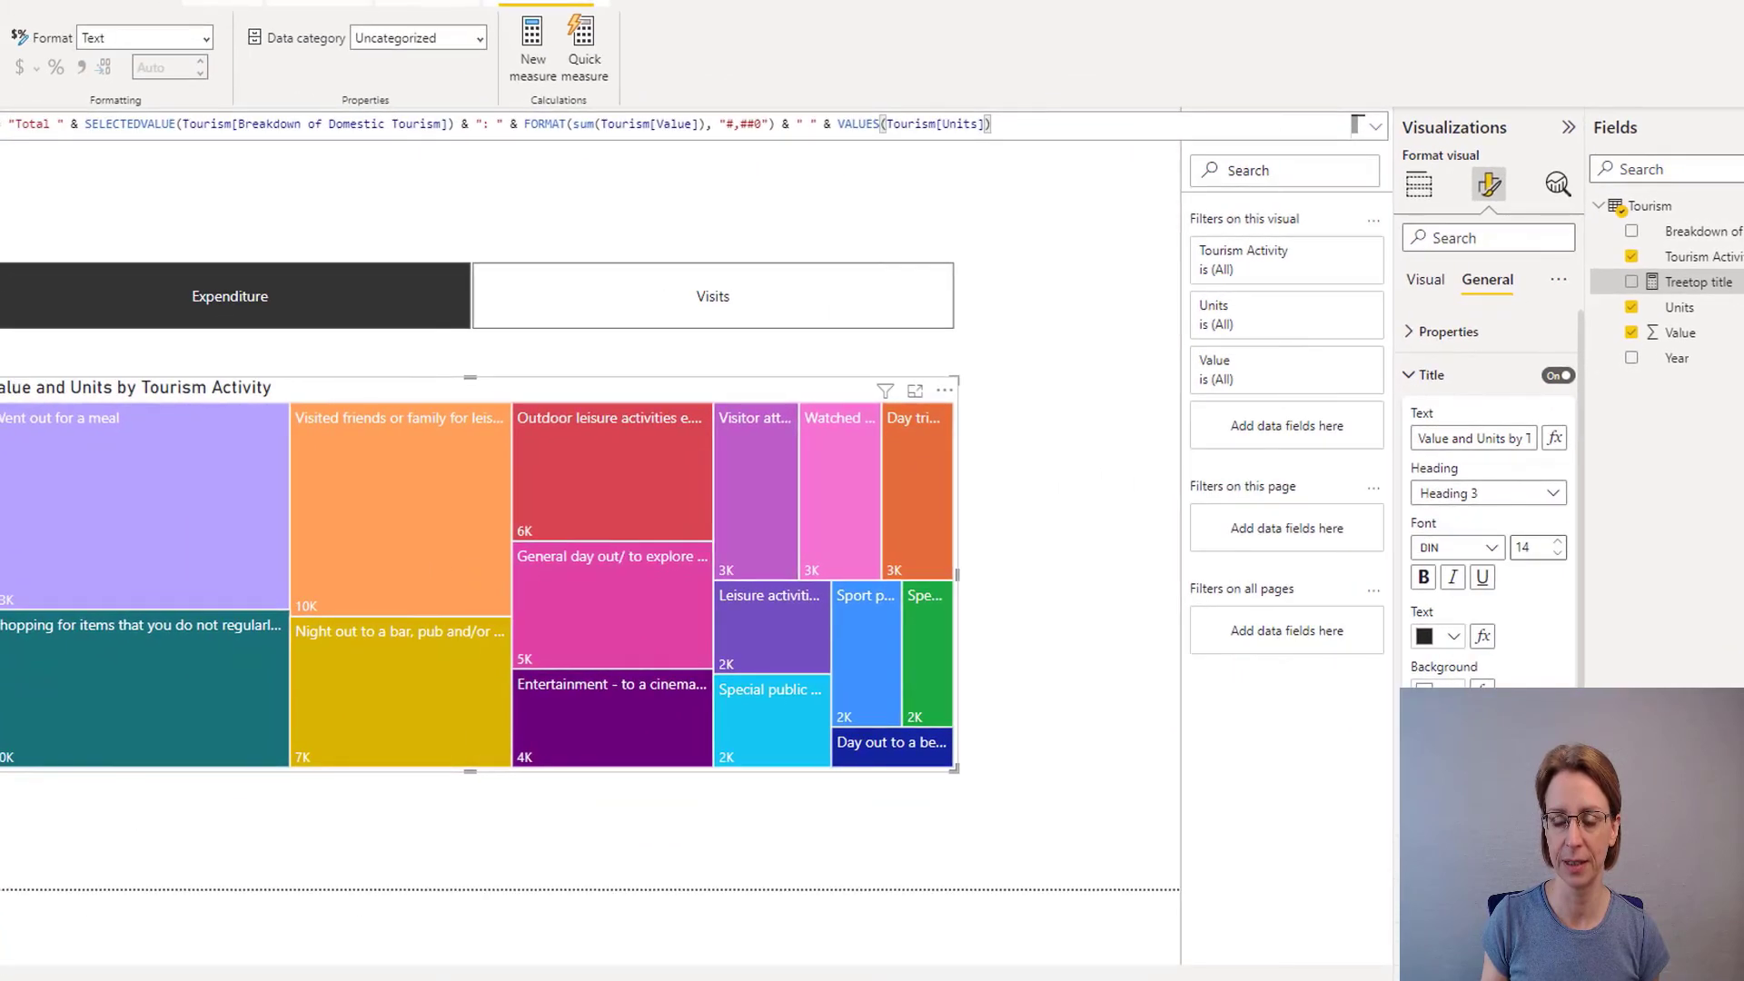
{"action": "left_click", "coordinate": [1554, 438]}
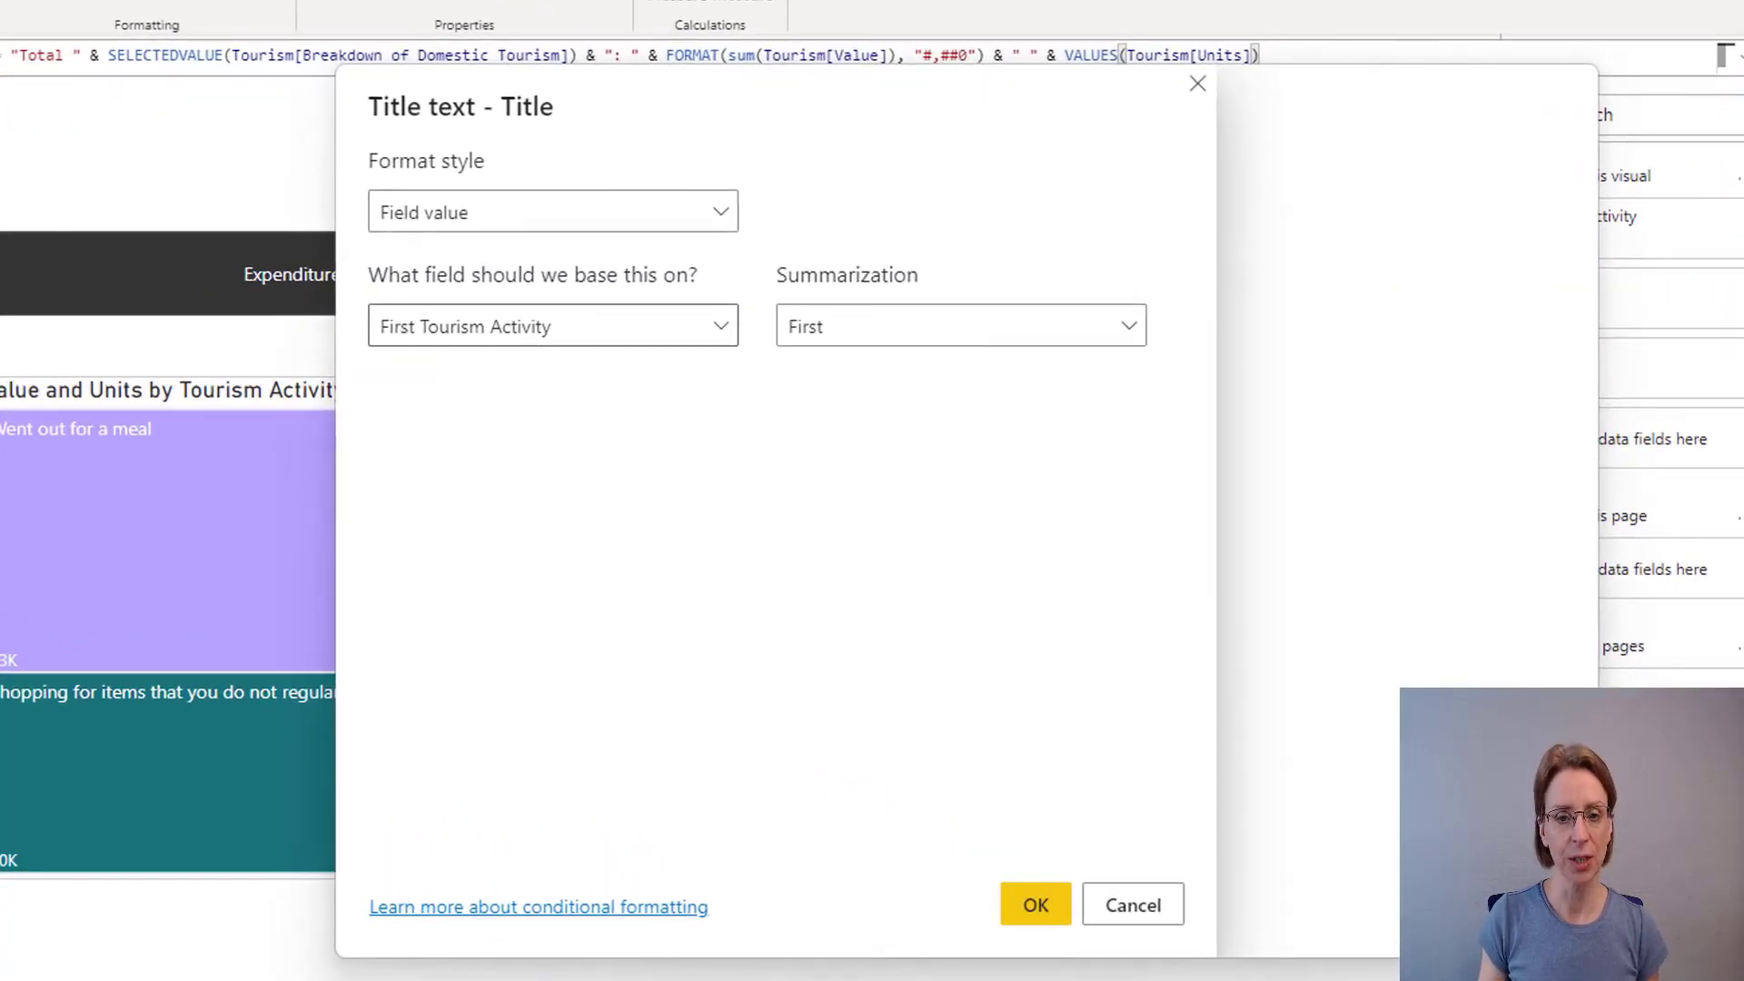
{"action": "left_click", "coordinate": [553, 326]}
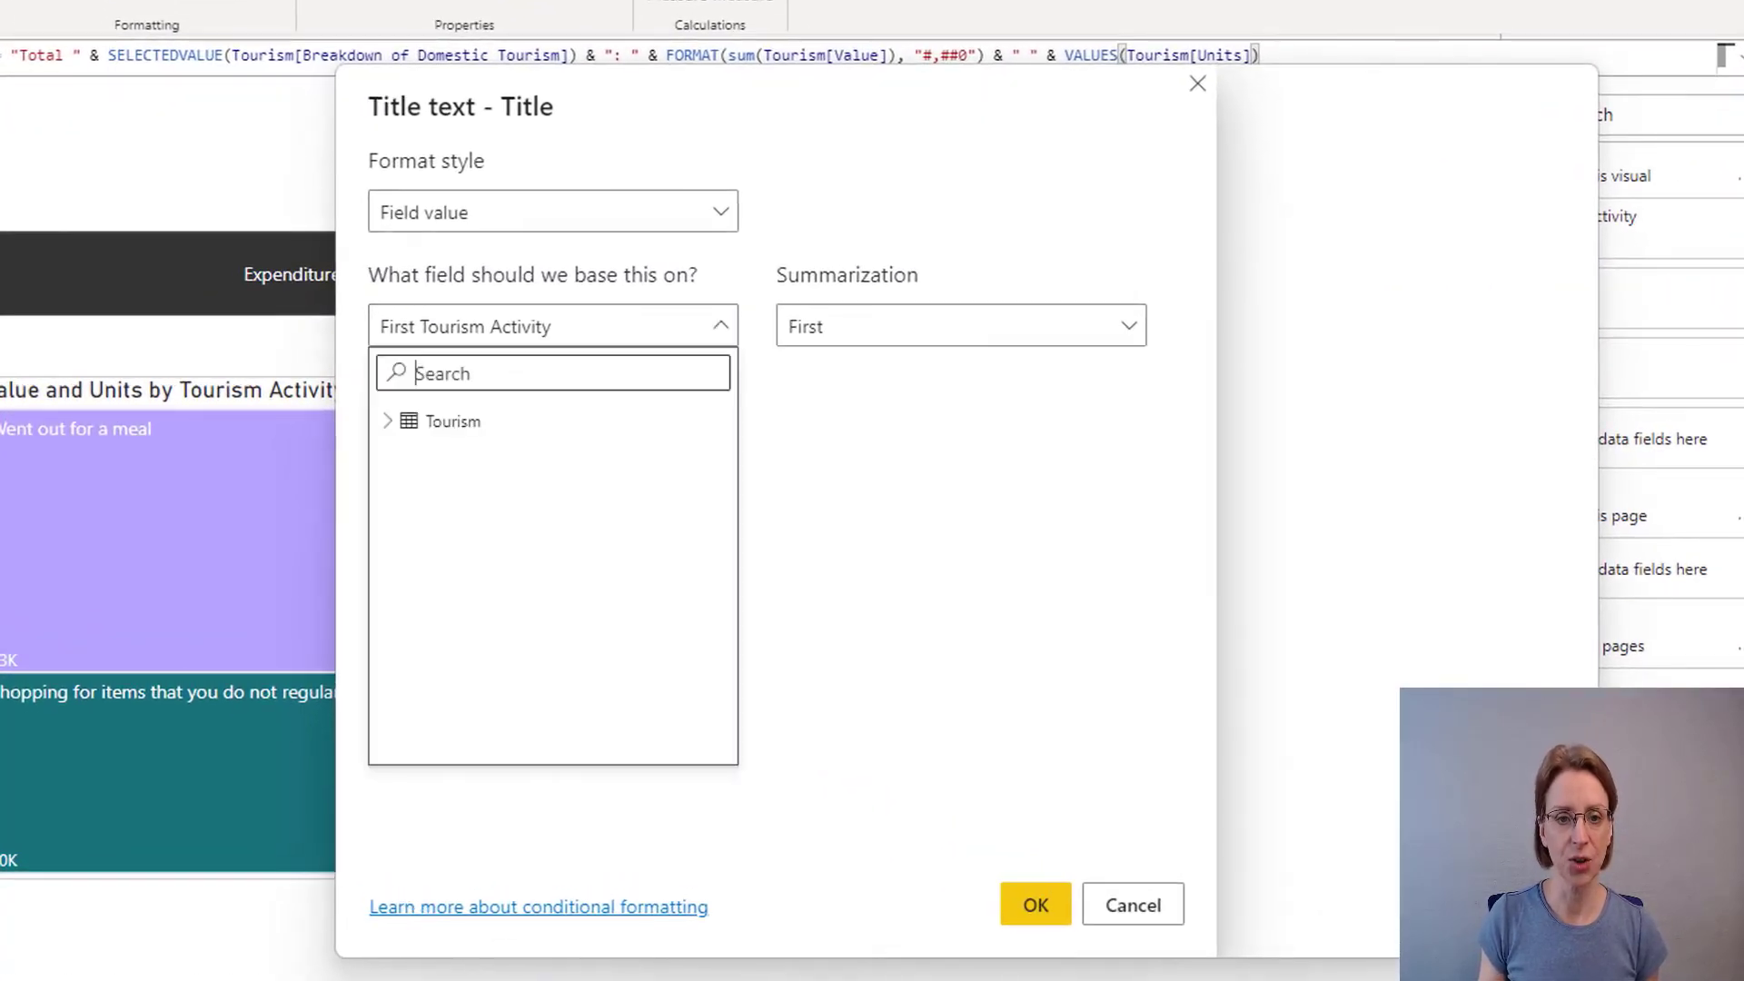
{"action": "left_click", "coordinate": [387, 421]}
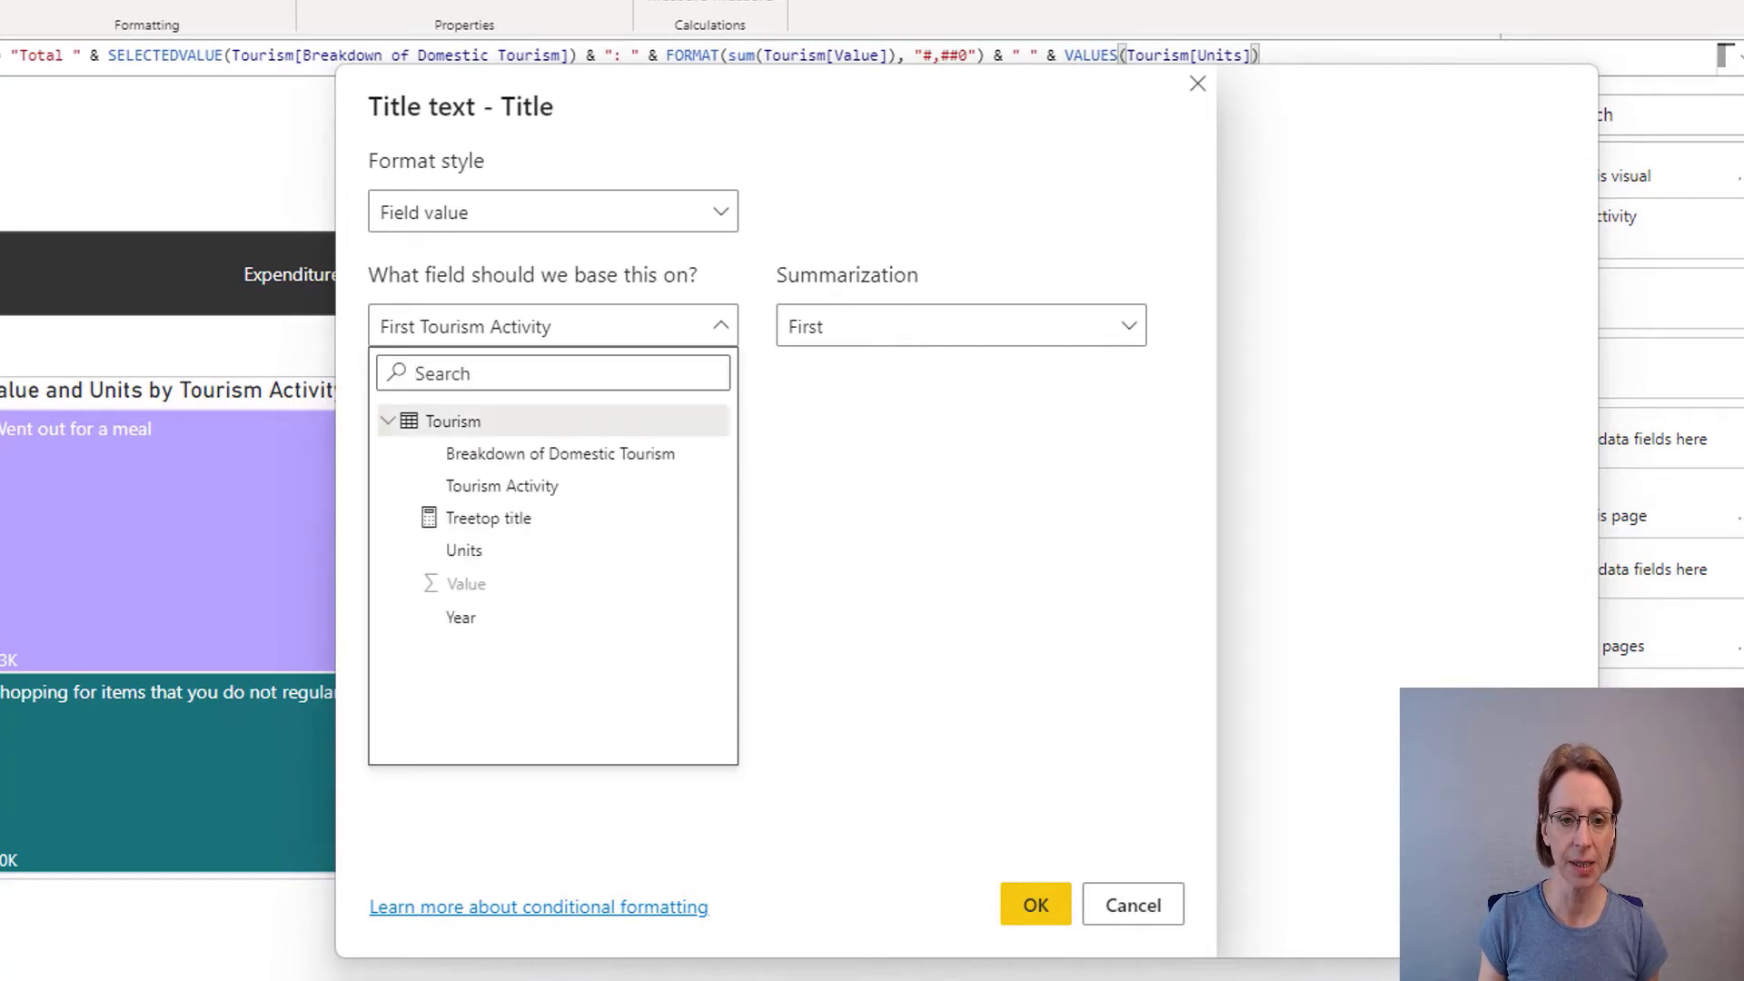
{"action": "left_click", "coordinate": [489, 517]}
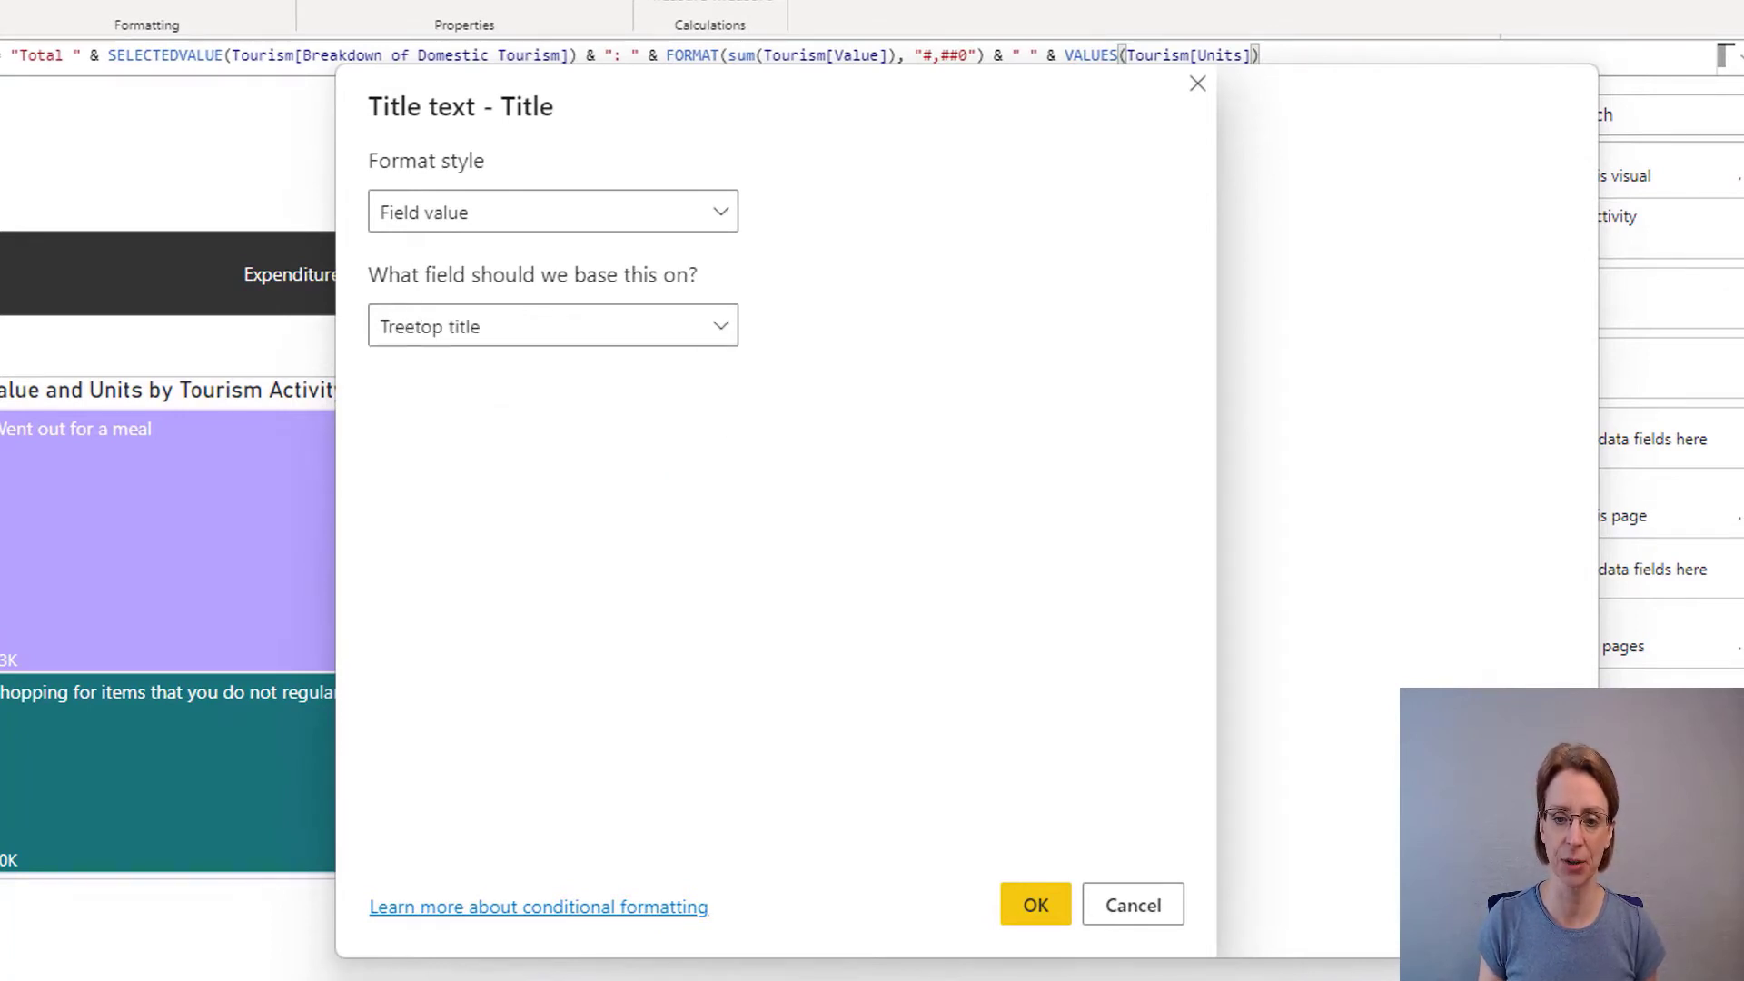
{"action": "left_click", "coordinate": [1036, 905]}
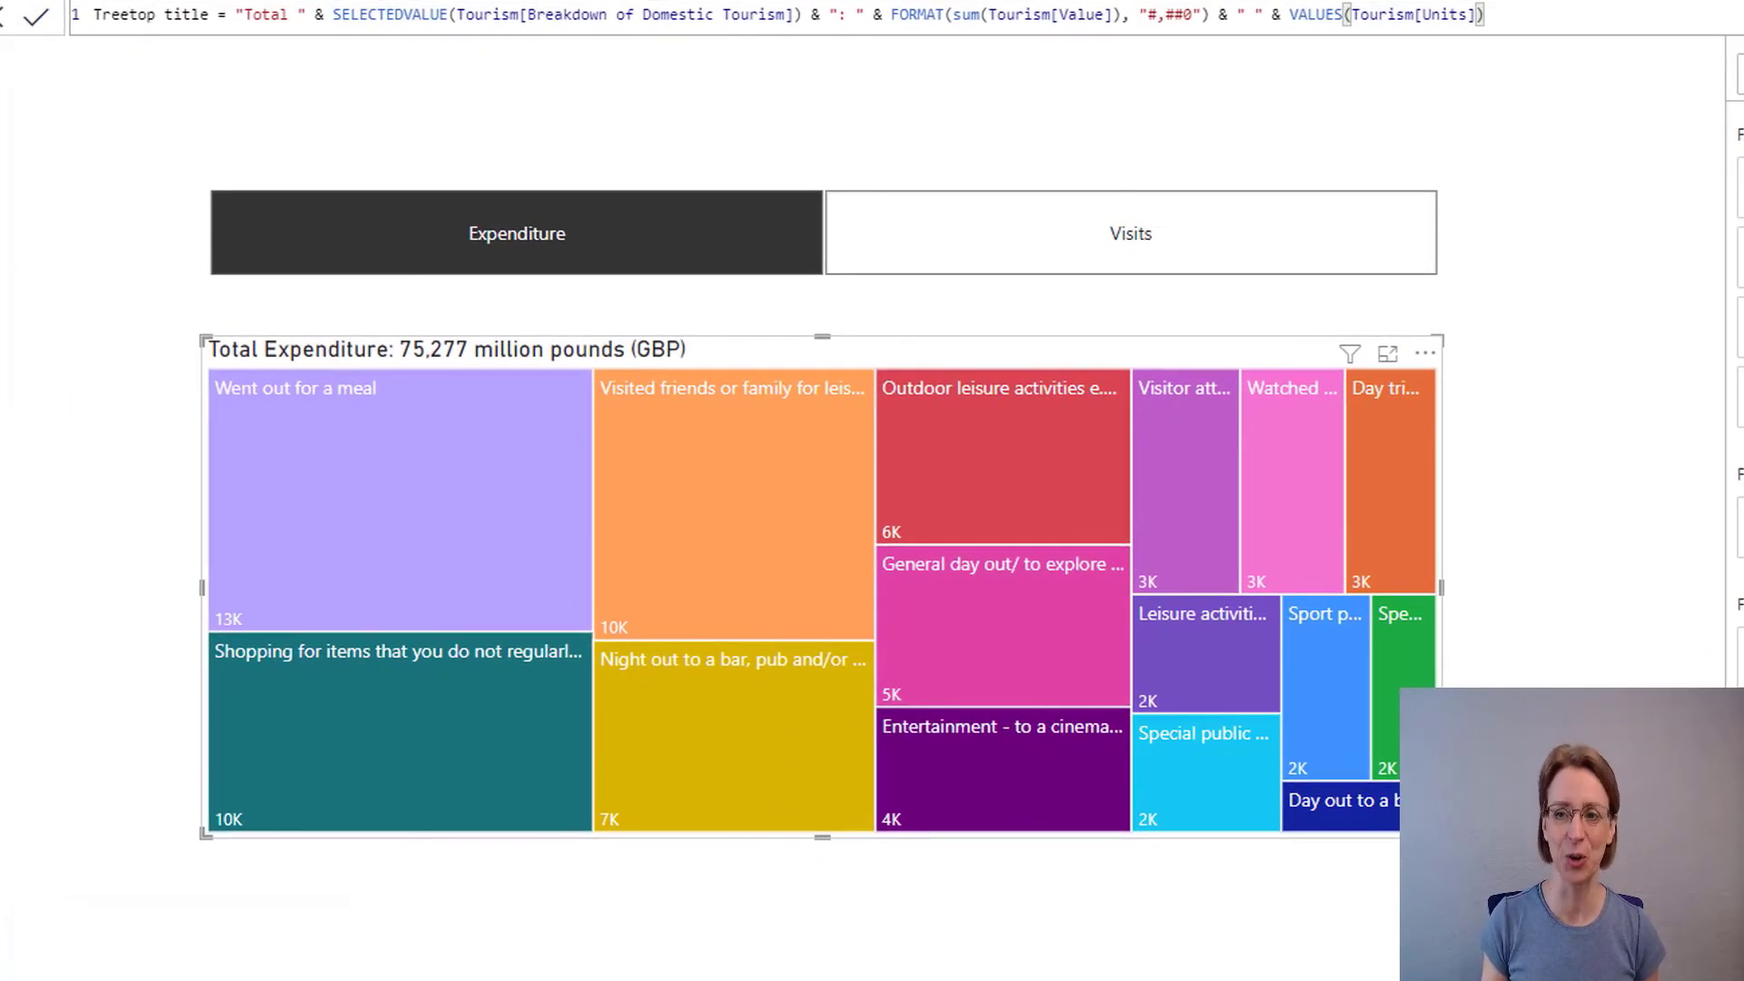
Step: Set the treemap title's font size to 16 and centre it horizontally
{"action": "key", "text": "Up"}
{"action": "key", "text": "Up"}
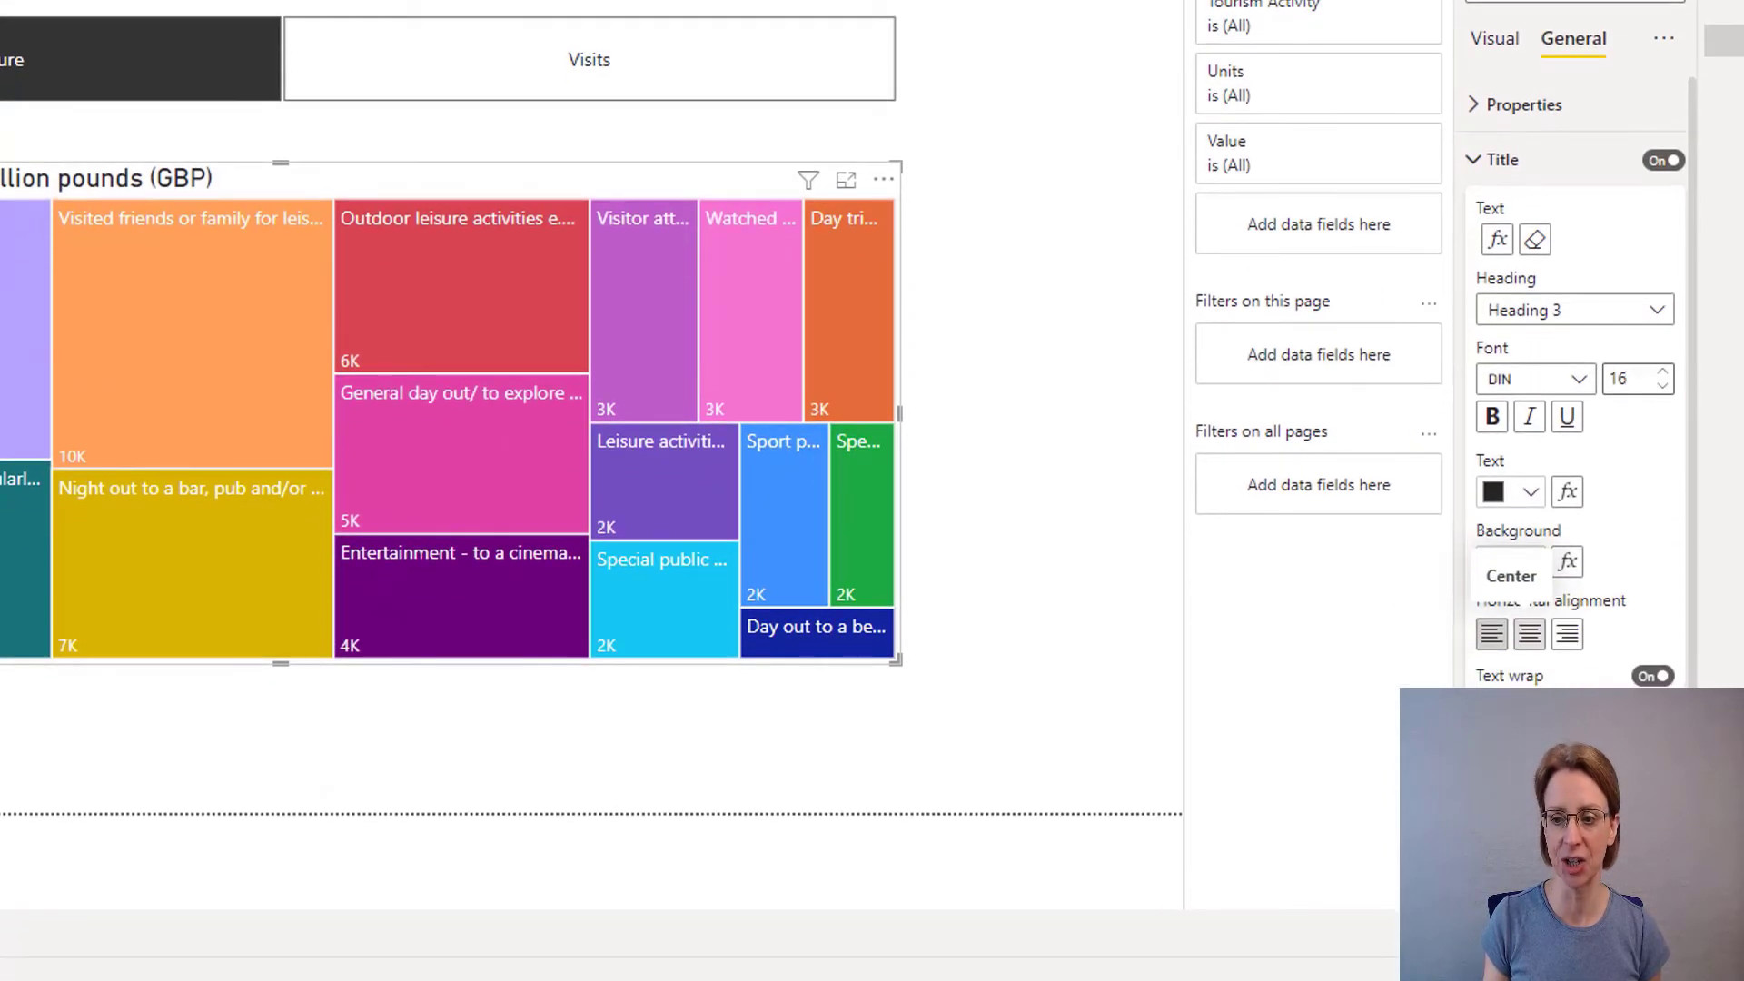
{"action": "left_click", "coordinate": [1530, 634]}
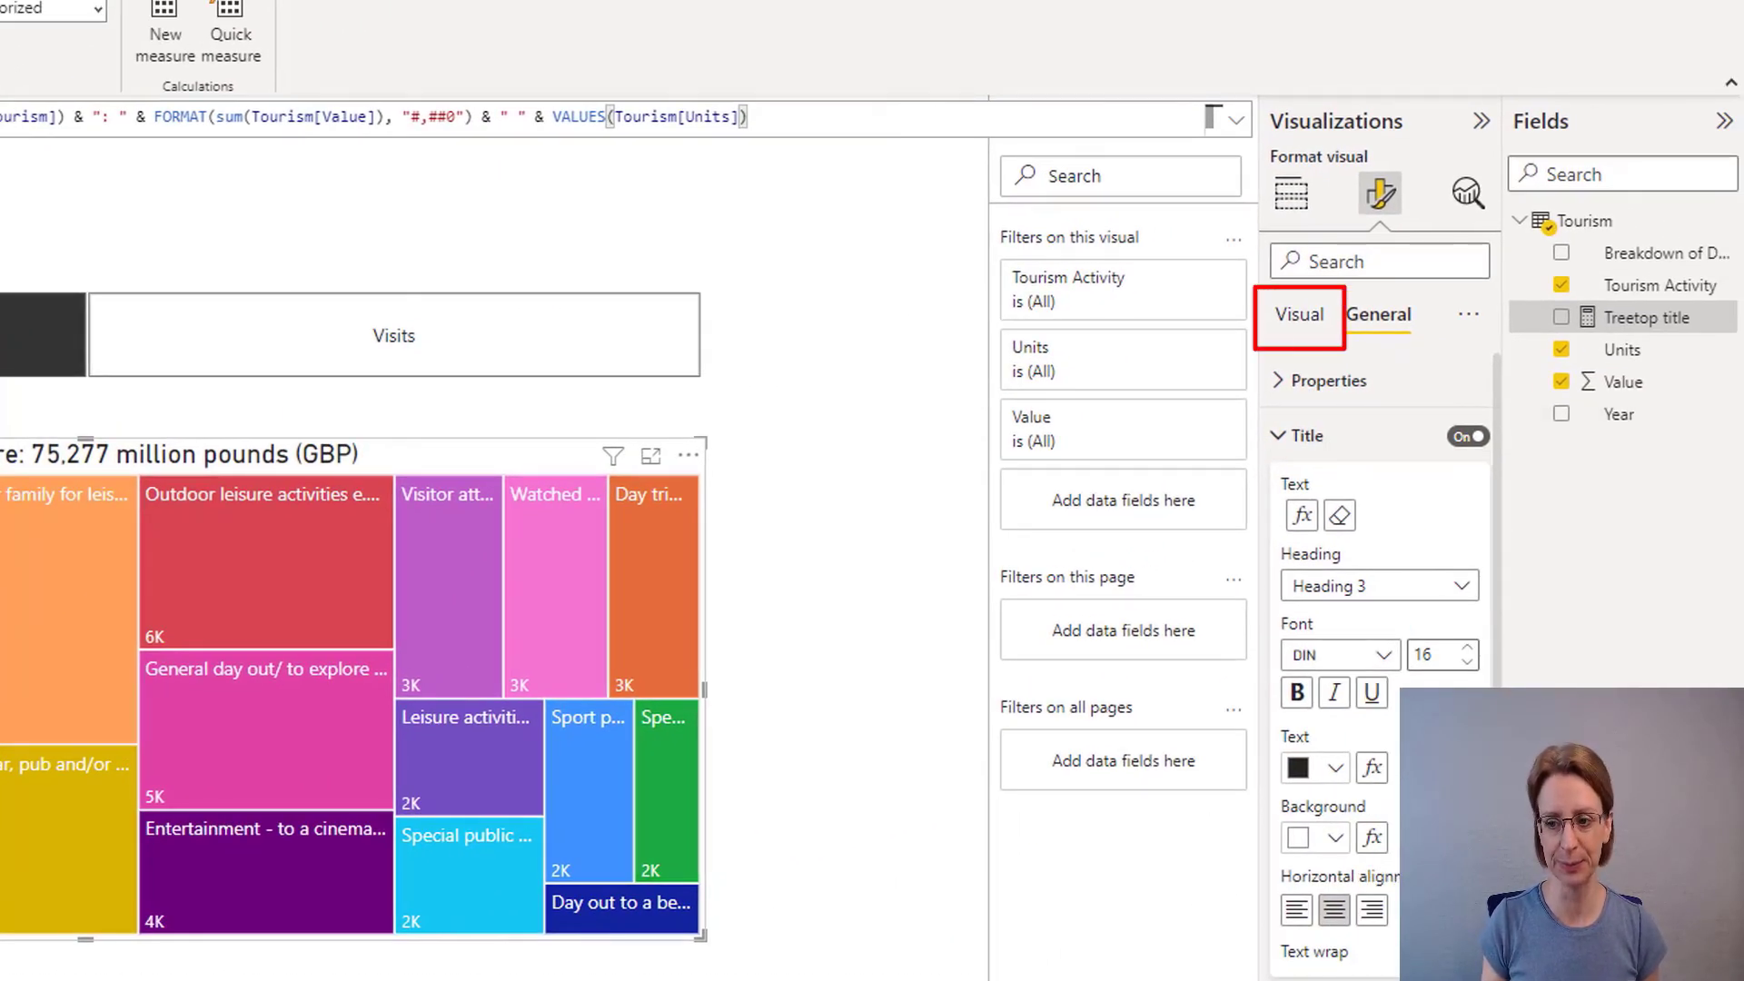
Step: Format the treemap's data labels with font size 12 and 1 decimal place
{"action": "left_click", "coordinate": [1300, 315]}
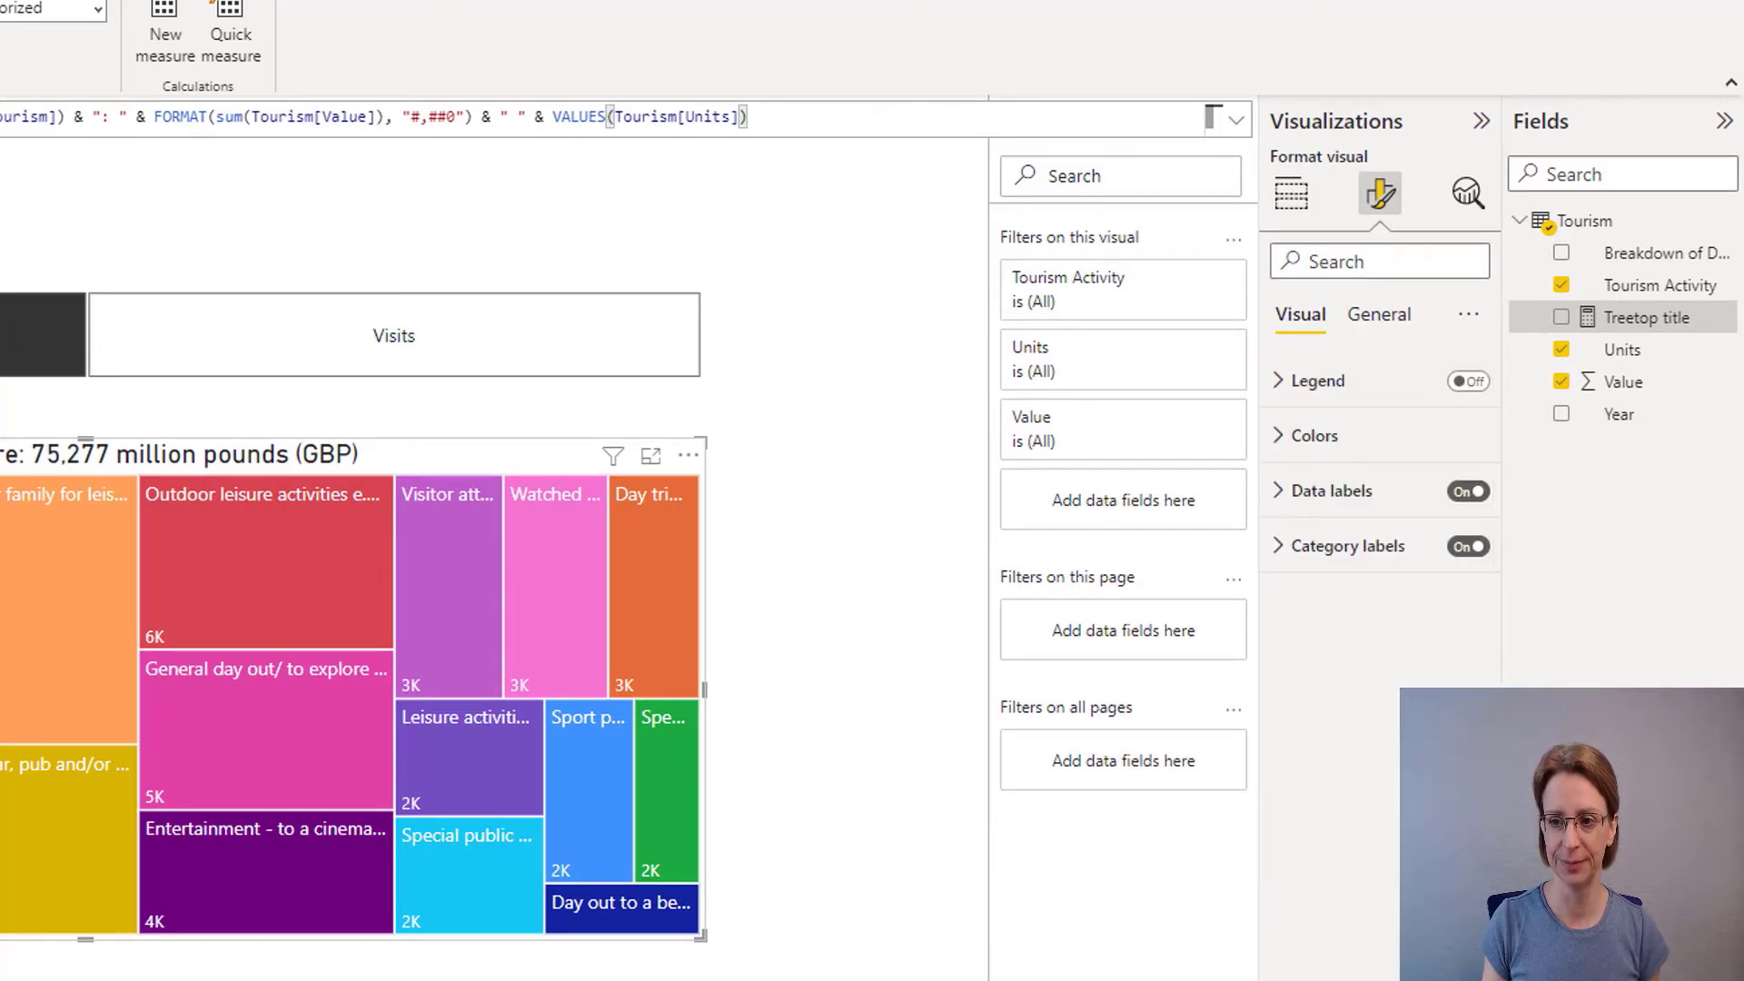
{"action": "left_click", "coordinate": [1332, 490]}
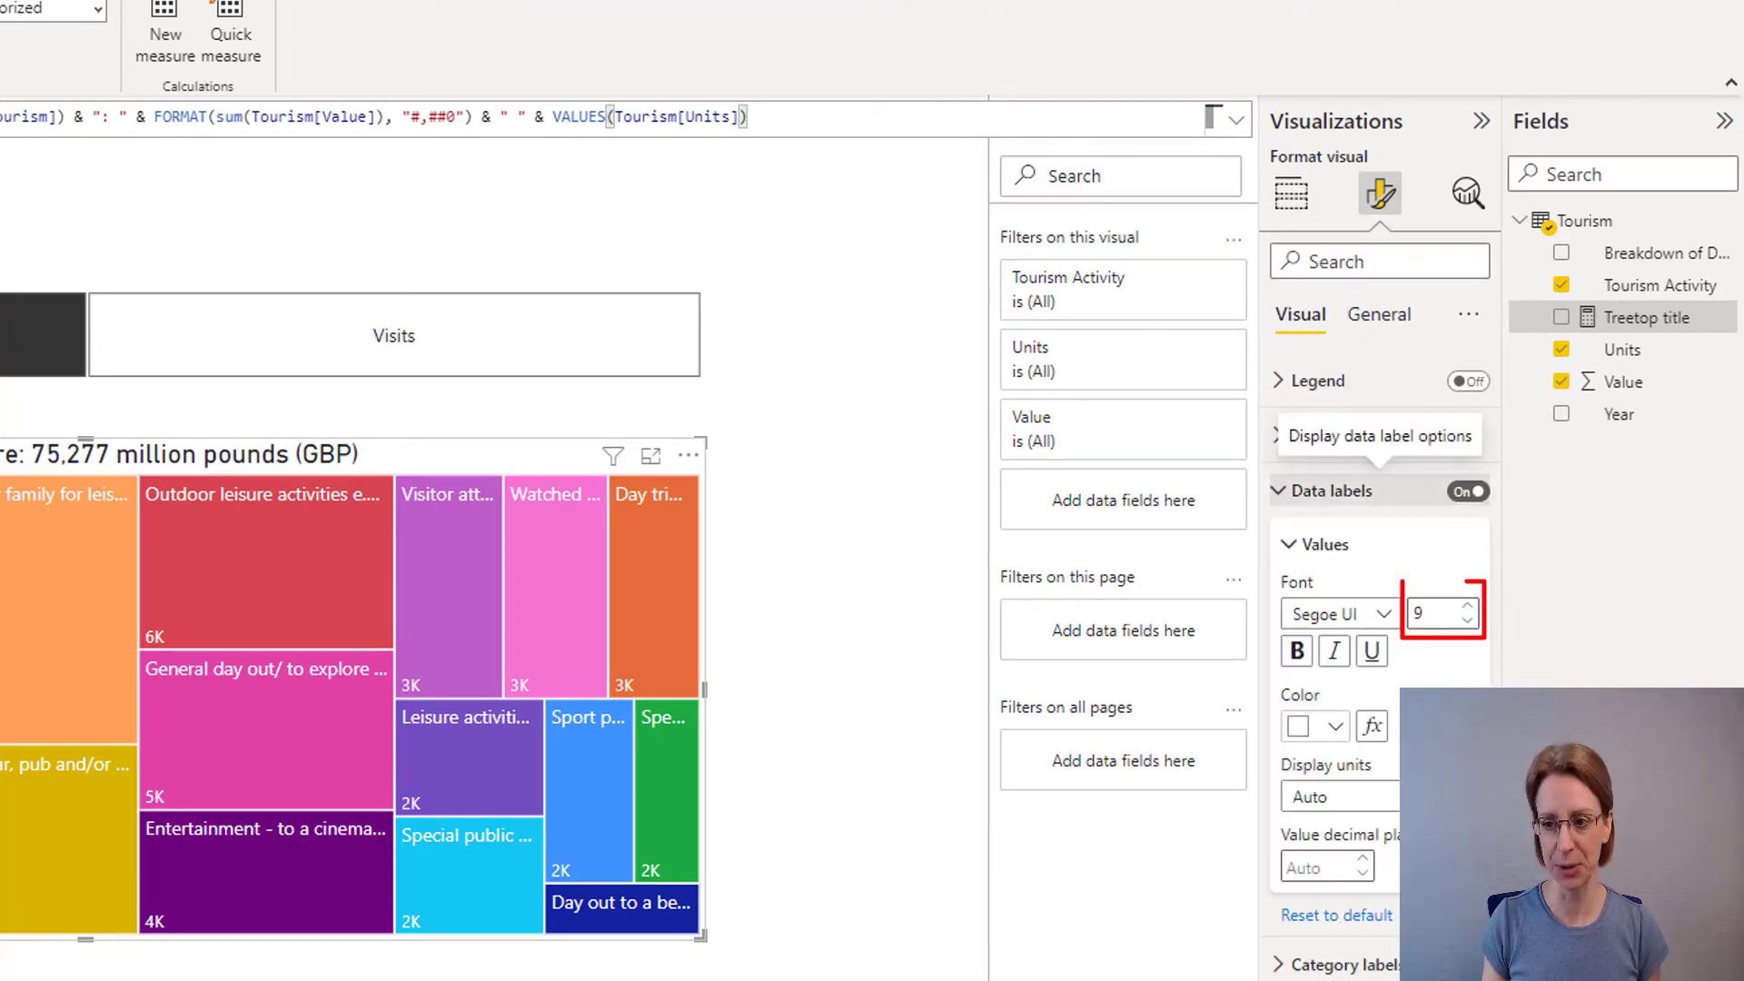
{"action": "left_click_drag", "start_coordinate": [1430, 614], "coordinate": [1397, 614]}
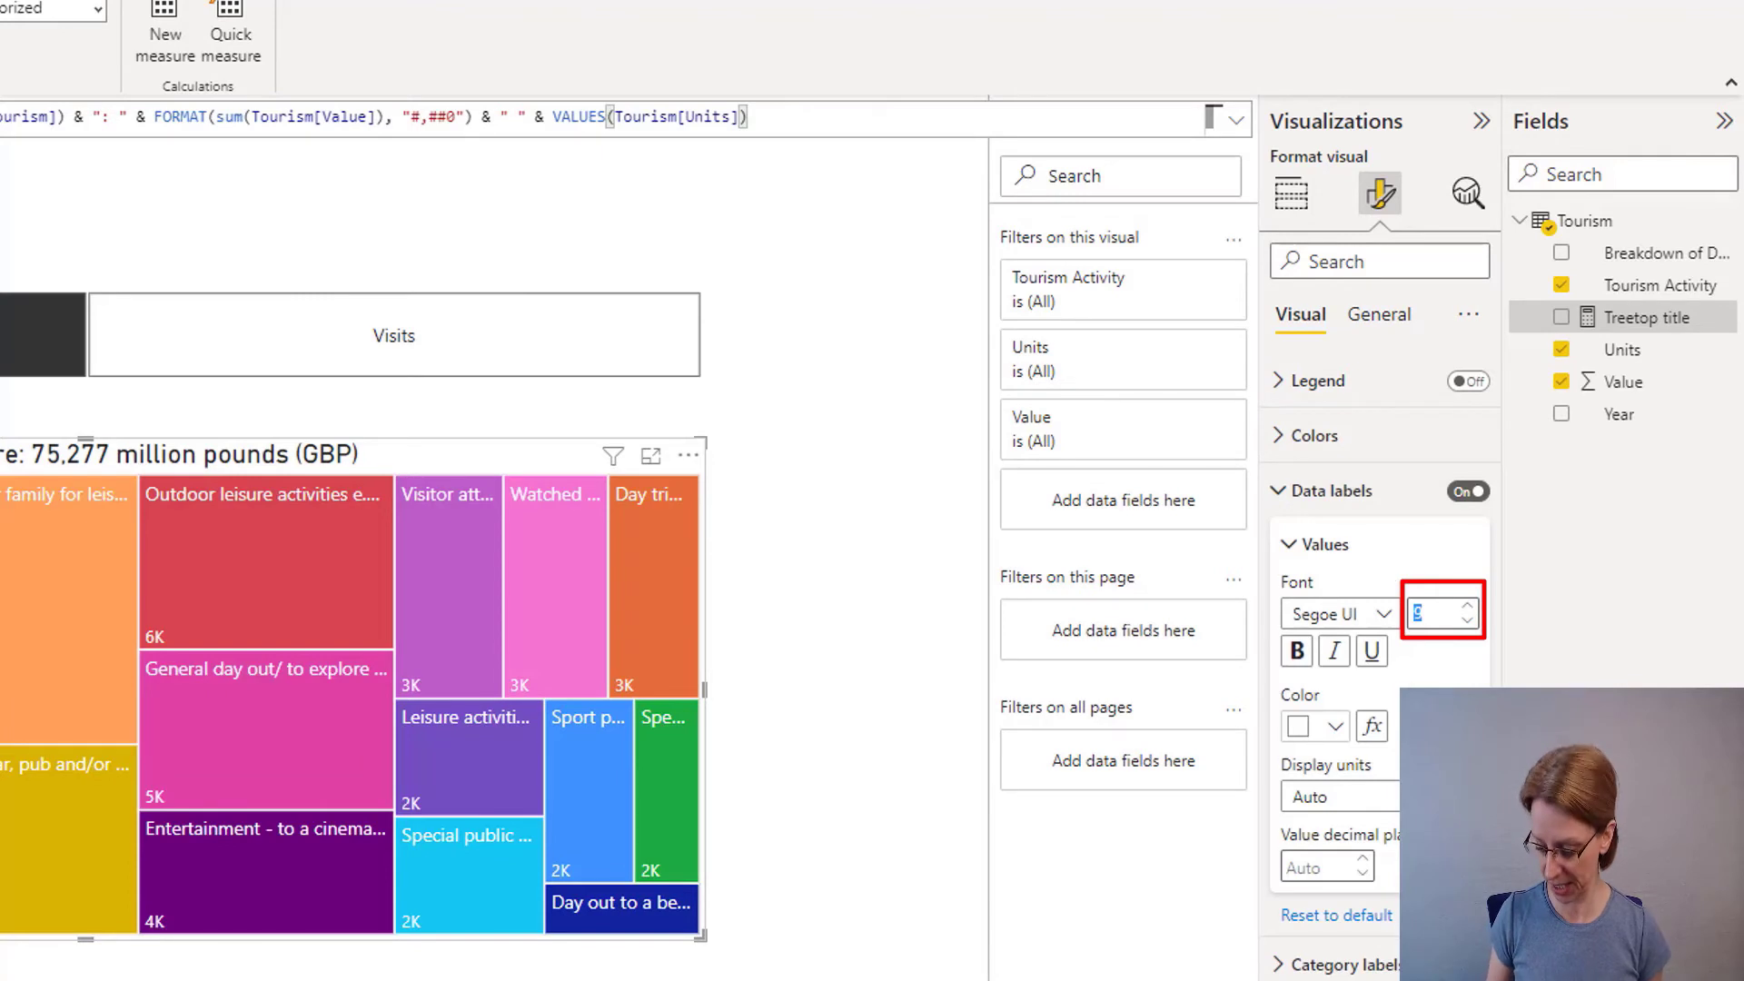
{"action": "type", "text": "12"}
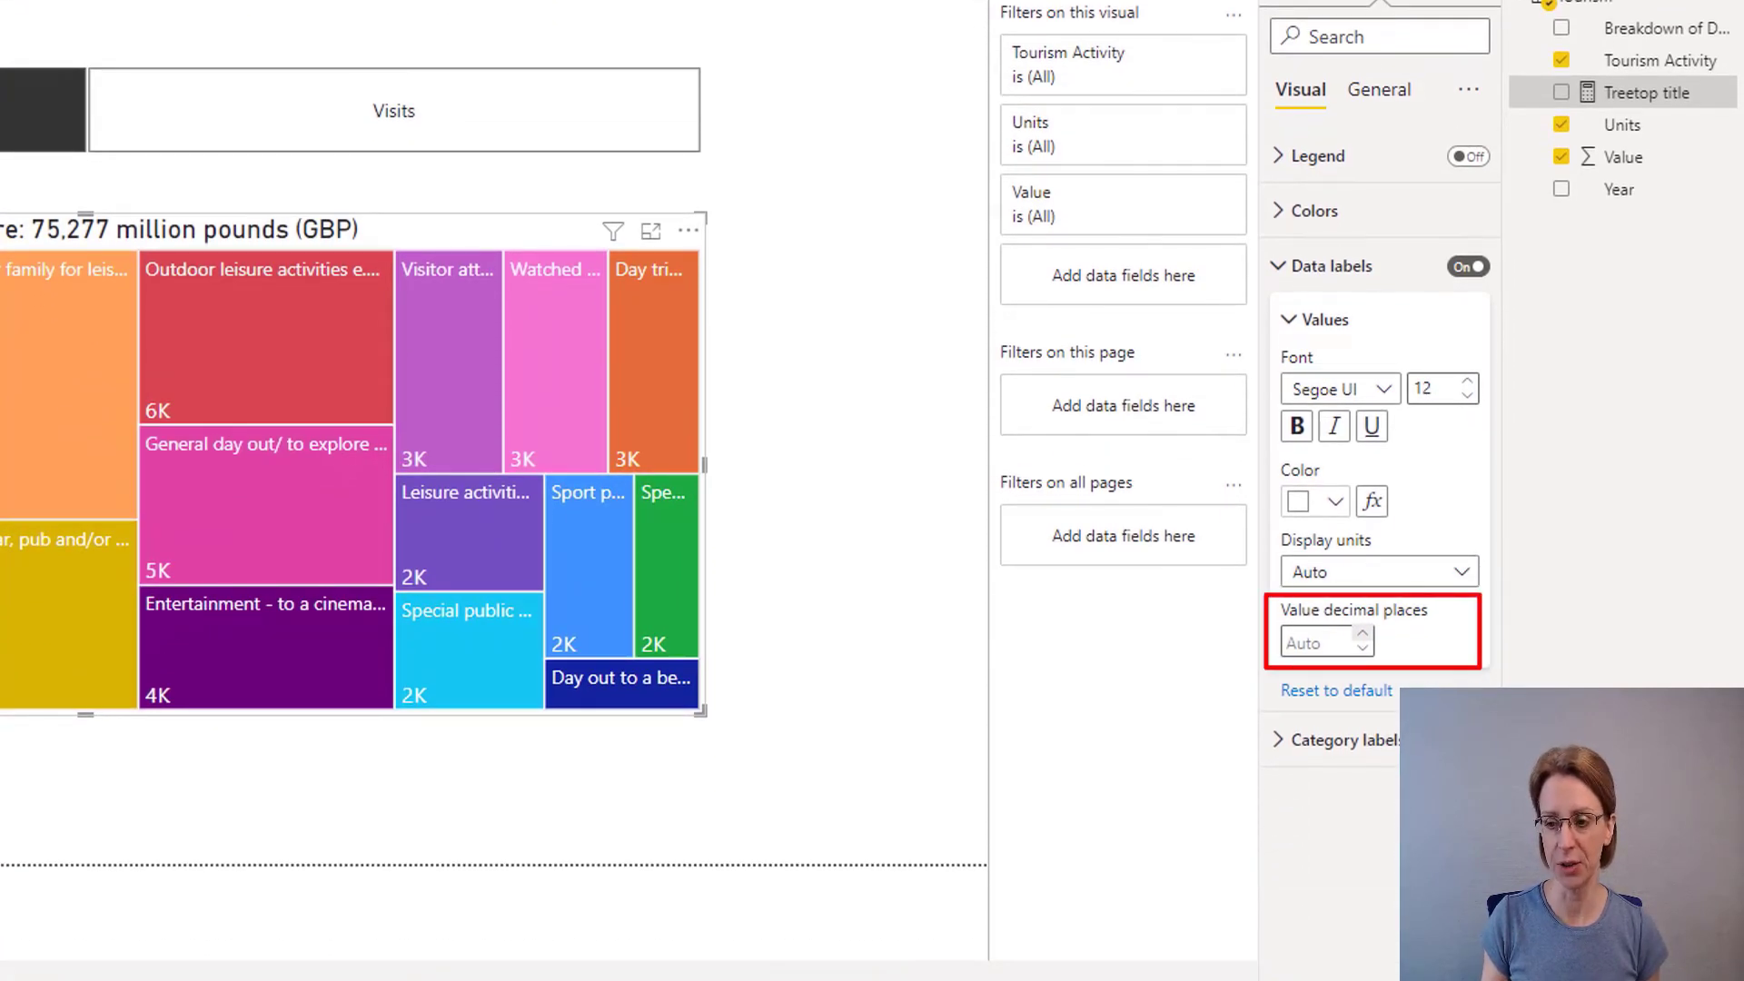
{"action": "left_click", "coordinate": [1317, 642]}
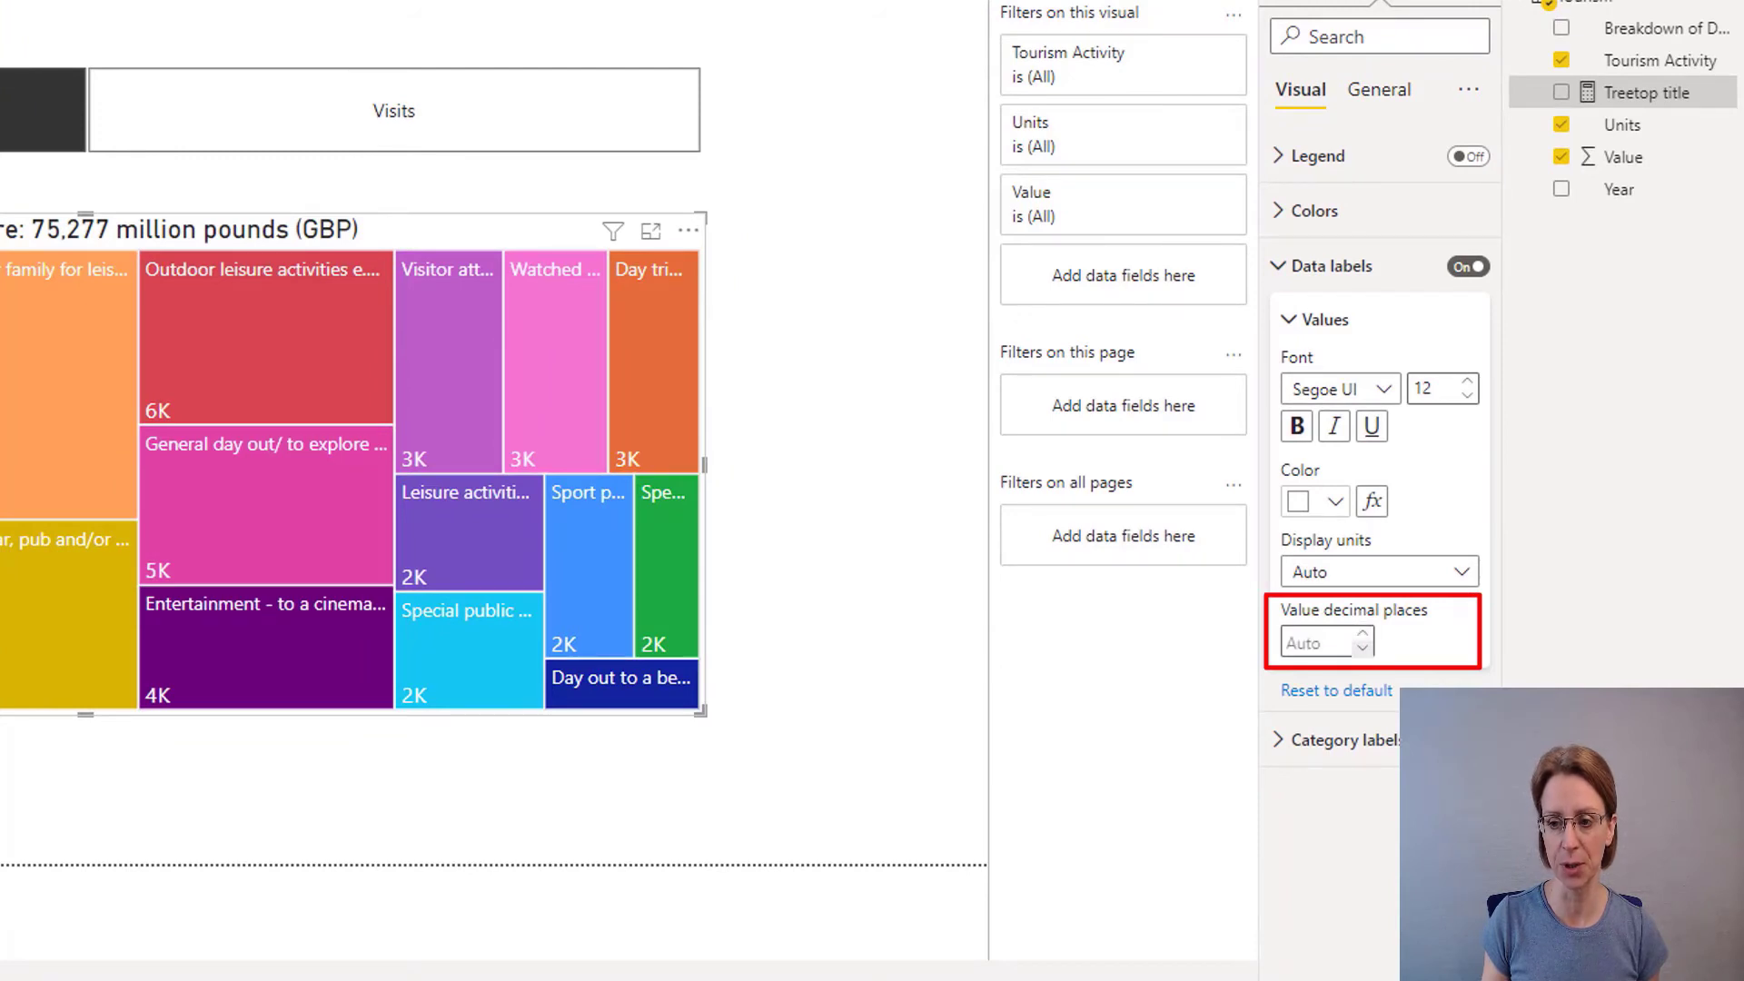
{"action": "type", "text": "1"}
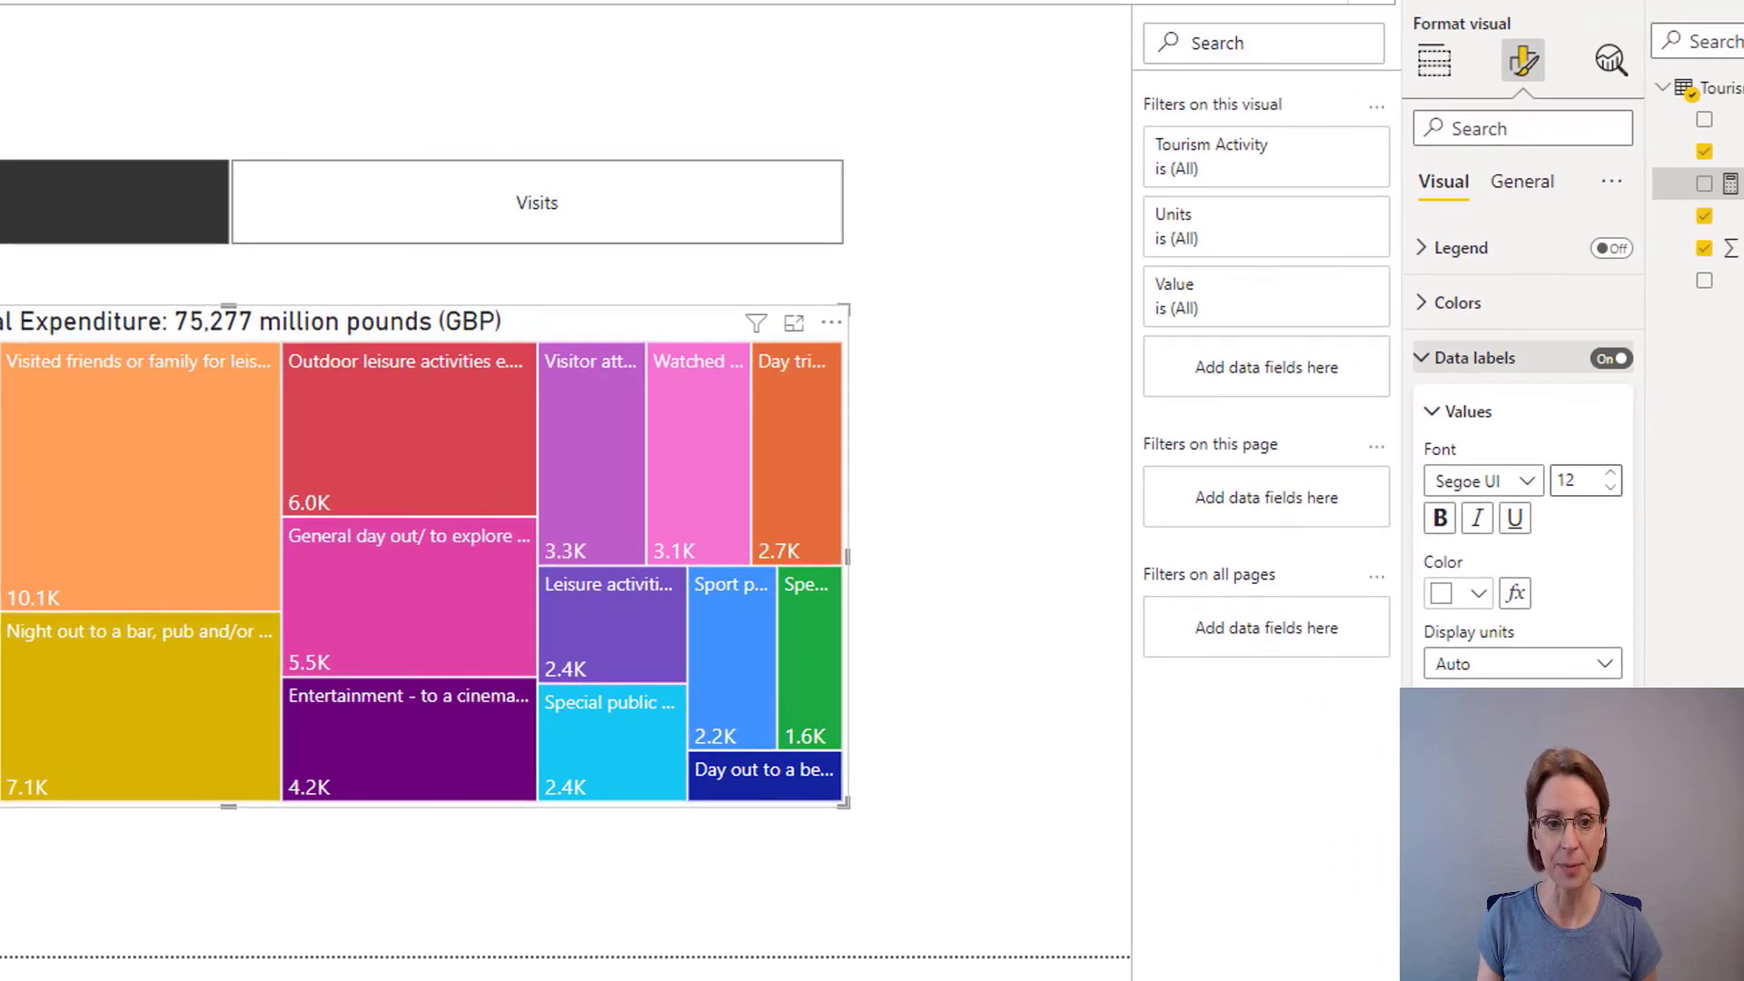
{"action": "left_click", "coordinate": [1474, 357]}
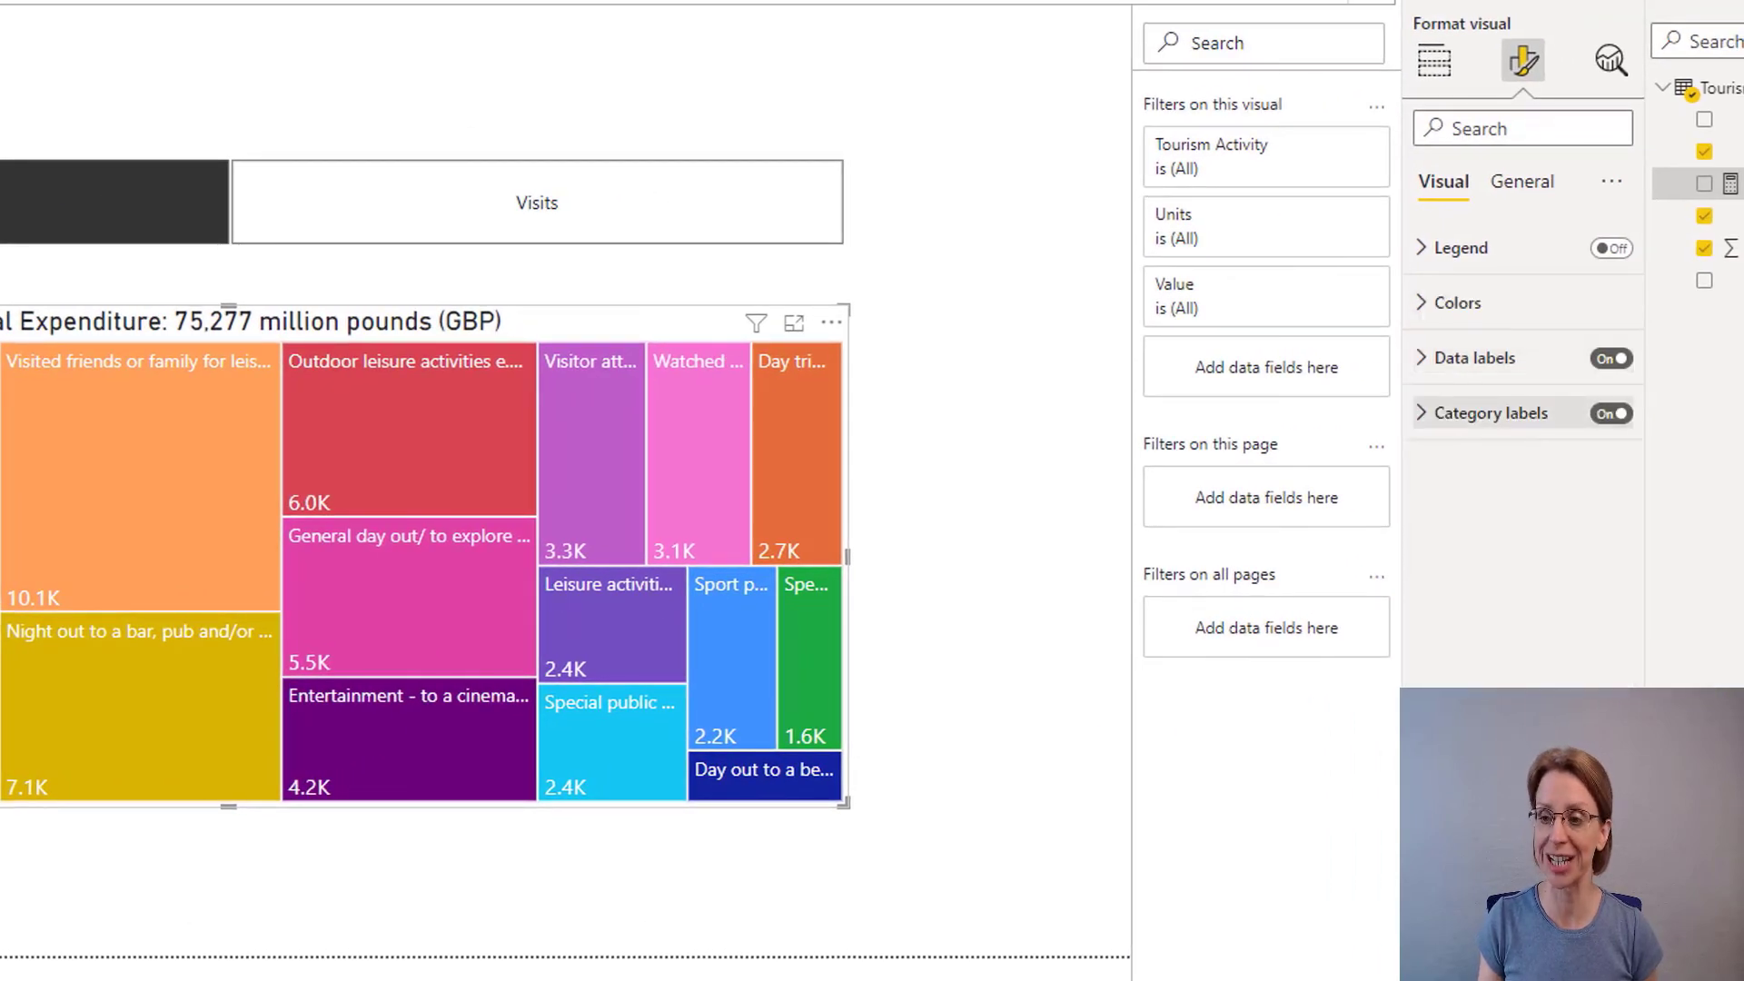
Step: Set the font size of the treemap's category labels to 12
{"action": "left_click", "coordinate": [1490, 413]}
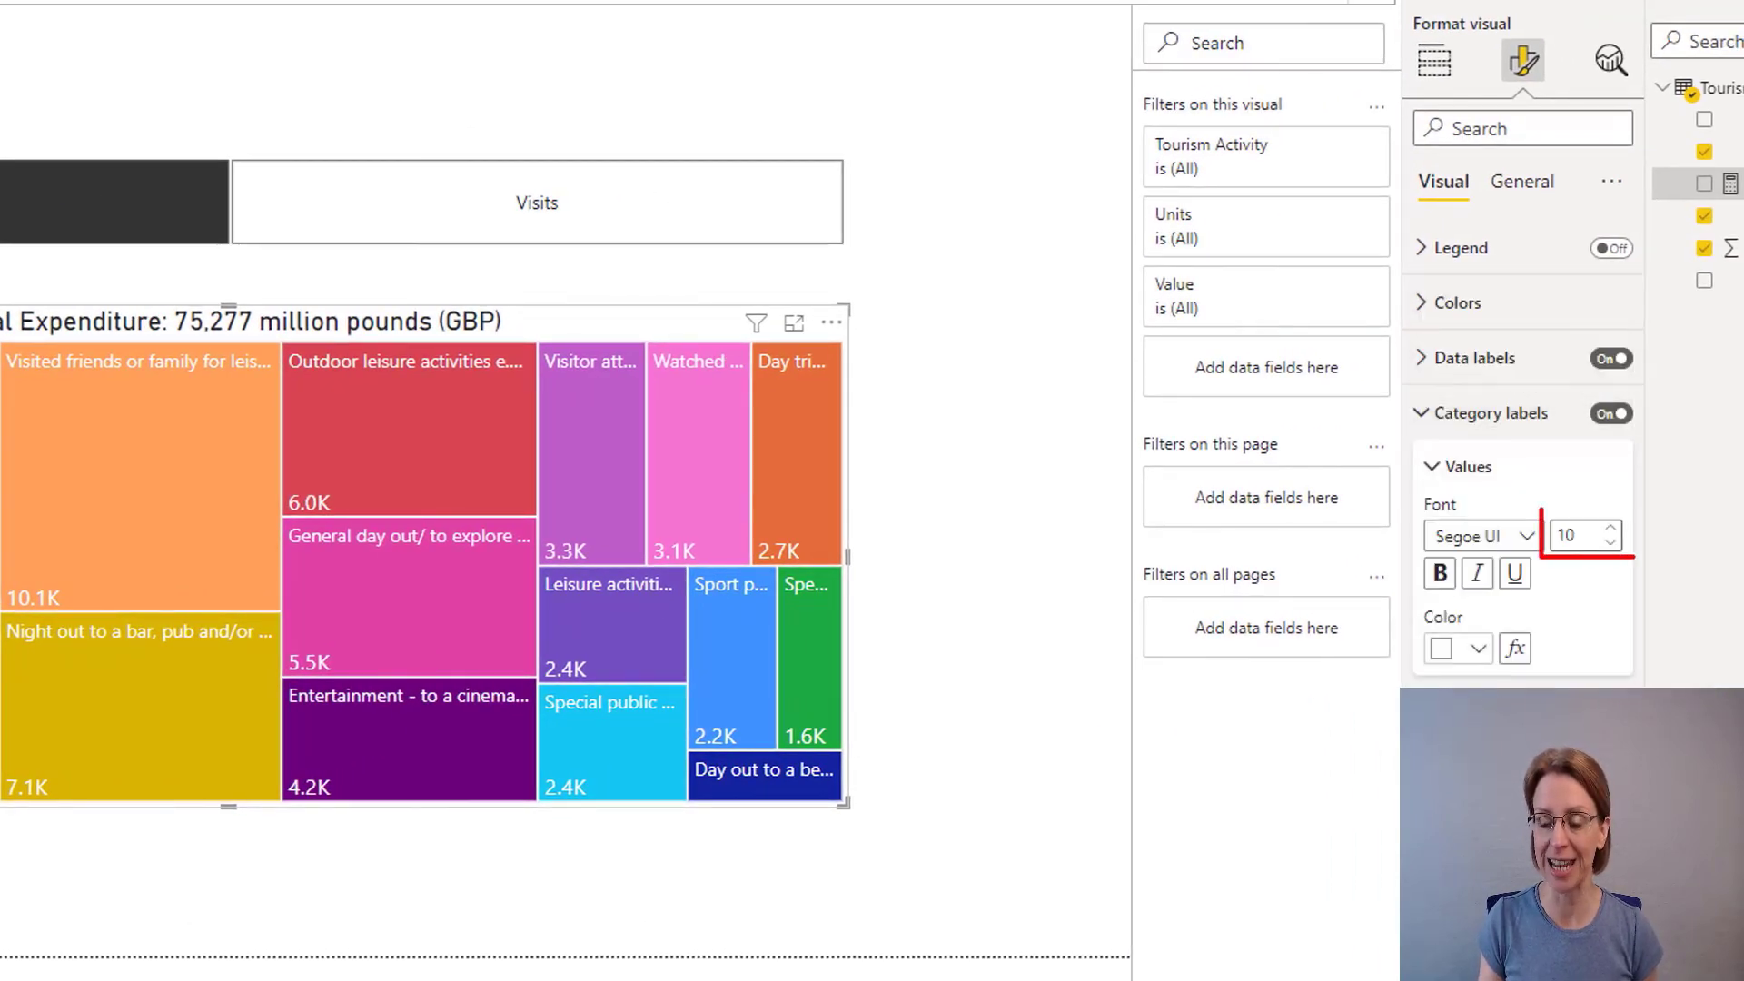
{"action": "left_click_drag", "start_coordinate": [1579, 536], "coordinate": [1535, 536]}
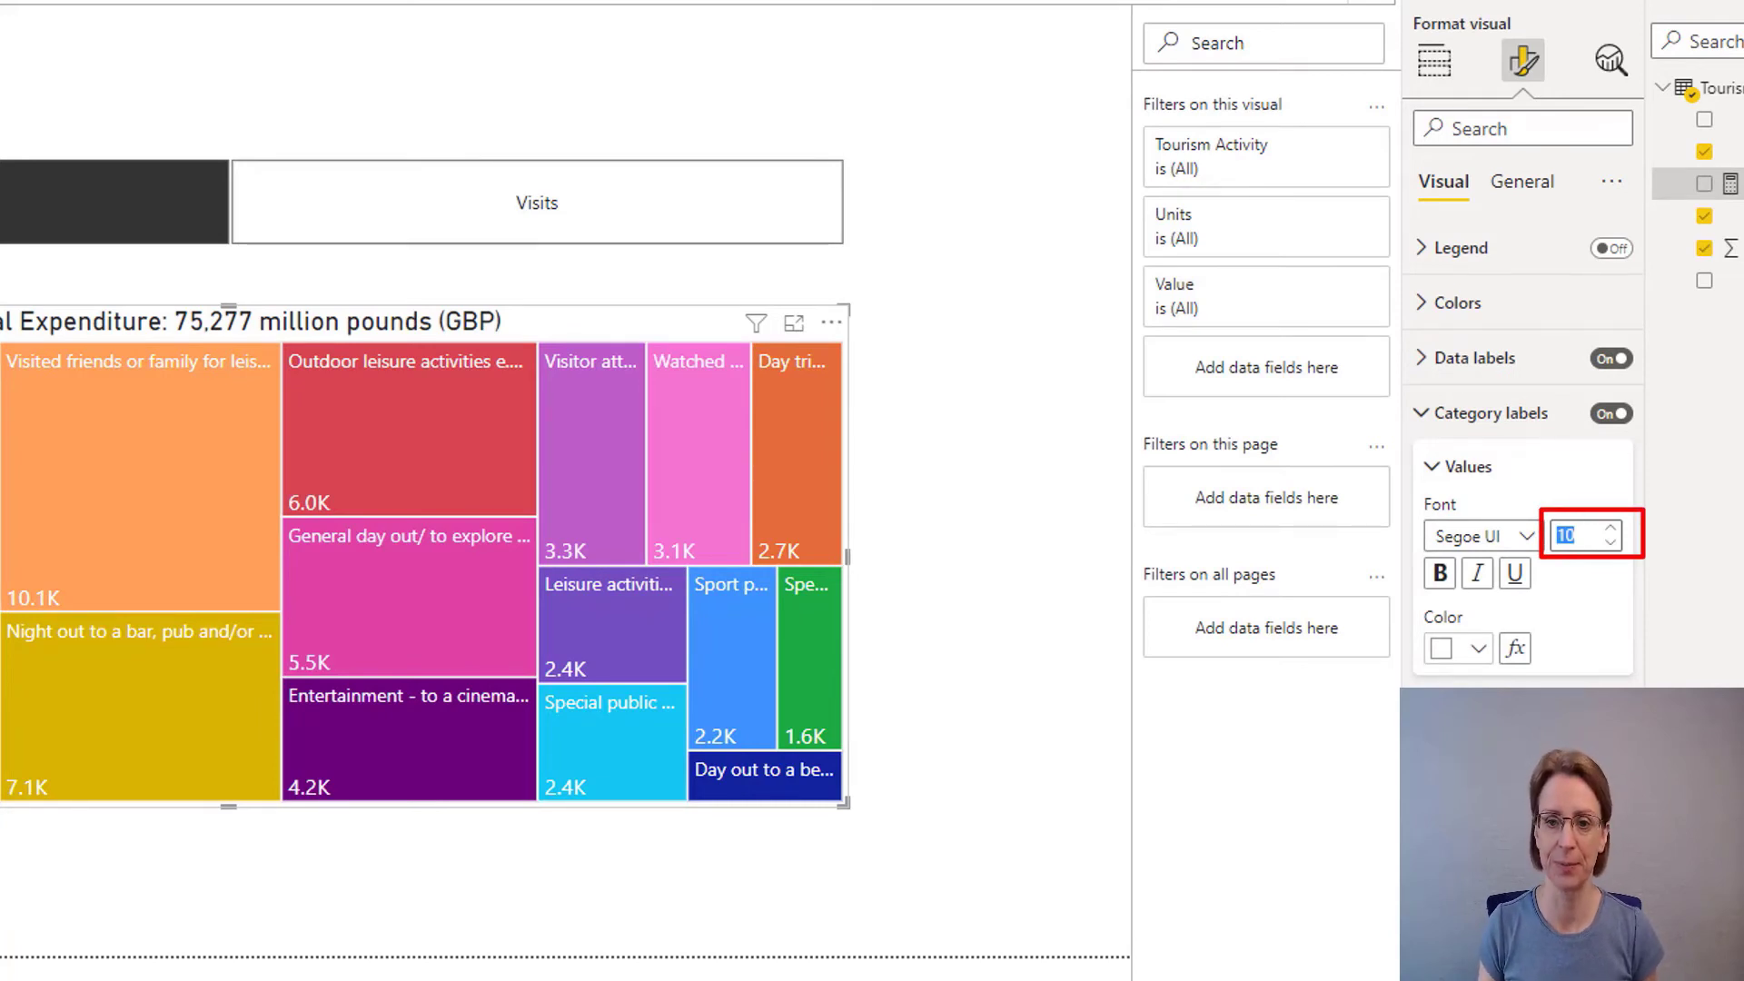
{"action": "type", "text": "12"}
{"action": "key", "text": "Return"}
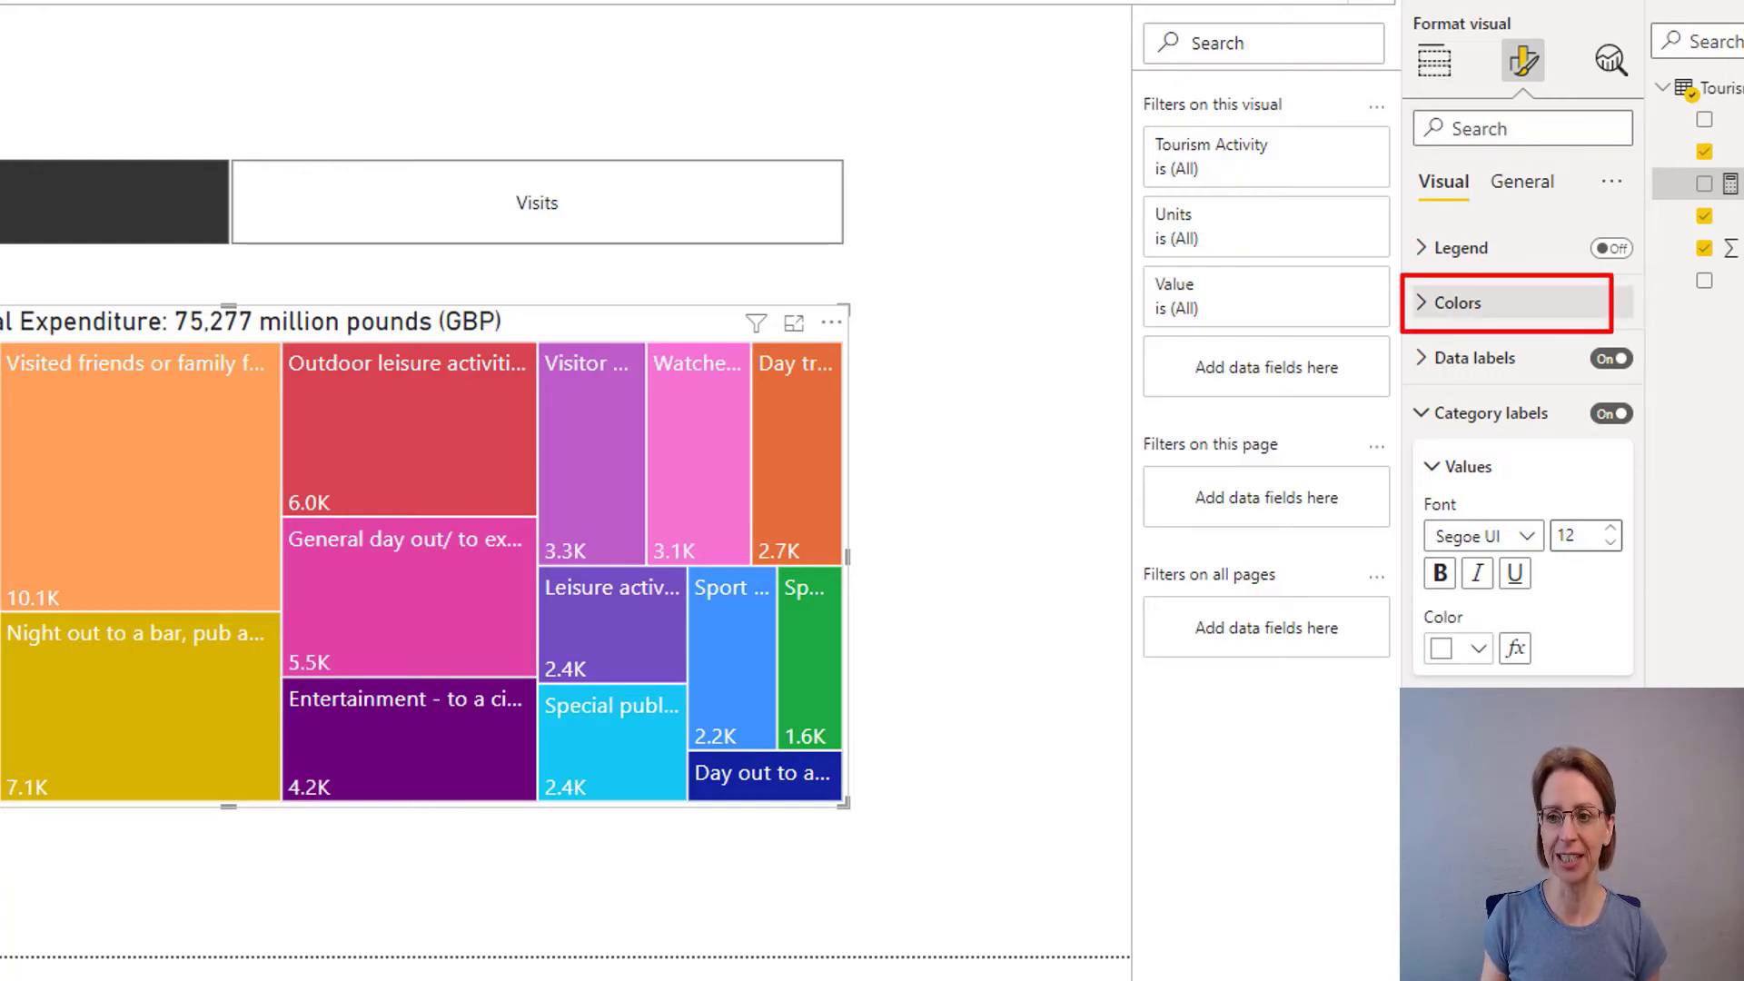
{"action": "left_click", "coordinate": [1458, 303]}
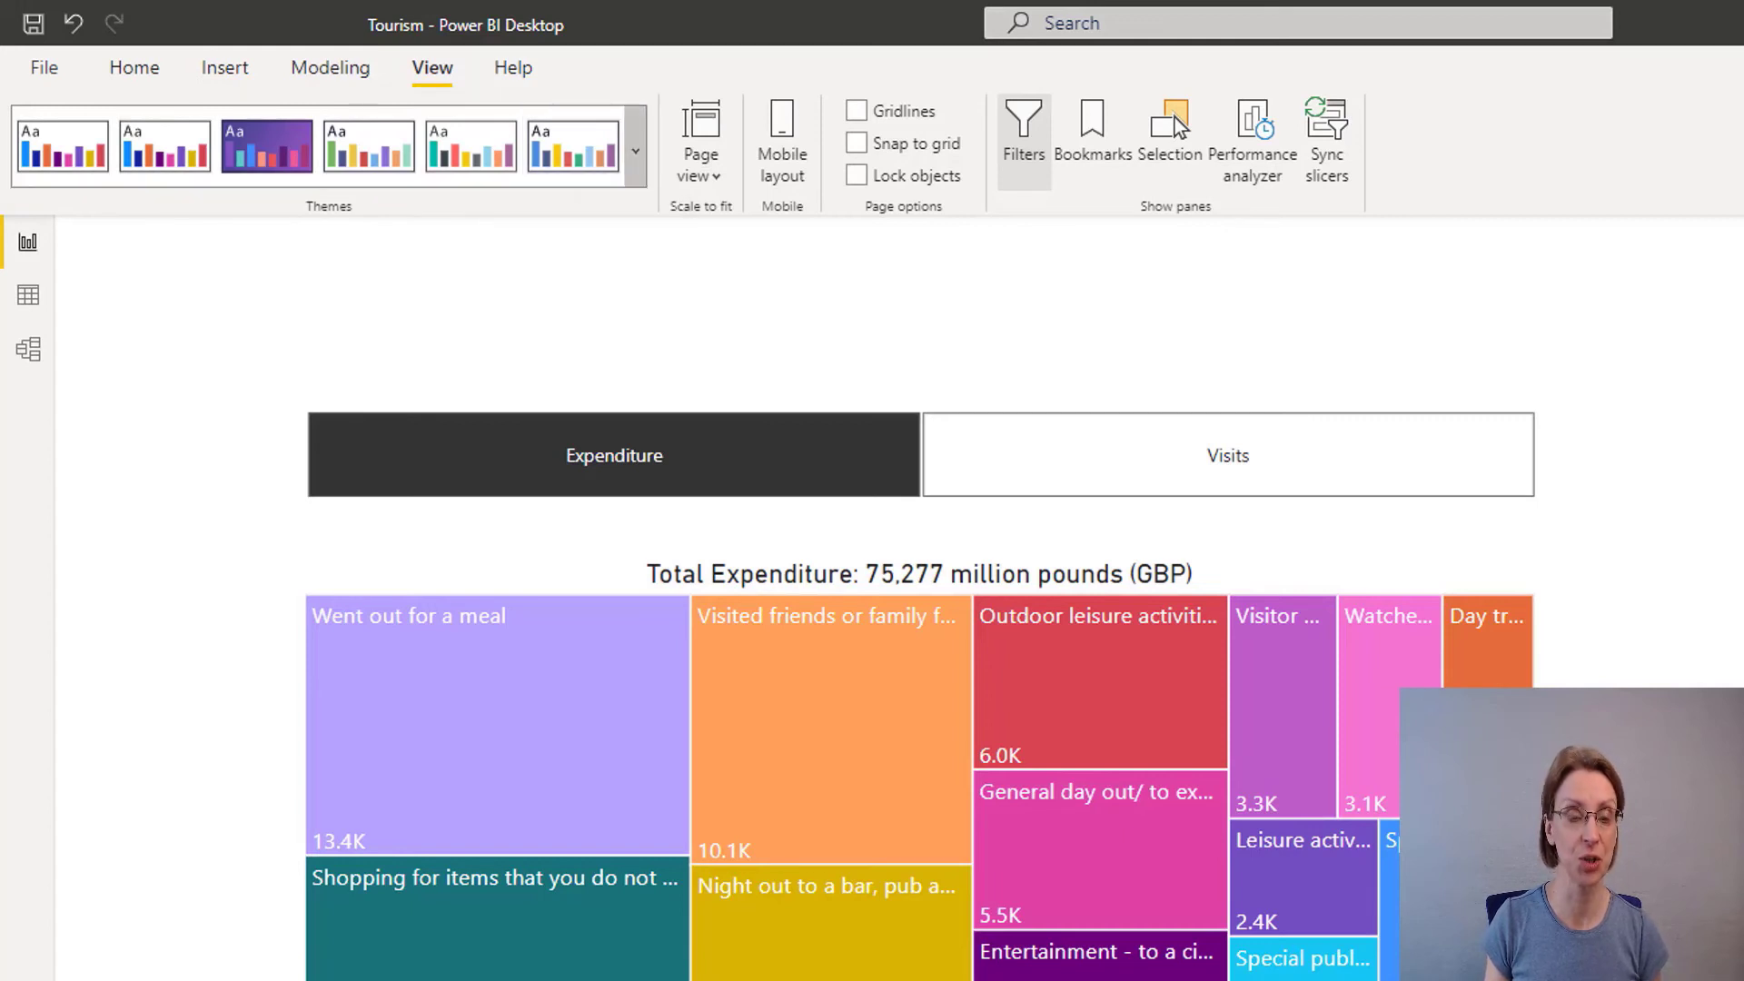
{"action": "left_click", "coordinate": [634, 151]}
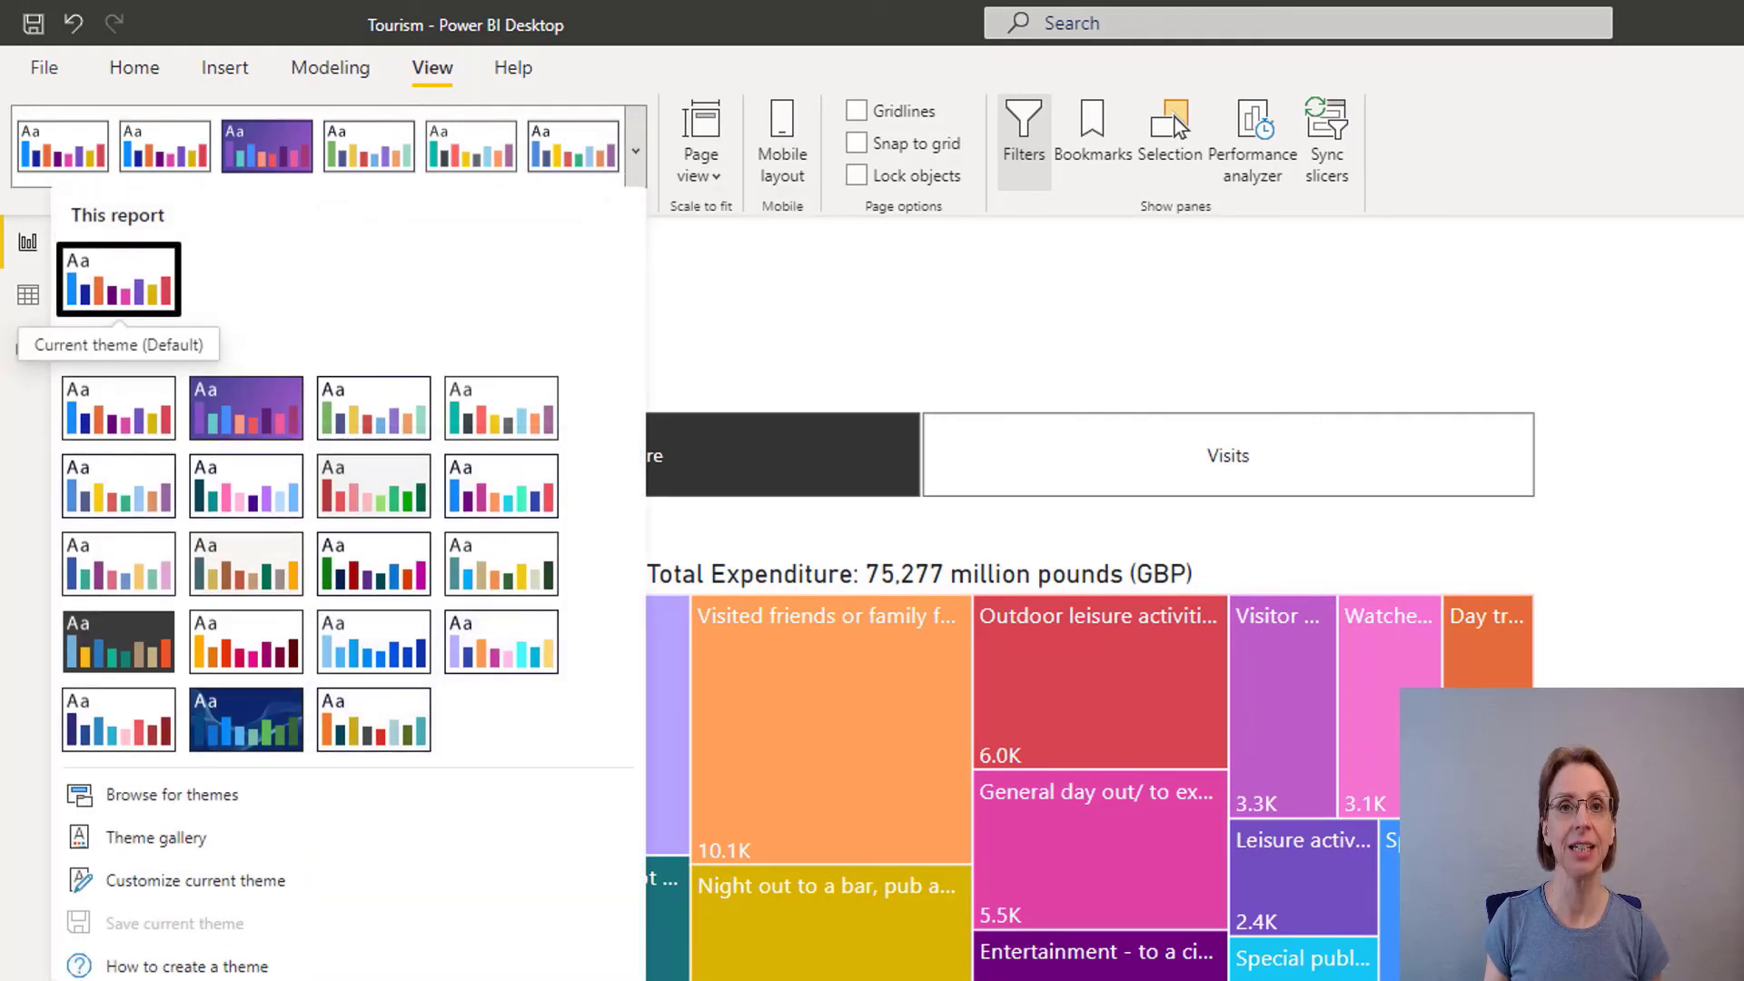
{"action": "key", "text": "Escape"}
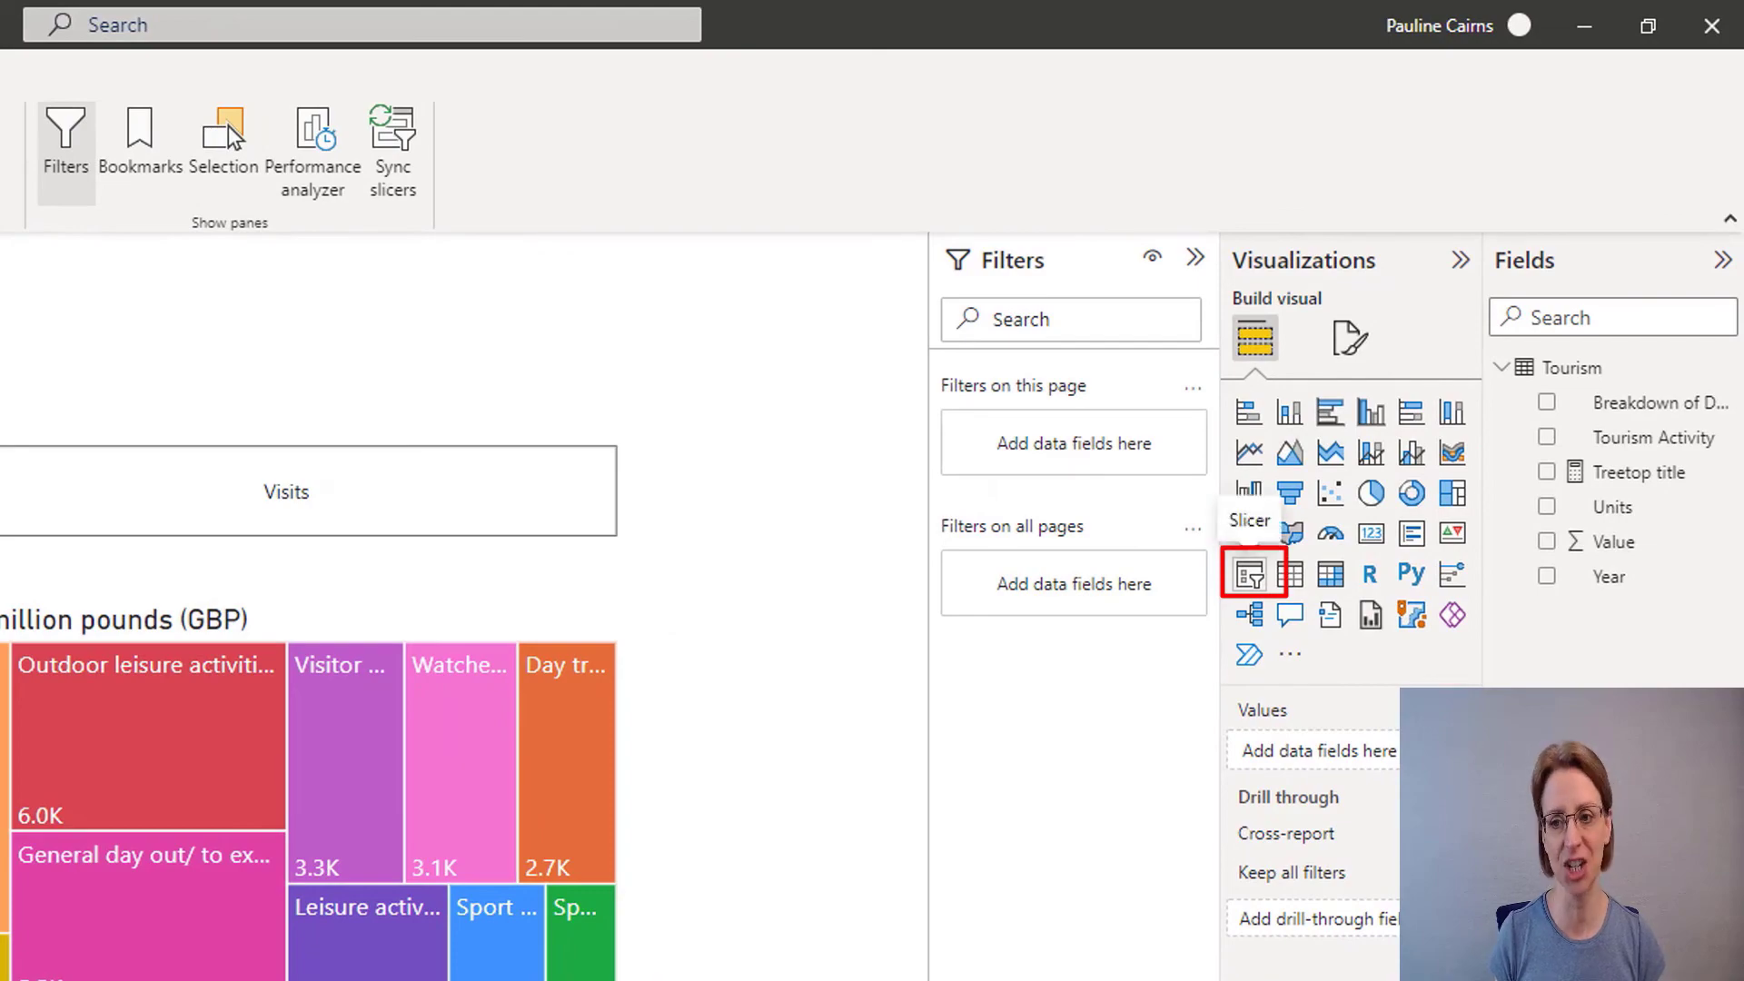
Step: Add a slicer on the Year field with the "Select all" option shown and multi-select with CTRL turned off
{"action": "left_click", "coordinate": [1250, 574]}
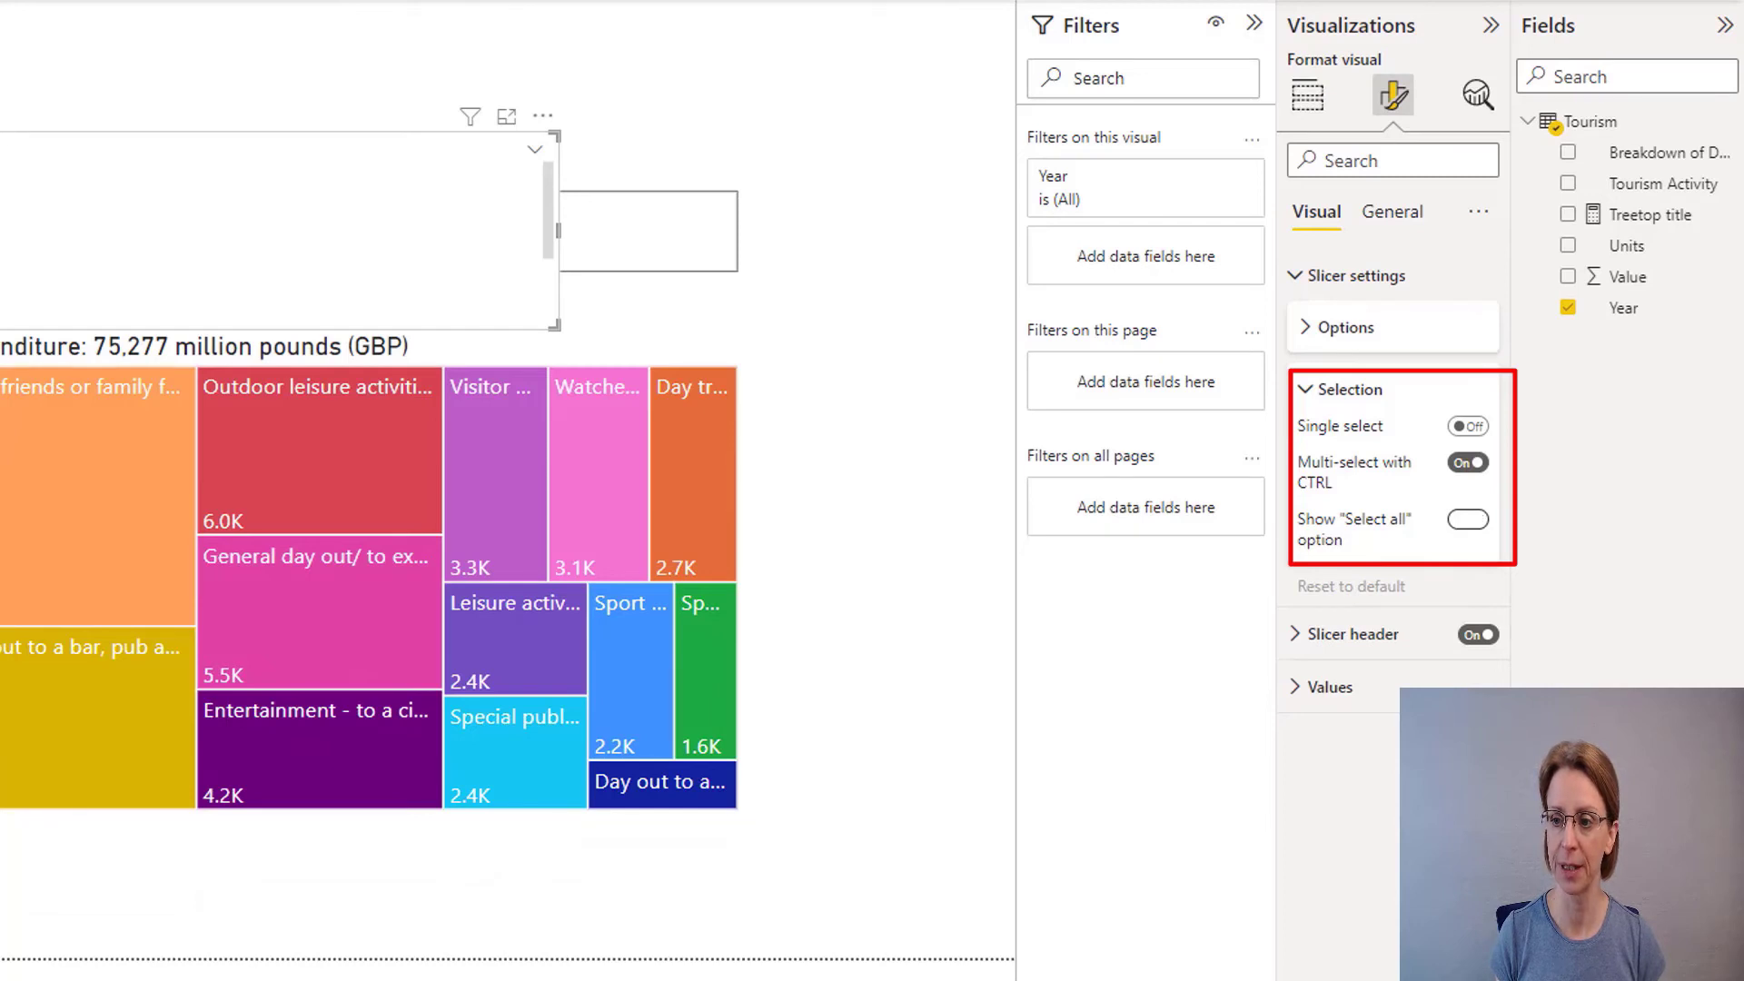
{"action": "left_click", "coordinate": [1468, 520]}
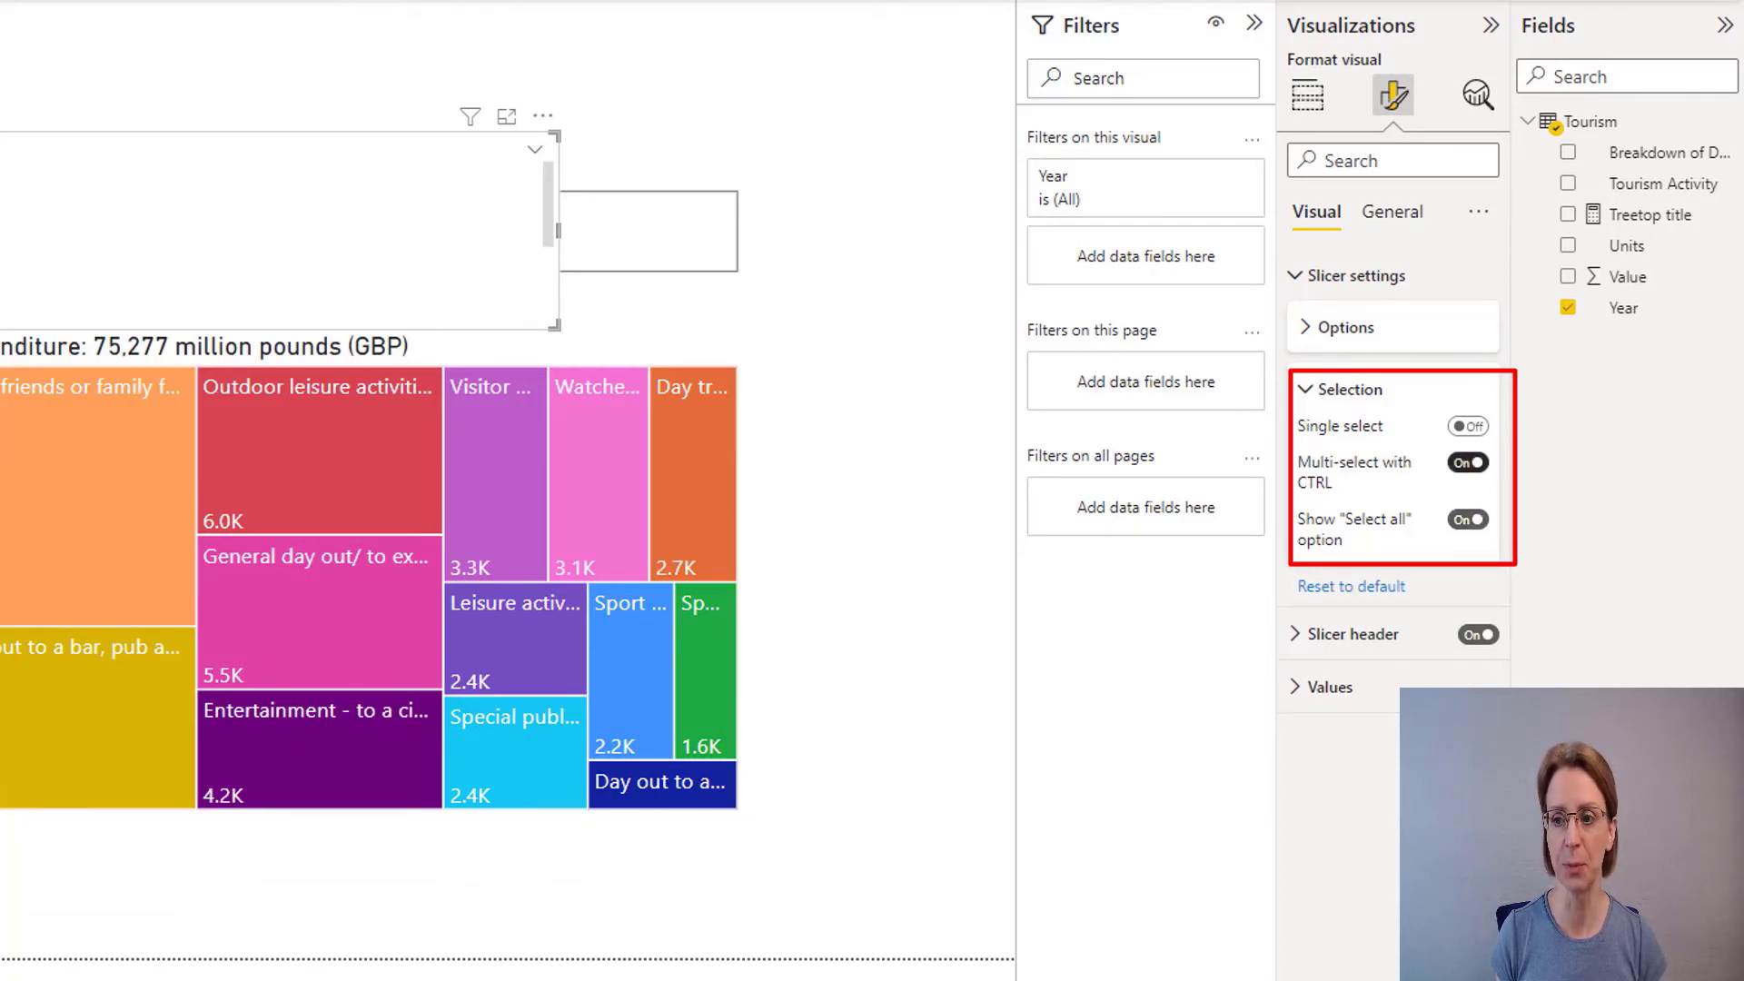
{"action": "left_click", "coordinate": [1467, 462]}
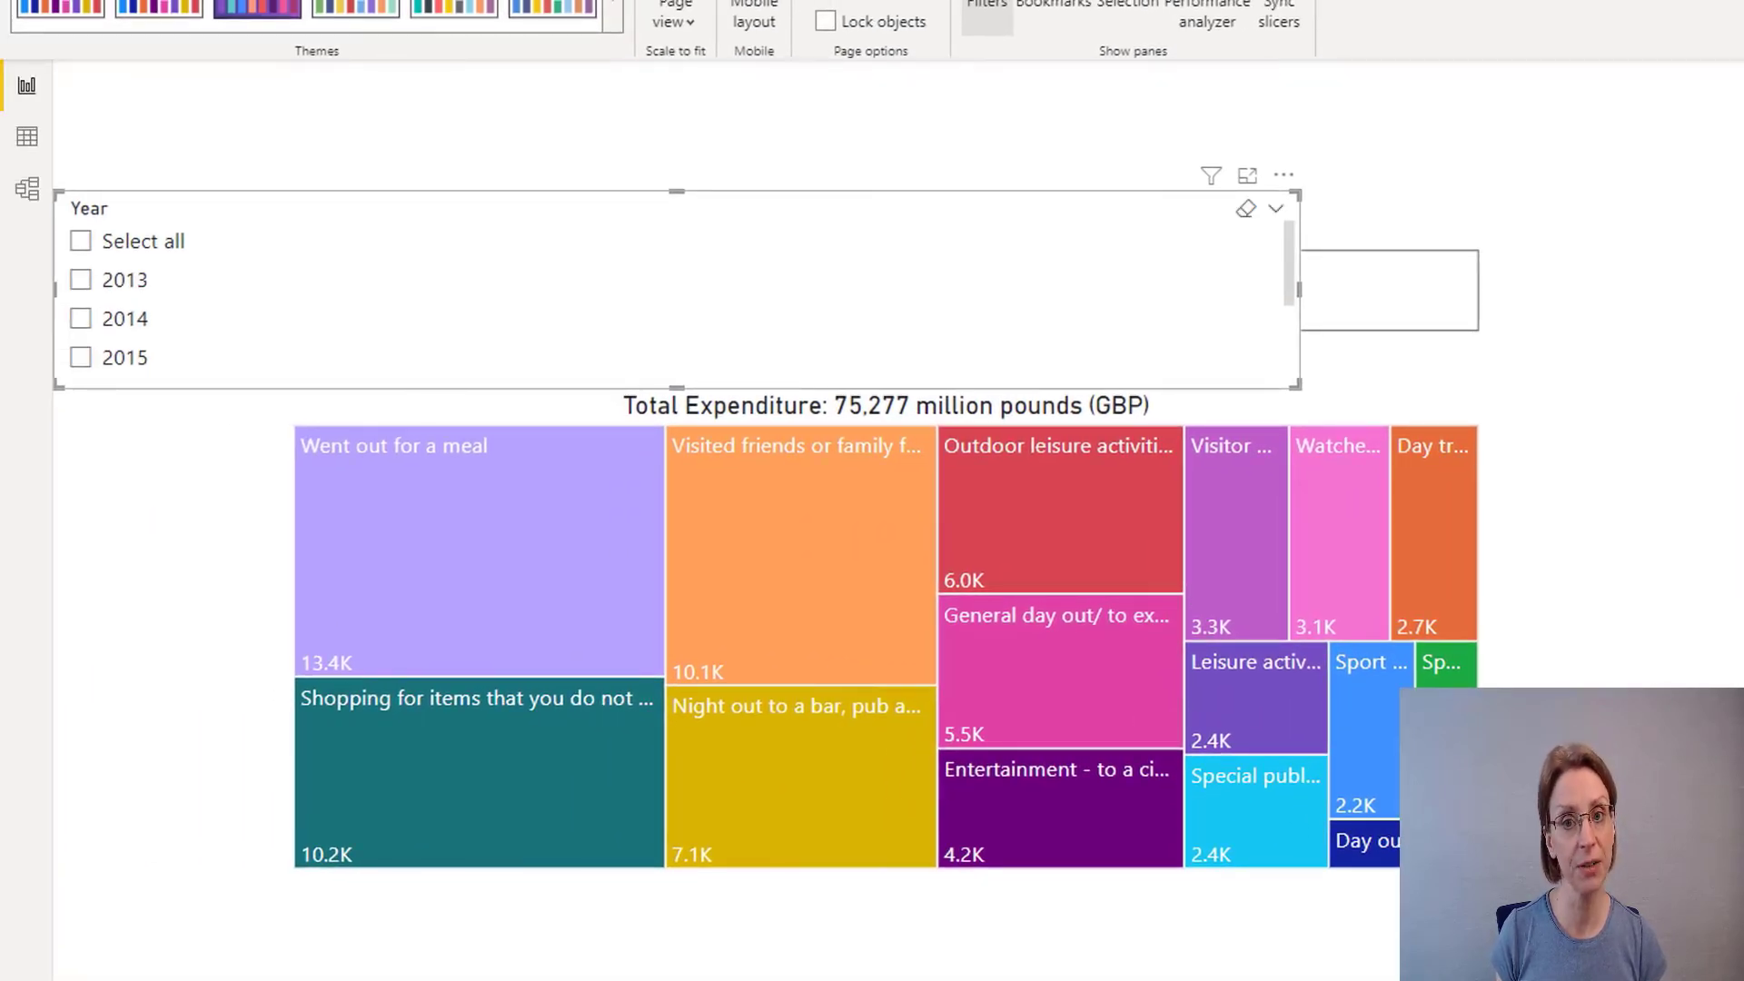
Step: Change the Year slicer to a dropdown, narrow it, and place it above the Visits button's outer end
{"action": "left_click", "coordinate": [1276, 209]}
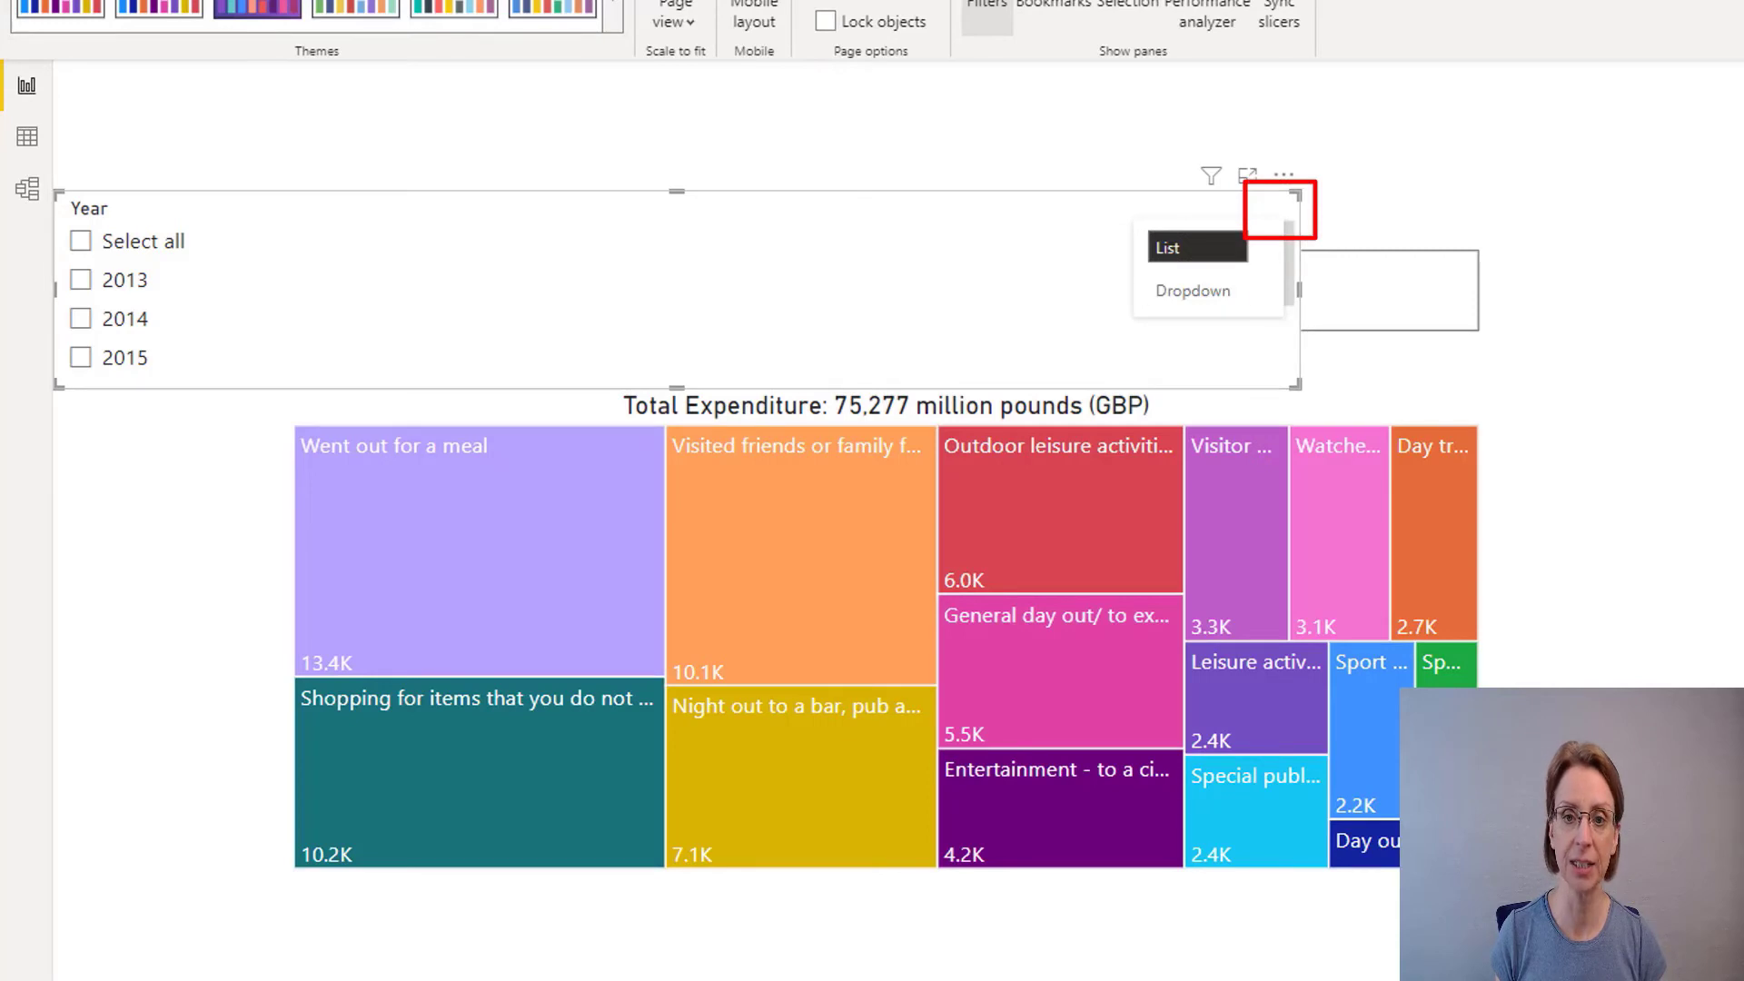
{"action": "left_click", "coordinate": [1194, 291]}
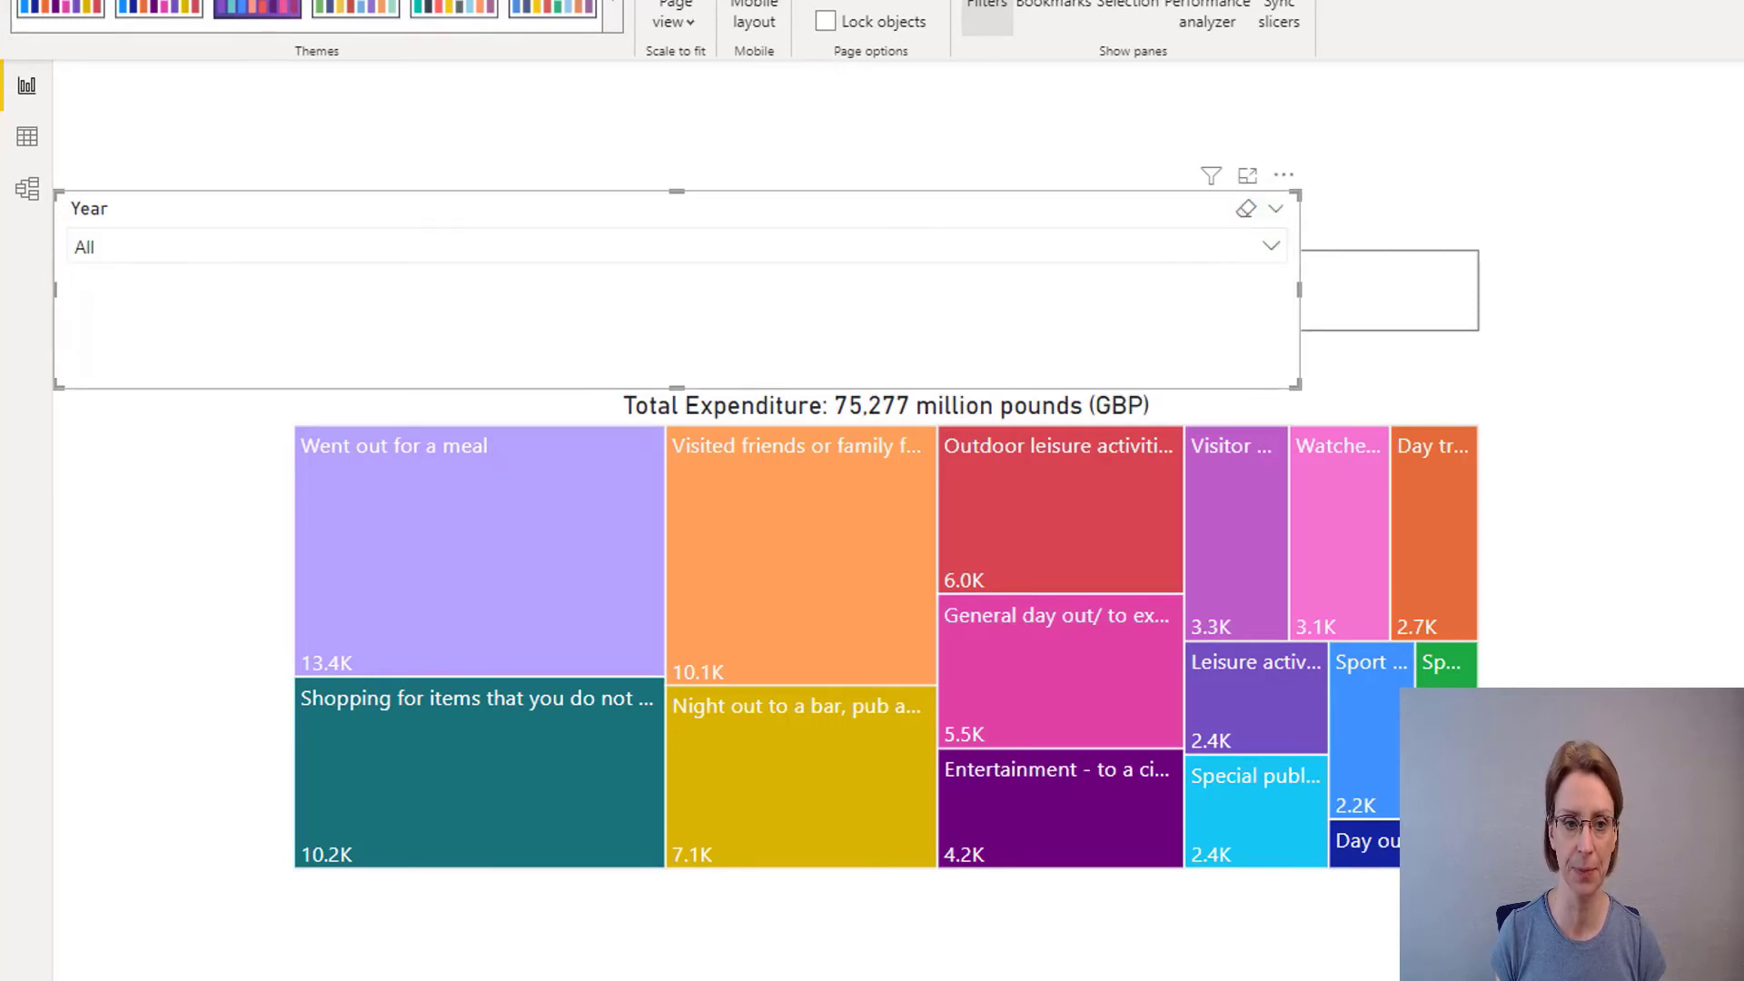
{"action": "left_click_drag", "start_coordinate": [1299, 288], "coordinate": [249, 309]}
{"action": "left_click_drag", "start_coordinate": [149, 208], "coordinate": [1385, 141]}
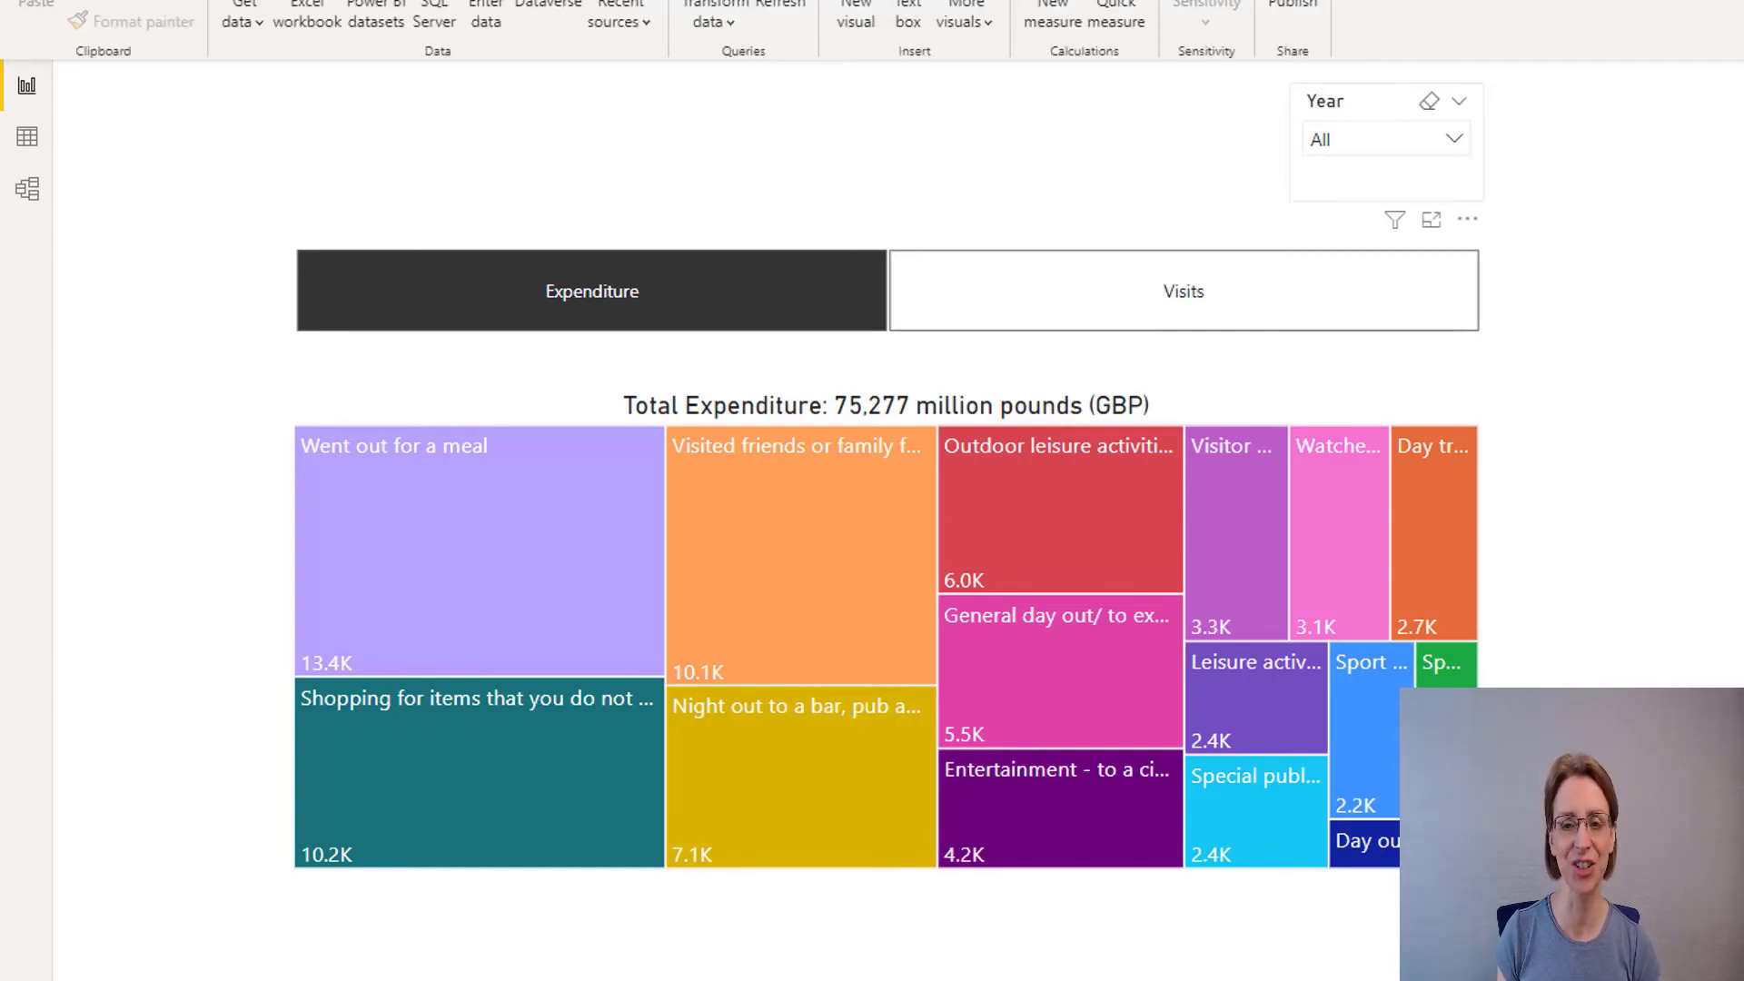
Step: Show the treemap's Visits figures for 2014 using both slicers, and clear the Year selection
{"action": "left_click", "coordinate": [1385, 141]}
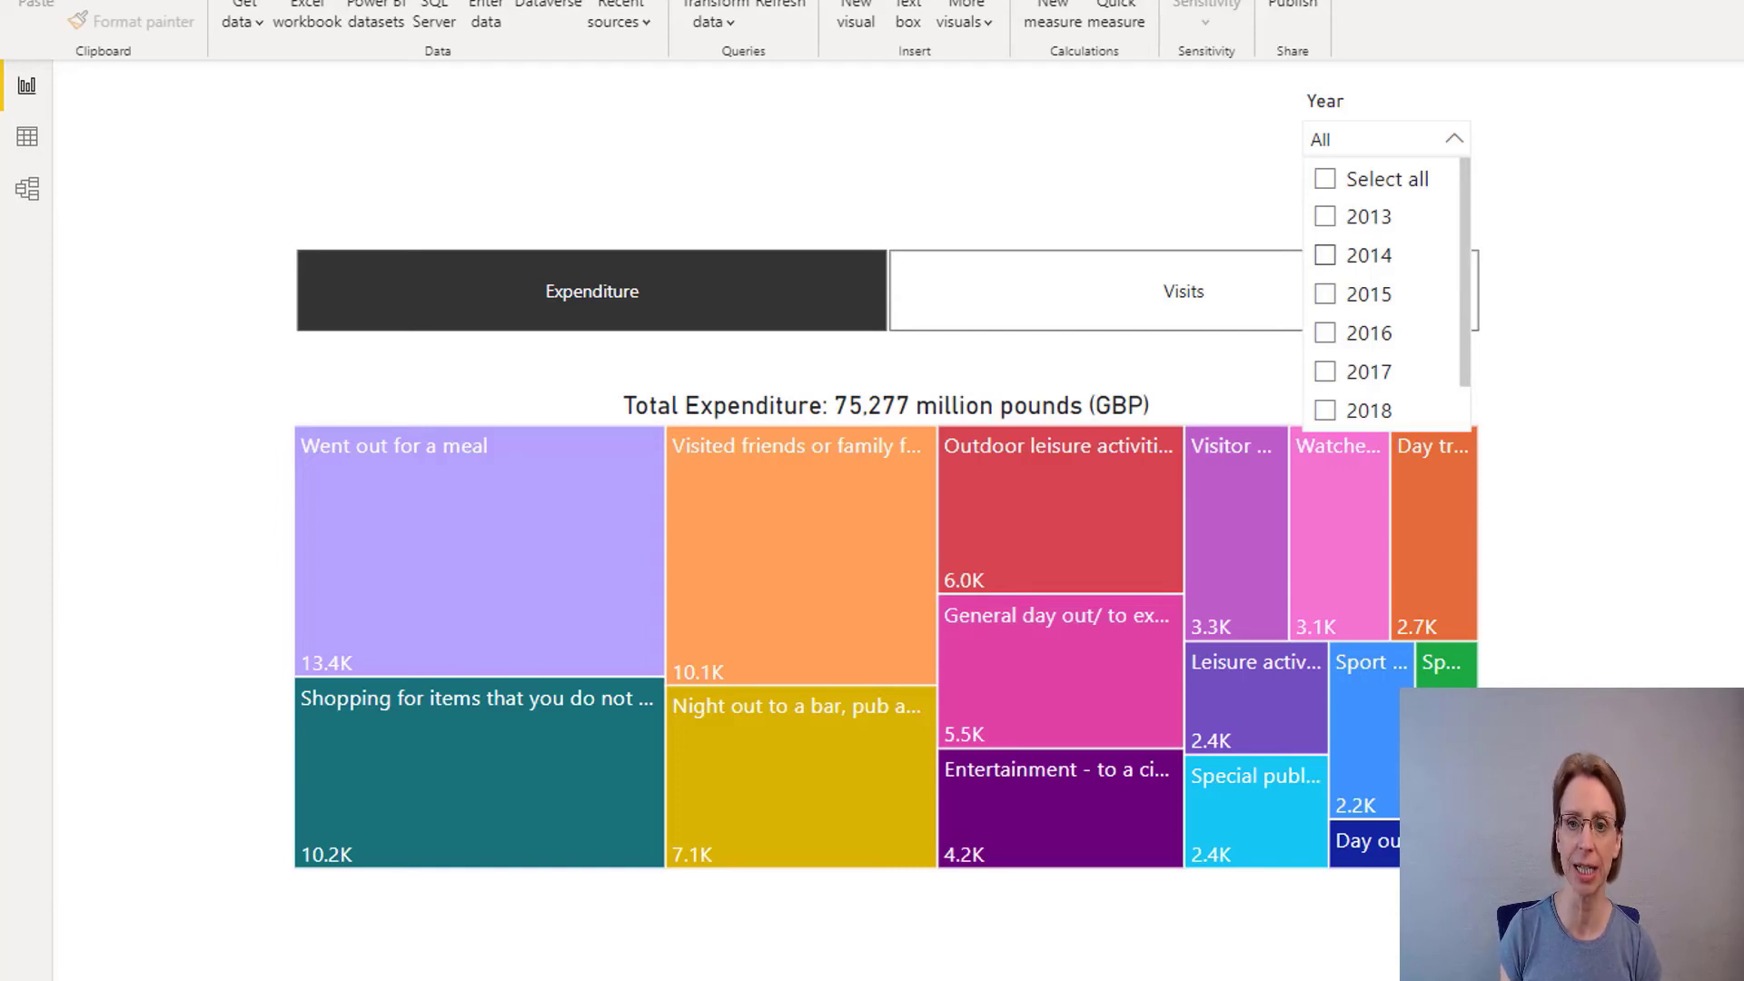
{"action": "left_click", "coordinate": [1326, 256]}
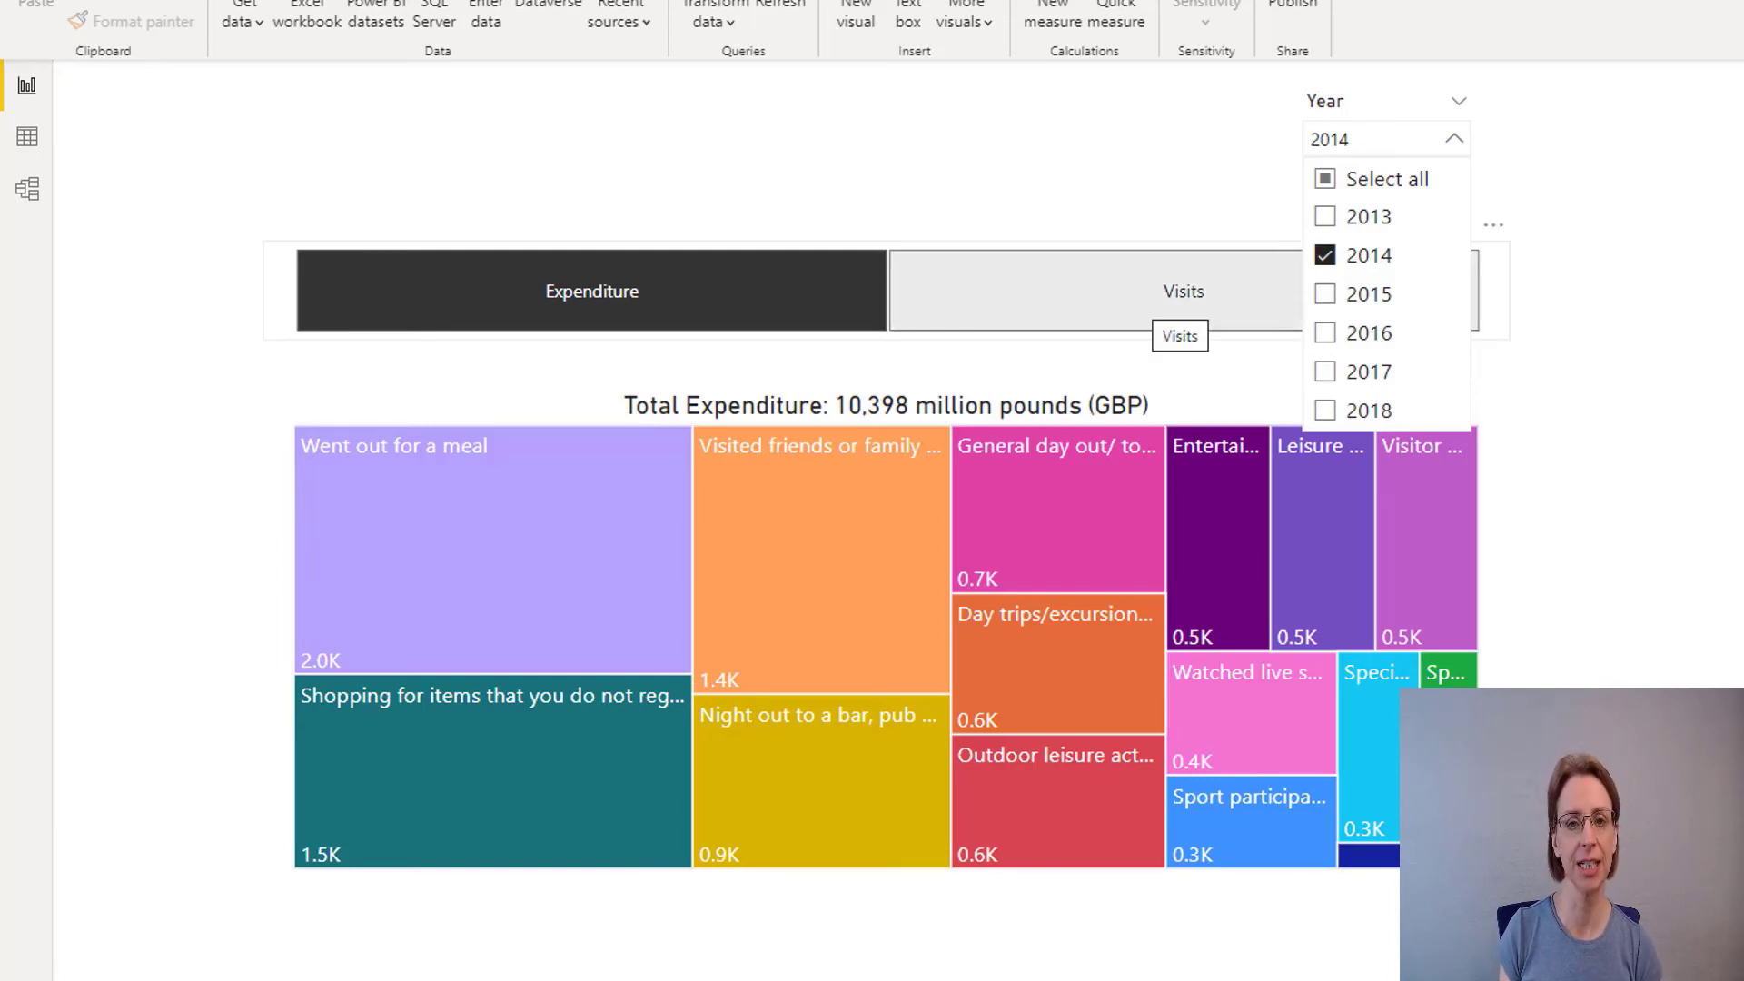
{"action": "left_click", "coordinate": [1181, 295]}
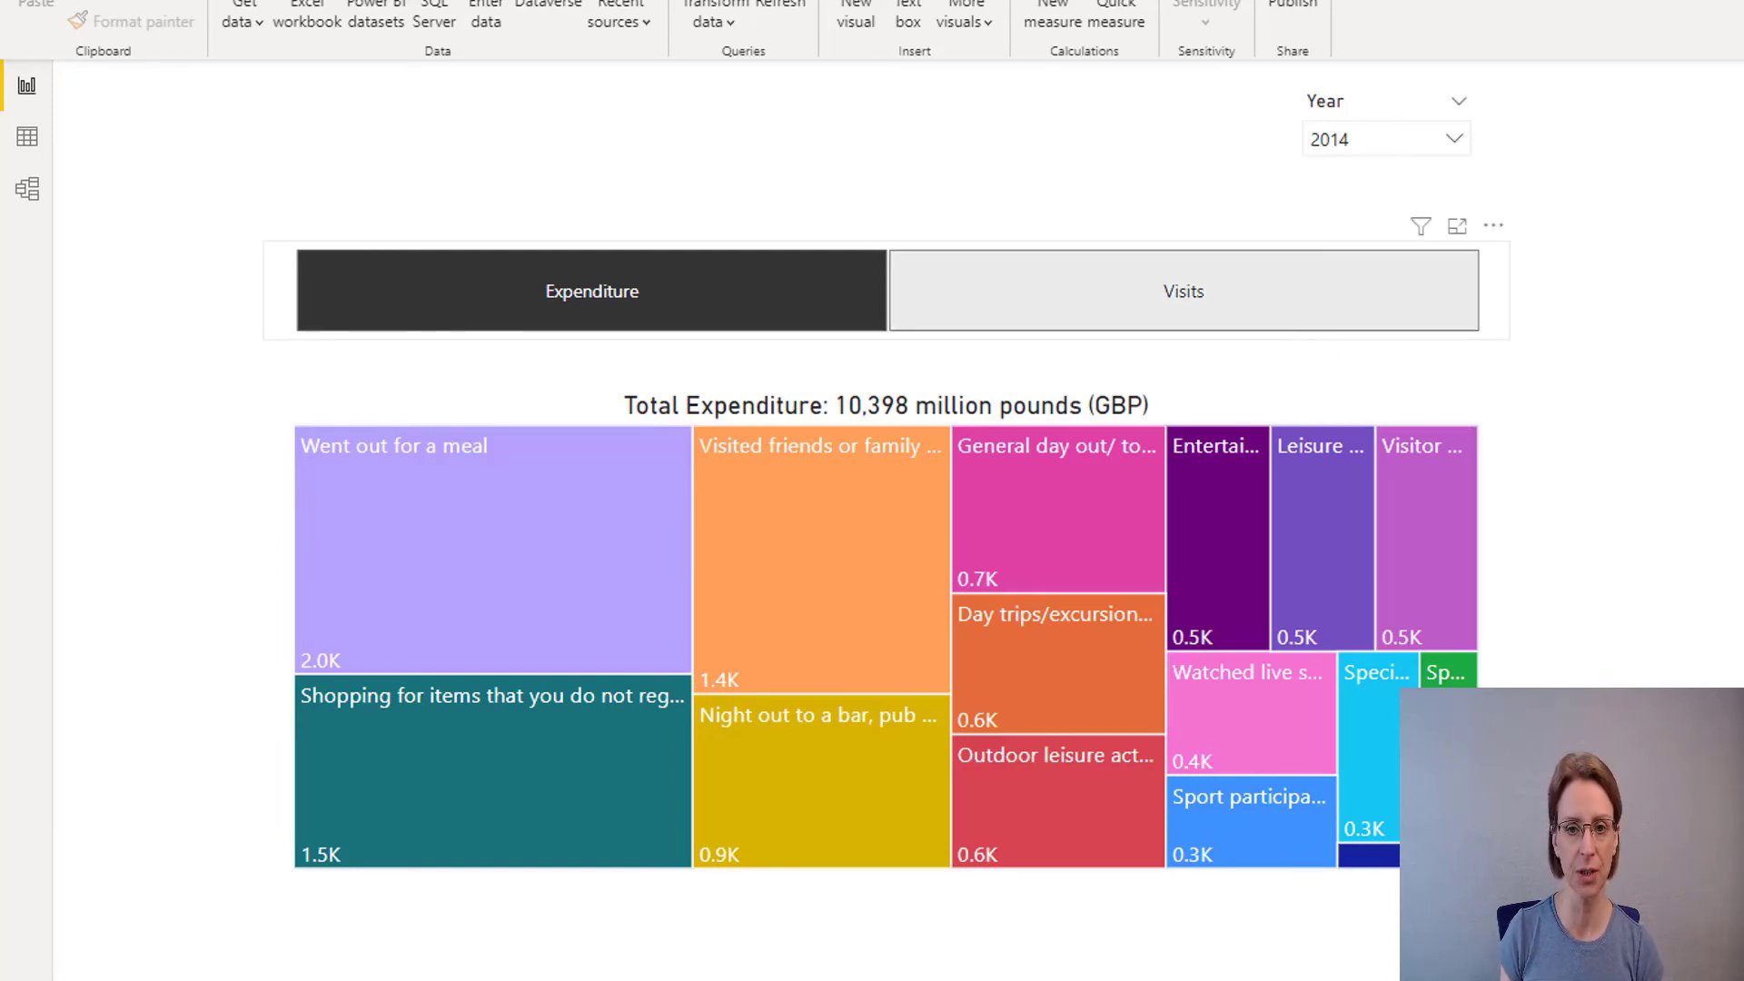
{"action": "left_click", "coordinate": [1180, 295]}
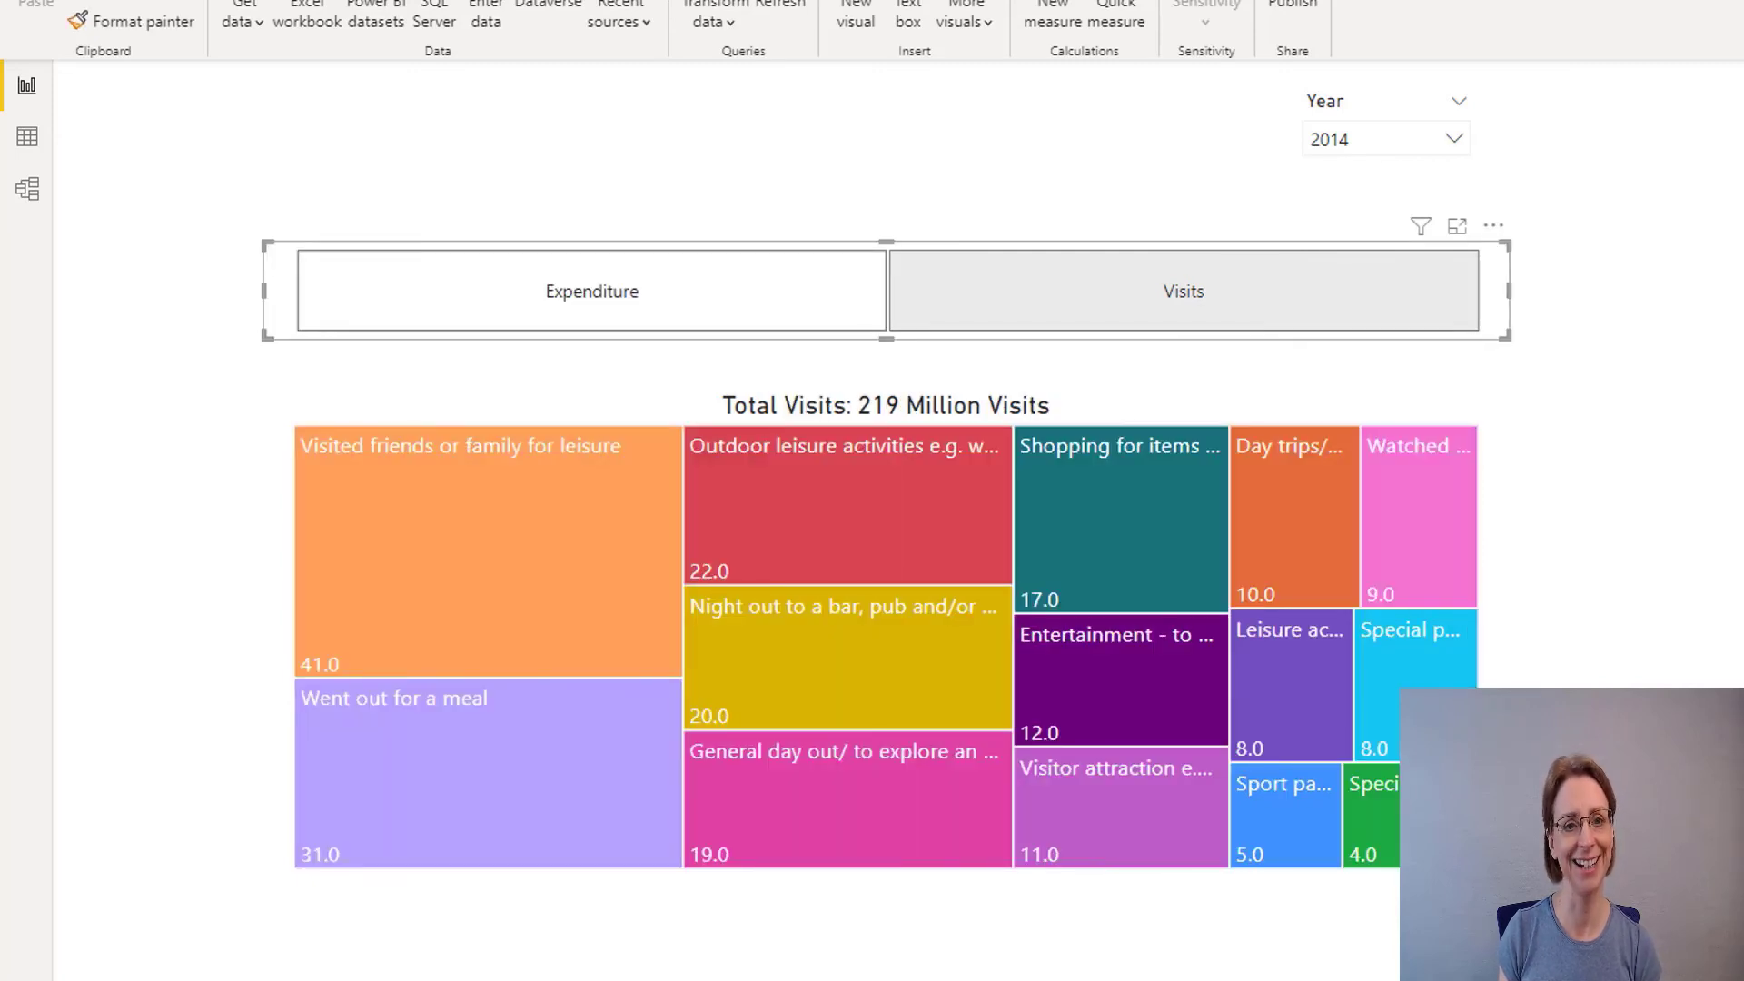
{"action": "left_click", "coordinate": [1183, 291]}
{"action": "left_click", "coordinate": [1429, 101]}
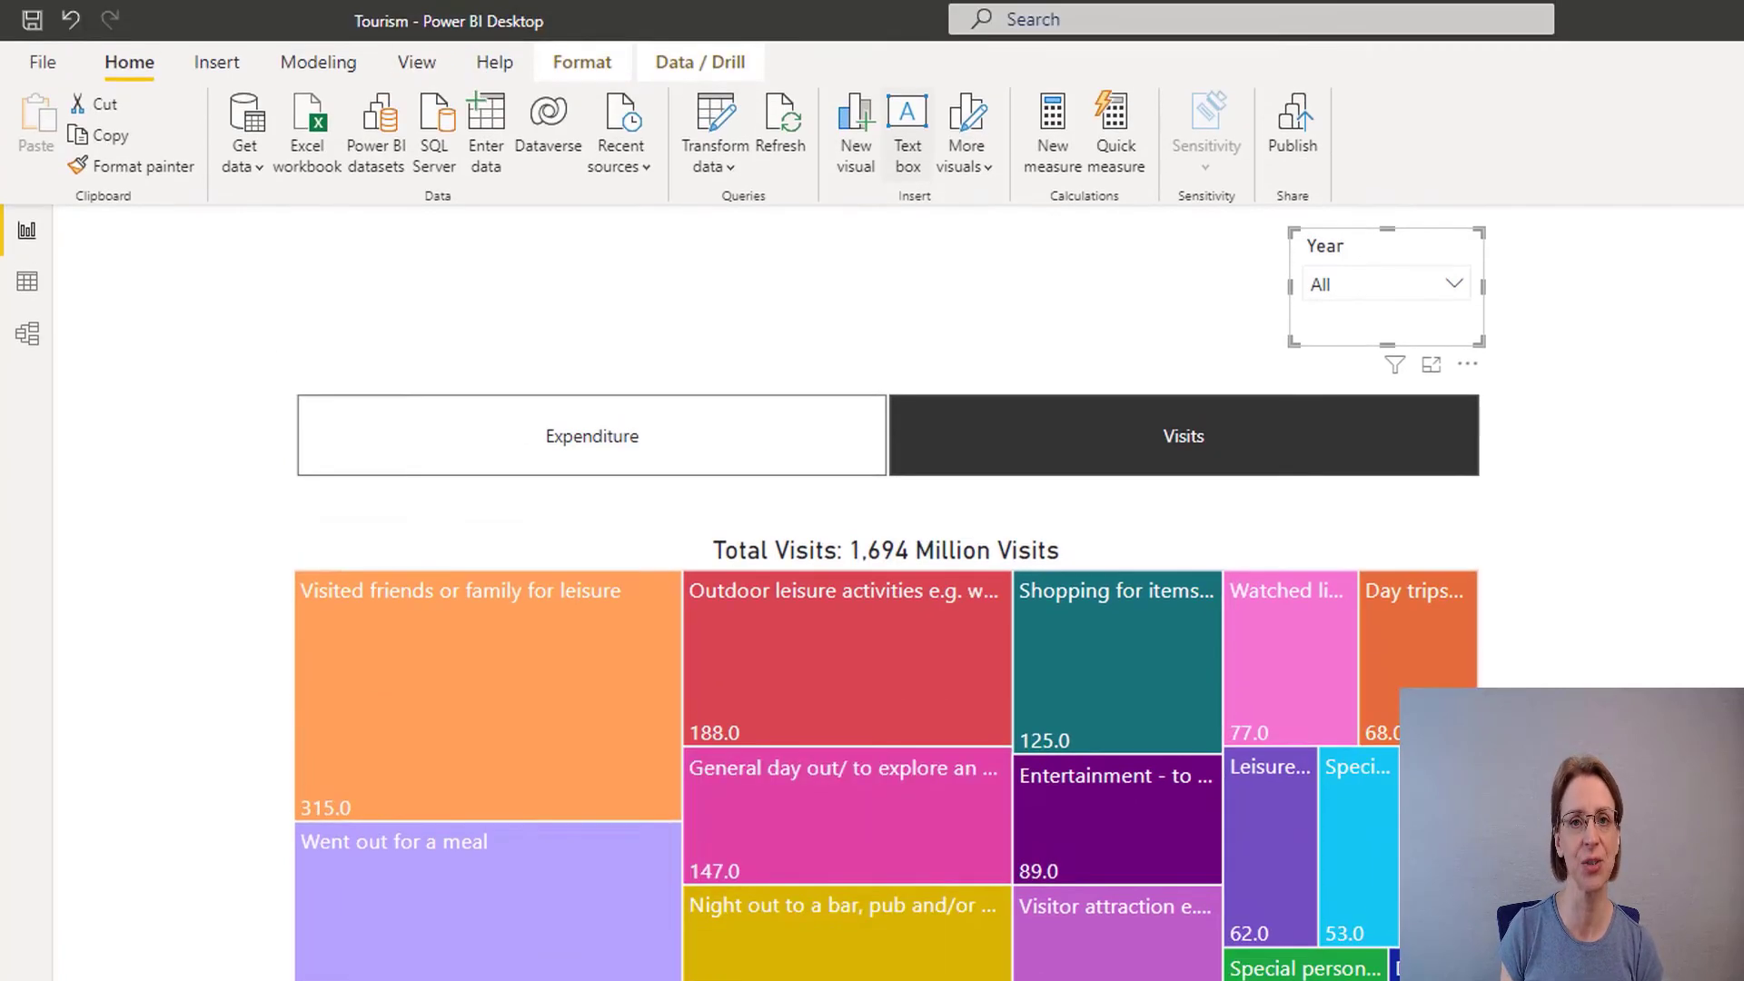
Step: Add a text box to the report page reading "Scottish Tourism"
{"action": "left_click", "coordinate": [908, 136]}
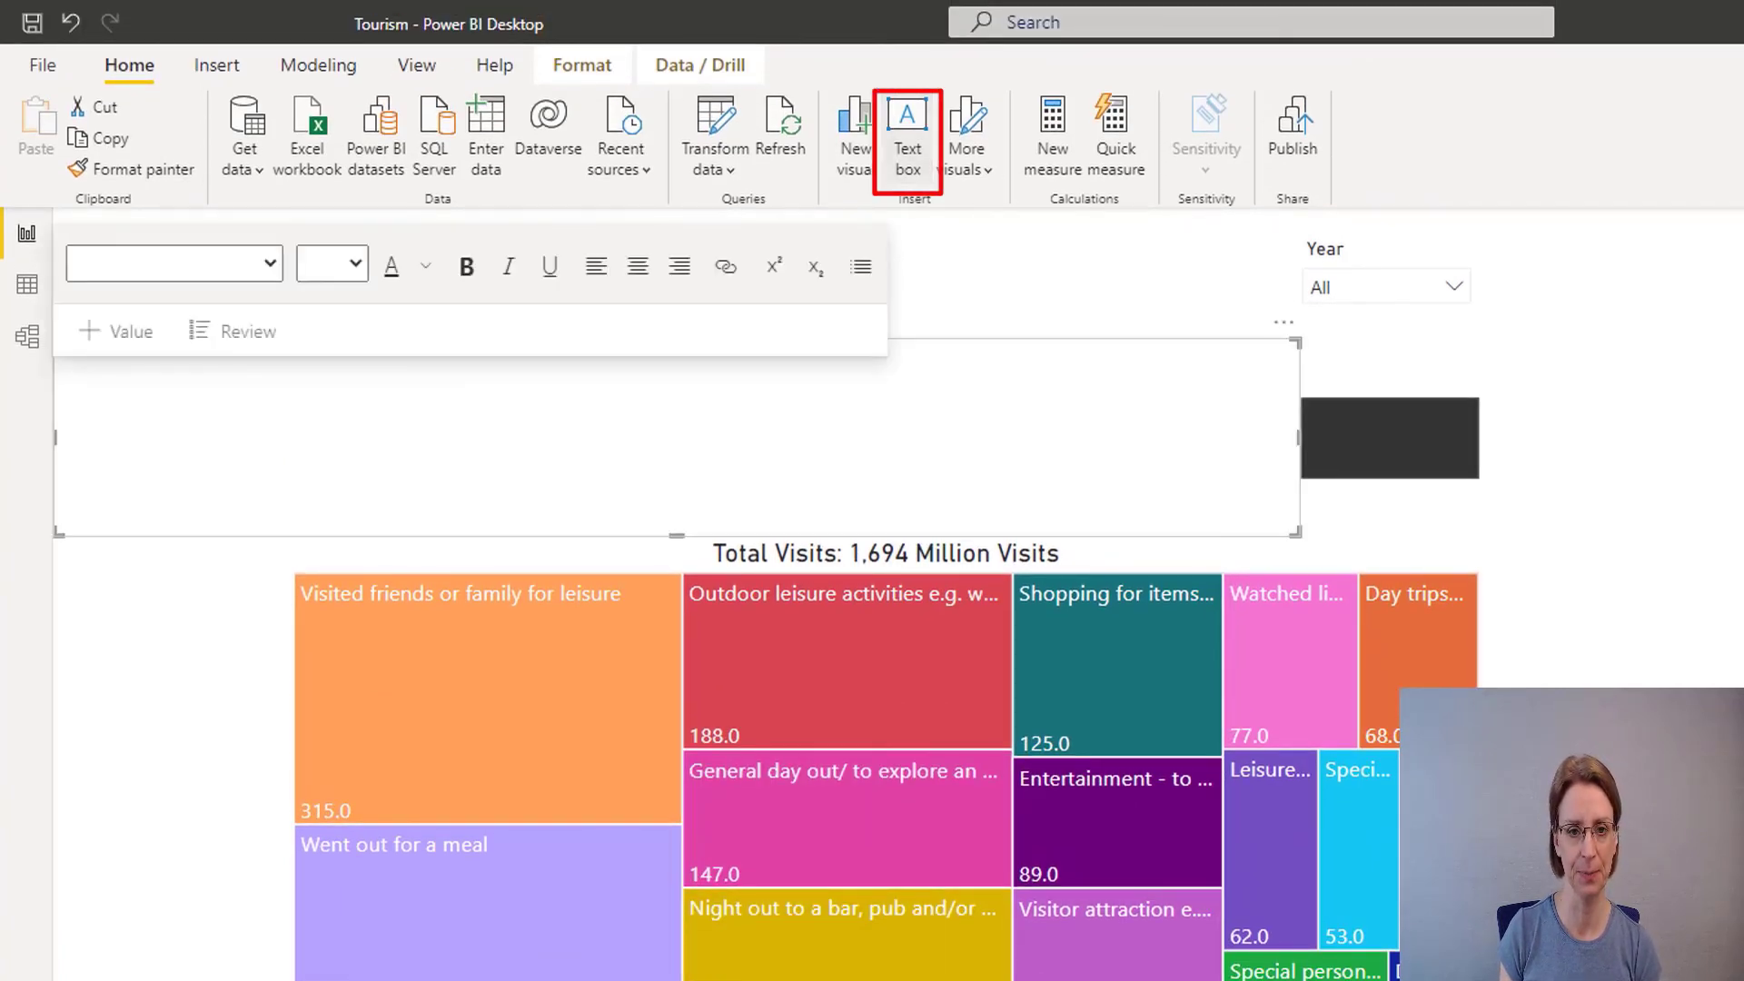
{"action": "type", "text": "S"}
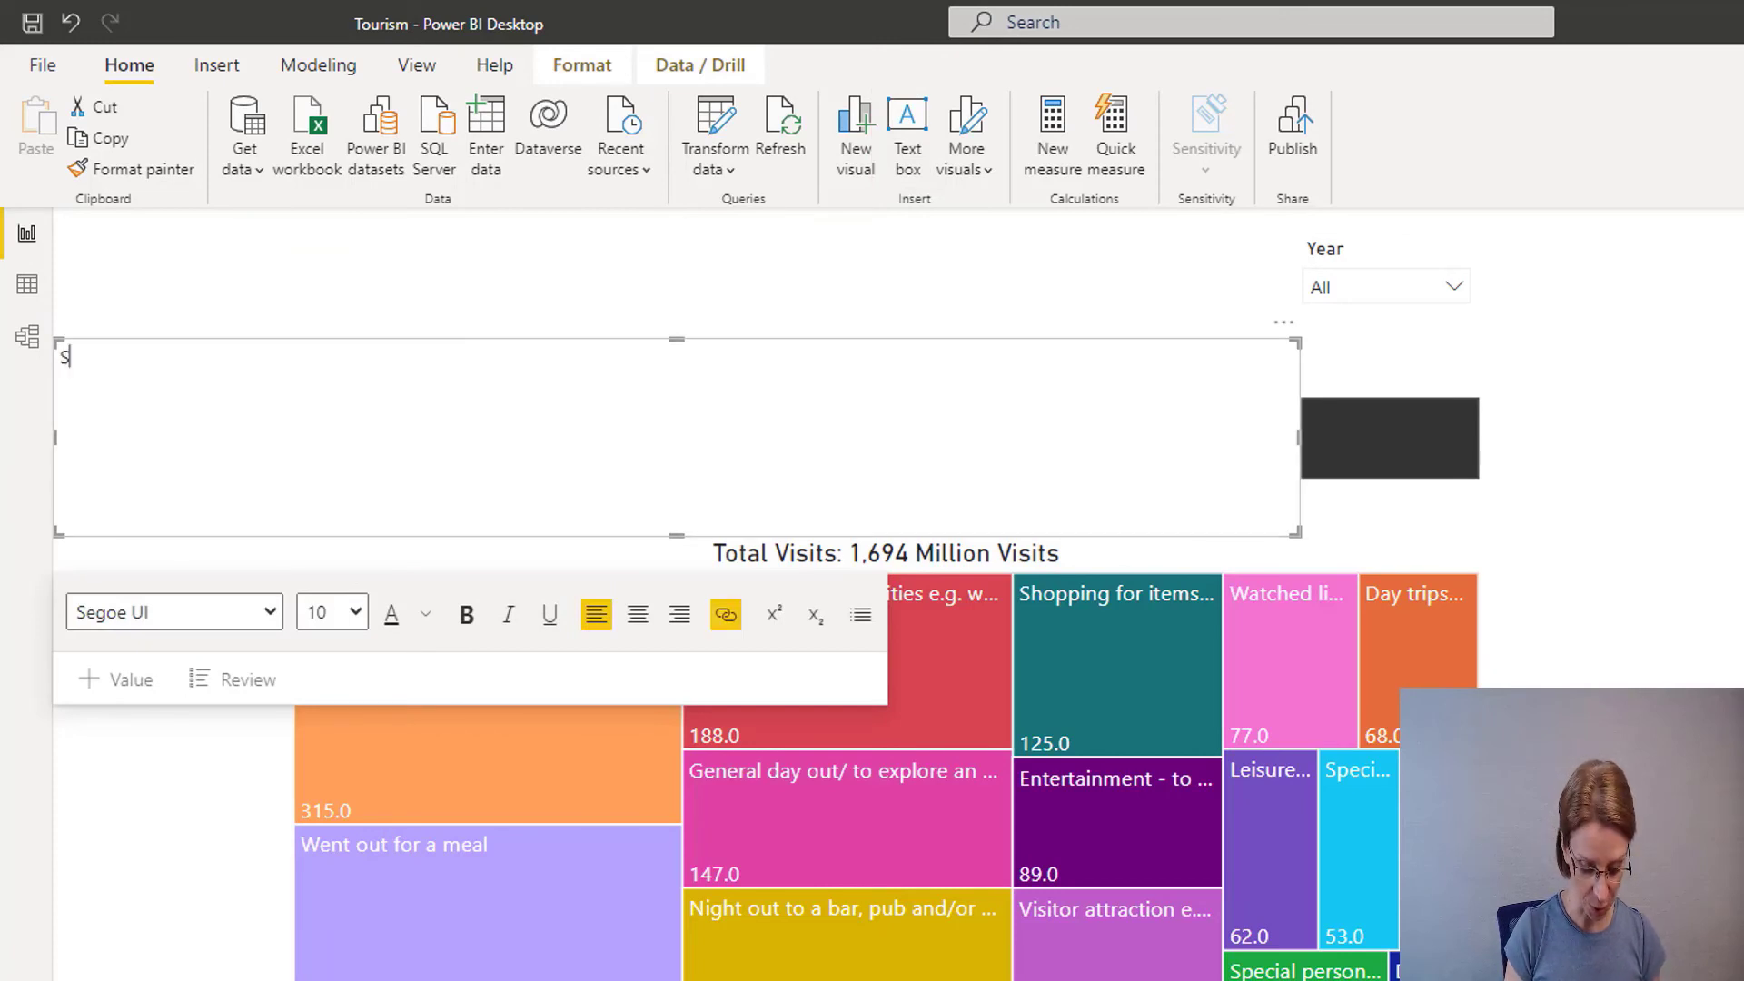
{"action": "type", "text": "cottish "}
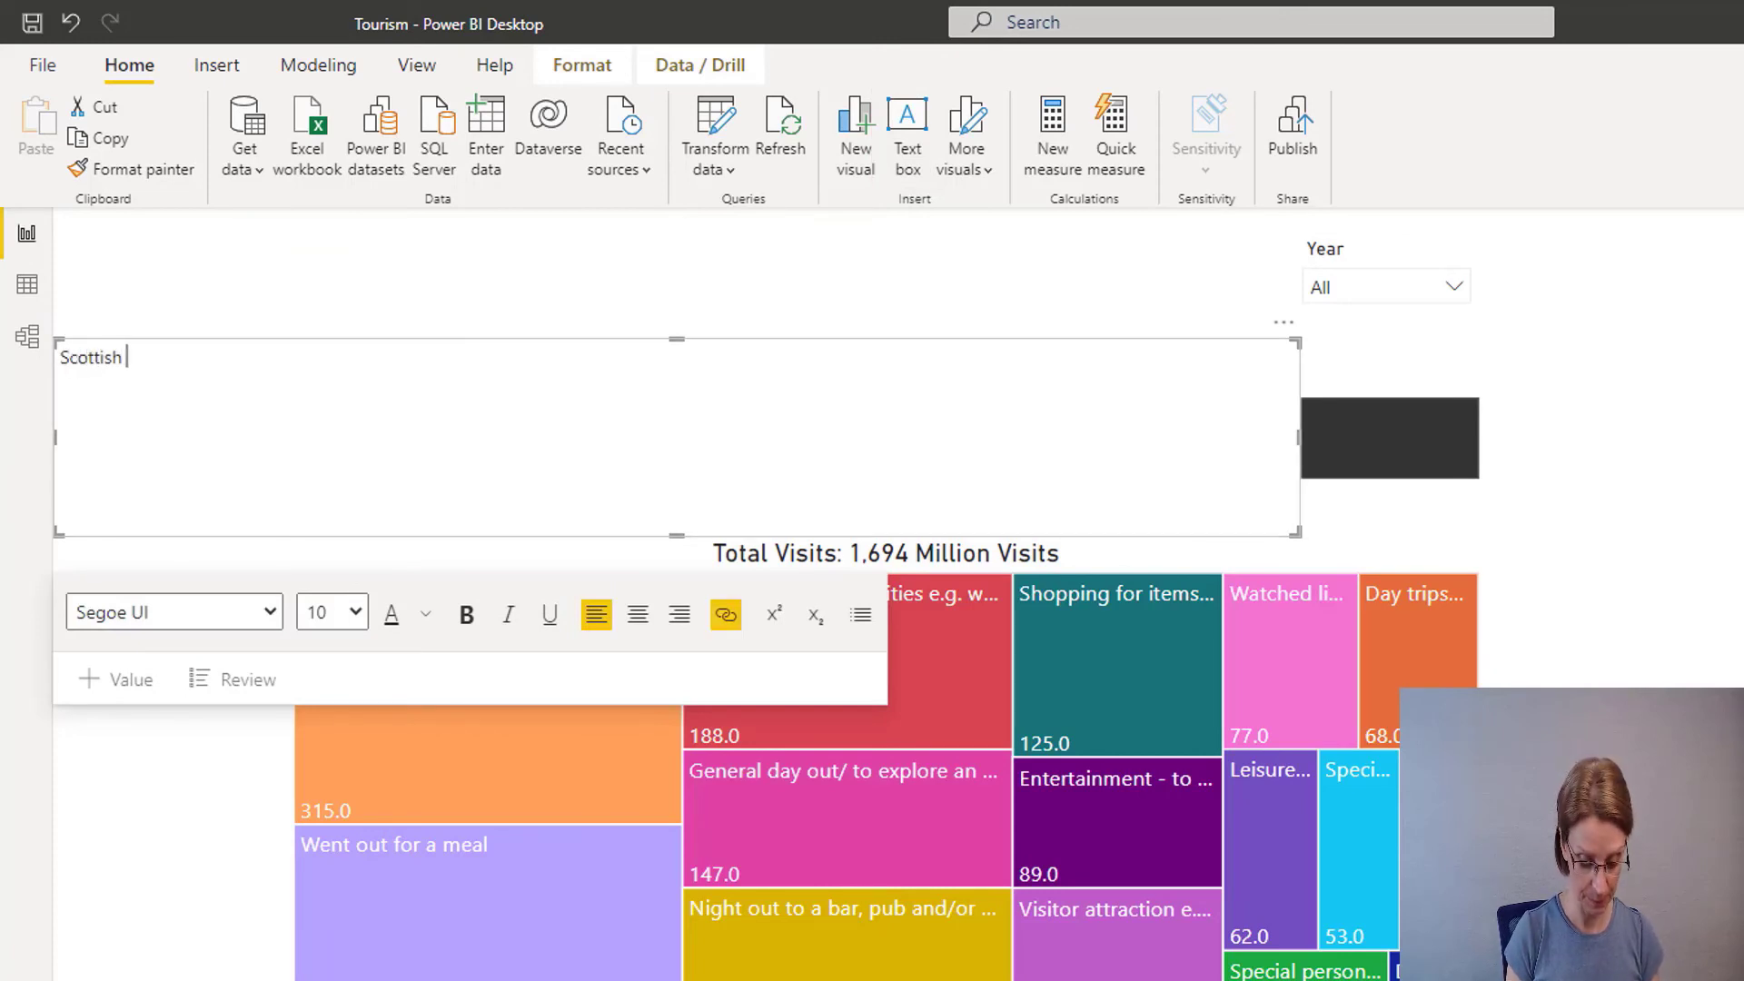
{"action": "type", "text": "Tourism"}
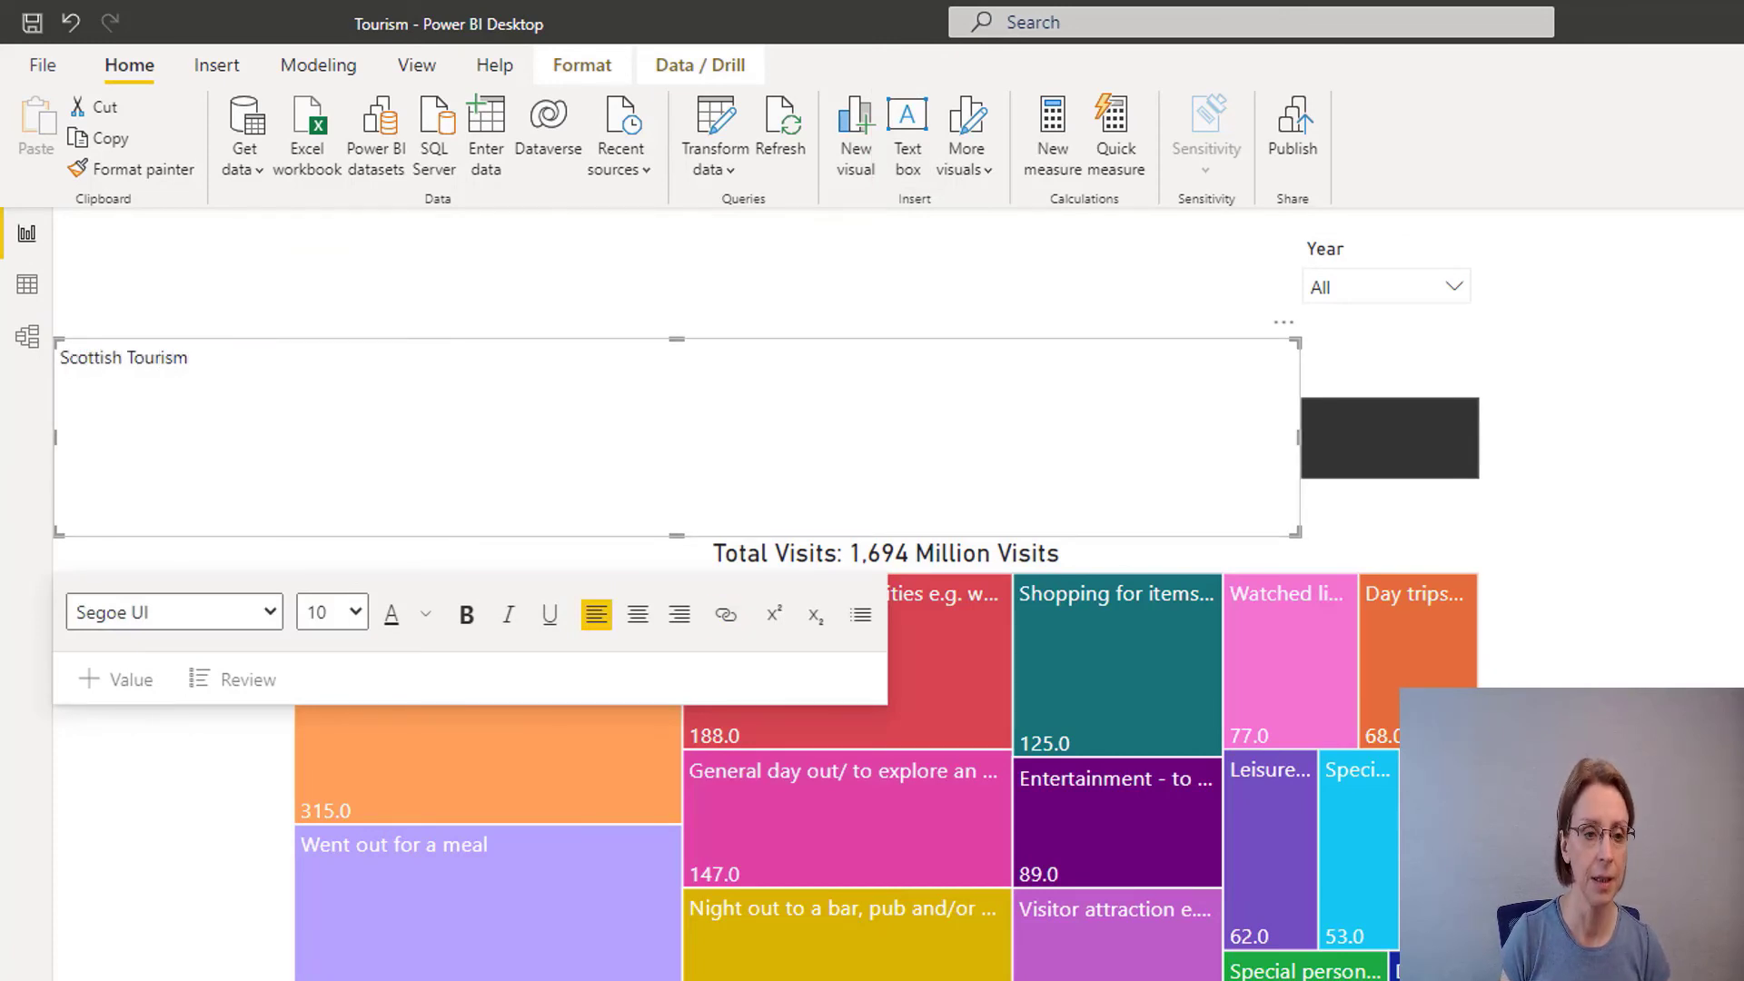
Step: Format the whole "Scottish Tourism" heading in bold at font size 24
{"action": "key", "text": "ctrl+a"}
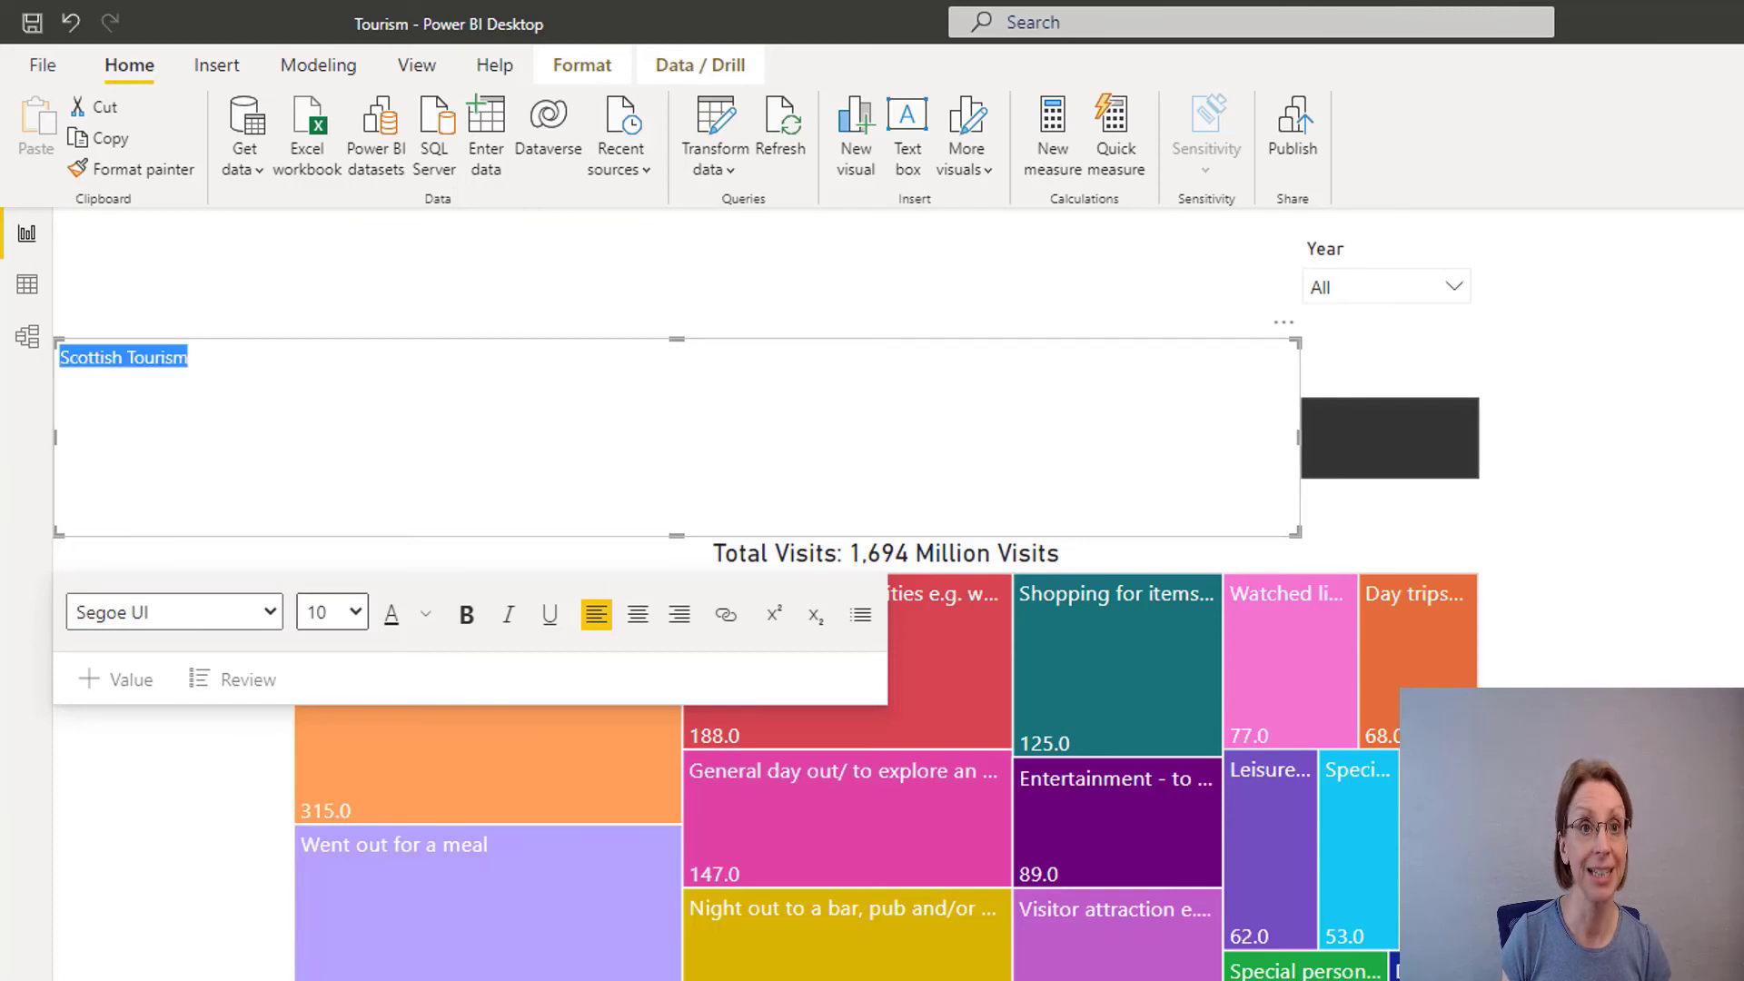
{"action": "left_click", "coordinate": [331, 612]}
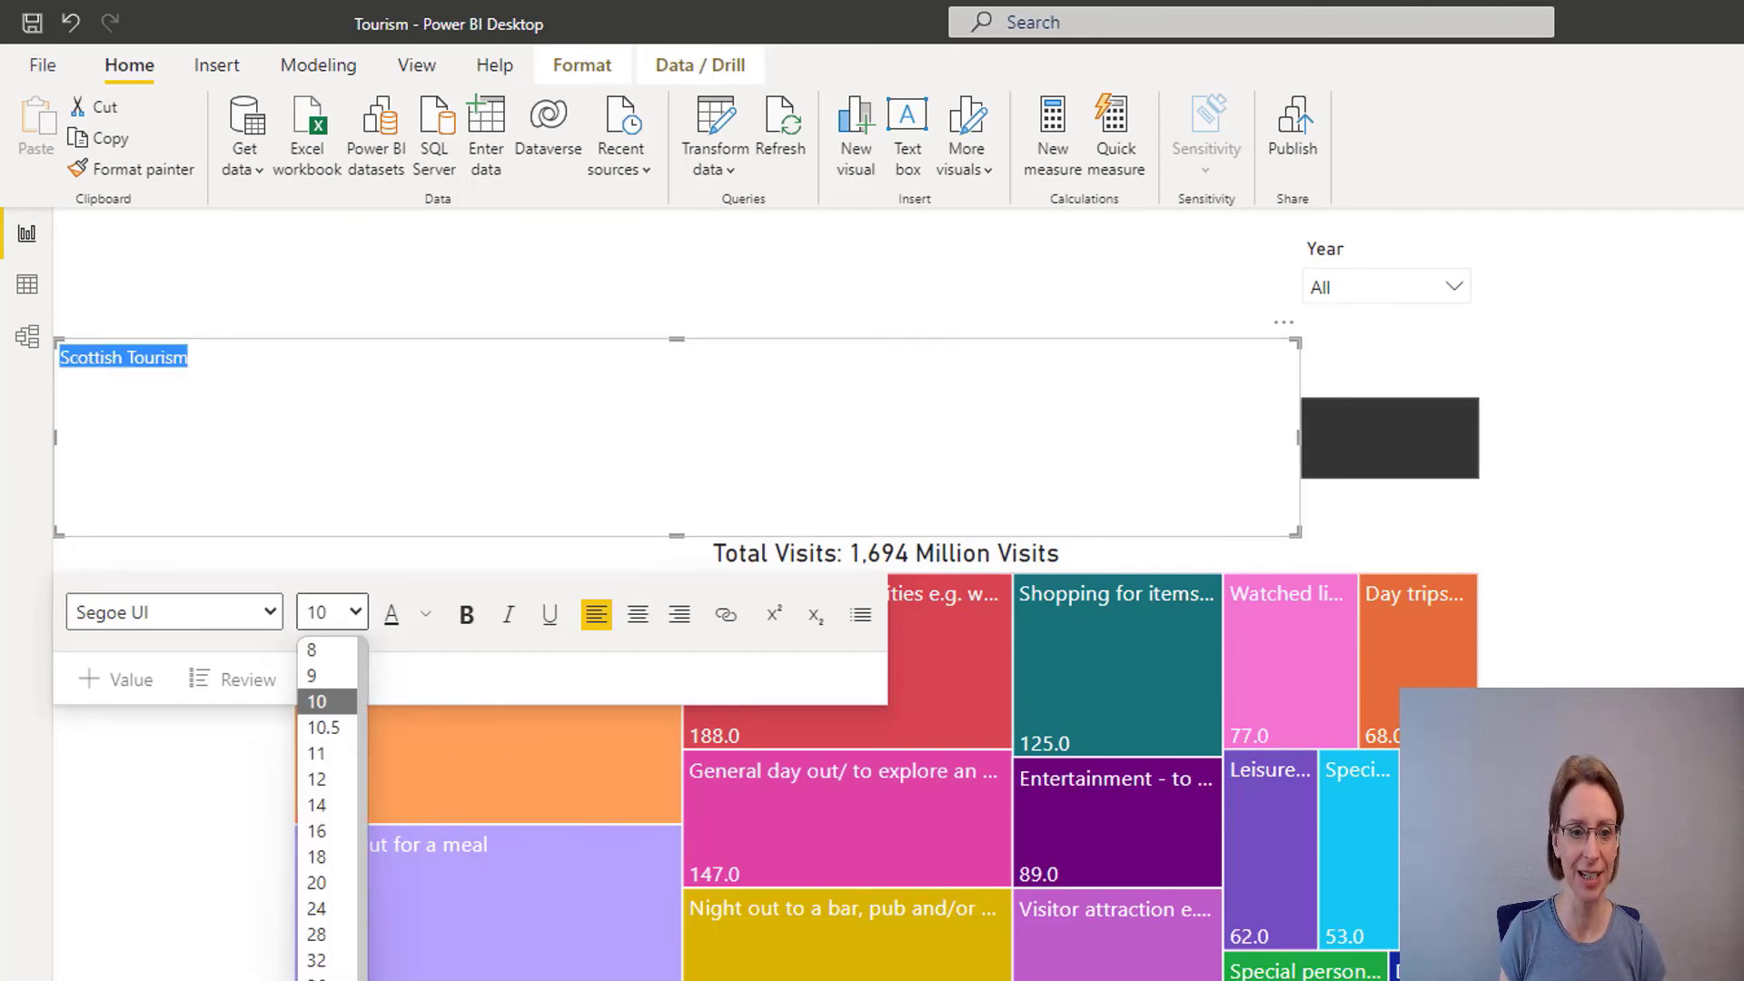
{"action": "left_click", "coordinate": [316, 909]}
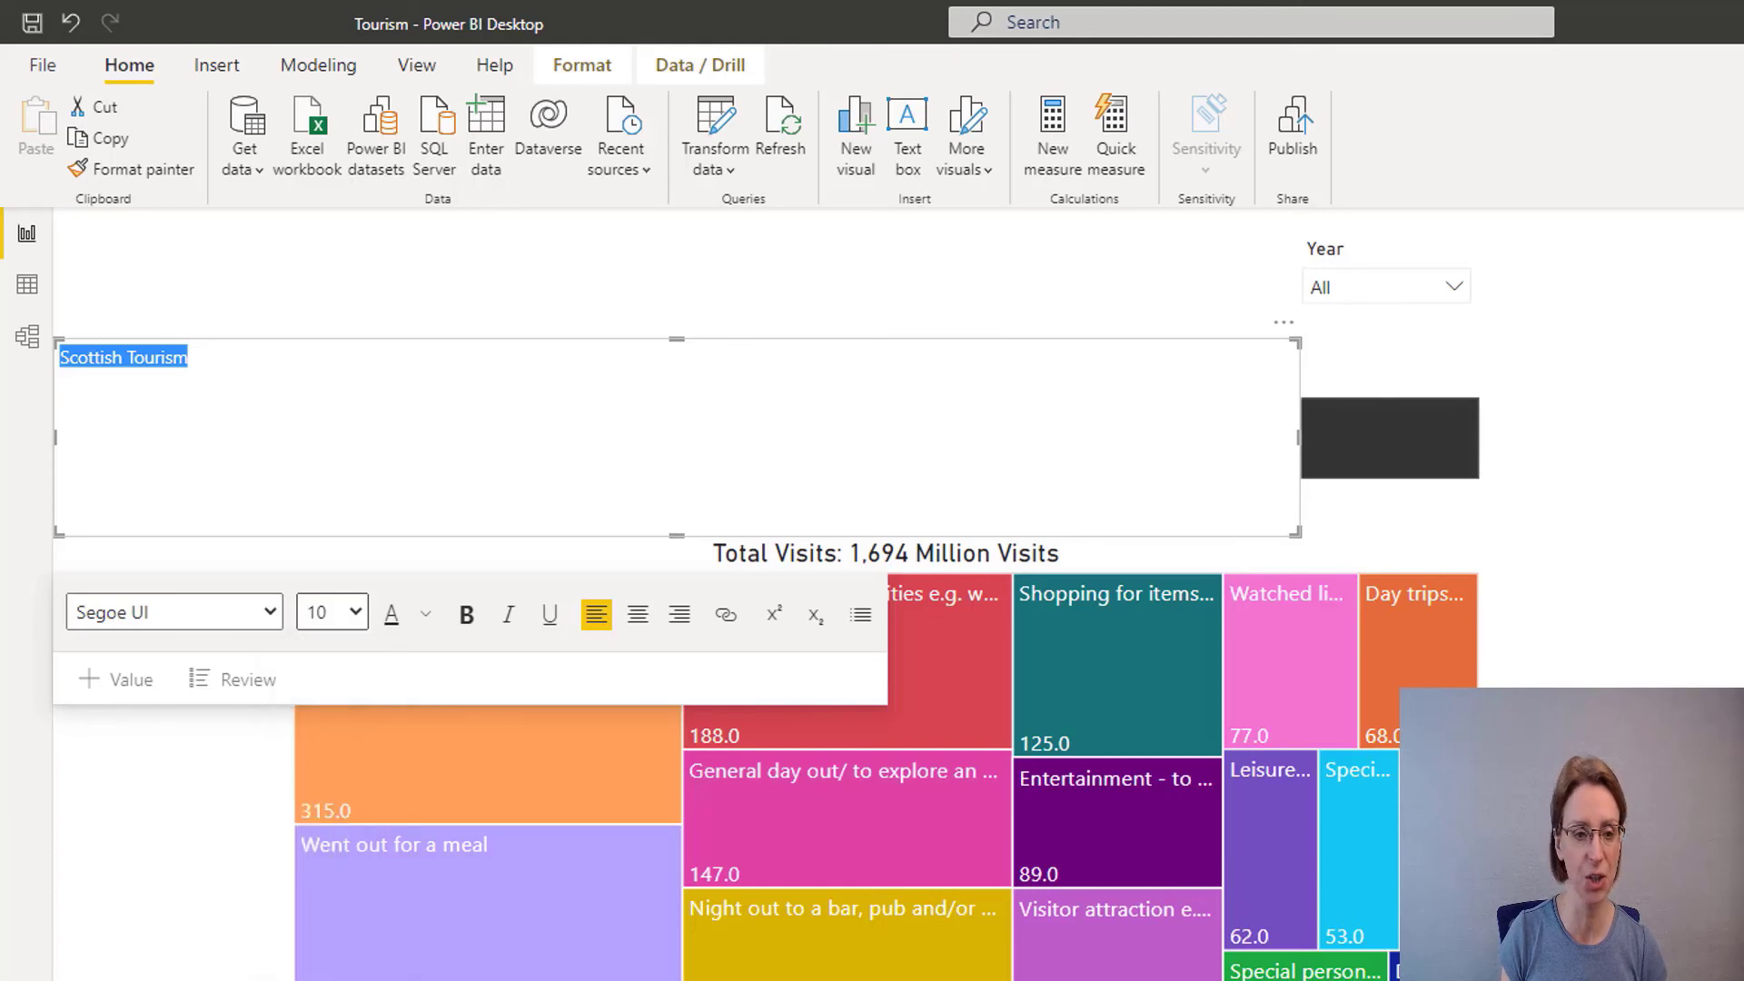
{"action": "left_click", "coordinate": [467, 615]}
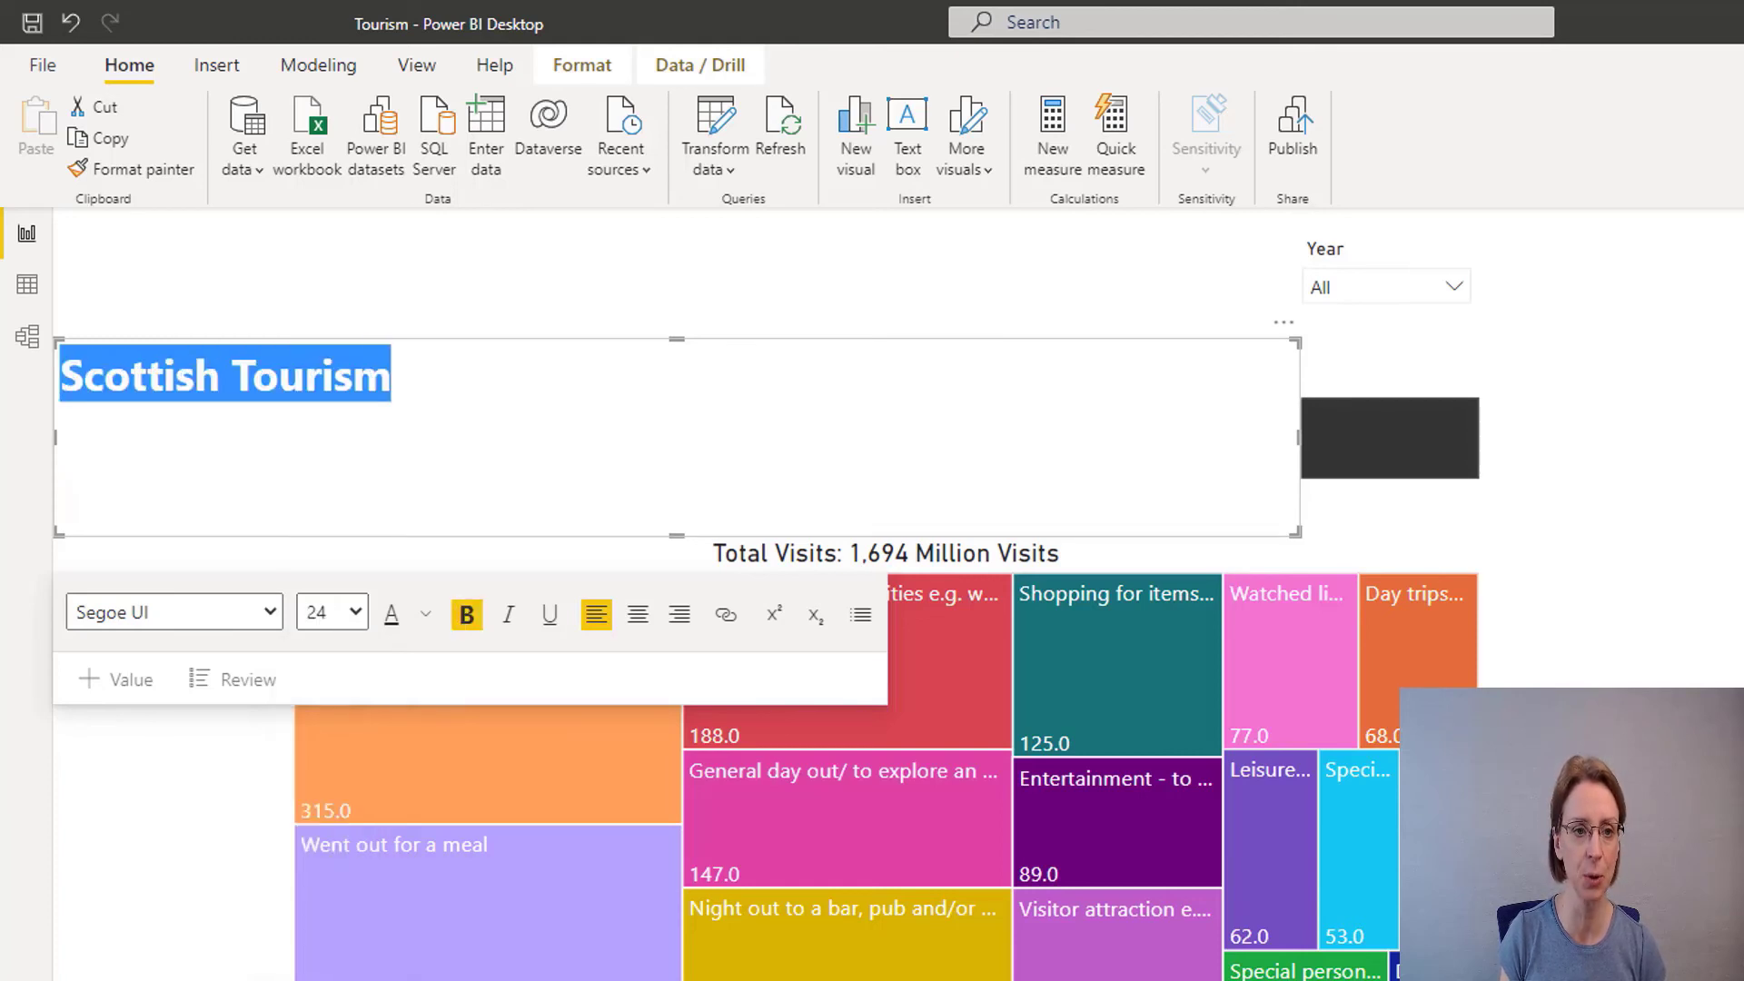
Step: Shrink the heading's text box to fit its text and place it centred above the Expenditure/Visits slicer
{"action": "left_click_drag", "start_coordinate": [1296, 532], "coordinate": [448, 438]}
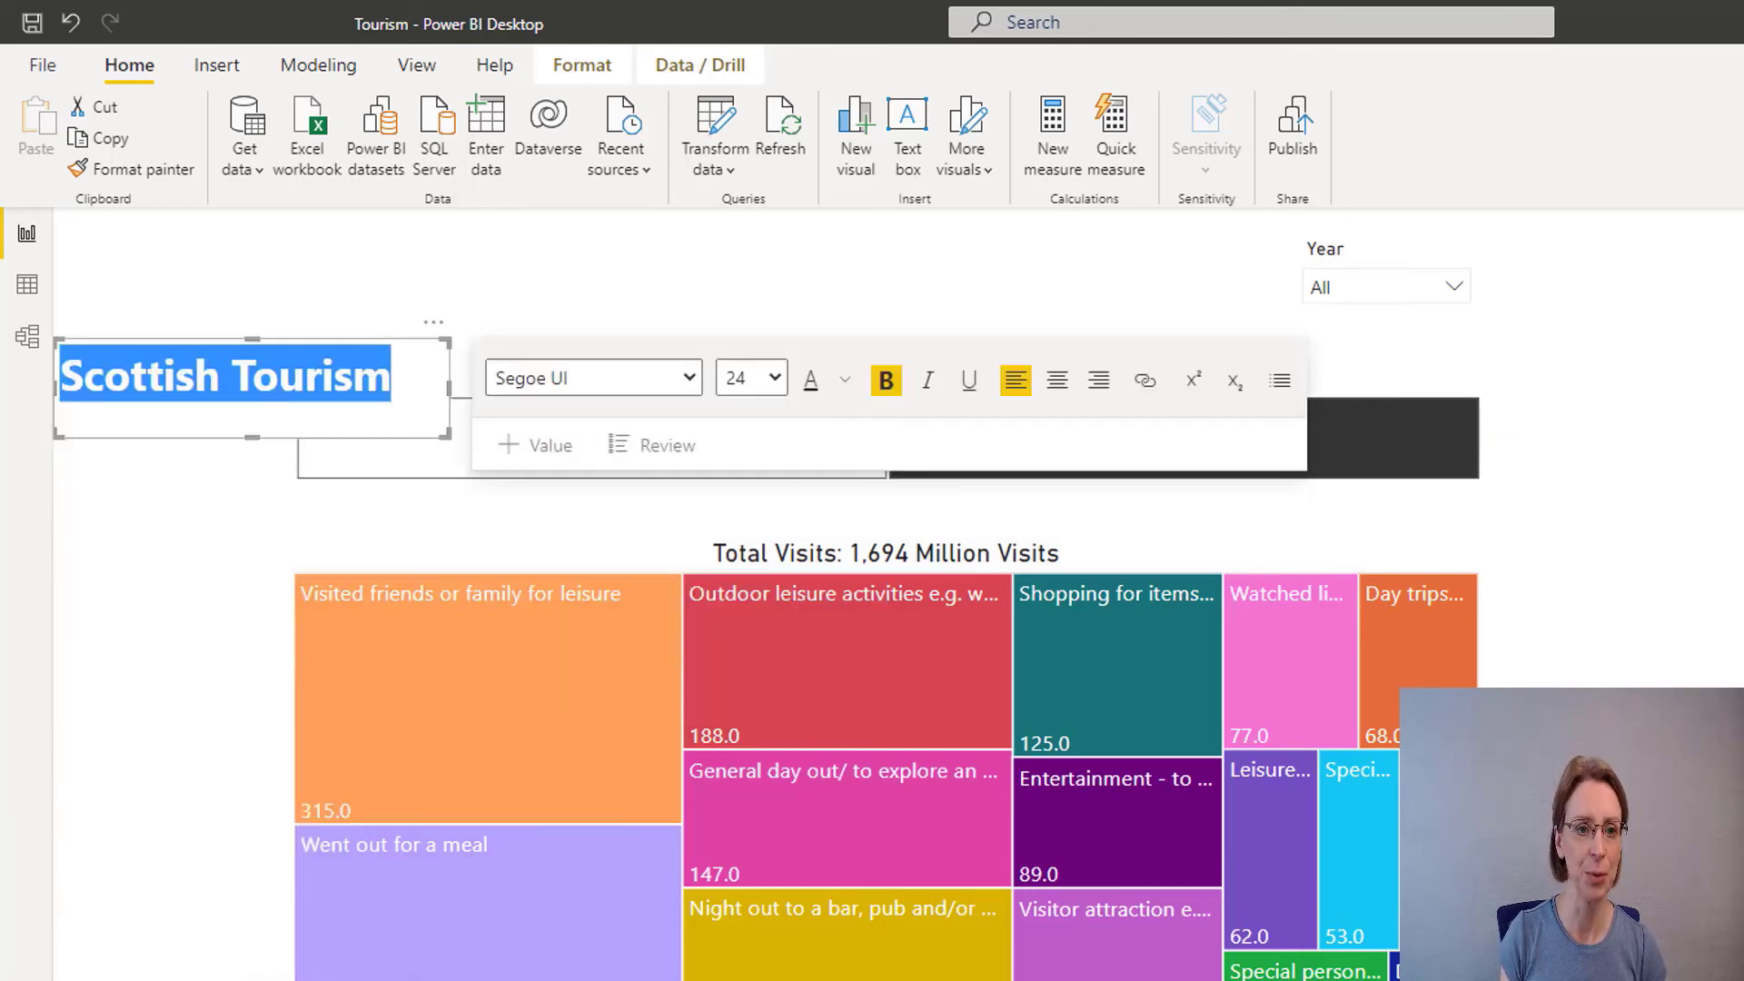
{"action": "left_click", "coordinate": [394, 375]}
{"action": "left_click_drag", "start_coordinate": [272, 342], "coordinate": [925, 252]}
{"action": "key", "text": "Escape"}
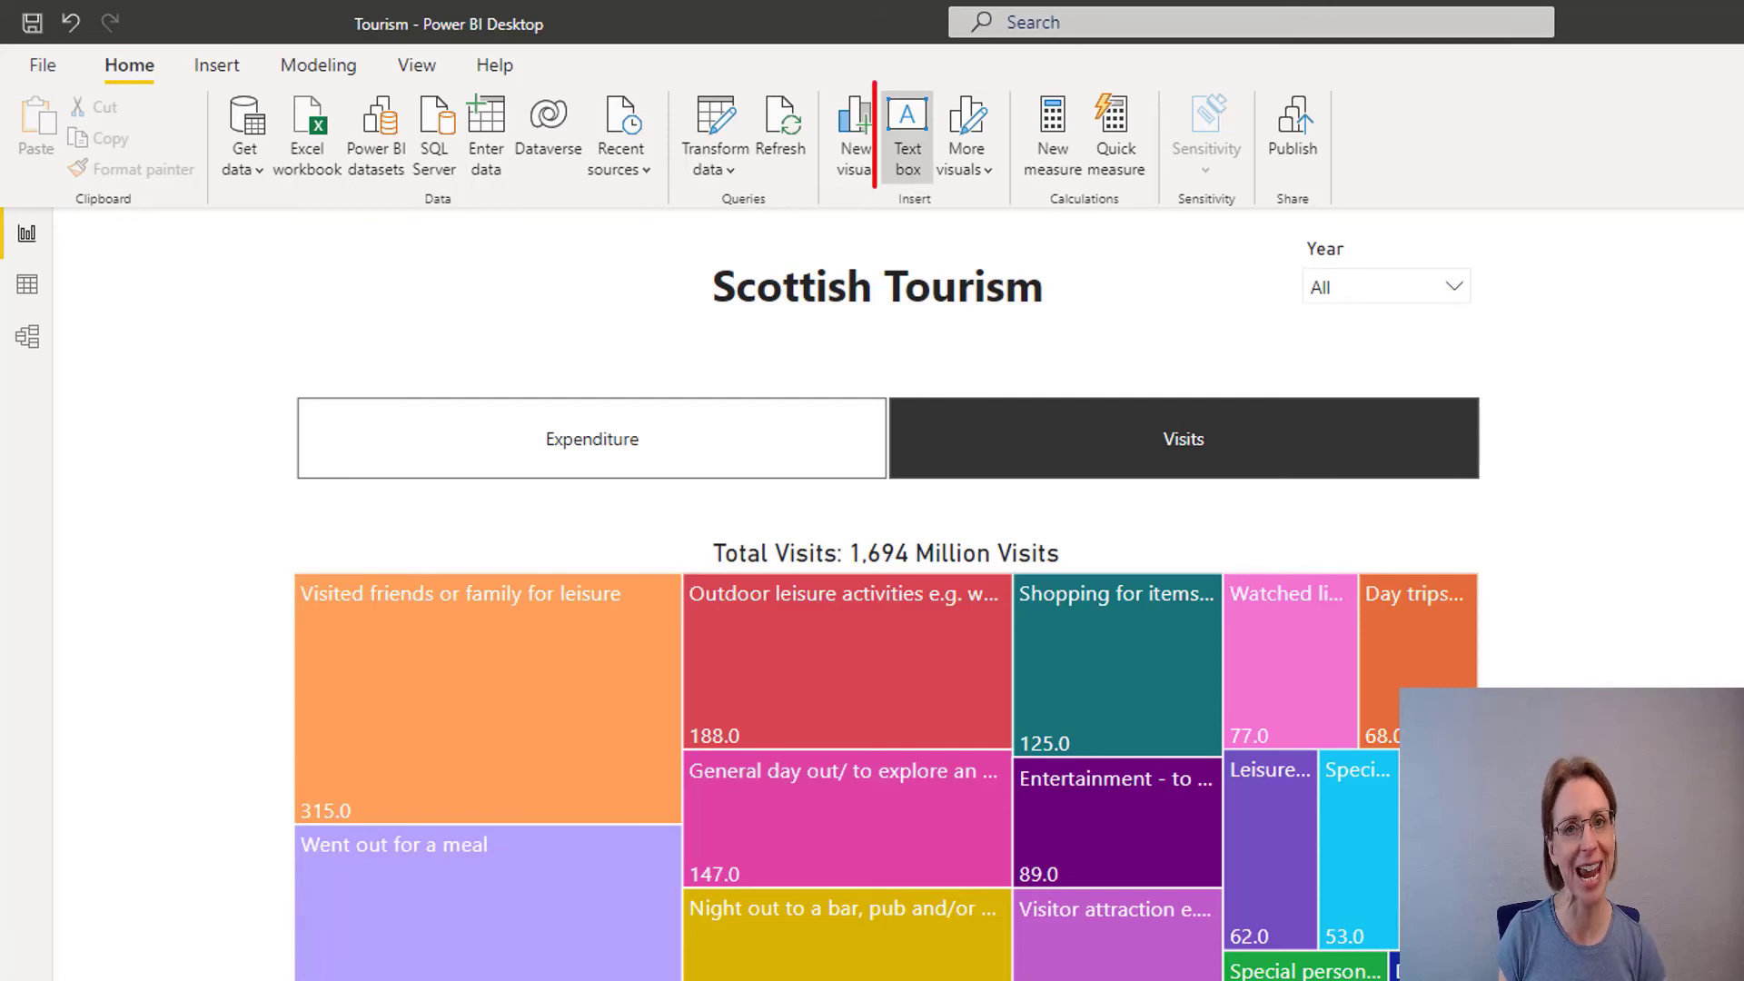
Step: Add a second text box reading "Source: Data kindly provided by Visit Scotland under an Open Government Licence version 3"
{"action": "left_click", "coordinate": [908, 137]}
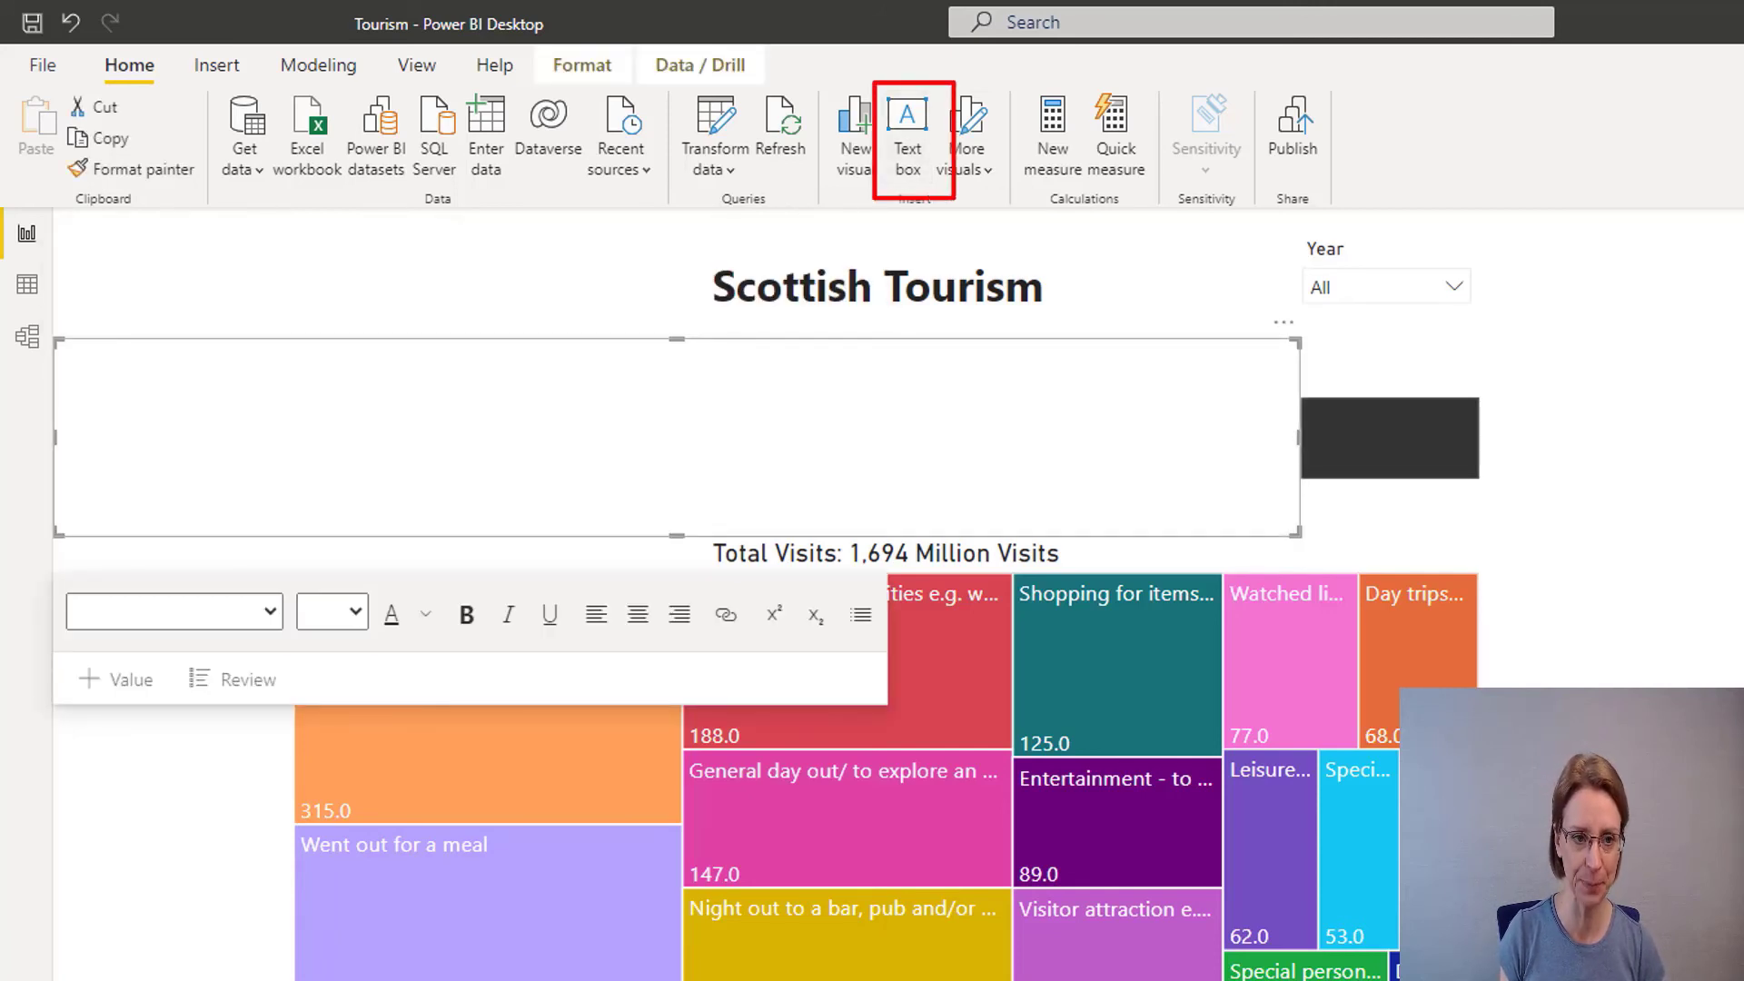
{"action": "type", "text": "Source:"}
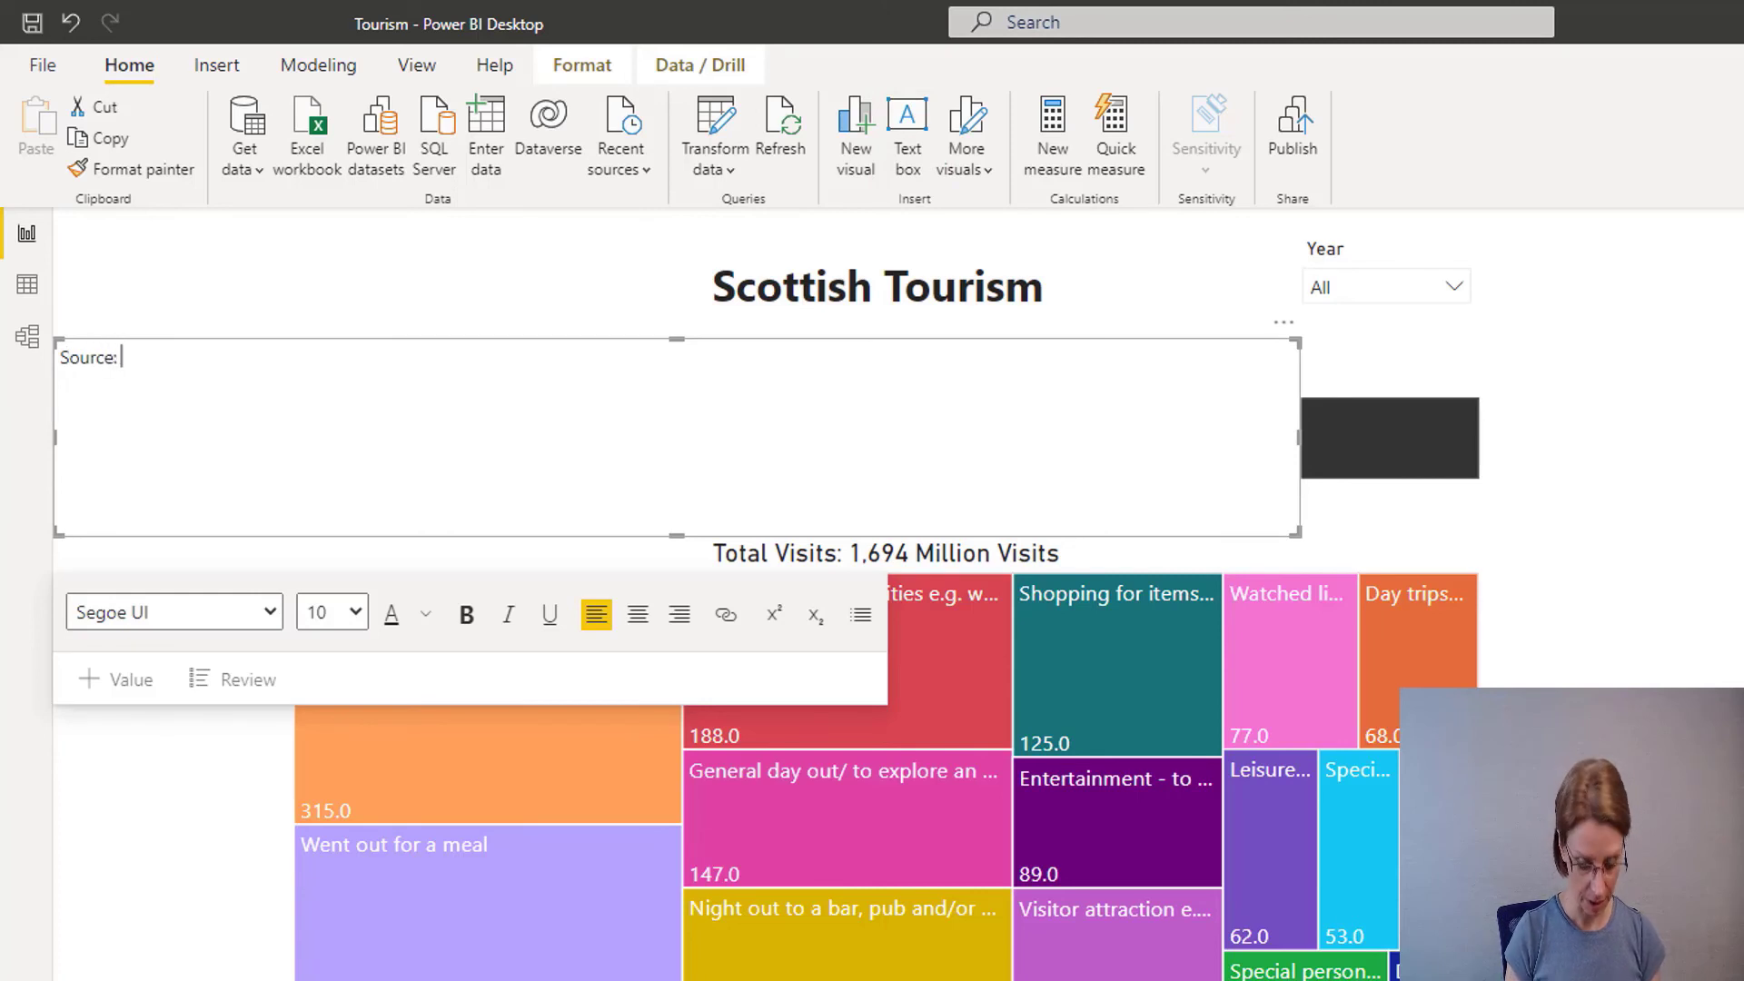
{"action": "type", "text": " Data"}
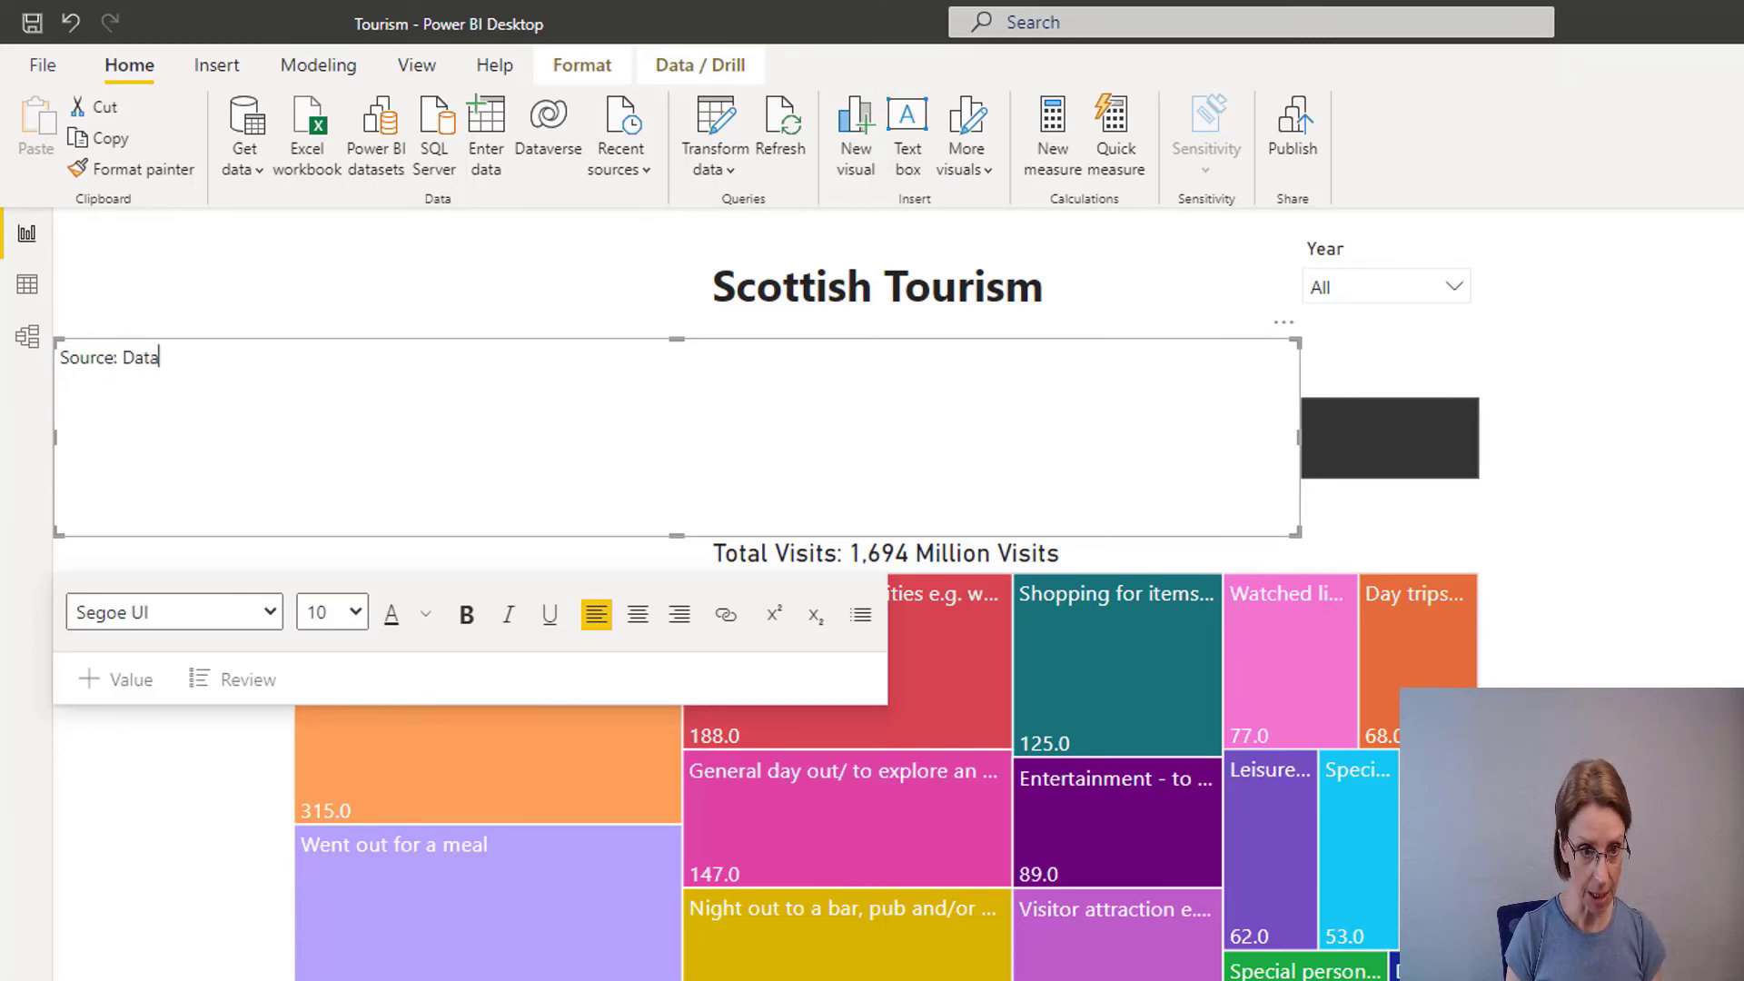
{"action": "type", "text": " kindly"}
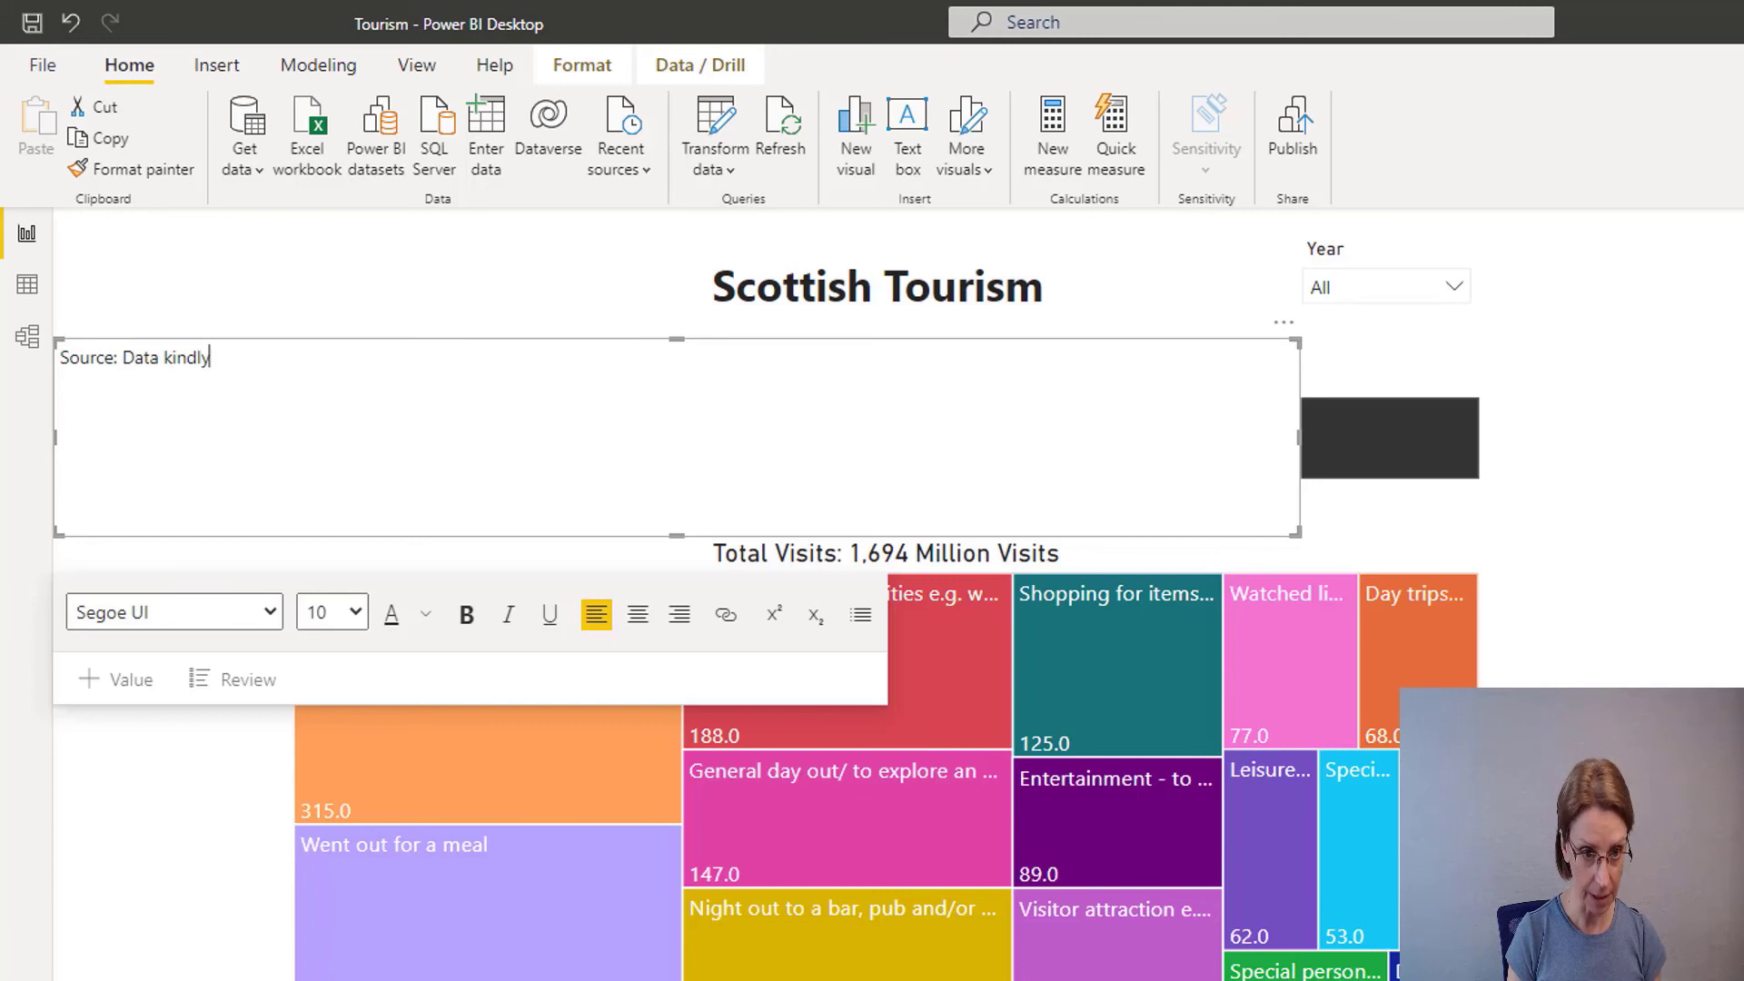
{"action": "type", "text": " provided"}
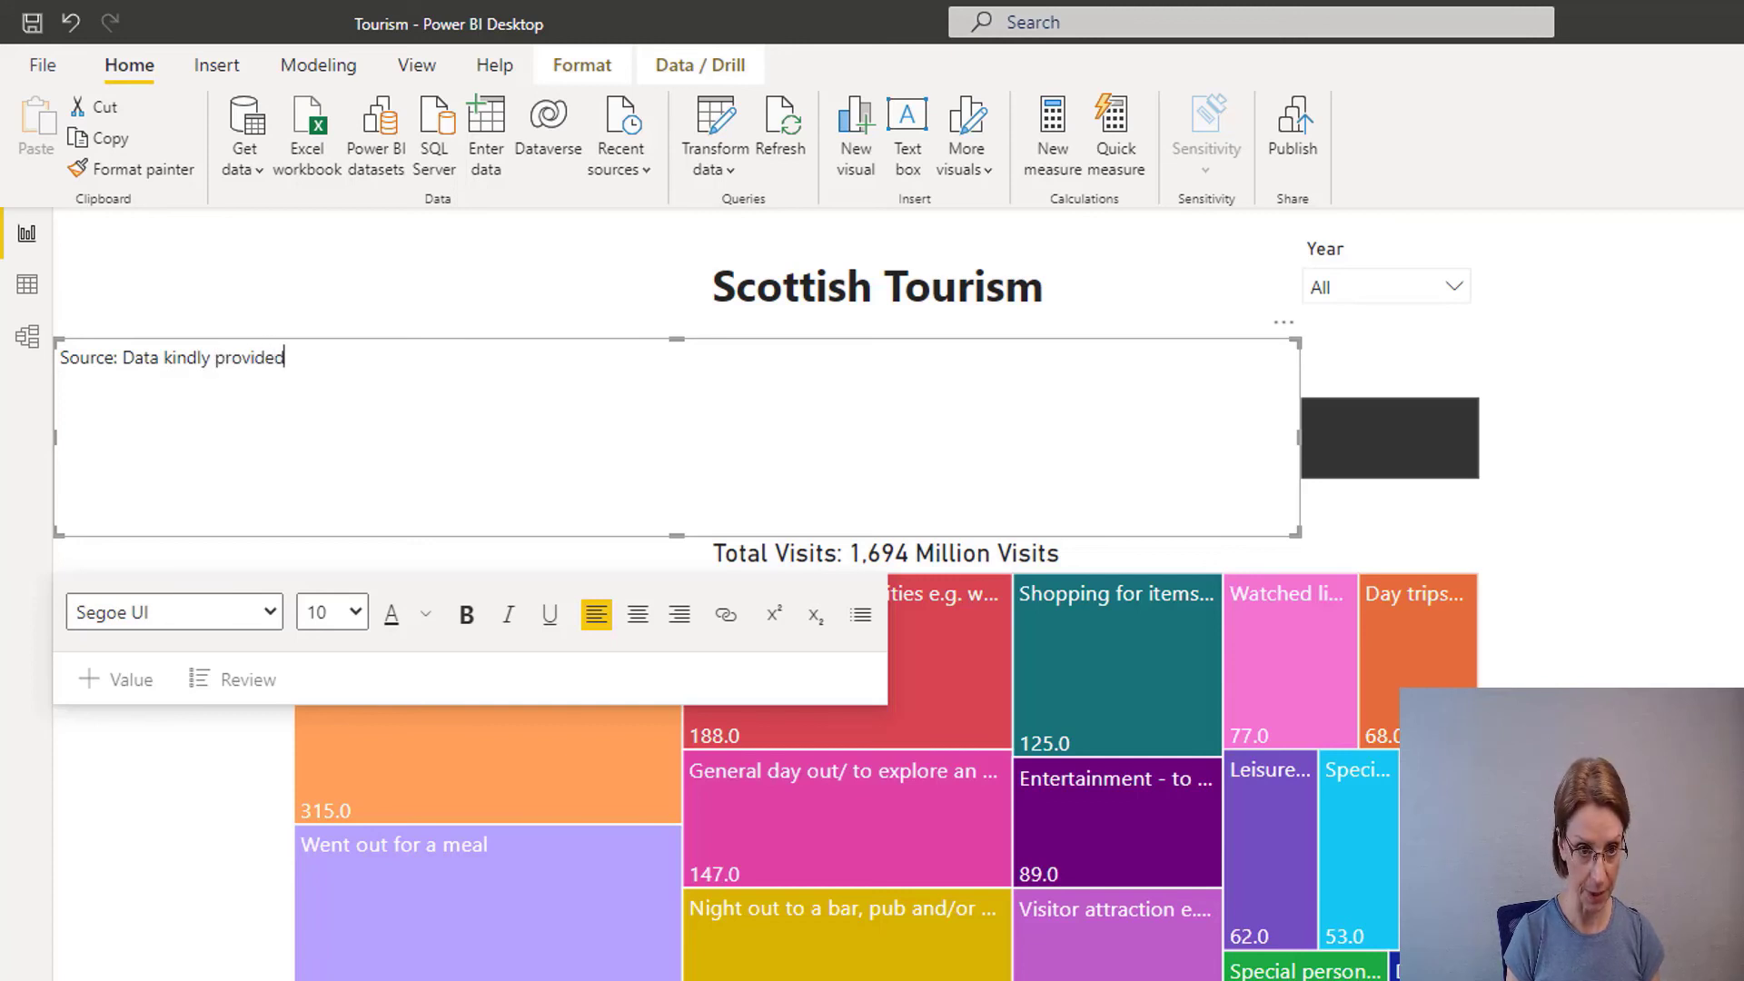
{"action": "type", "text": " by Visit "}
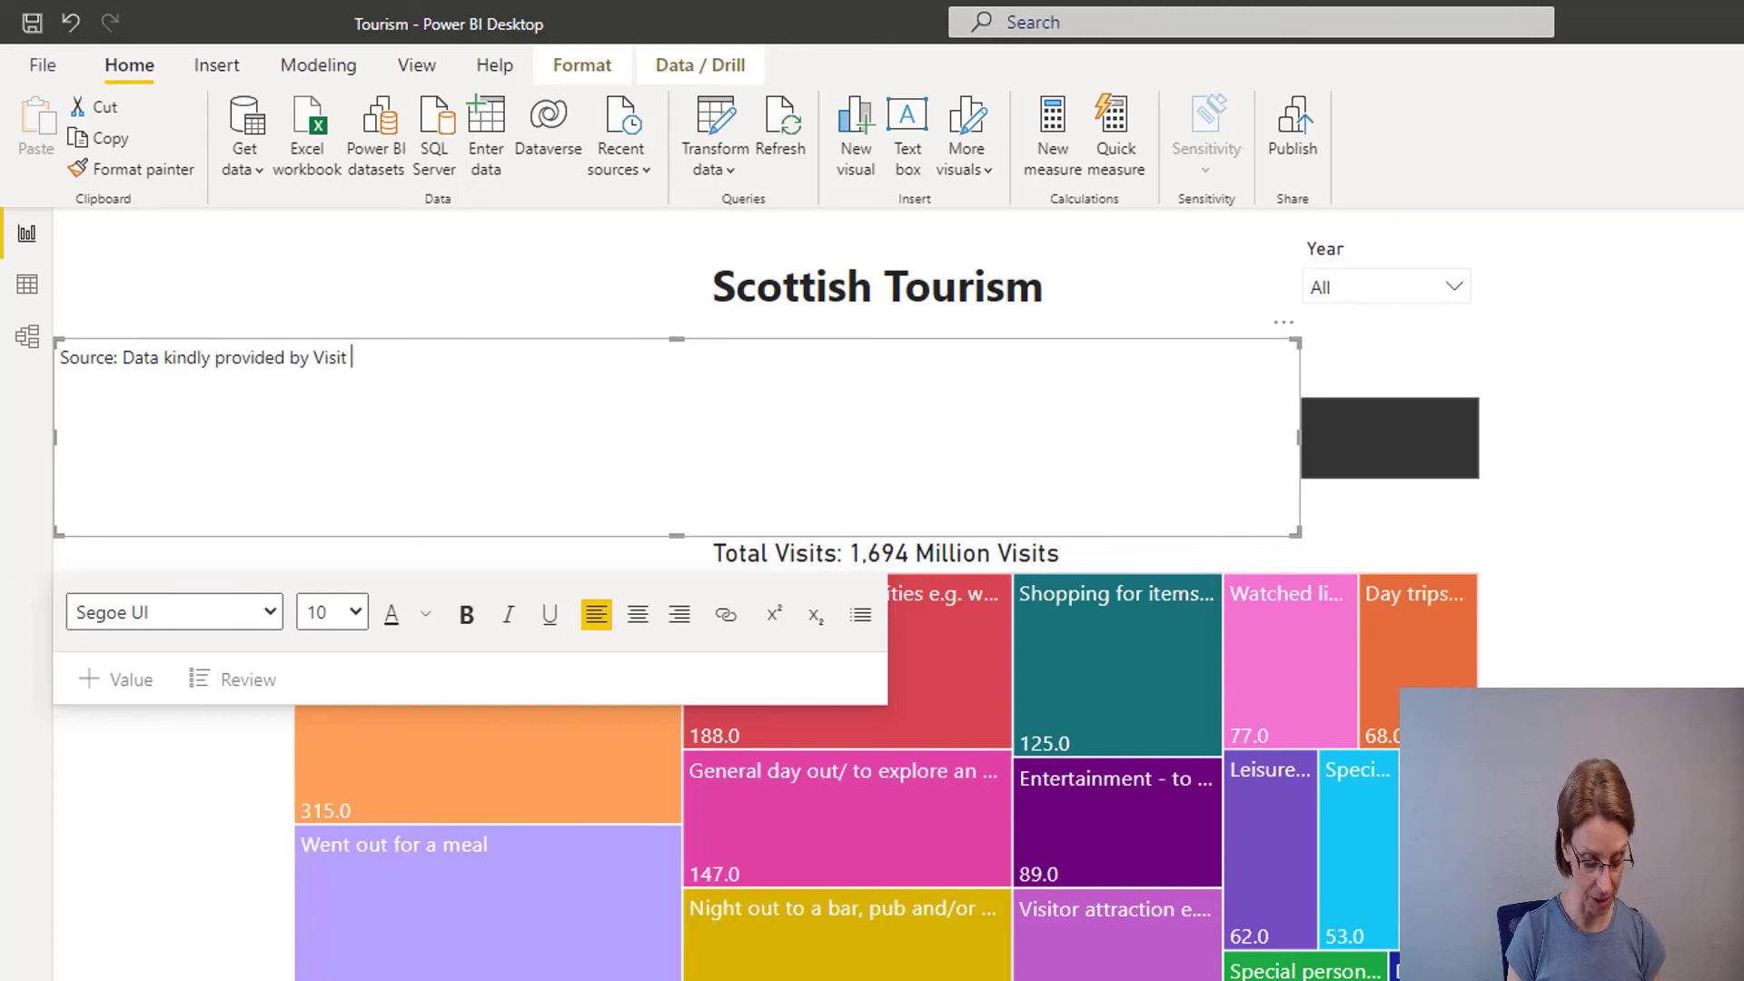
{"action": "type", "text": "Scotland "}
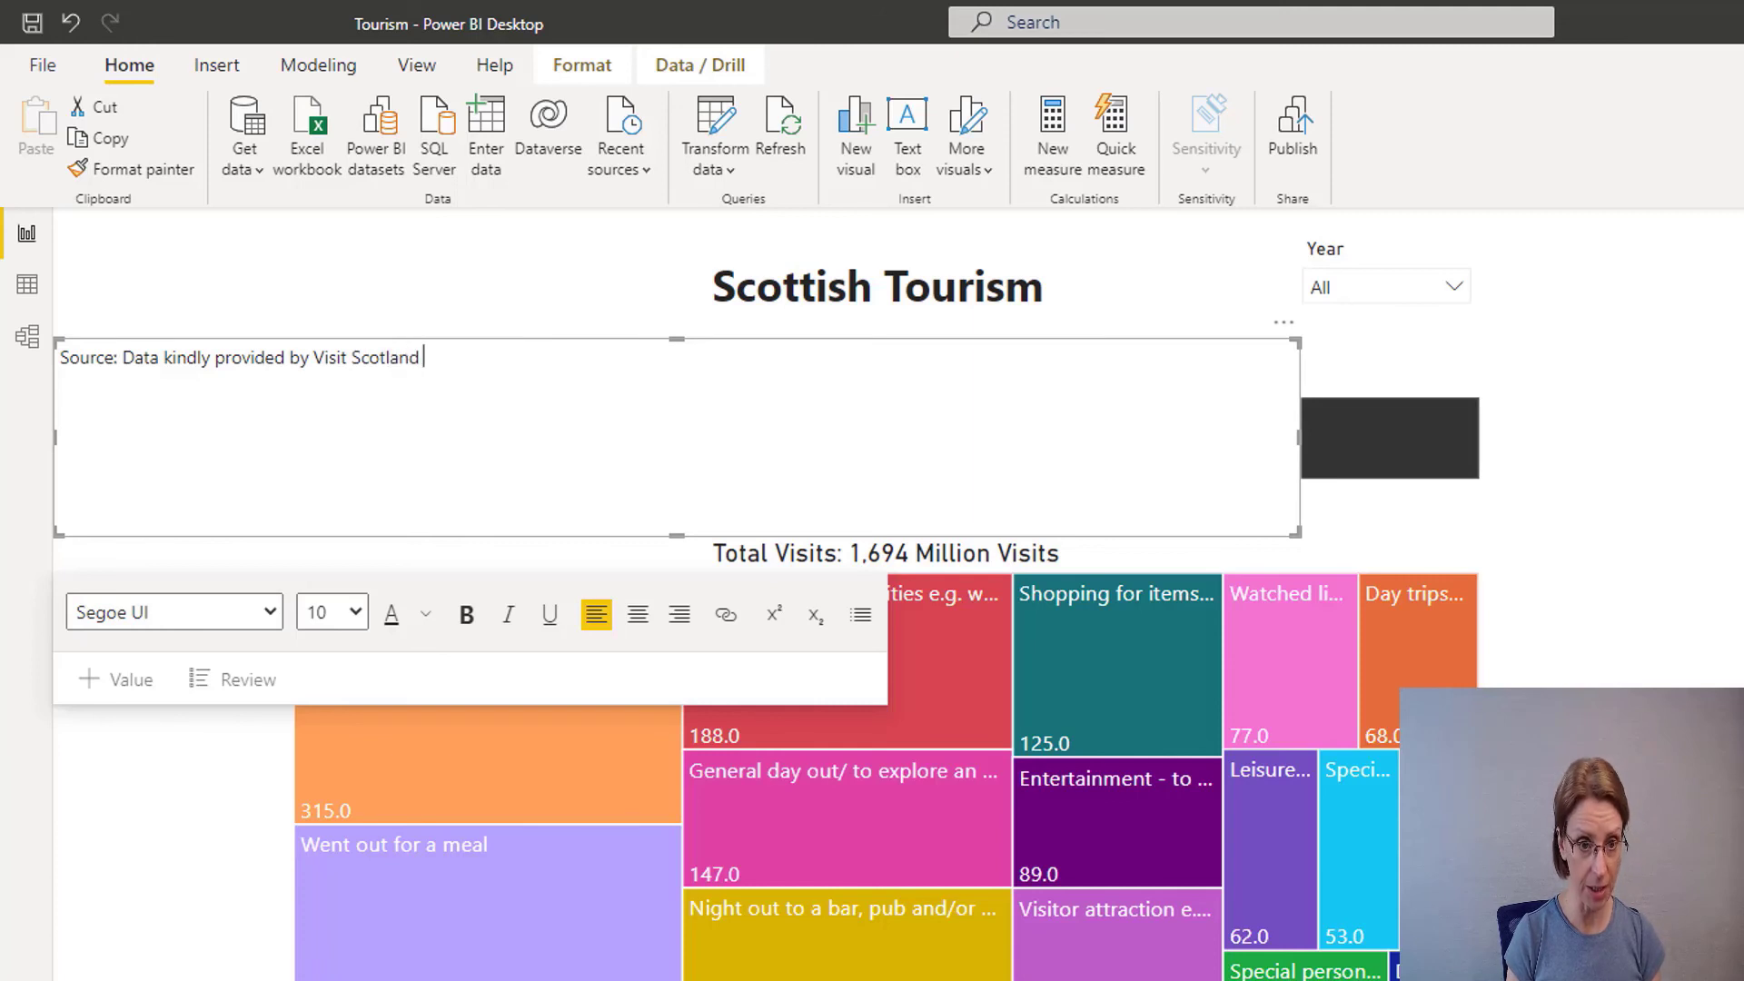
{"action": "type", "text": "under"}
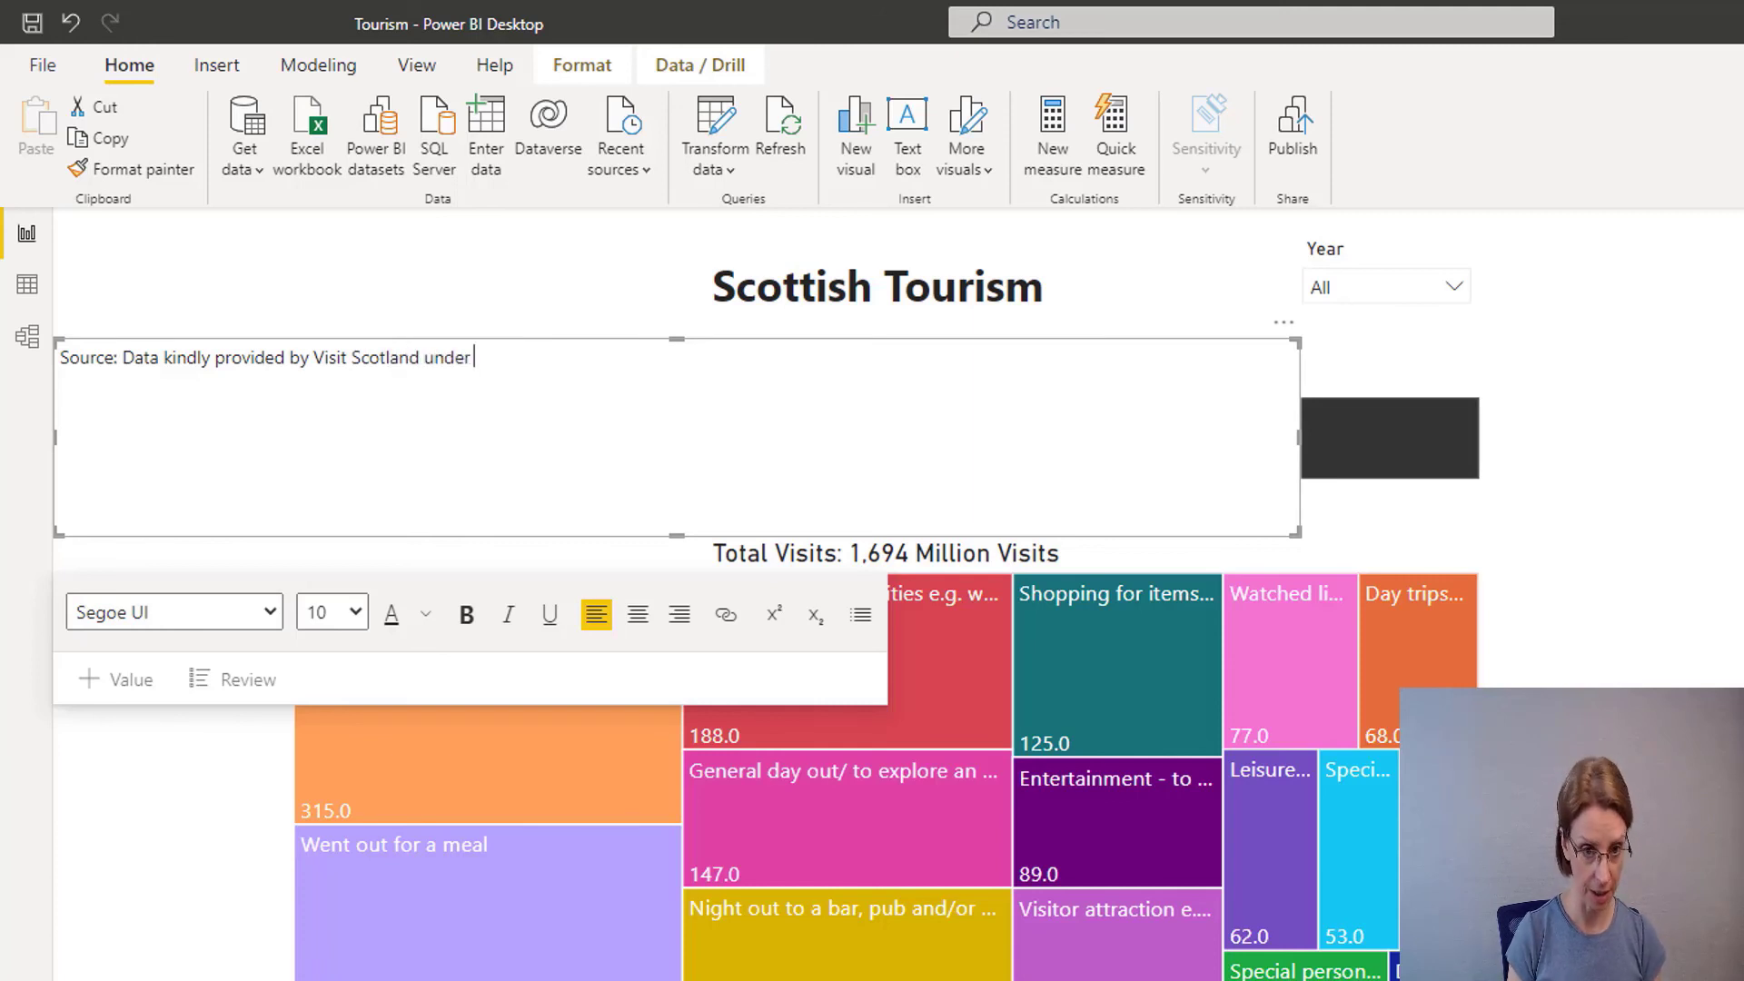
{"action": "type", "text": " an Ope"}
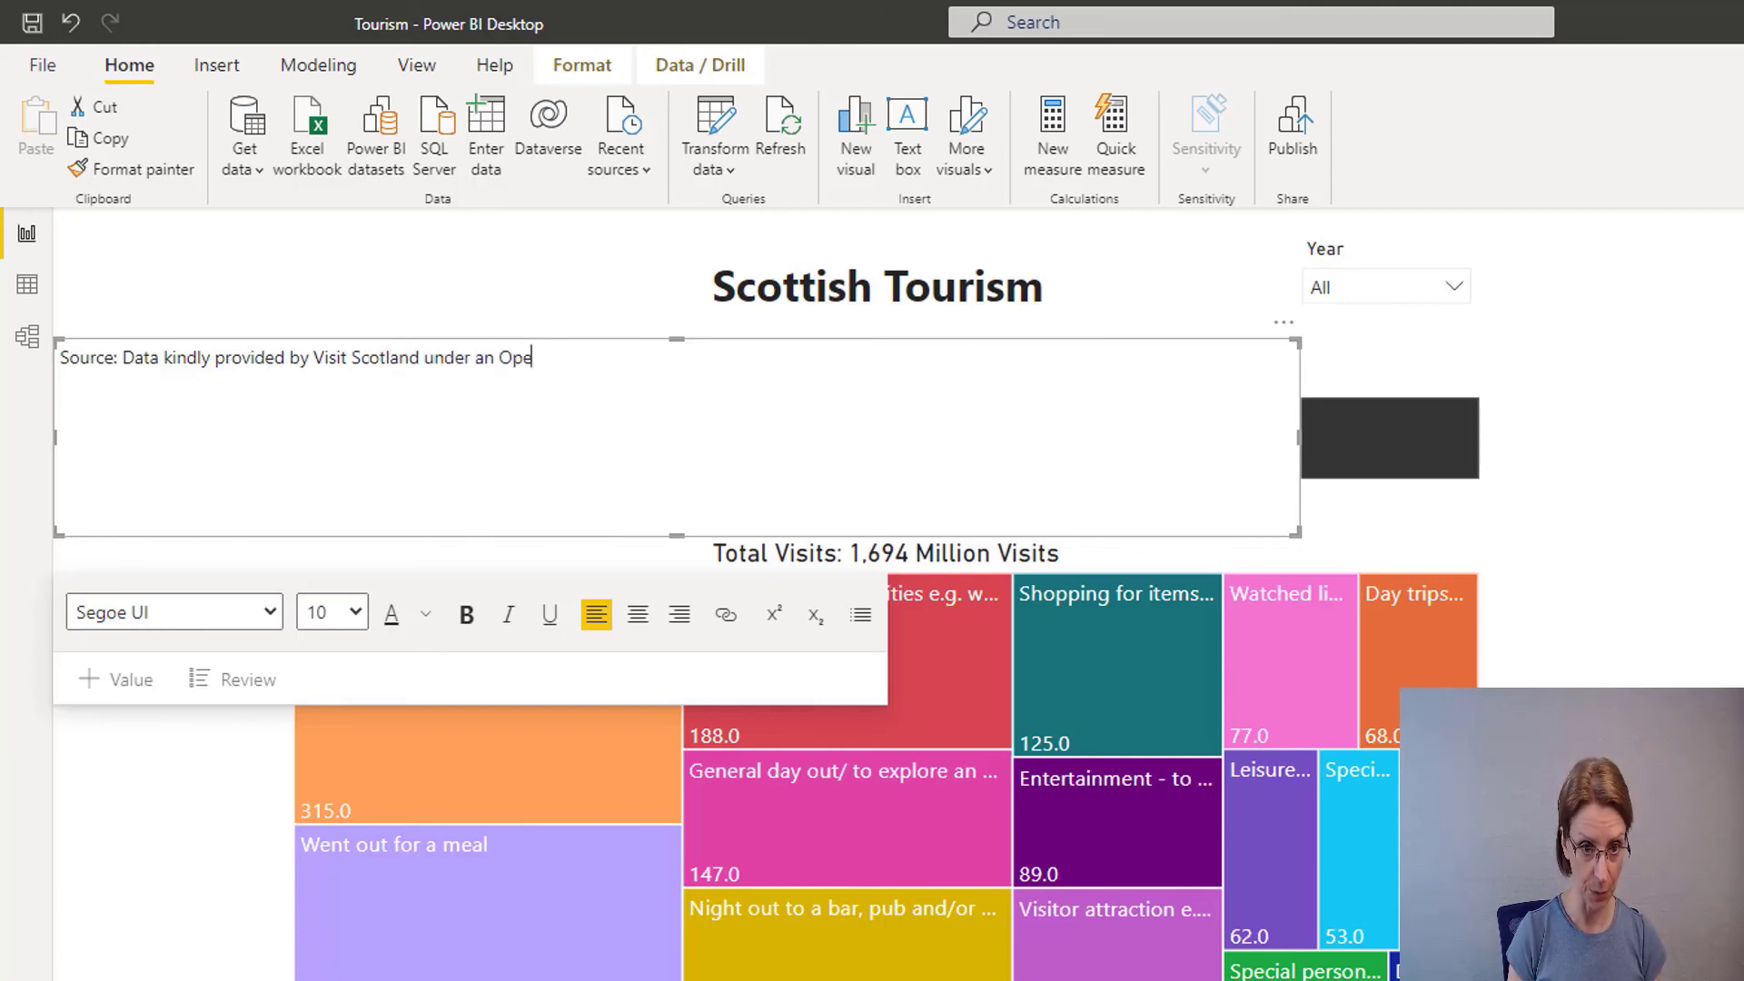
{"action": "type", "text": "n Gove"}
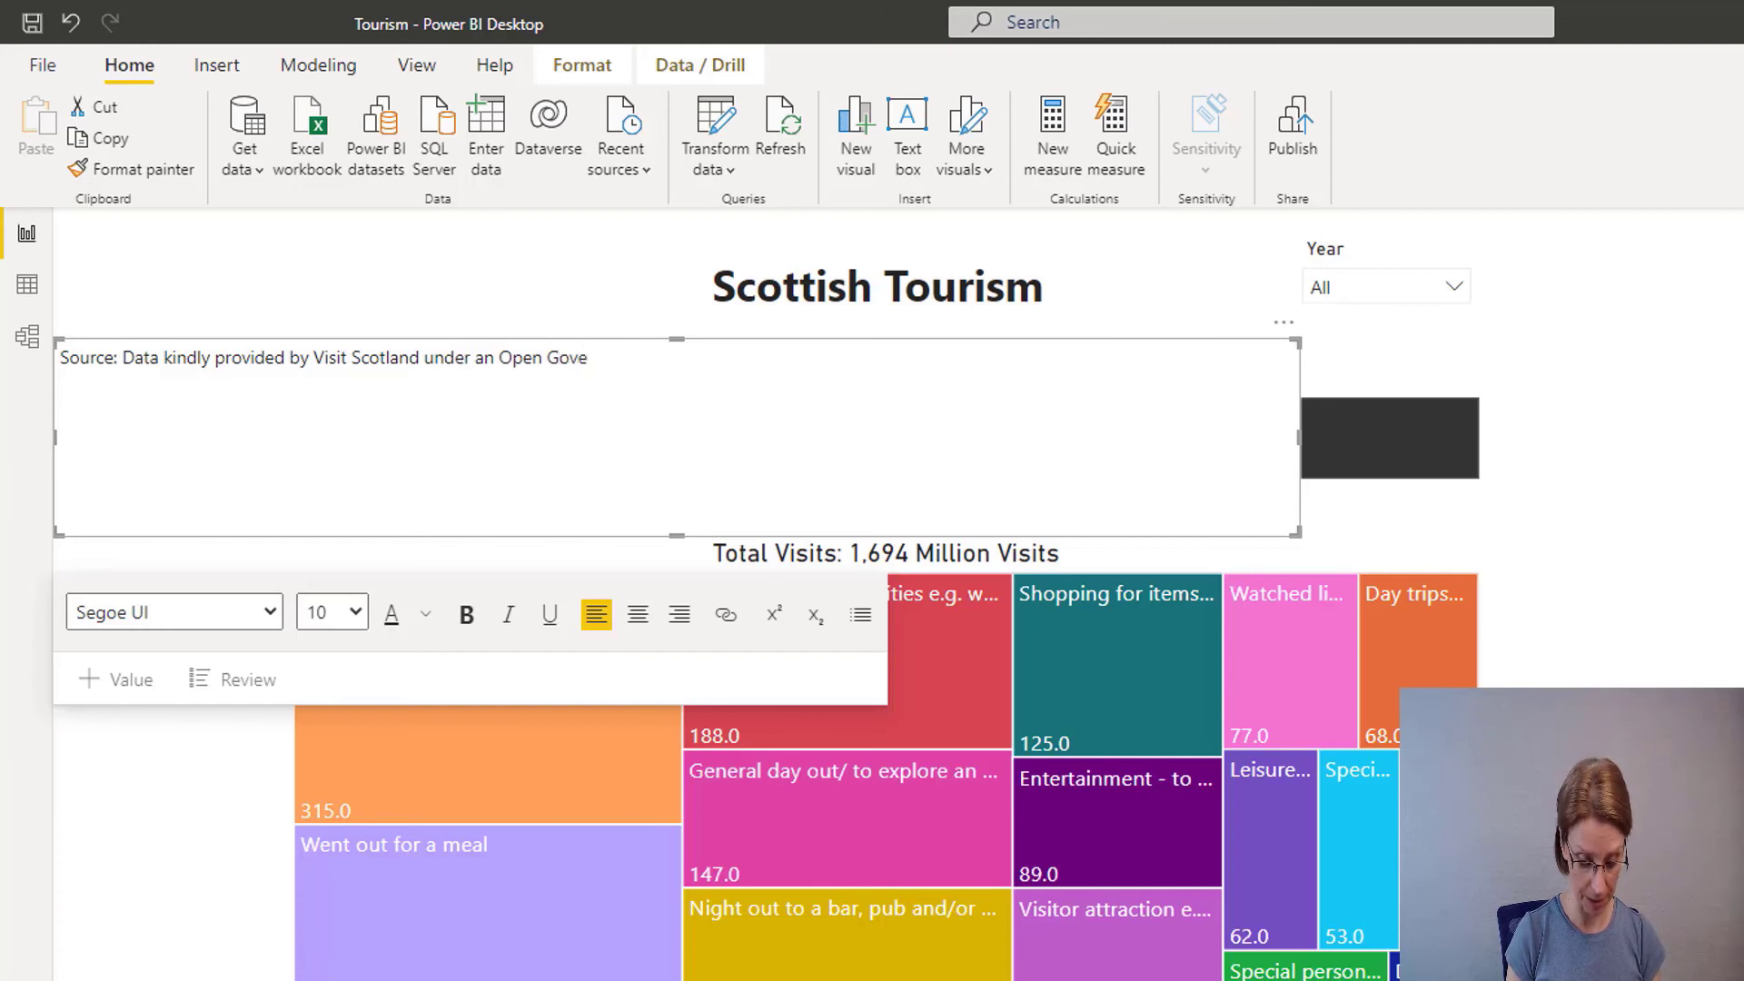
{"action": "type", "text": "rnment "}
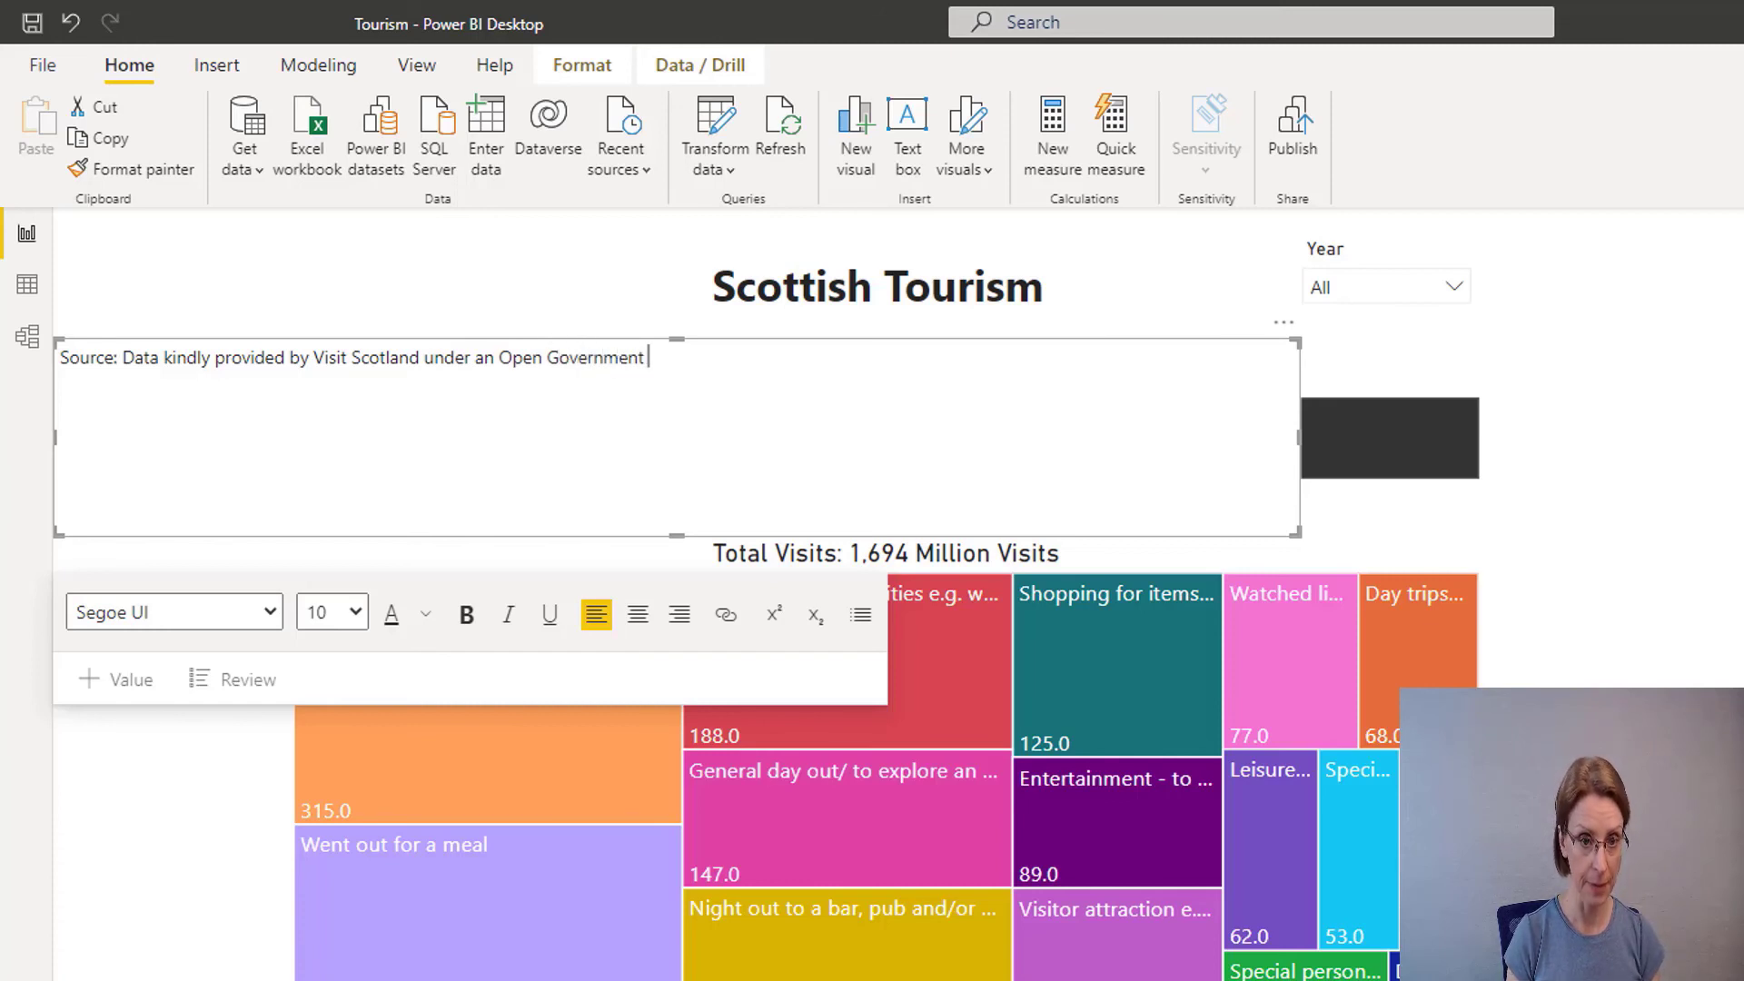
{"action": "type", "text": "Lie"}
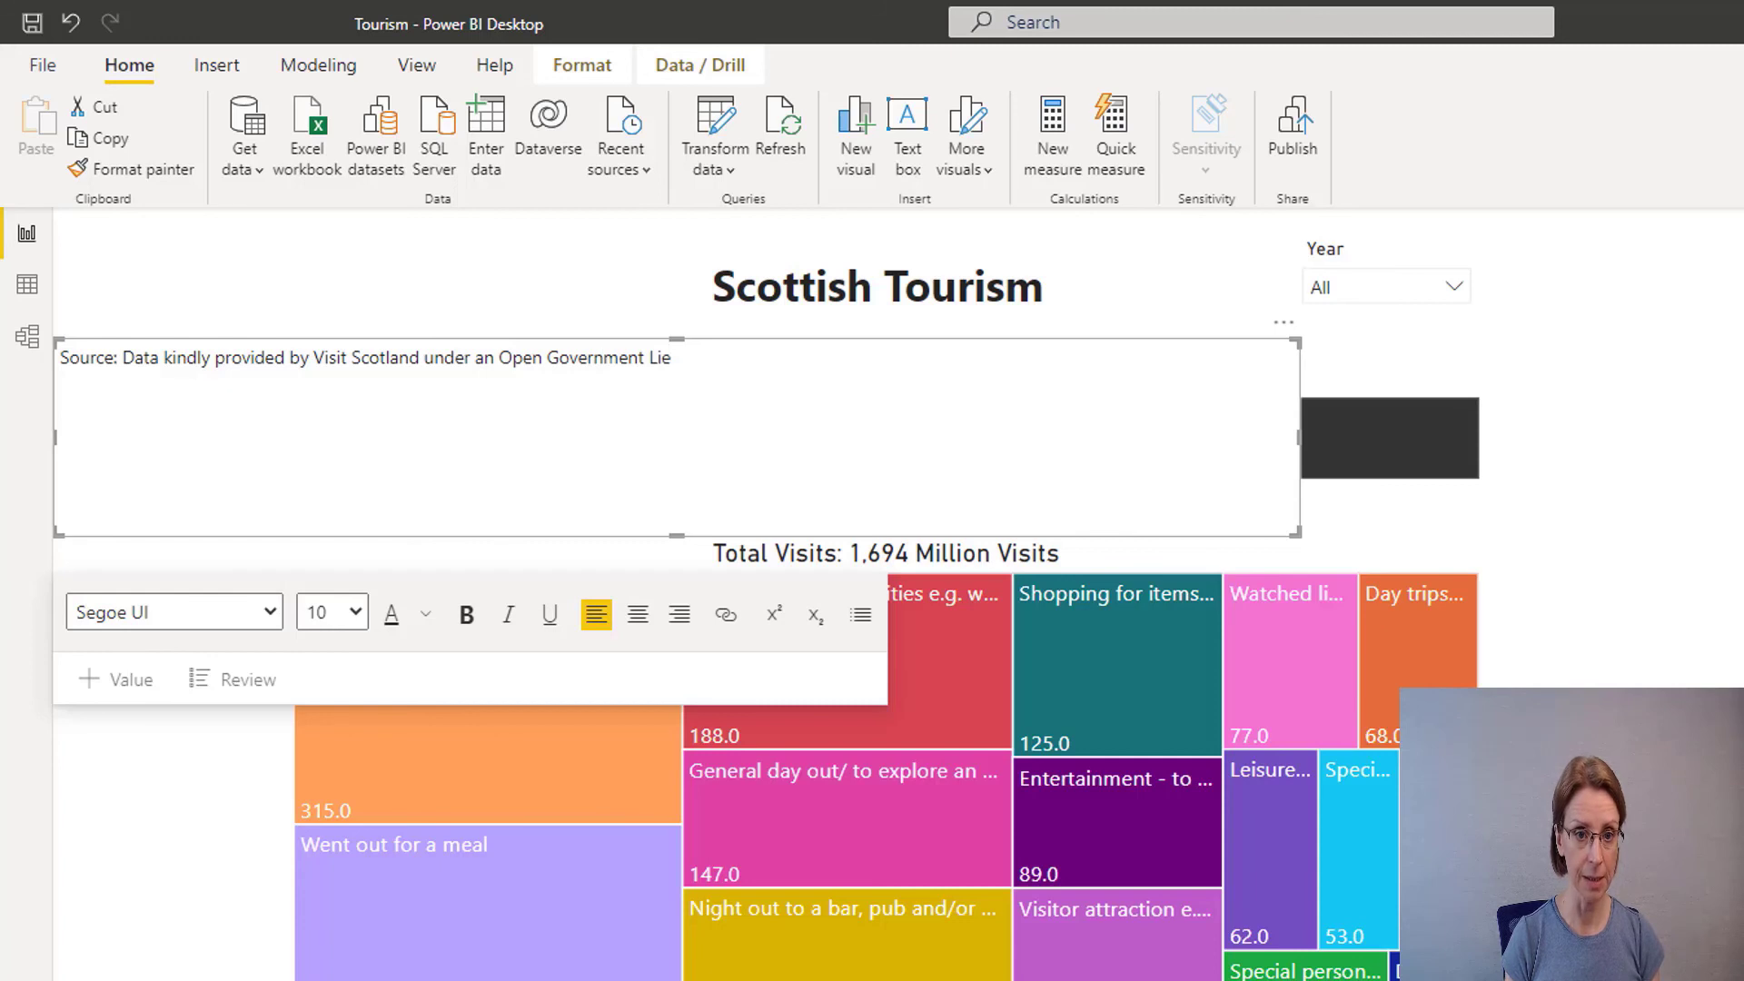
{"action": "key", "text": "BackSpace"}
{"action": "type", "text": "cence "}
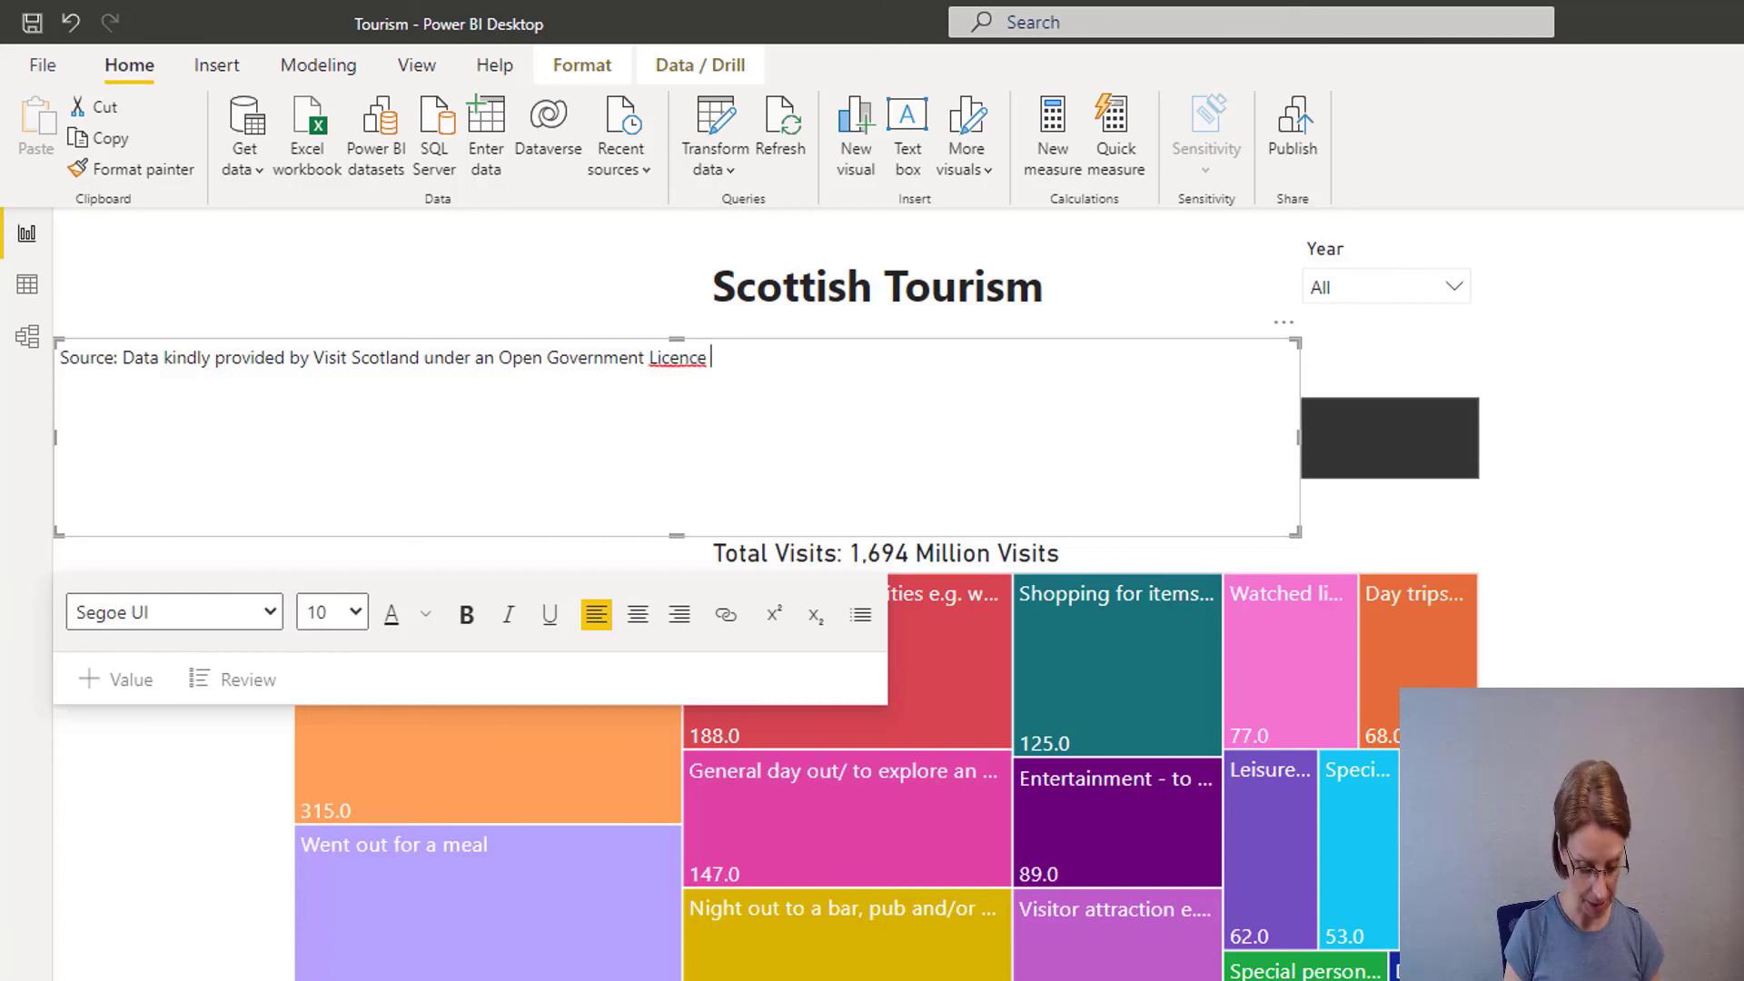
{"action": "type", "text": "version"}
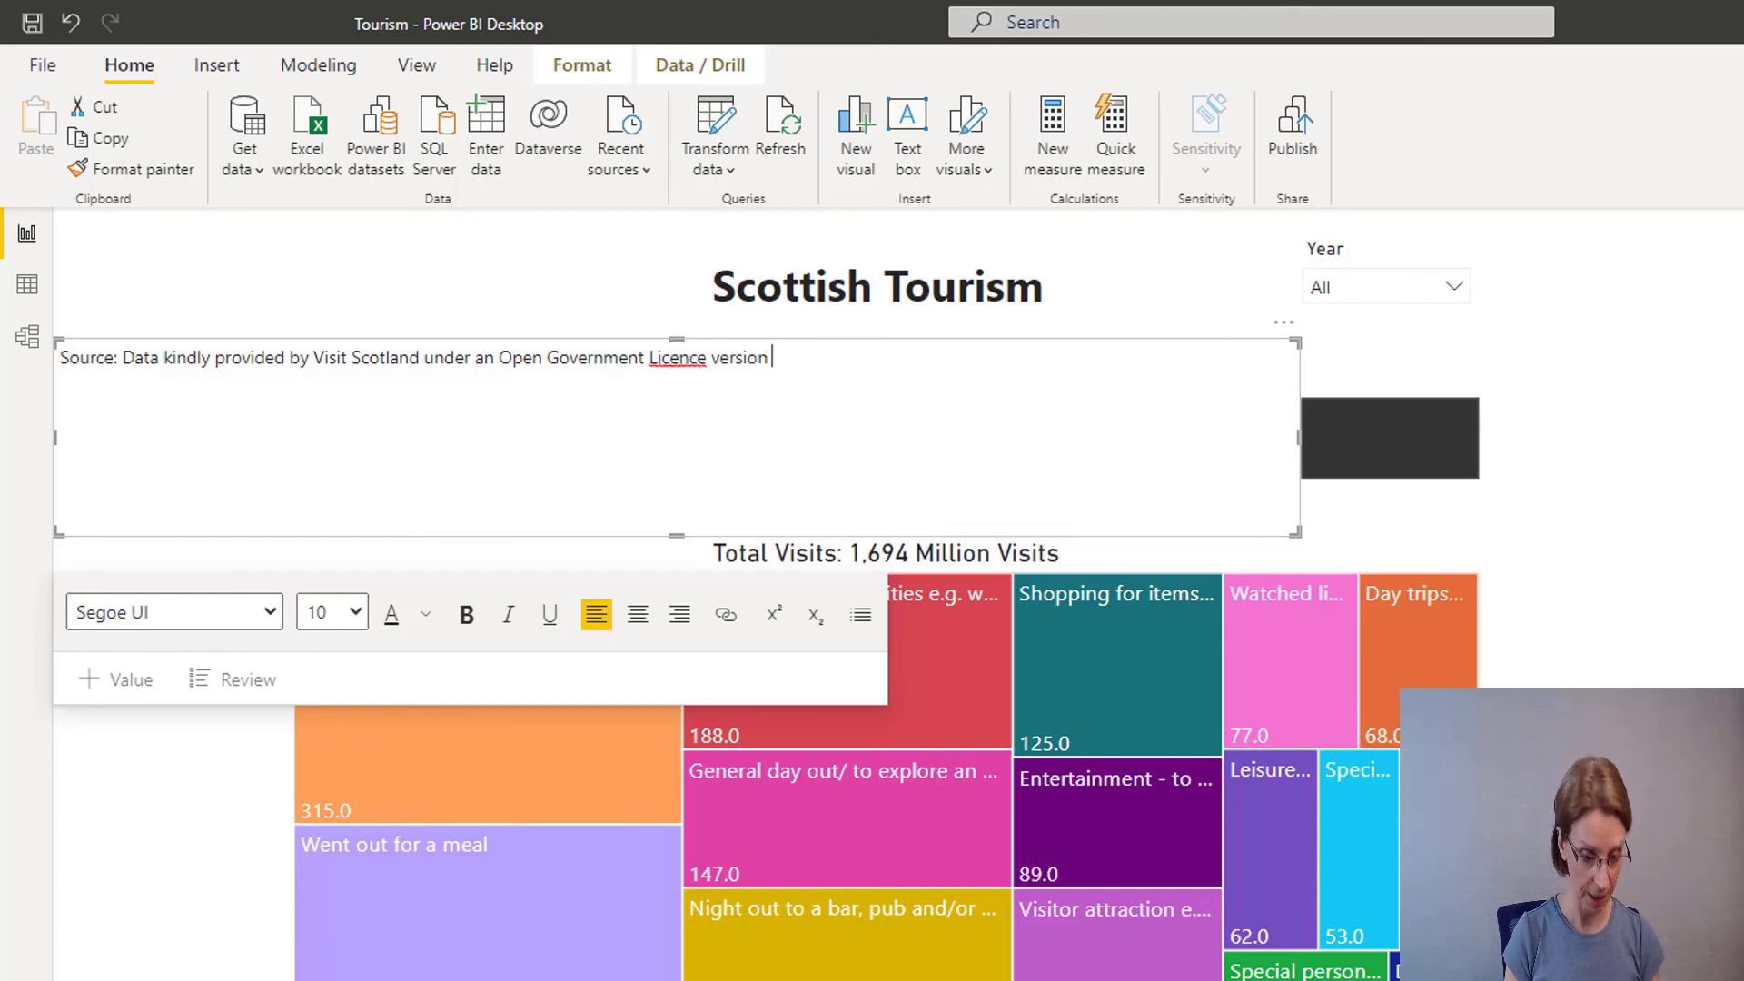
{"action": "type", "text": " 3"}
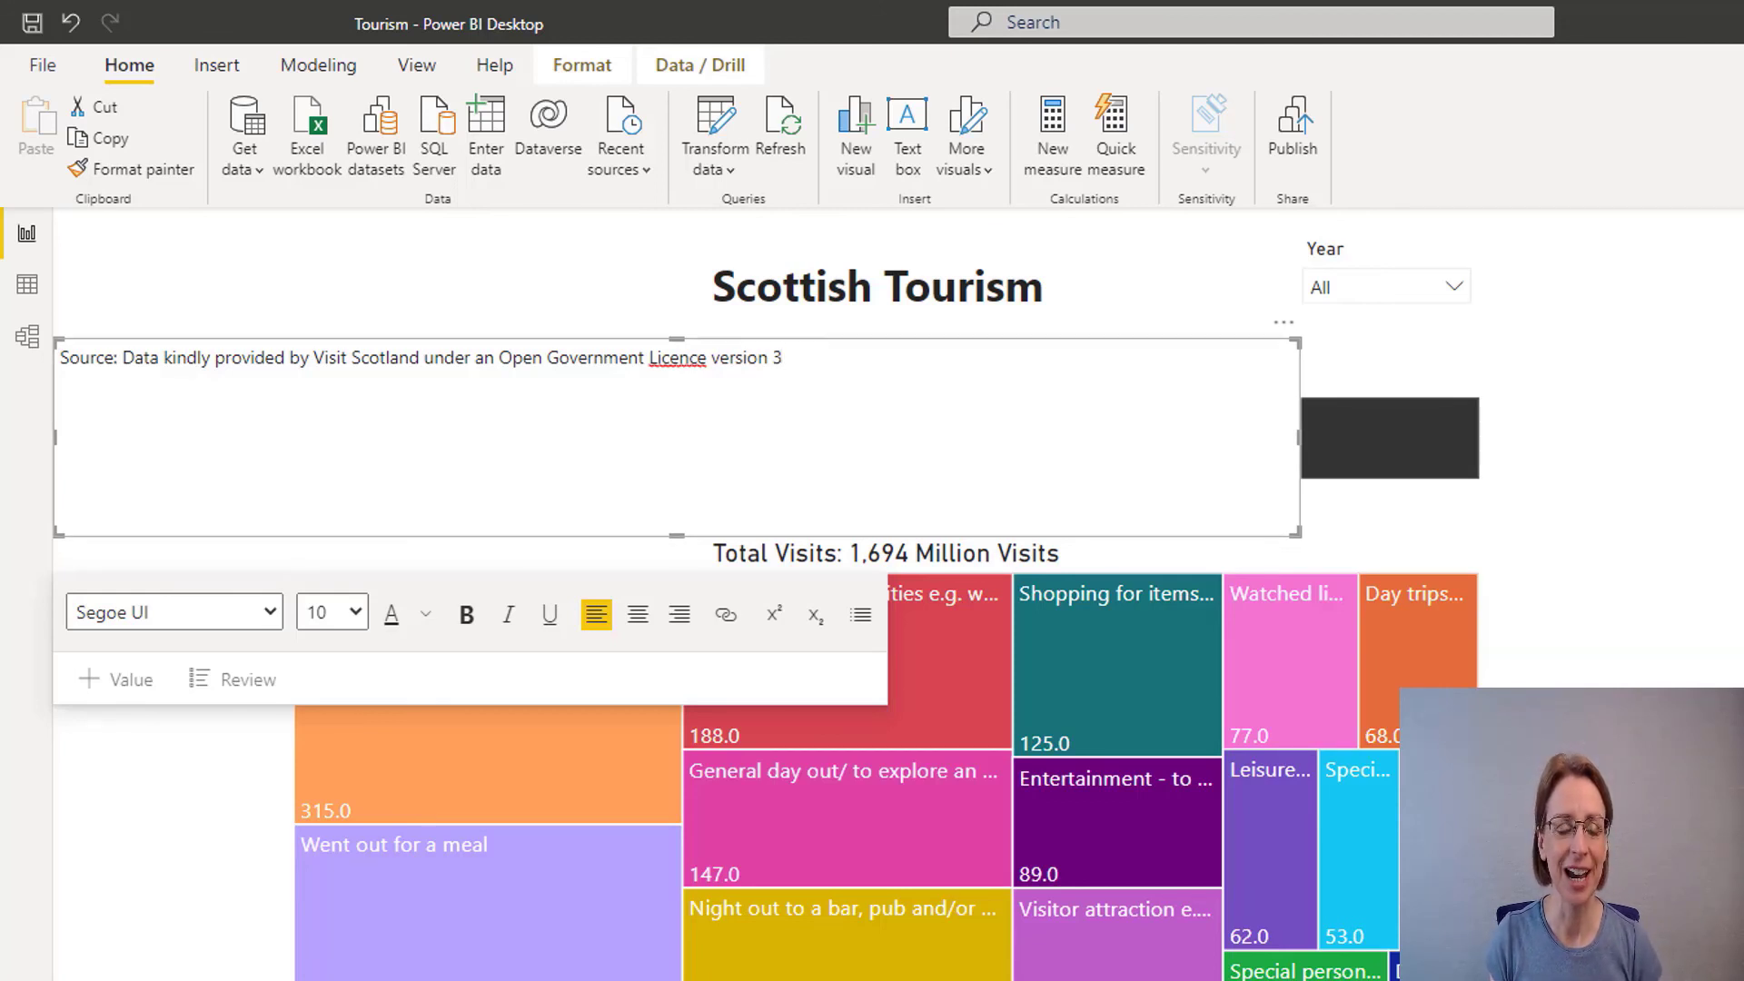
Step: Link the word "Data" in the source text to the statistics.gov.scot Tourism Day Visits - Activities page, using its address from the browser
{"action": "left_click", "coordinate": [122, 358]}
{"action": "left_click_drag", "start_coordinate": [122, 357], "coordinate": [158, 357]}
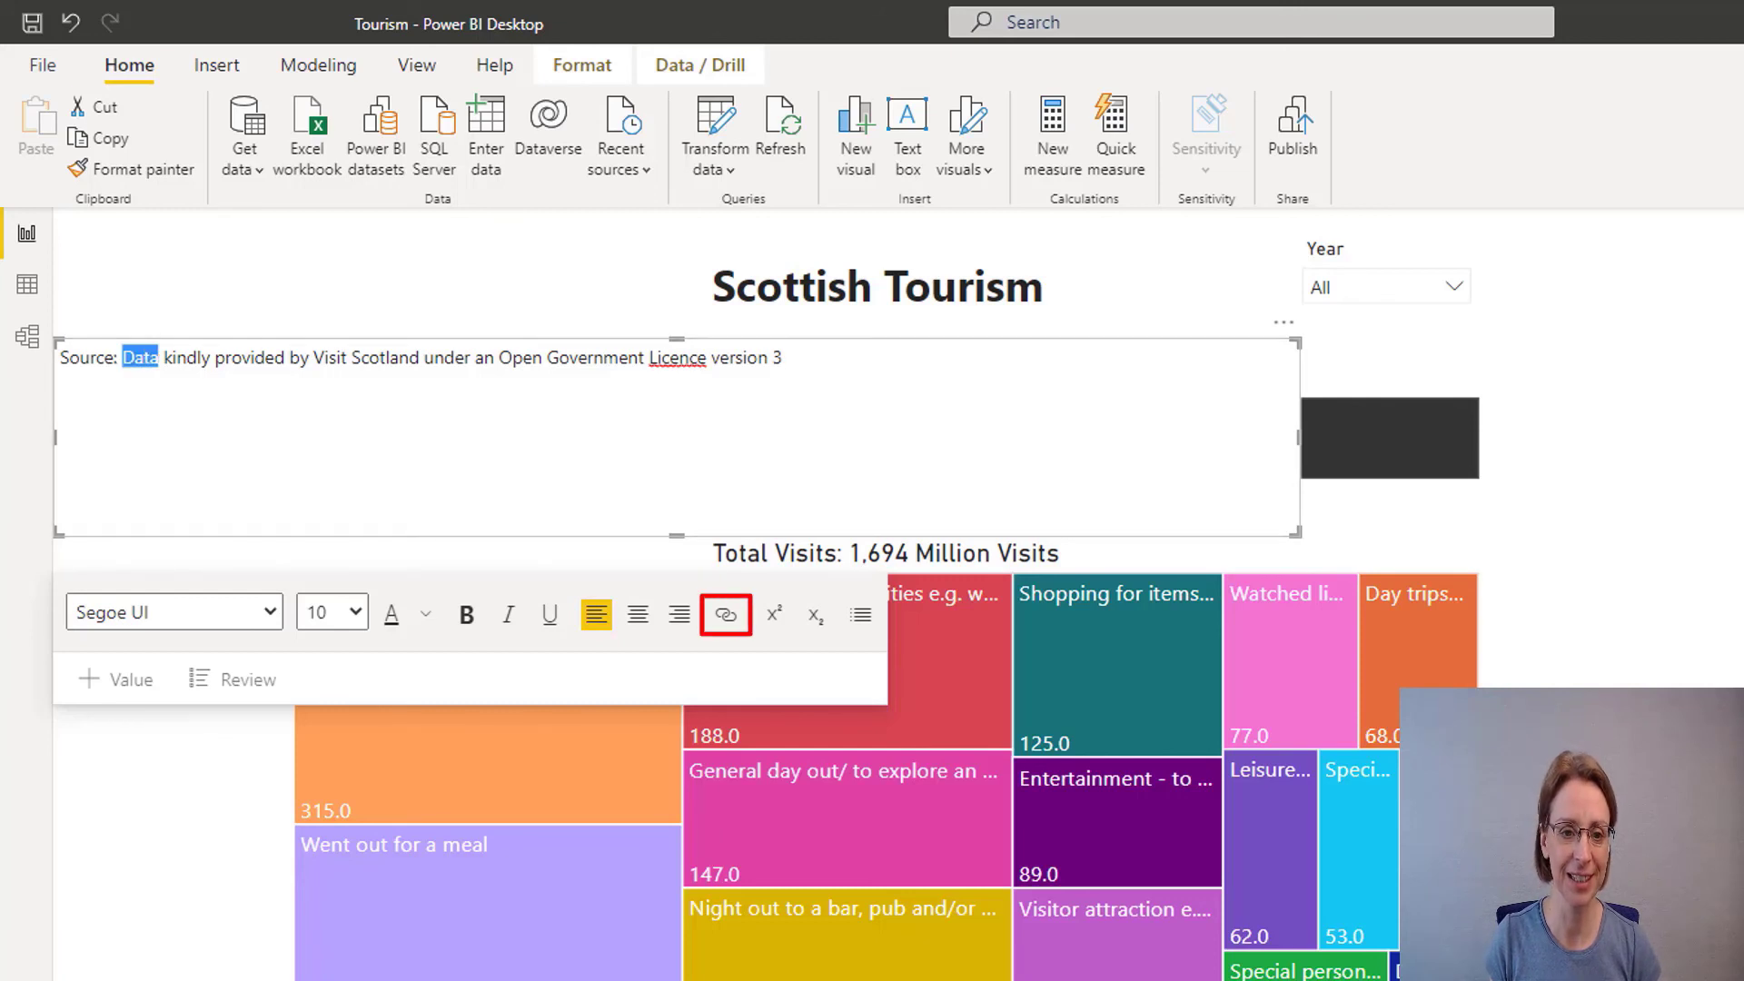
{"action": "left_click", "coordinate": [725, 614]}
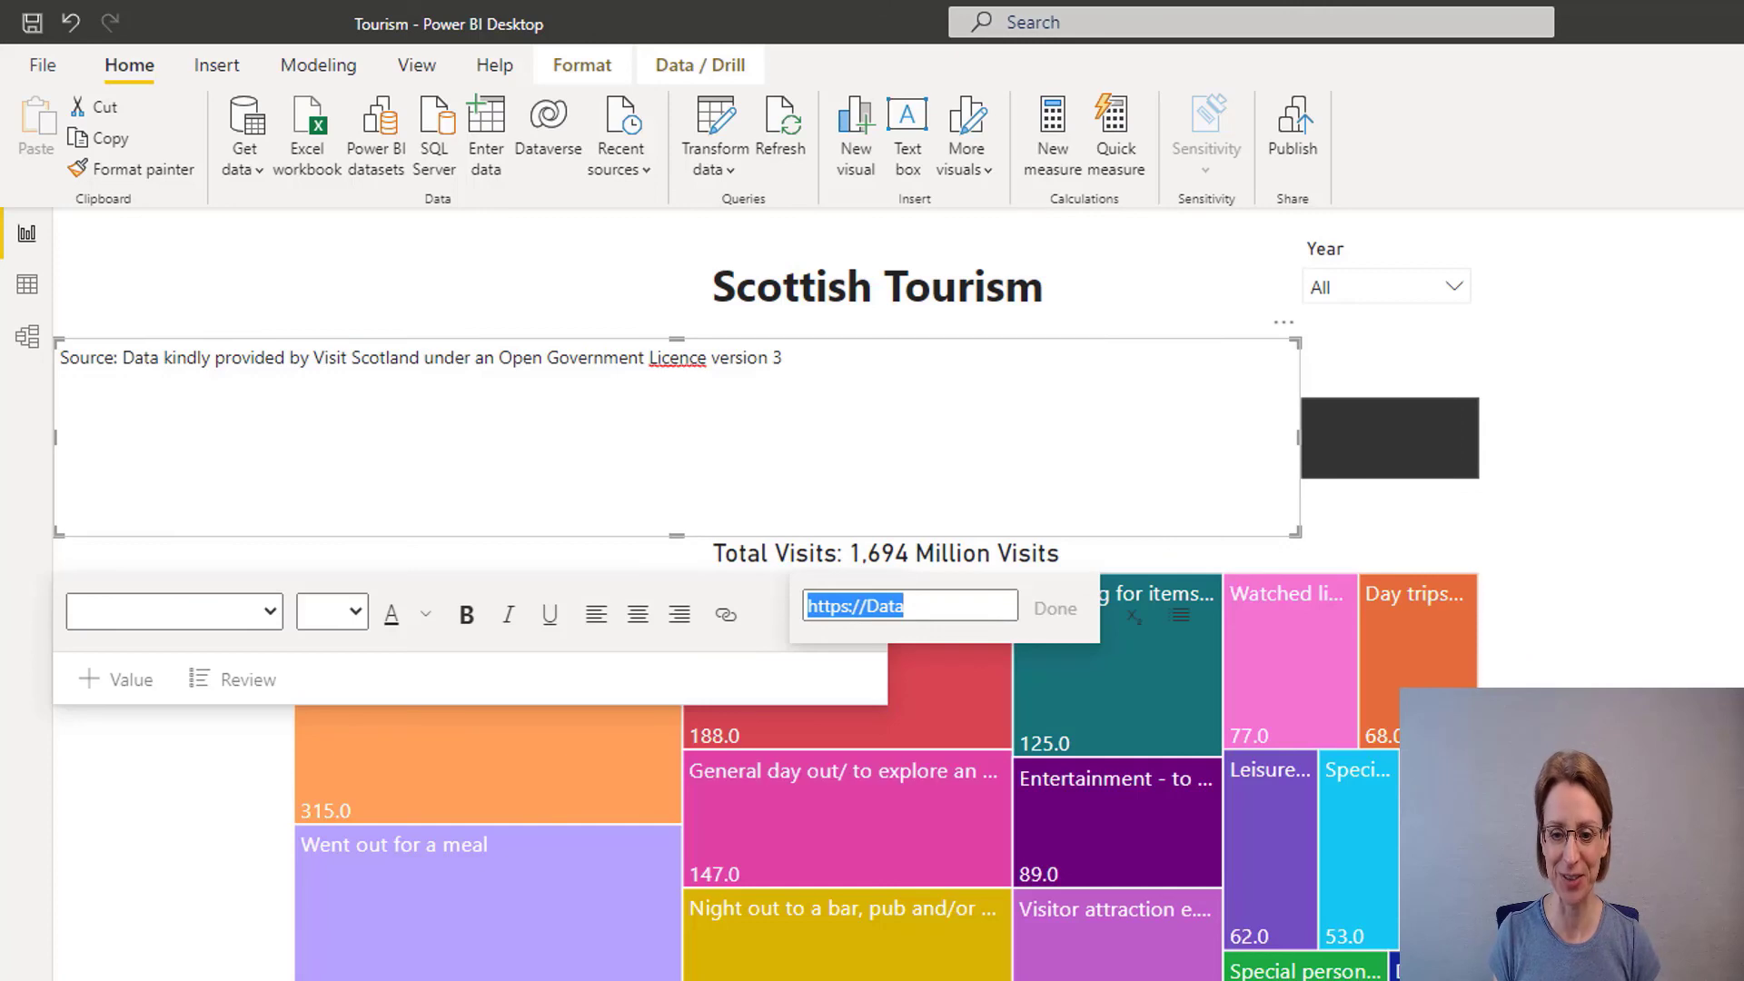
{"action": "key", "text": "alt+Tab"}
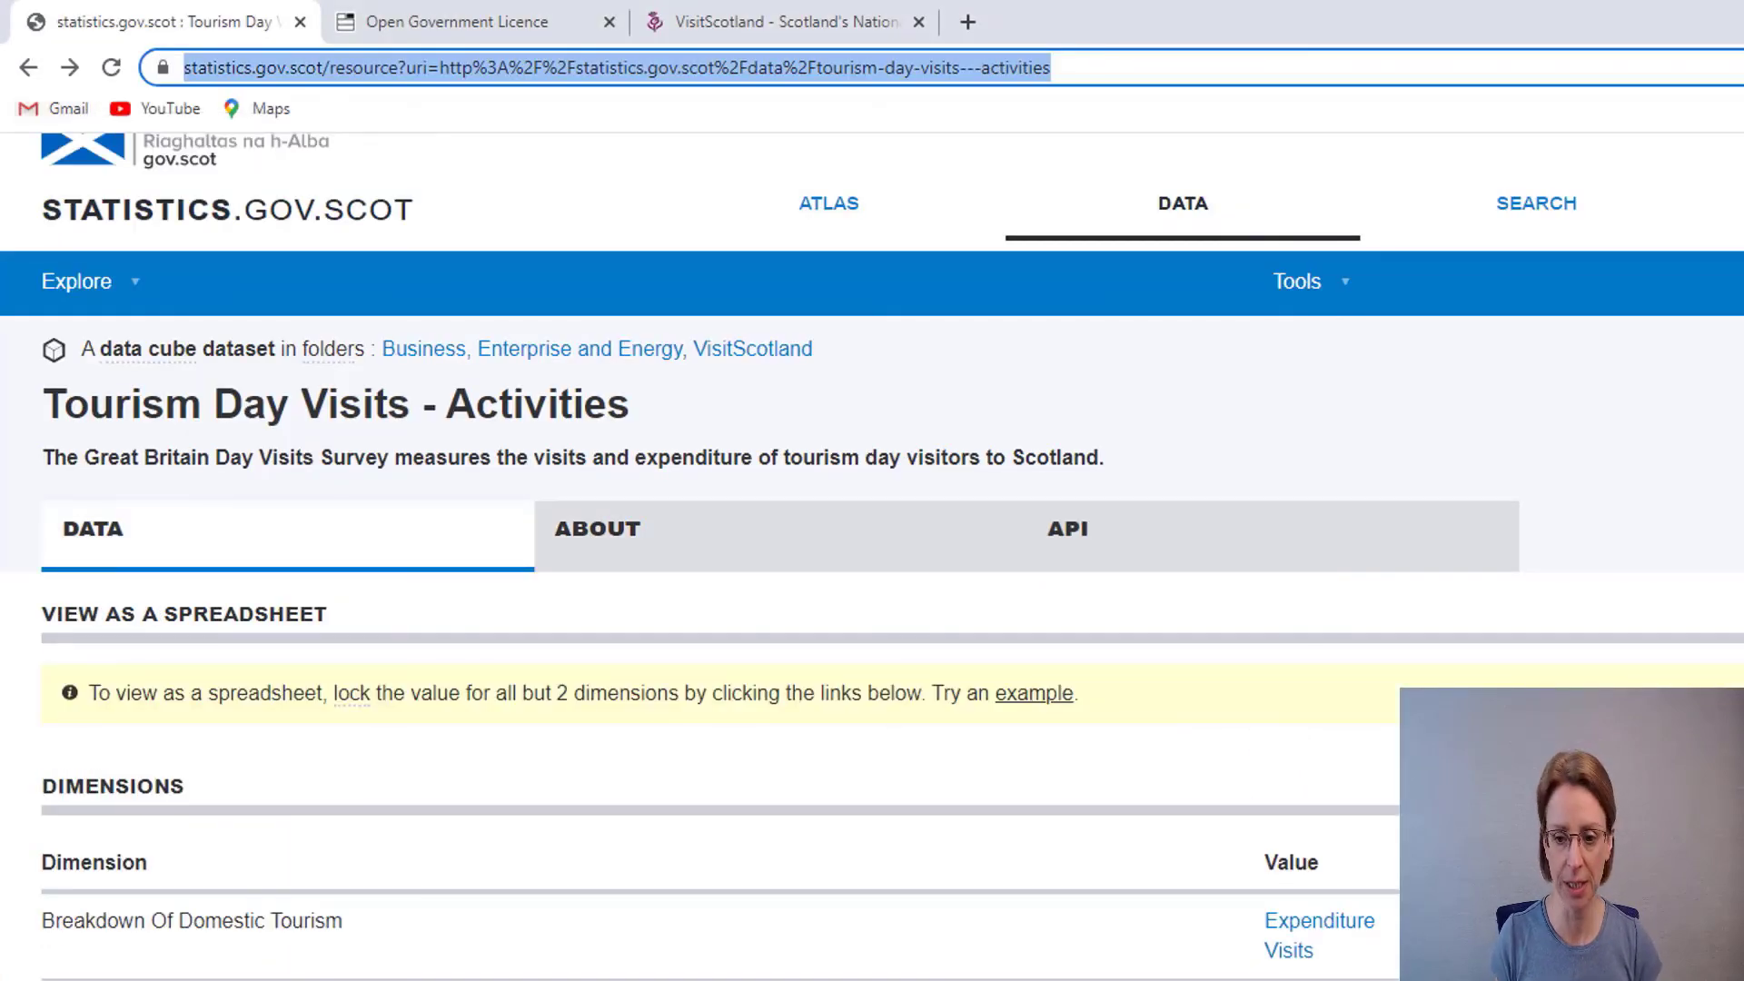
{"action": "key", "text": "alt+Tab"}
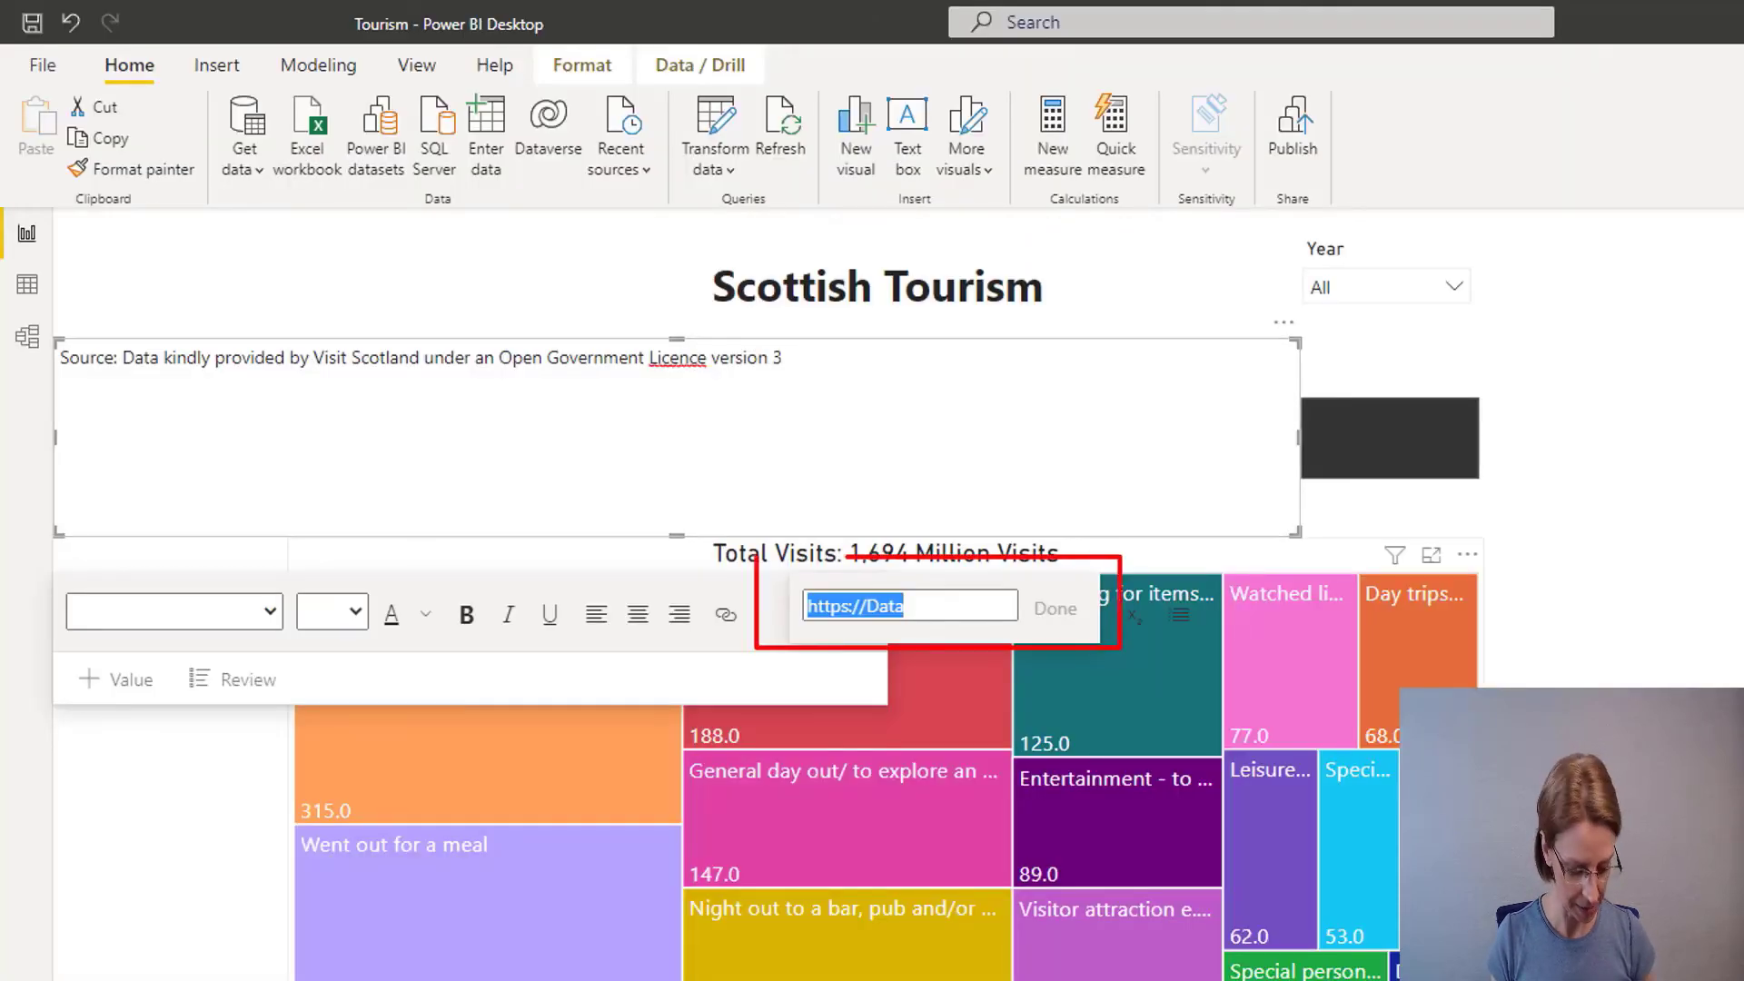
{"action": "key", "text": "ctrl+v"}
{"action": "left_click", "coordinate": [1055, 607]}
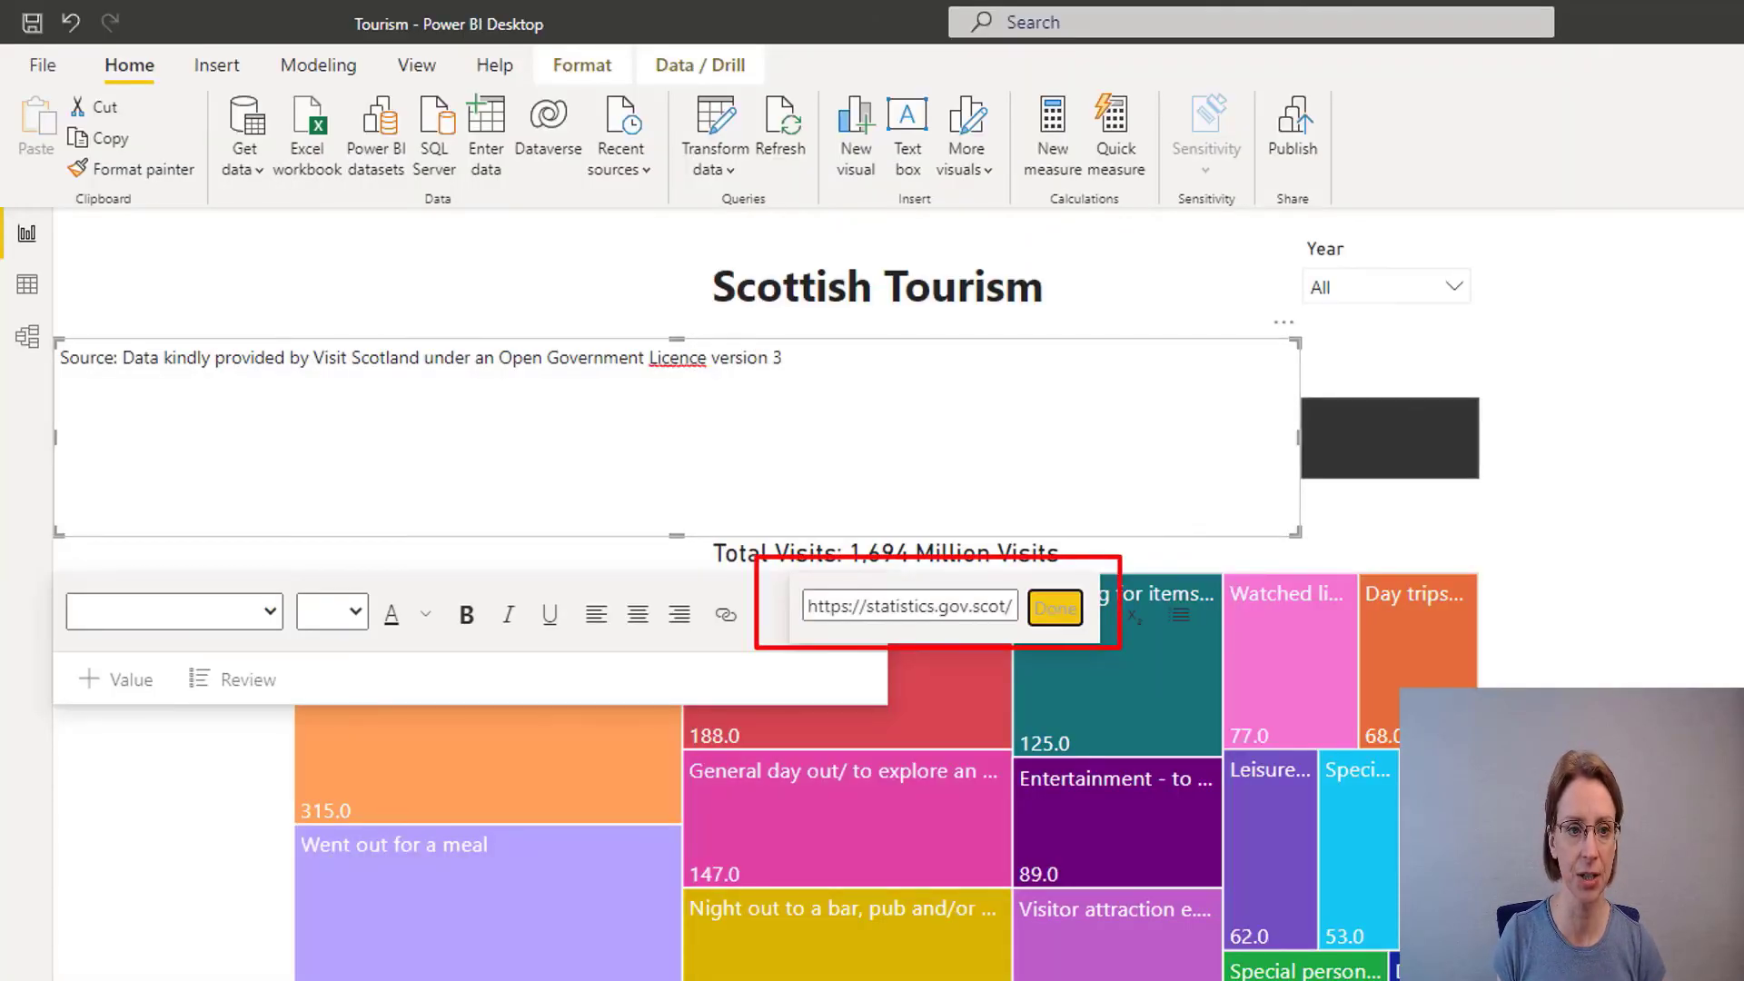
{"action": "key", "text": "Return"}
Step: Link the words "Visit Scotland" in the source text to the VisitScotland website, using its address from the browser
{"action": "left_click_drag", "start_coordinate": [314, 357], "coordinate": [419, 357]}
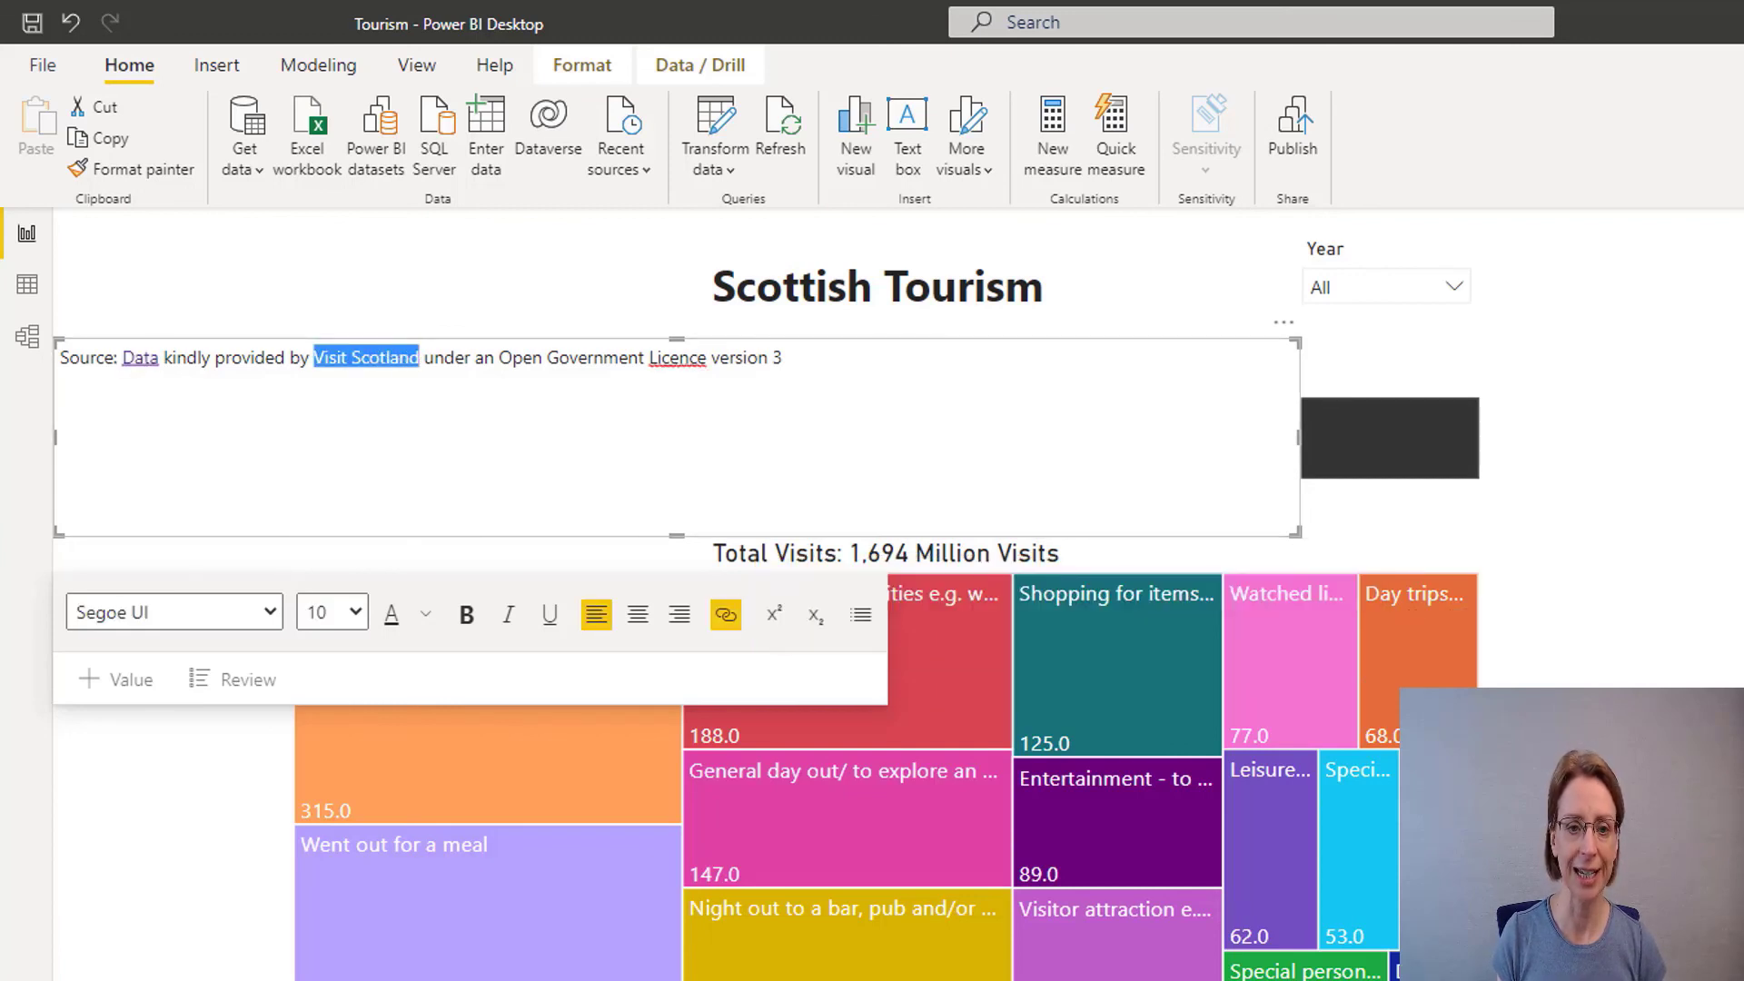
{"action": "left_click", "coordinate": [726, 615]}
{"action": "key", "text": "alt+Tab"}
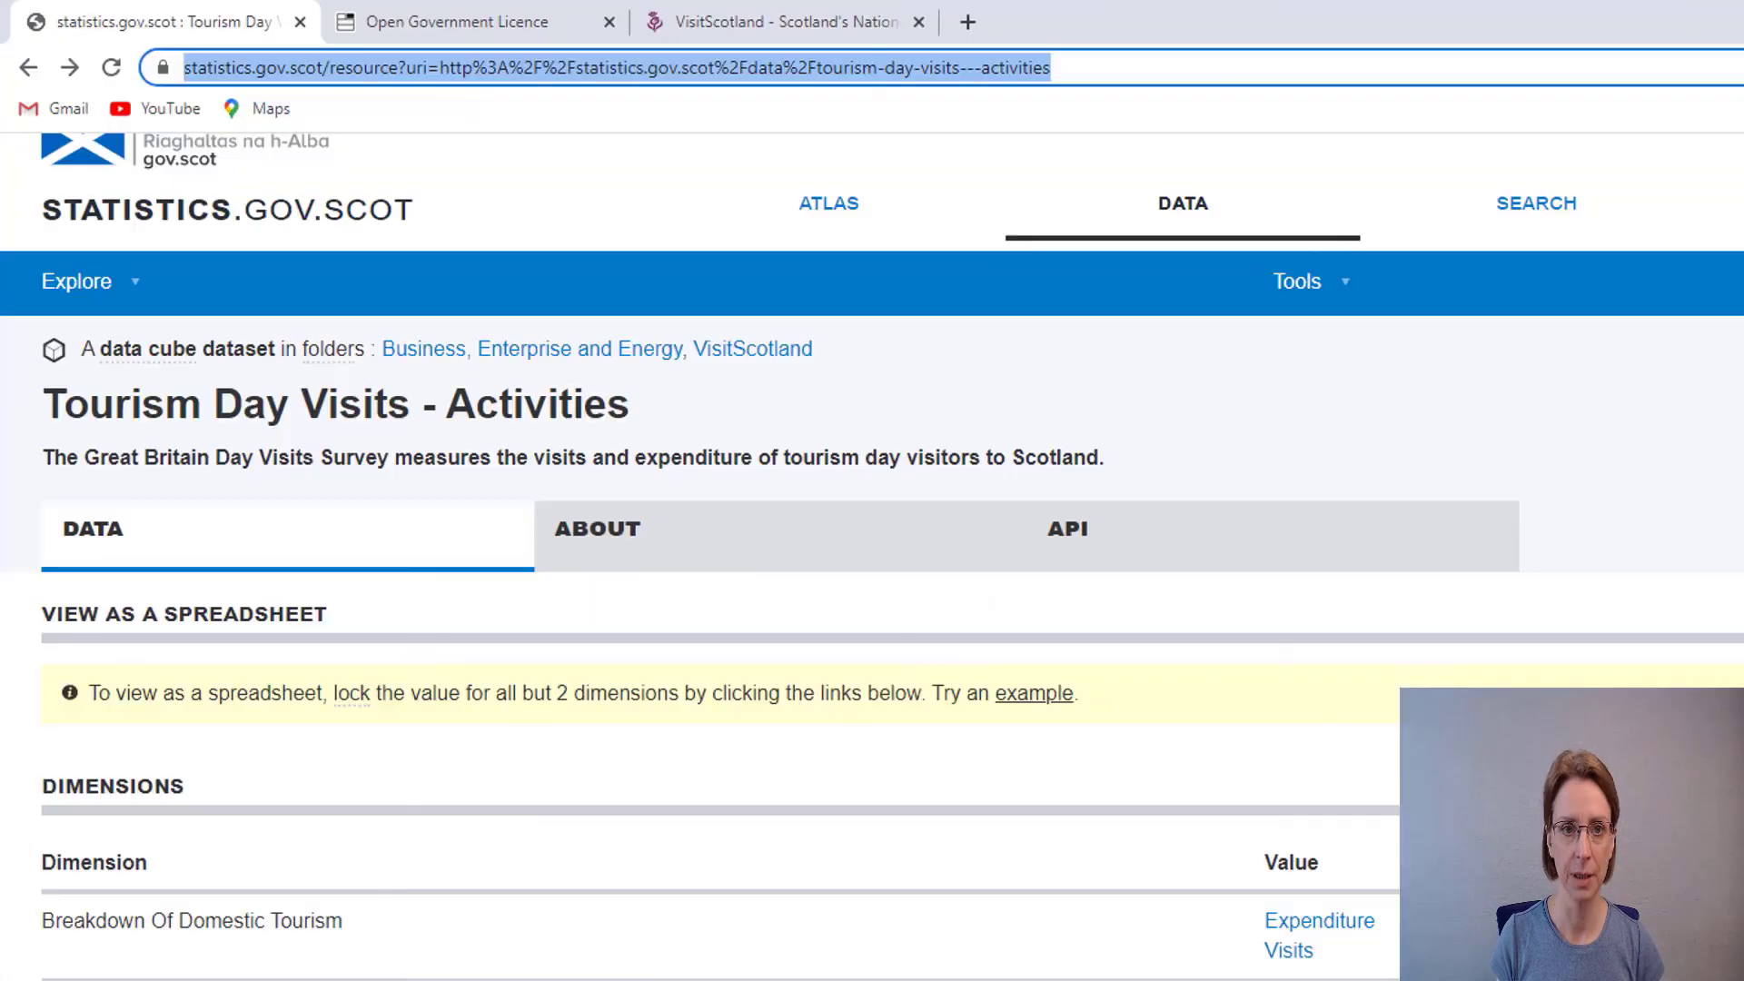
{"action": "left_click", "coordinate": [772, 22]}
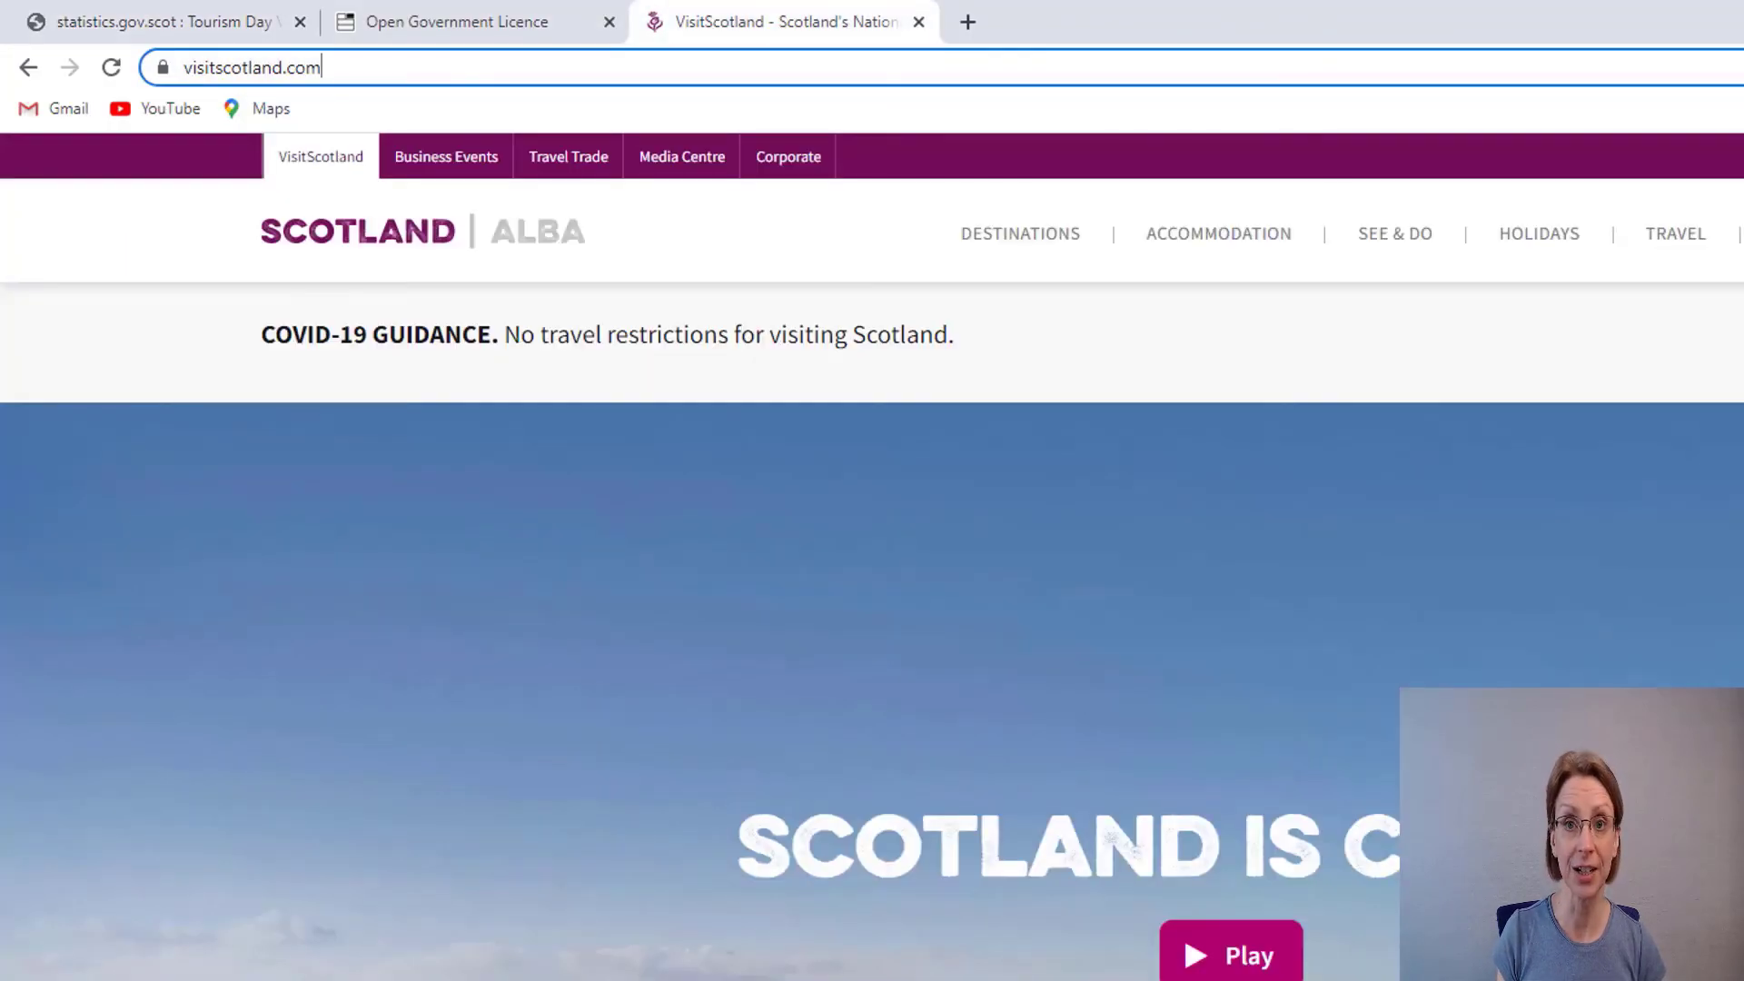
{"action": "left_click_drag", "start_coordinate": [325, 69], "coordinate": [165, 68]}
{"action": "key", "text": "ctrl+c"}
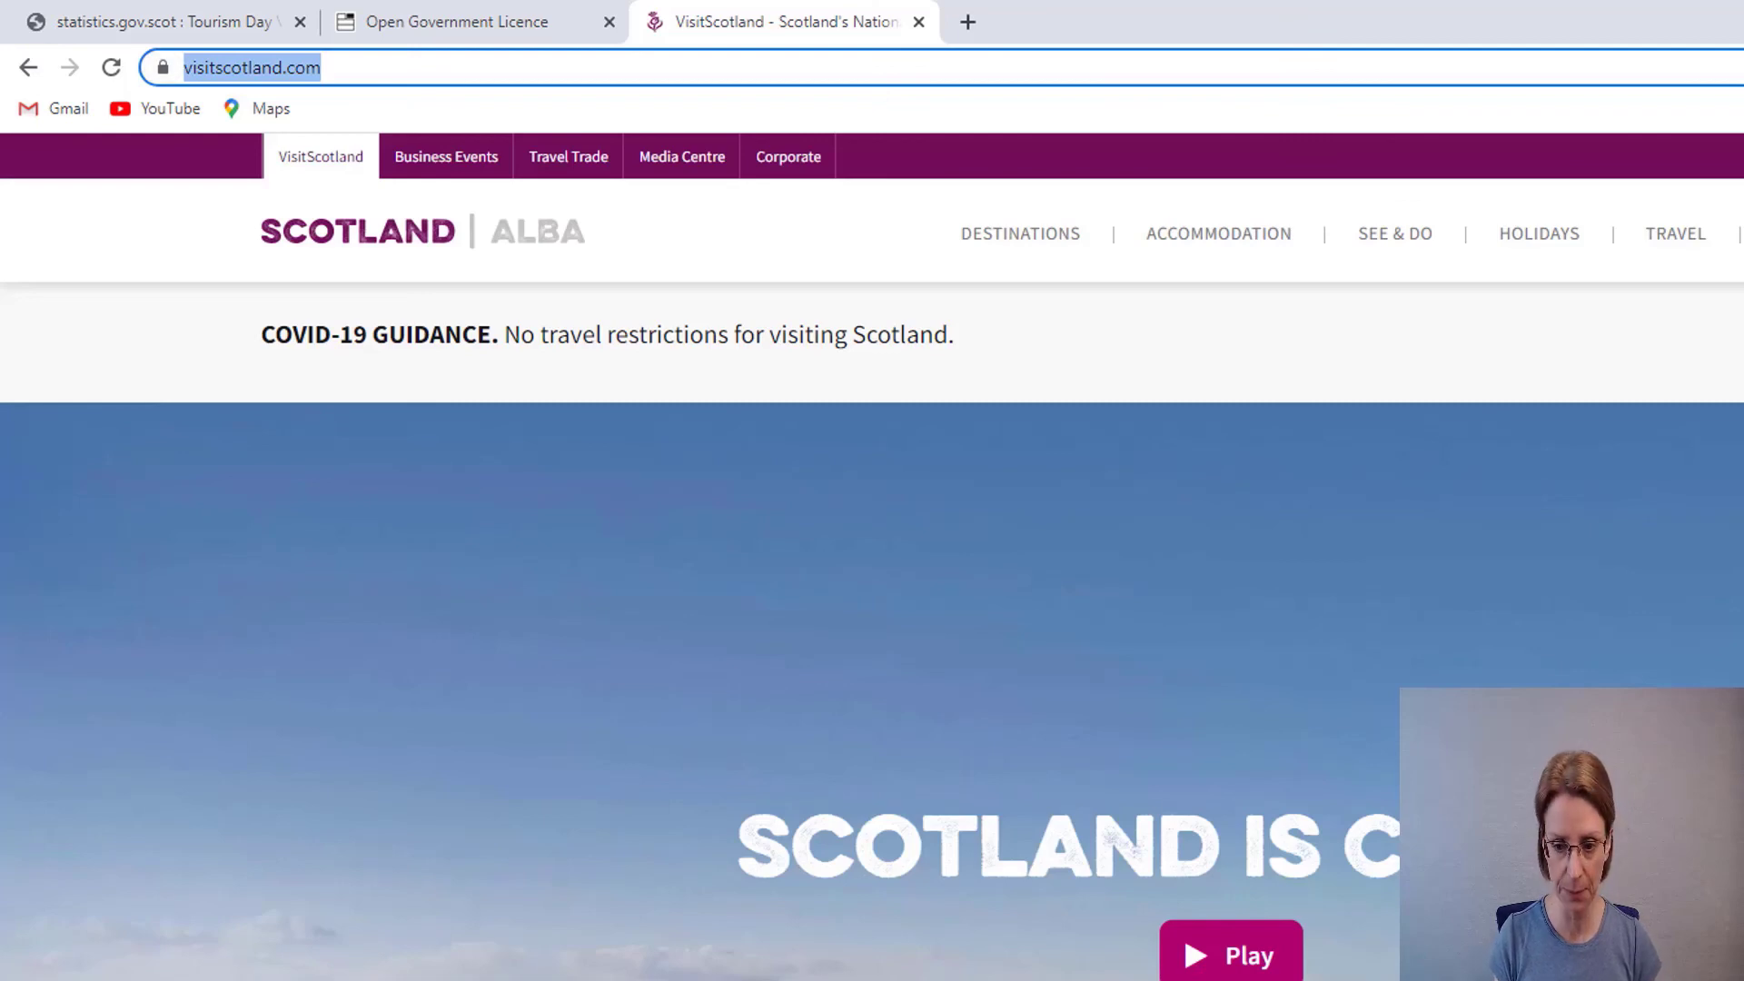
{"action": "key", "text": "alt+Tab"}
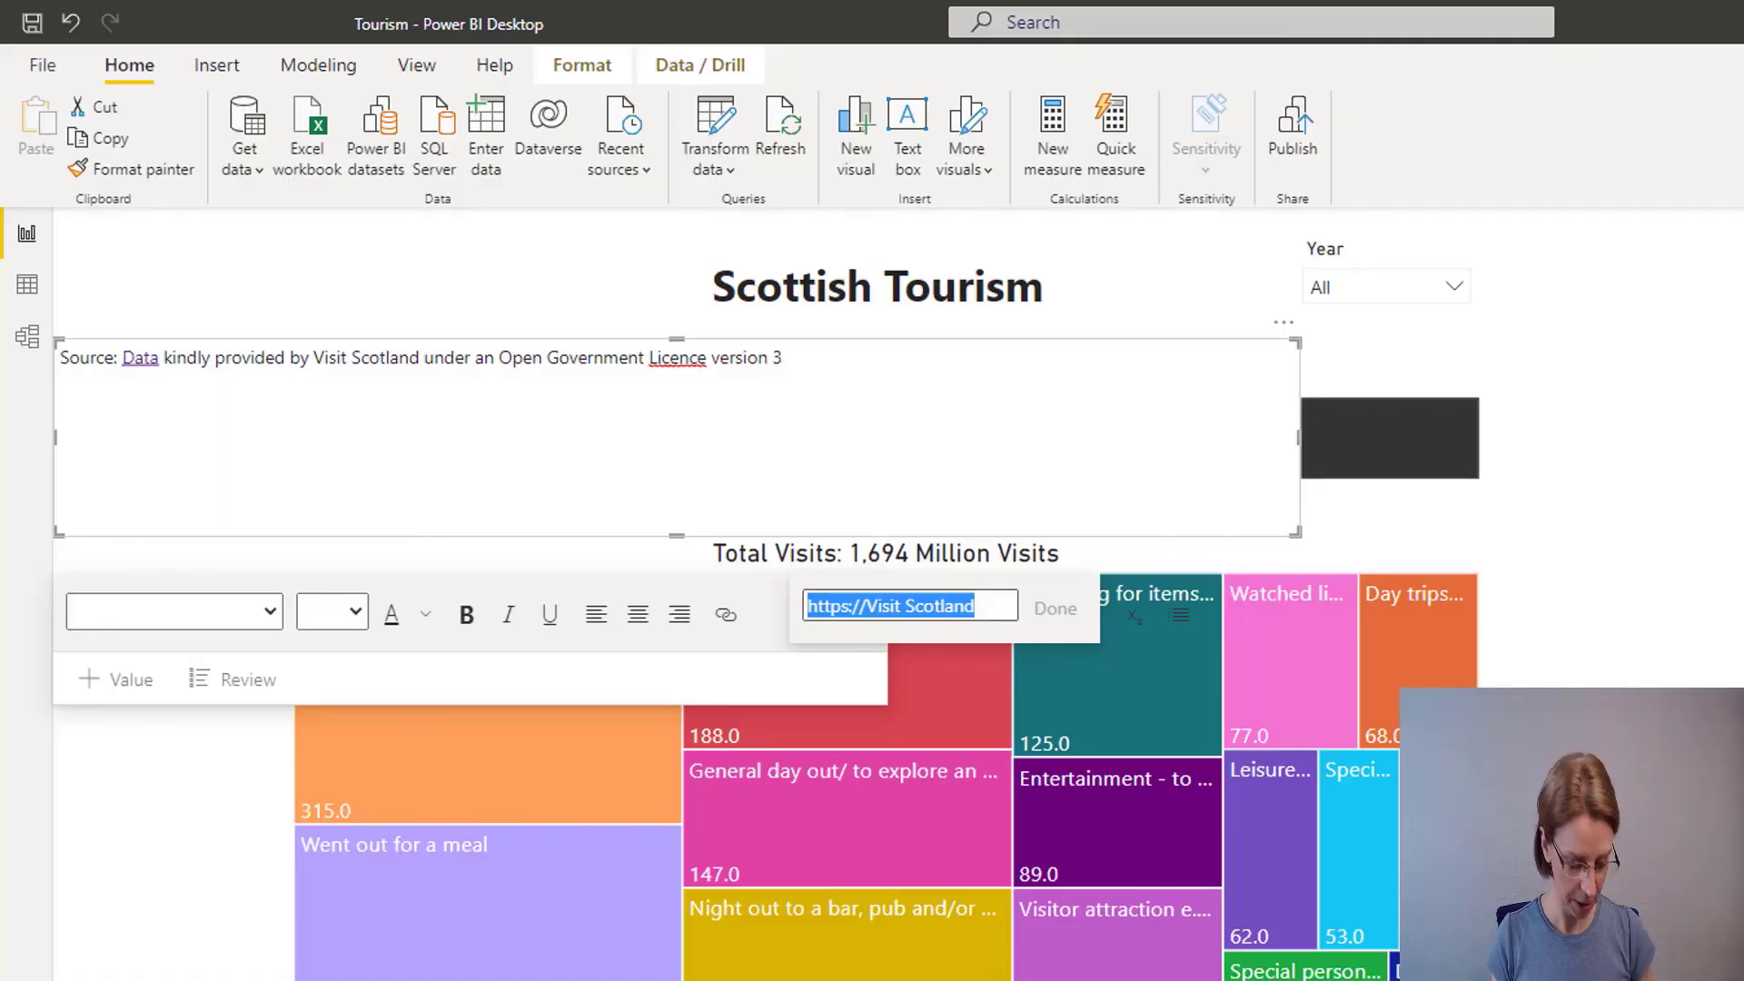
{"action": "key", "text": "ctrl+v"}
{"action": "key", "text": "Return"}
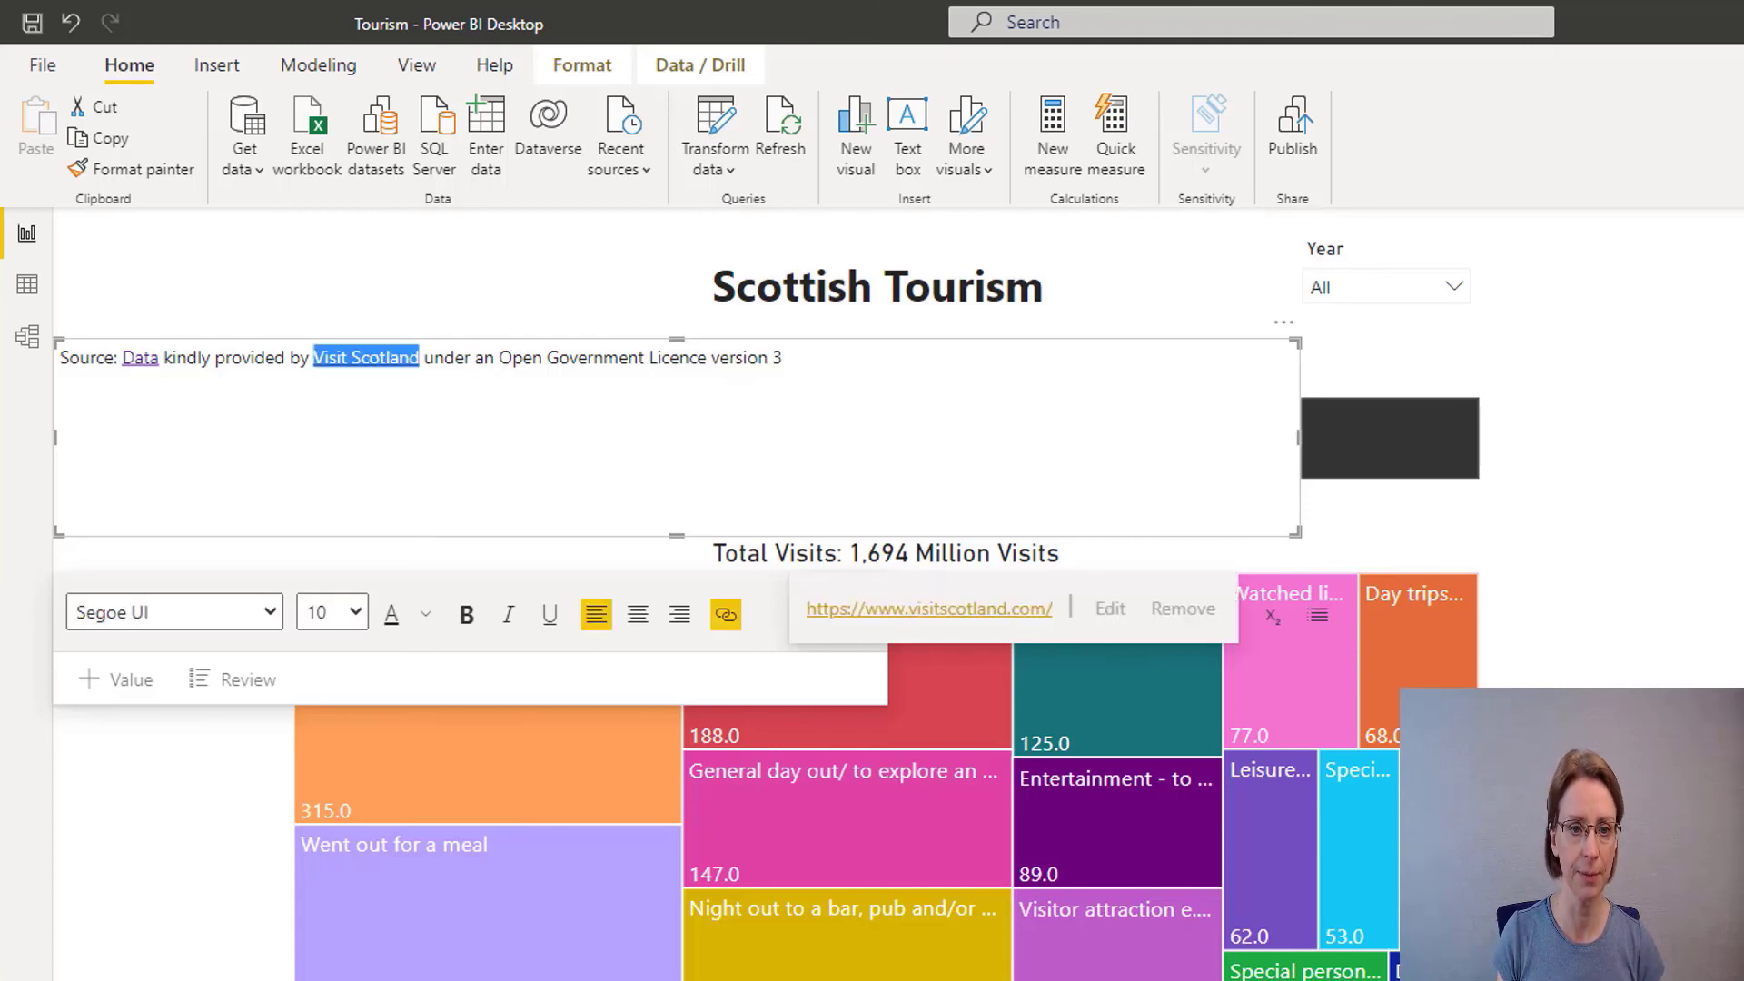
Step: Link "Open Government Licence version 3" in the source text to nationalarchives.gov.uk/doc/open-government-licence/version/3/, using the licence page's address from the browser
{"action": "left_click", "coordinate": [495, 358]}
{"action": "left_click_drag", "start_coordinate": [499, 358], "coordinate": [782, 357]}
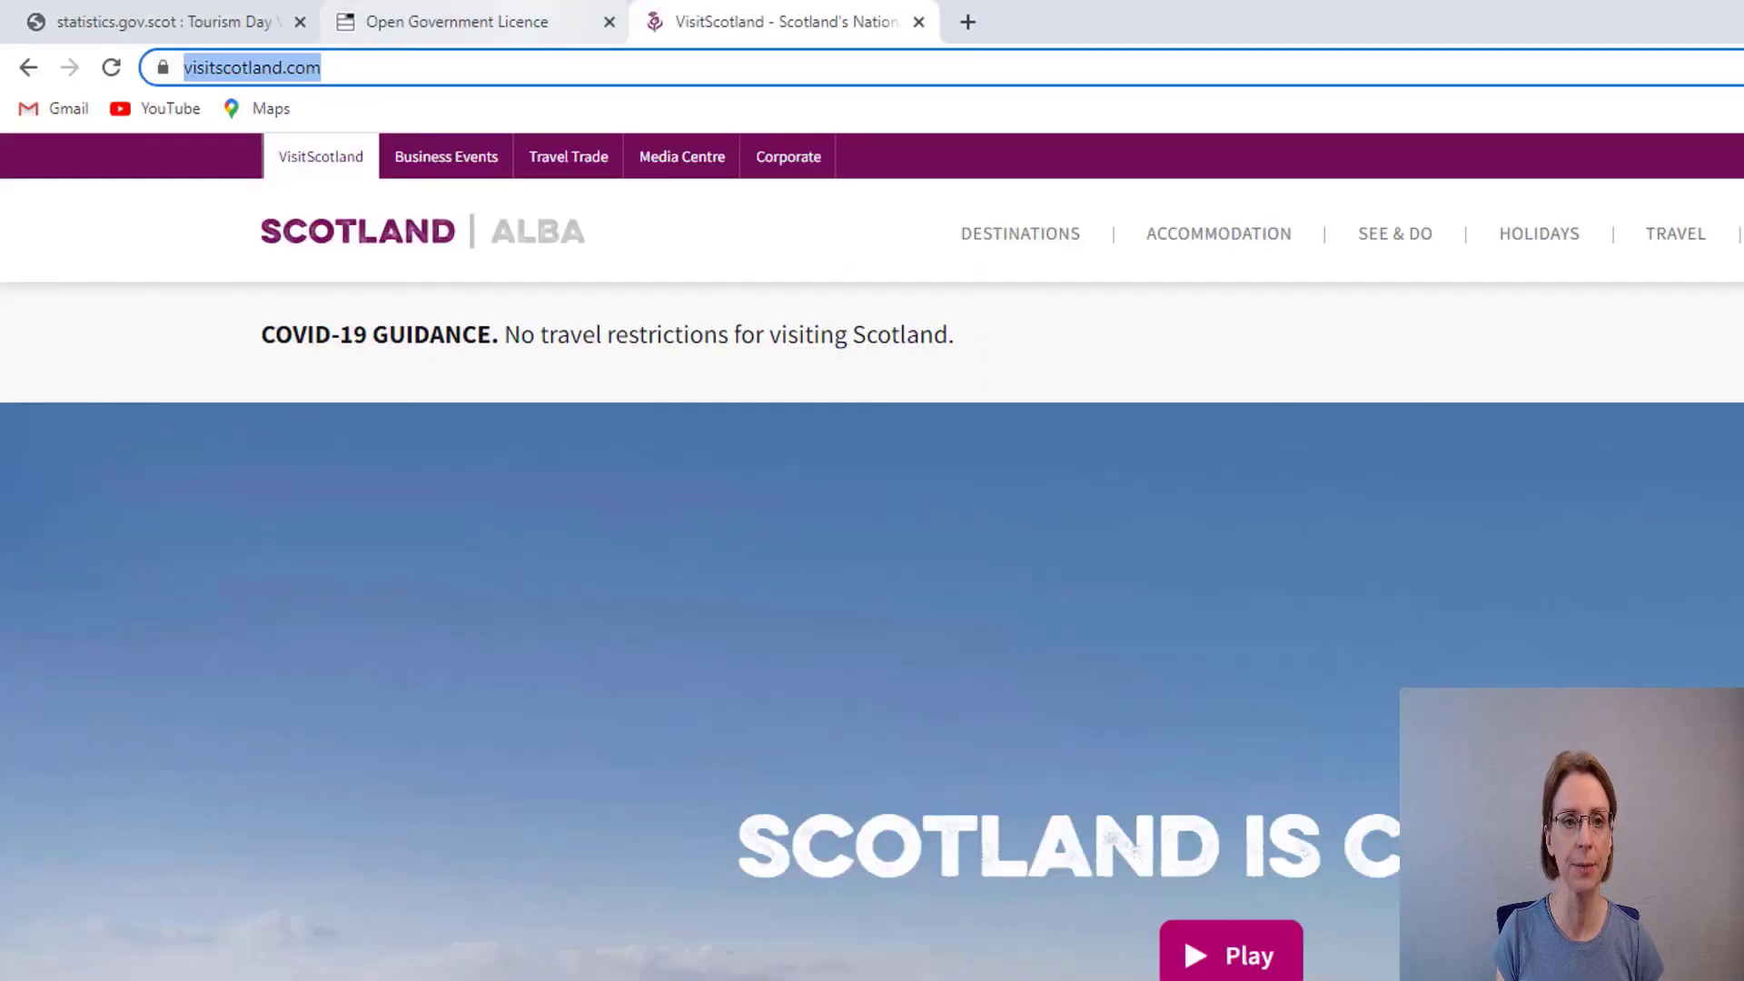
{"action": "key", "text": "ctrl+1"}
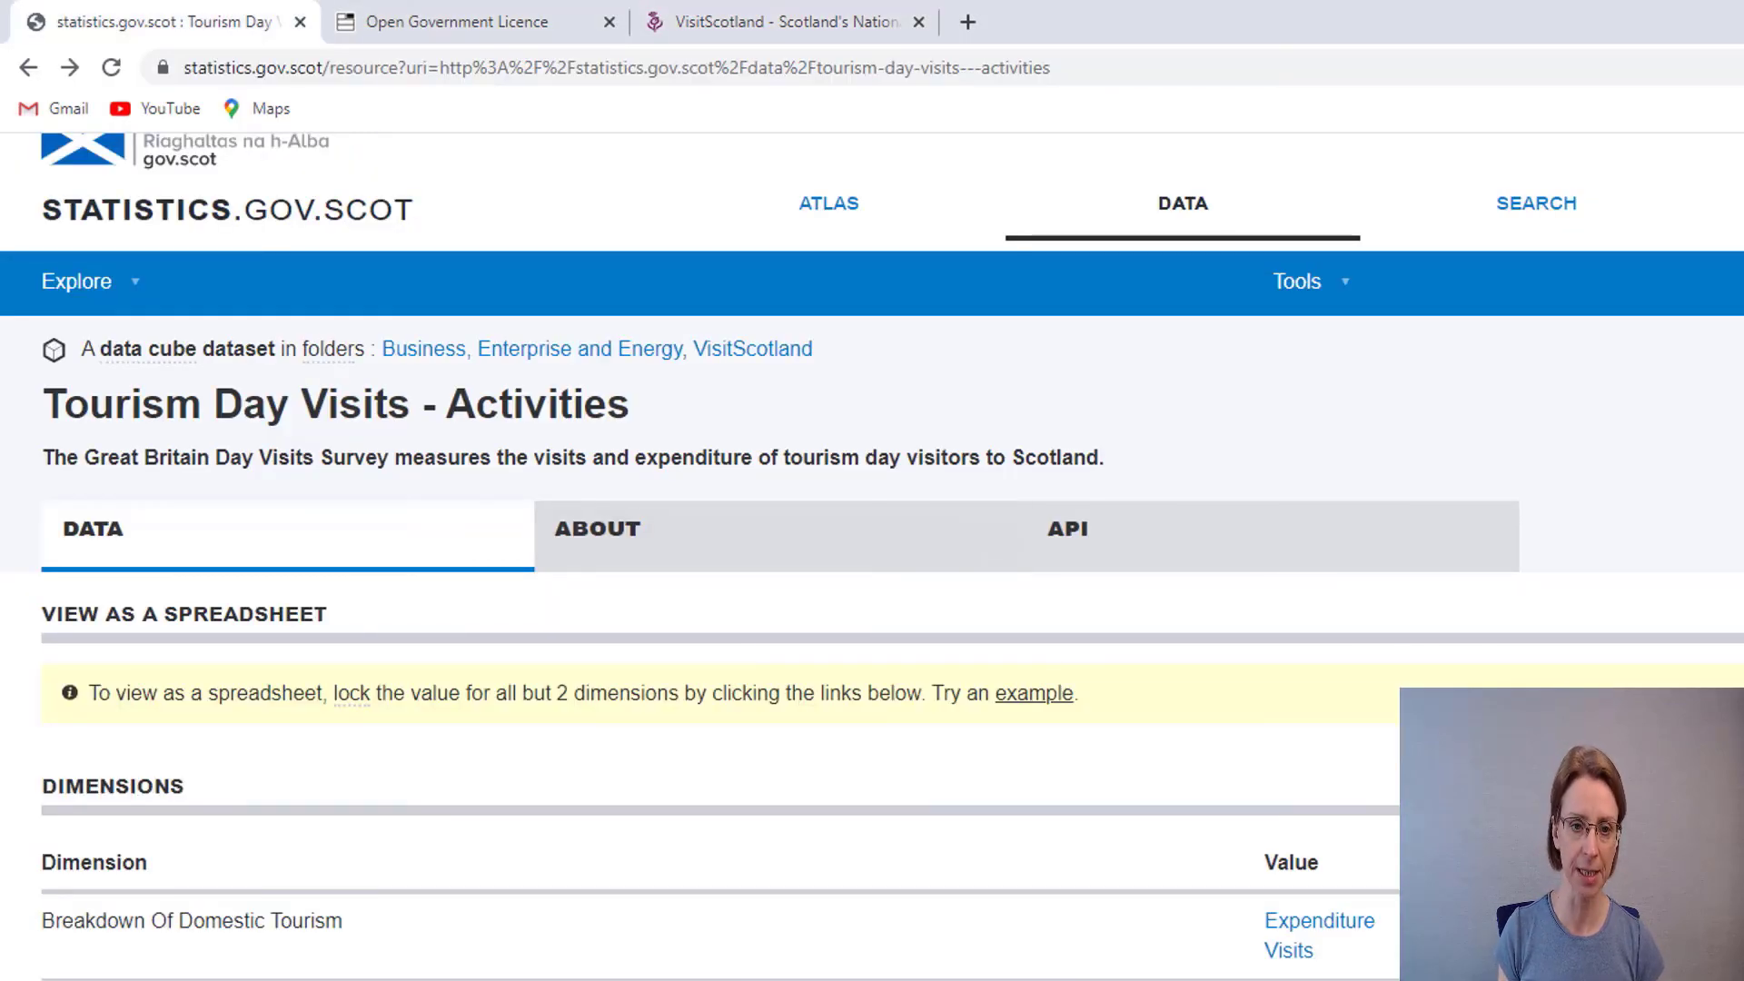
{"action": "left_click", "coordinate": [598, 530]}
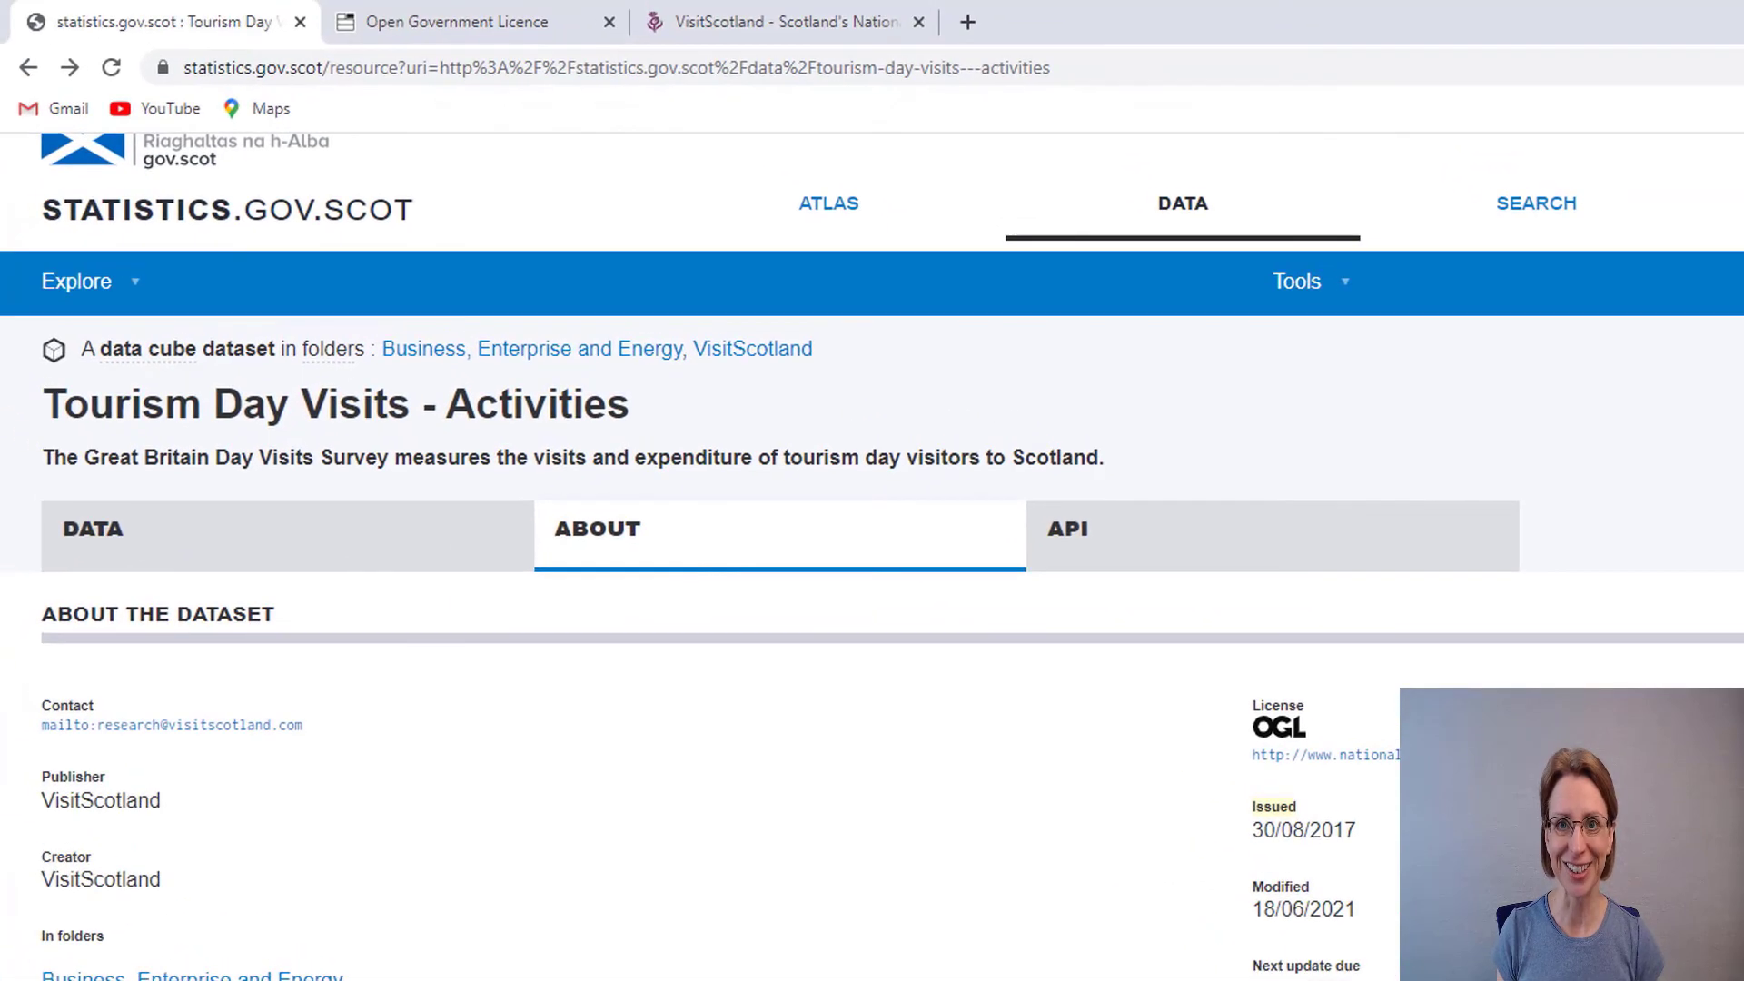
{"action": "left_click", "coordinate": [457, 21]}
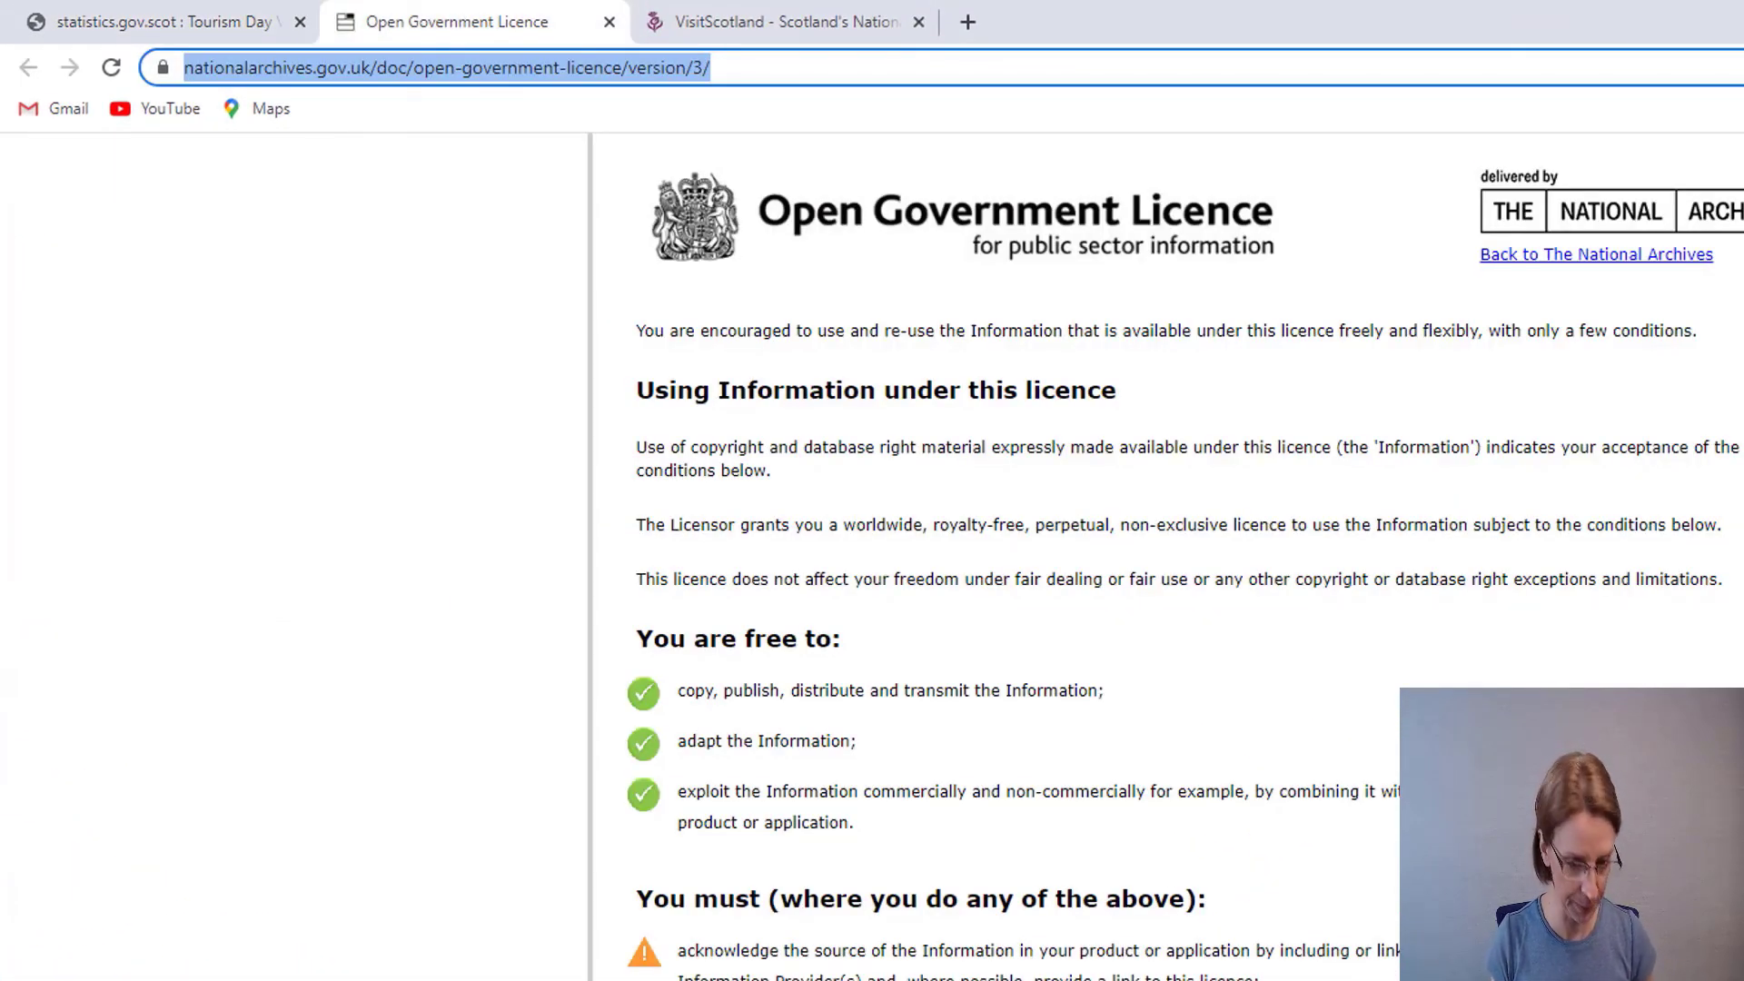
{"action": "key", "text": "alt+Tab"}
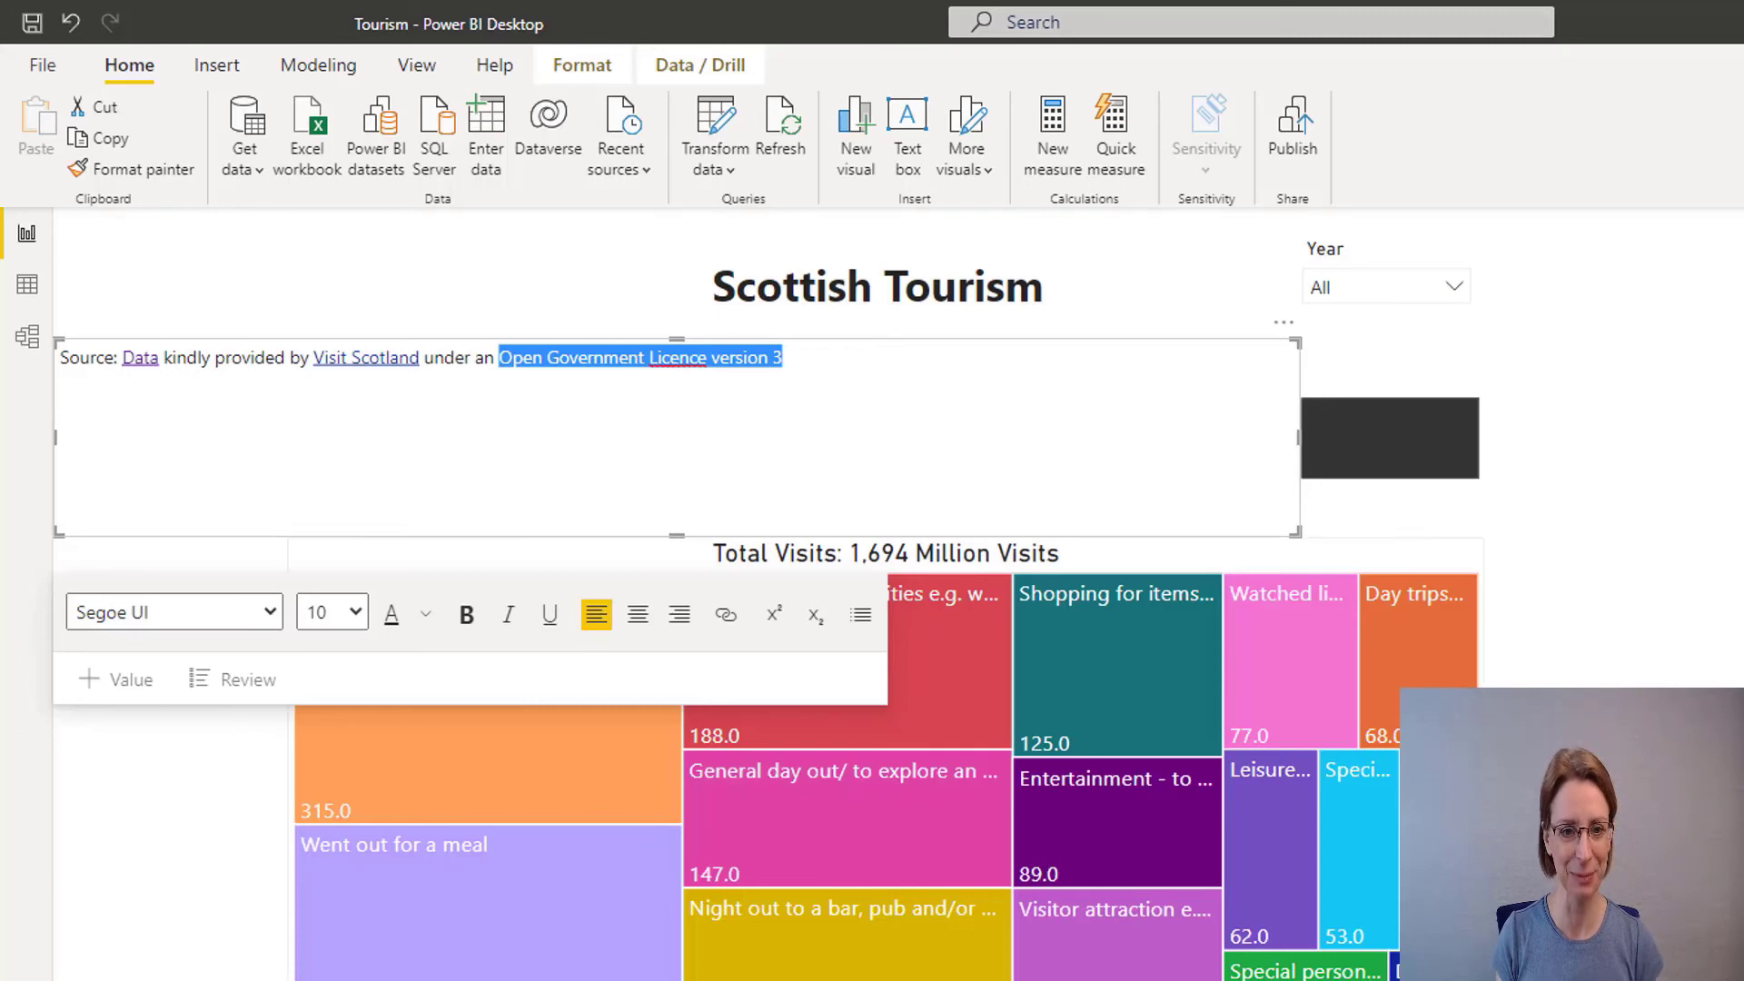
{"action": "left_click", "coordinate": [725, 614]}
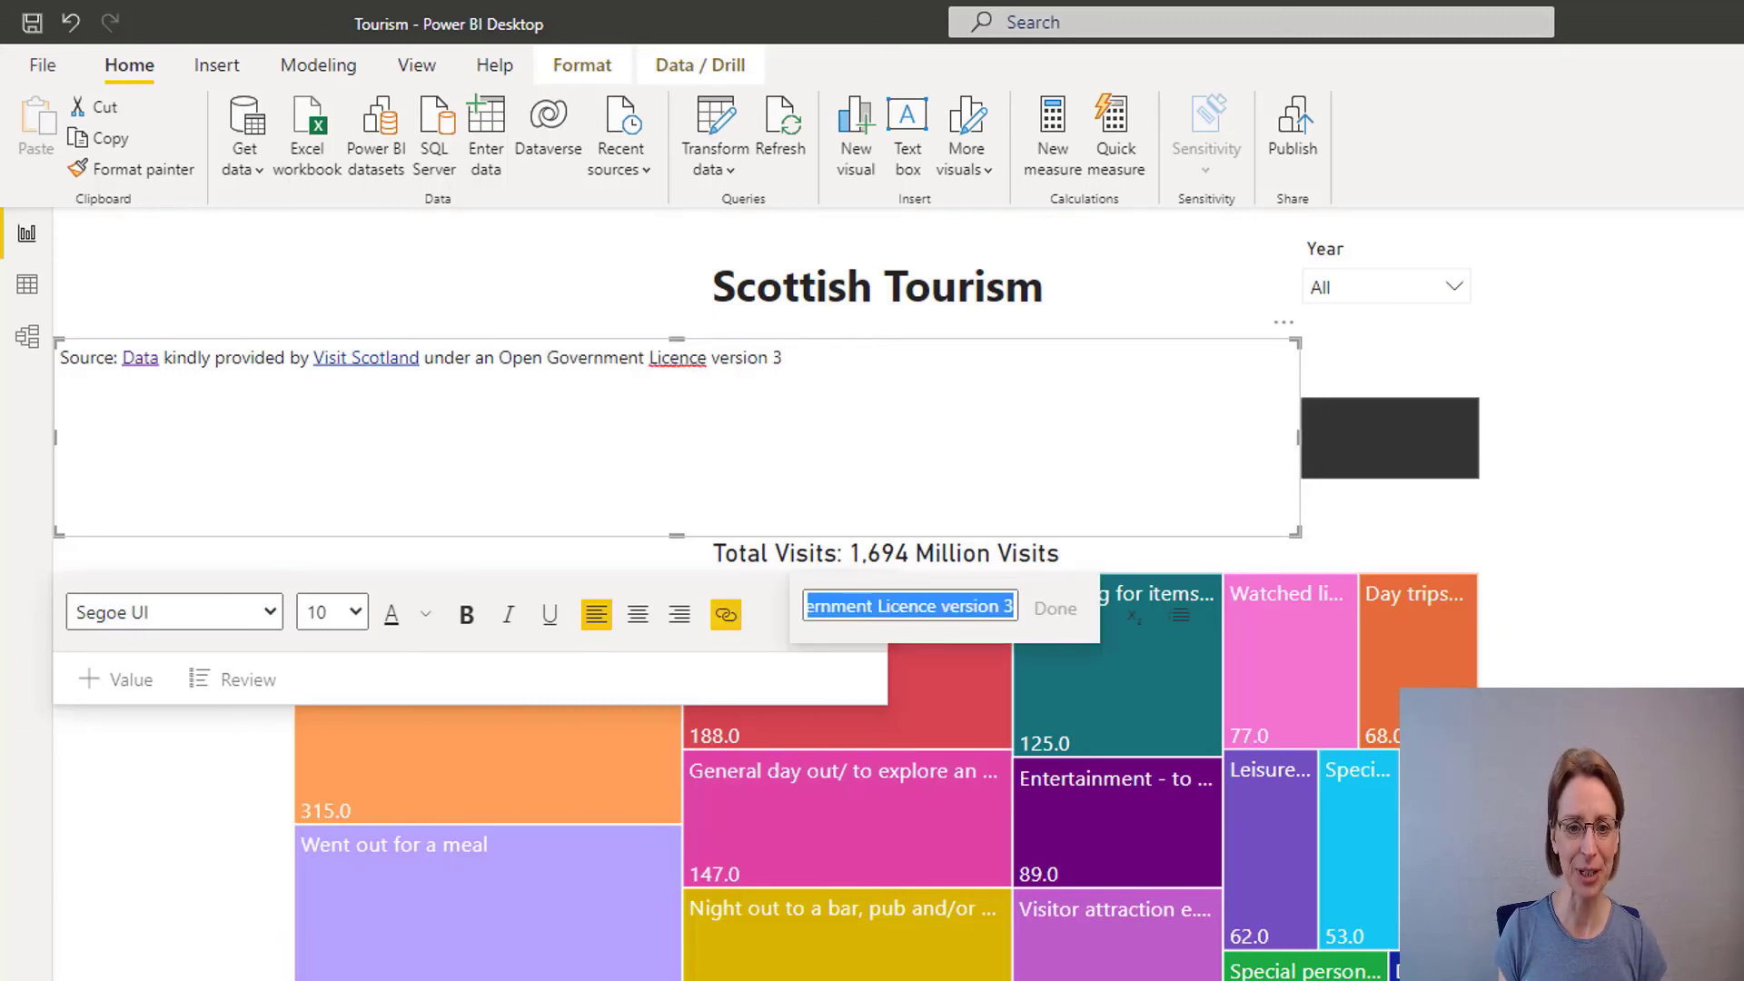
{"action": "type", "text": "https://www.nationalarchives.gov.uk/doc/open-government-licence/version/3/"}
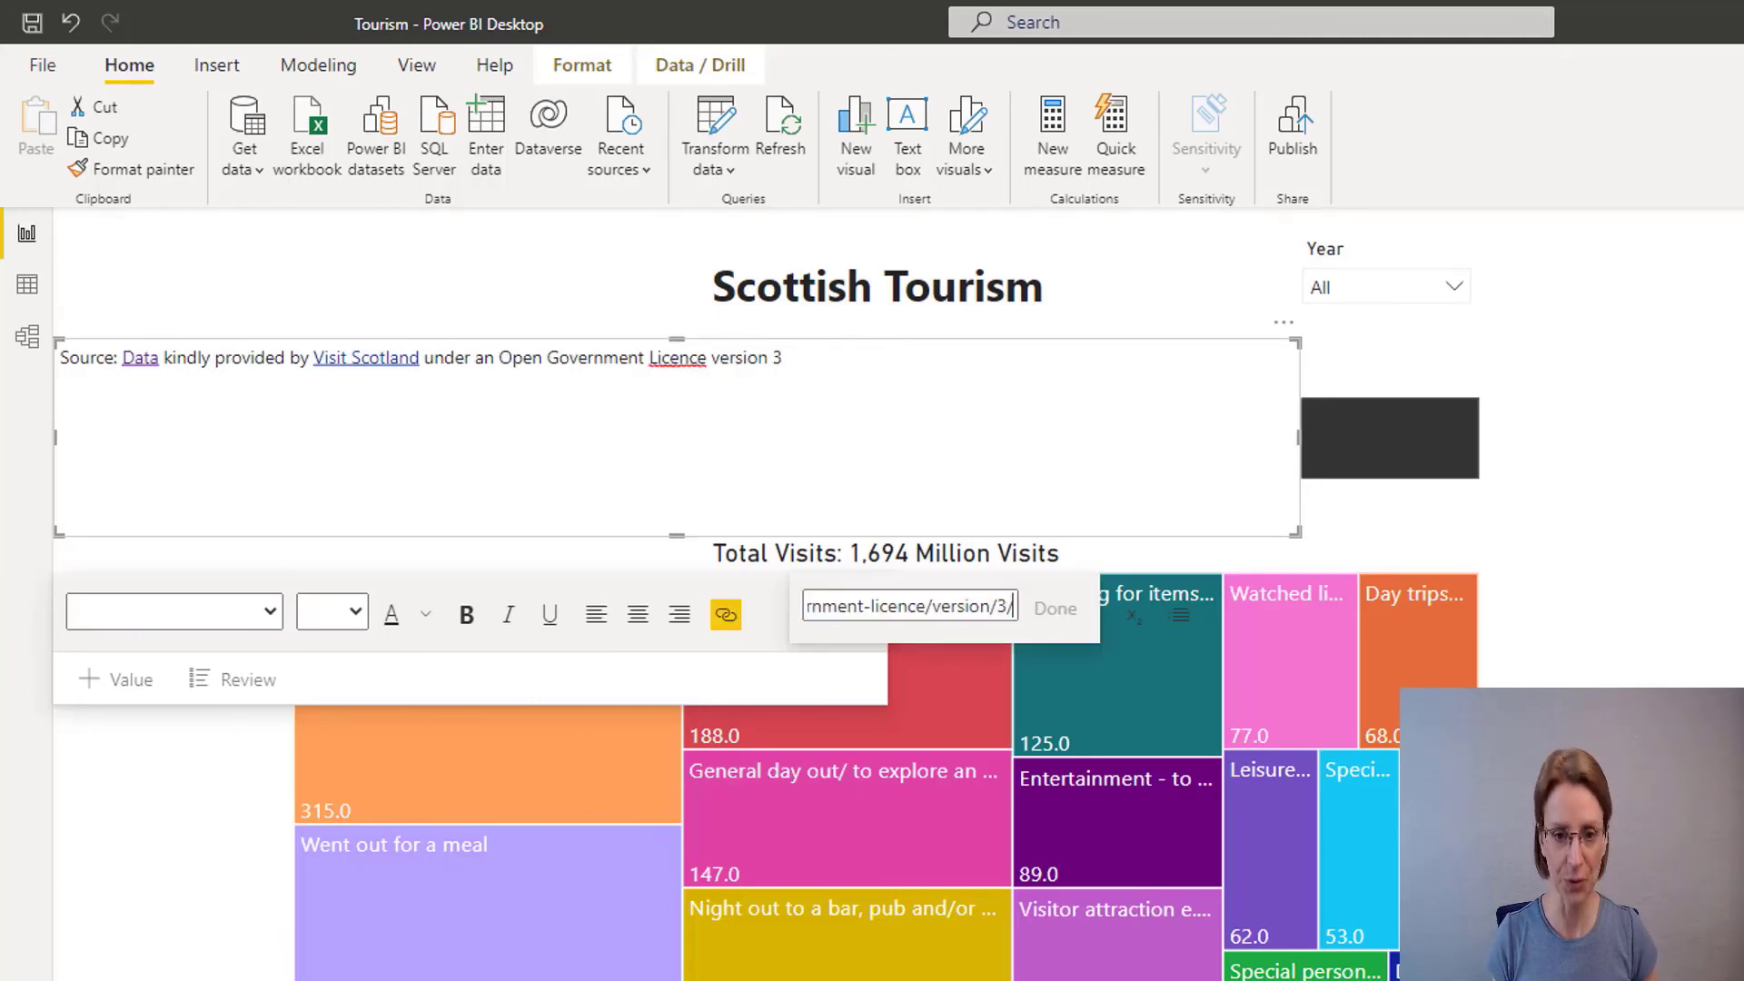
{"action": "key", "text": "Return"}
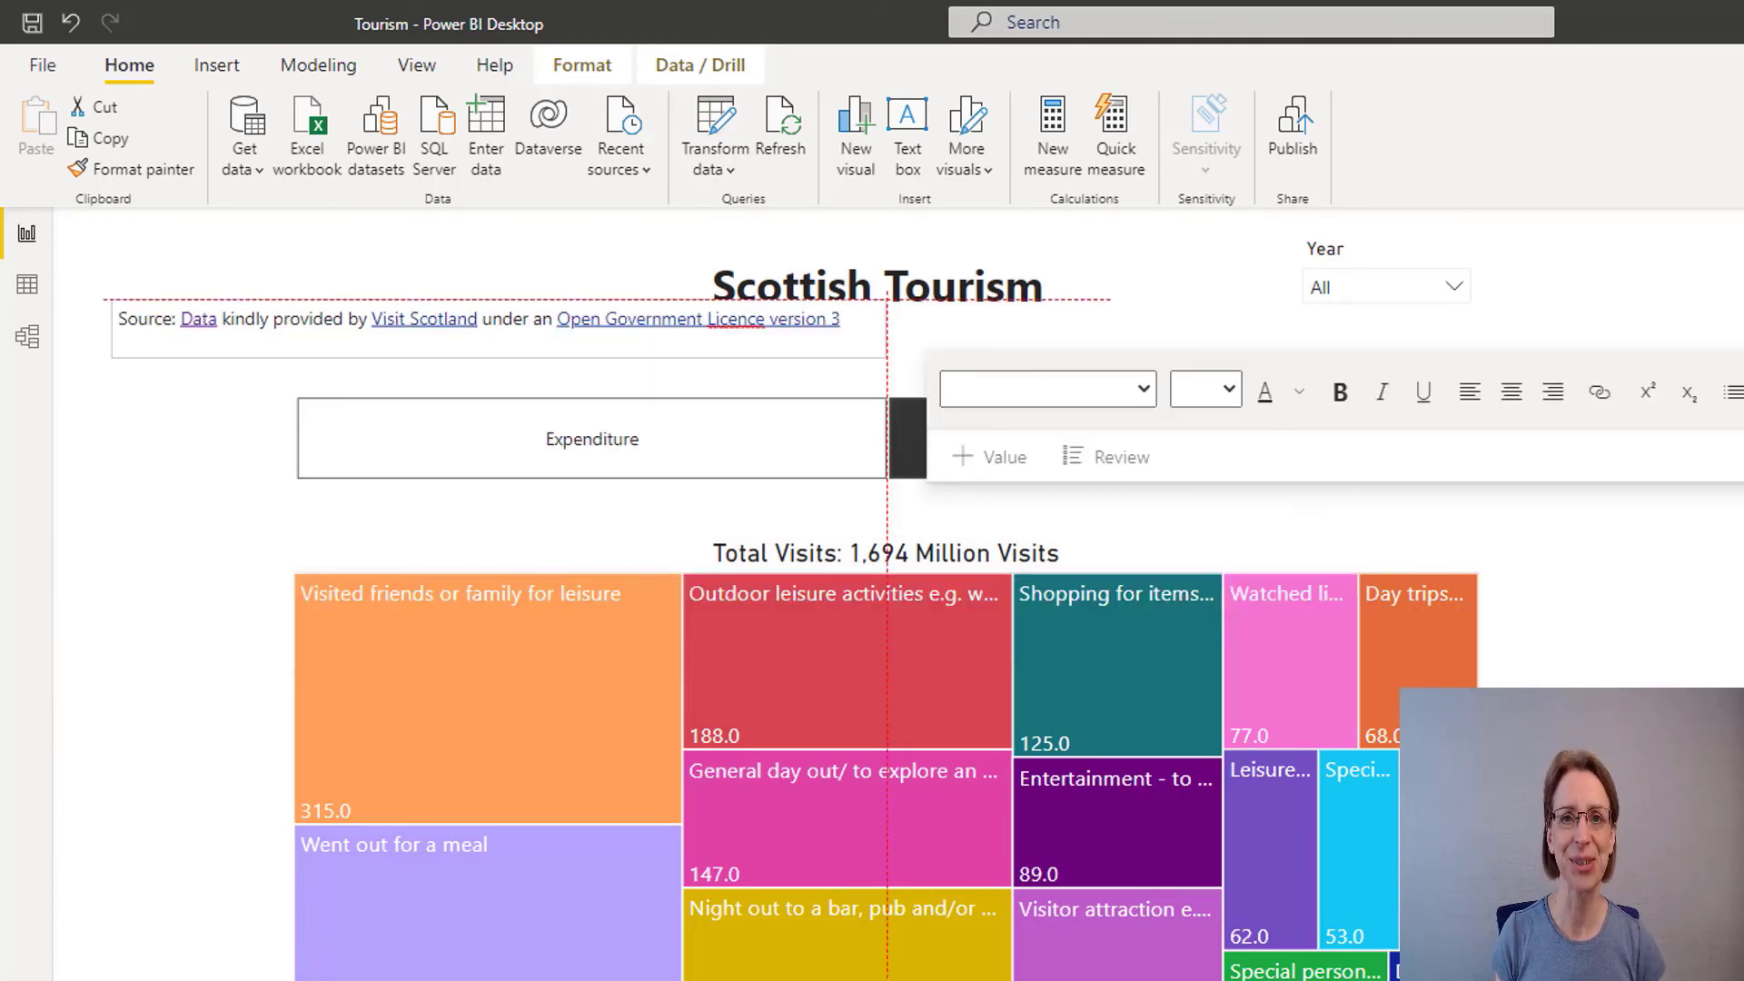
Step: Move the source note's text box directly below the treemap, towards its right side, and deselect it
{"action": "left_click_drag", "start_coordinate": [500, 301], "coordinate": [801, 913]}
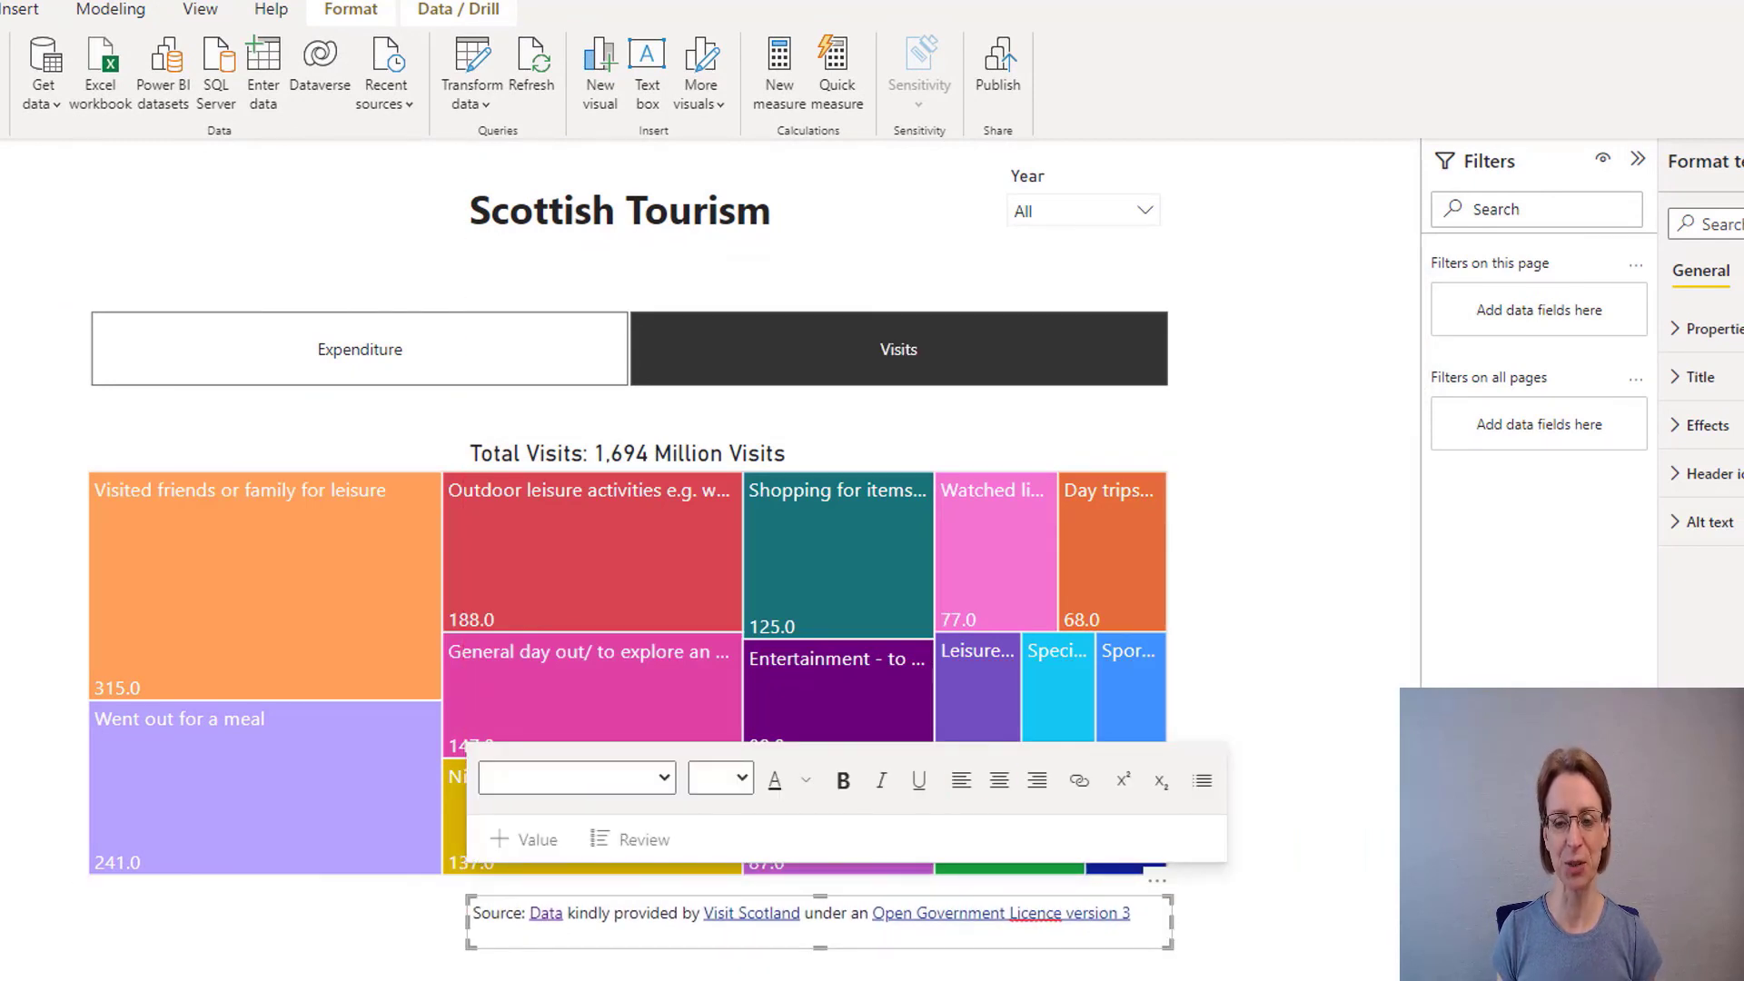
{"action": "key", "text": "Escape"}
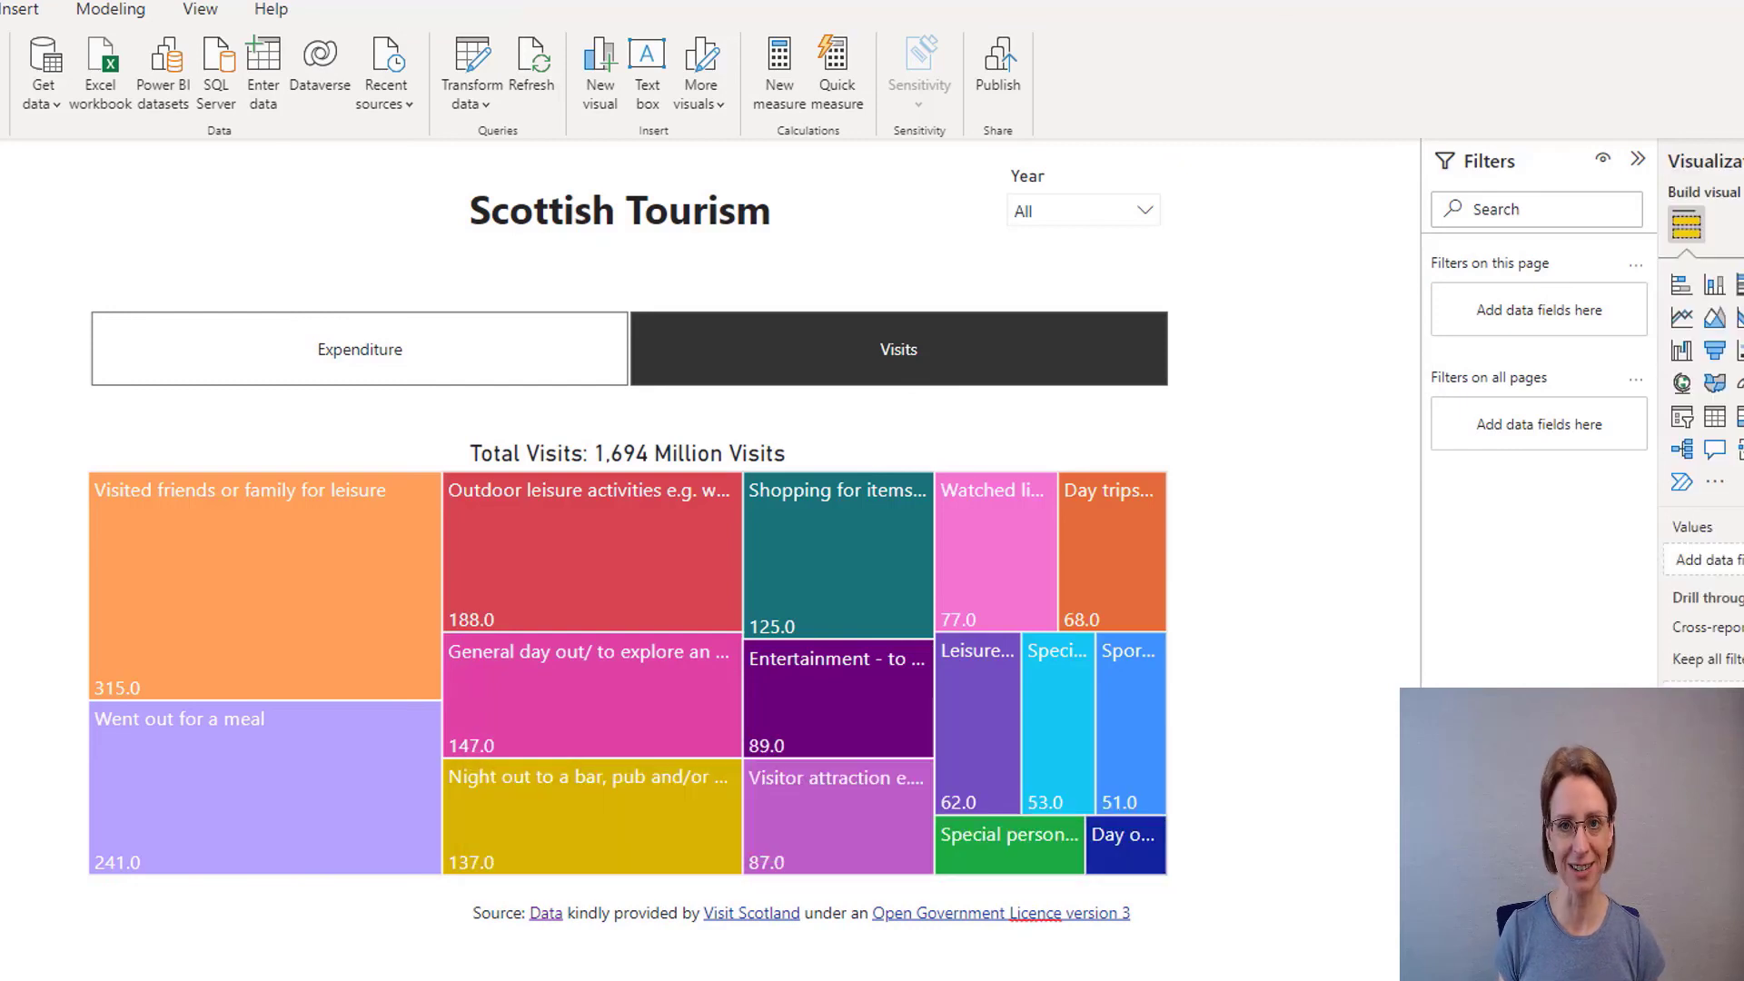